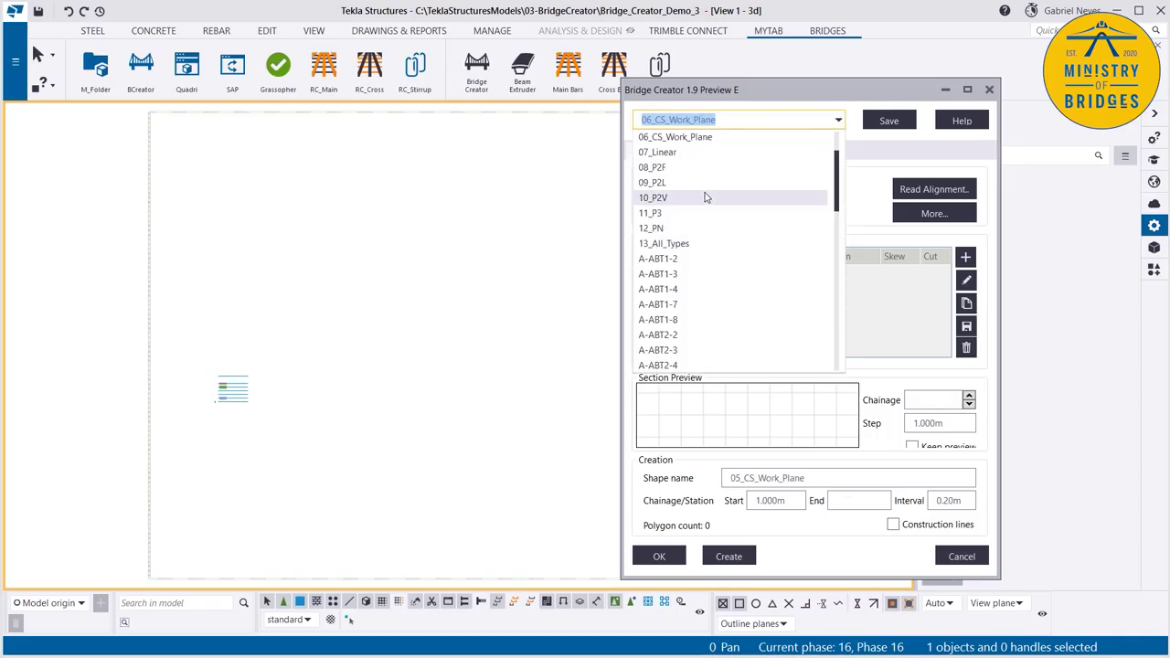
Step: Scroll the Bridge Creator saved-shapes list up toward 05_CS_4
scroll(677, 196, up, 1)
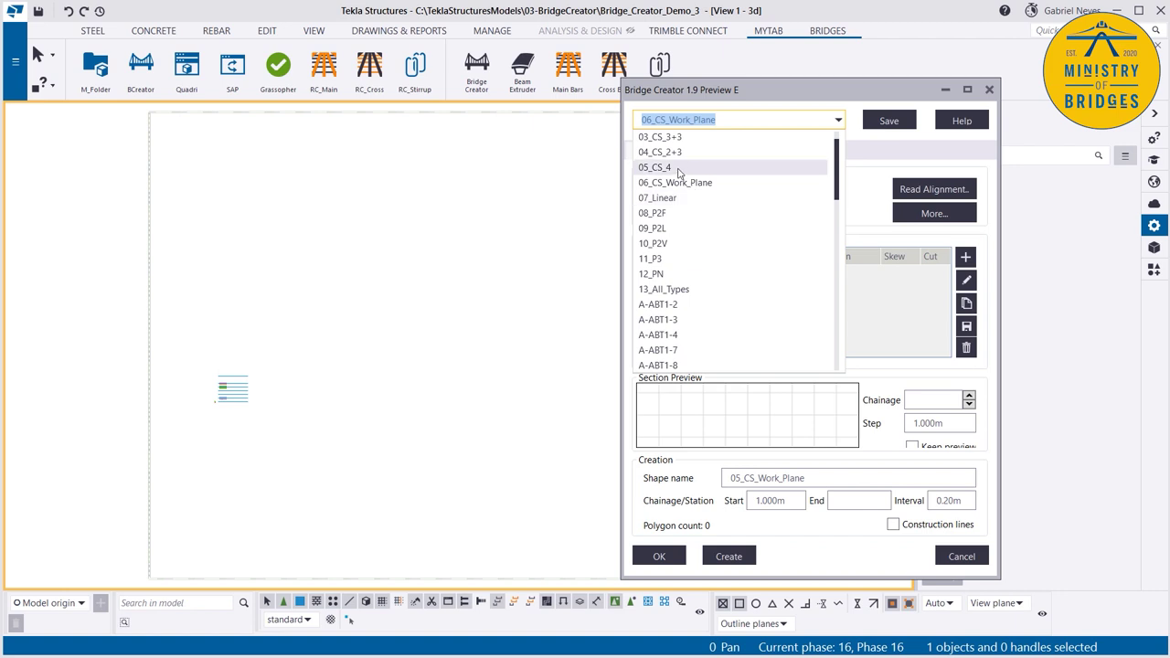
Step: Load the 05_CS_4 shape and rename its key section to TEST
click(678, 169)
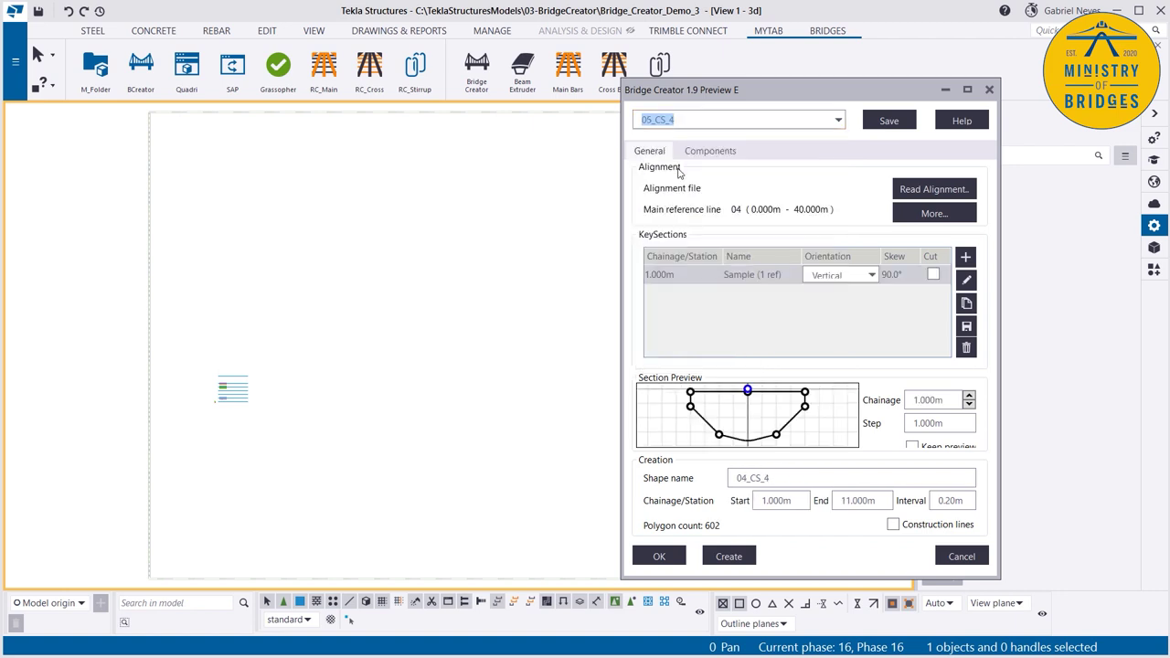
click(701, 278)
key(Tab)
text(TEST)
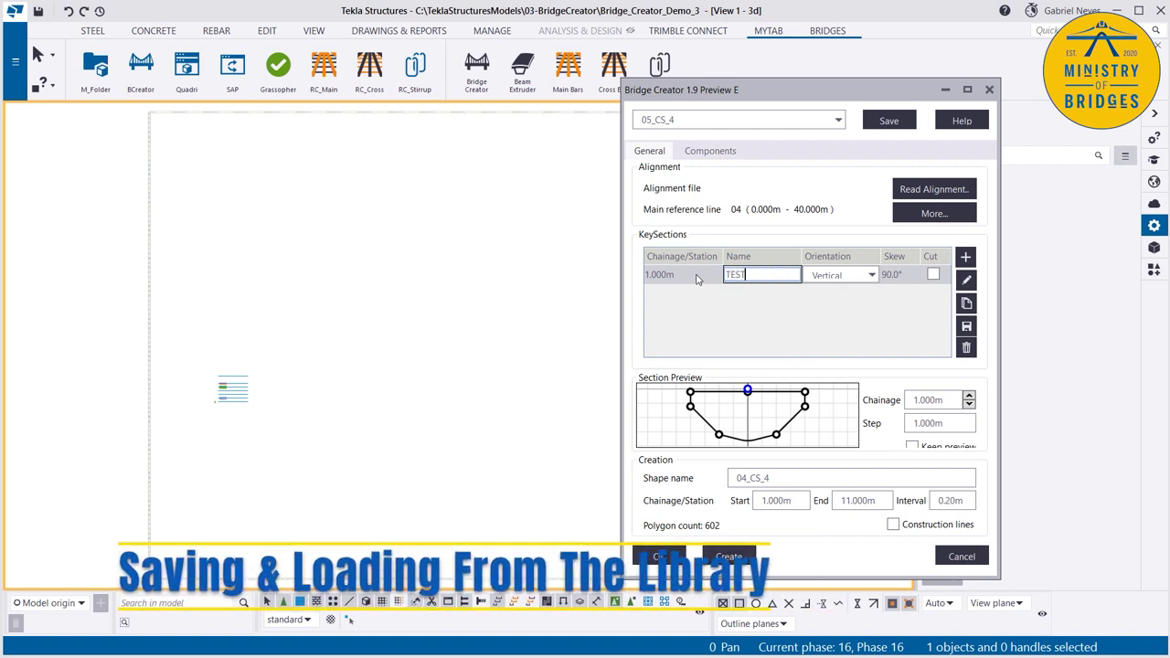
Step: Save the TEST key section into LIBRARY-A
click(967, 326)
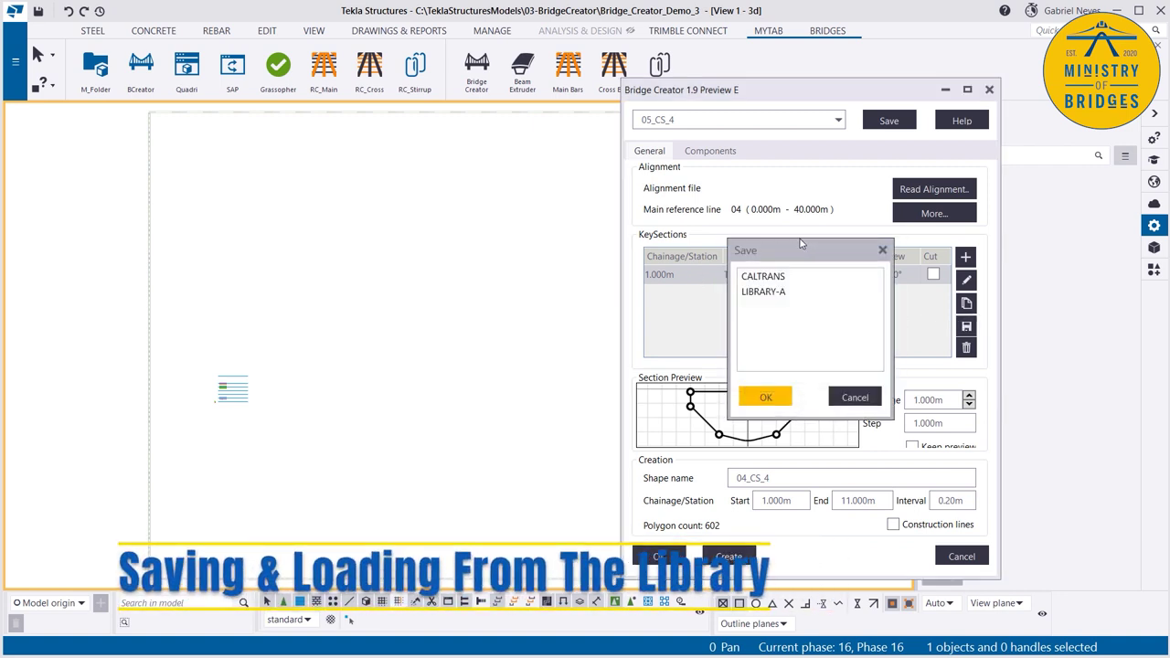
click(775, 303)
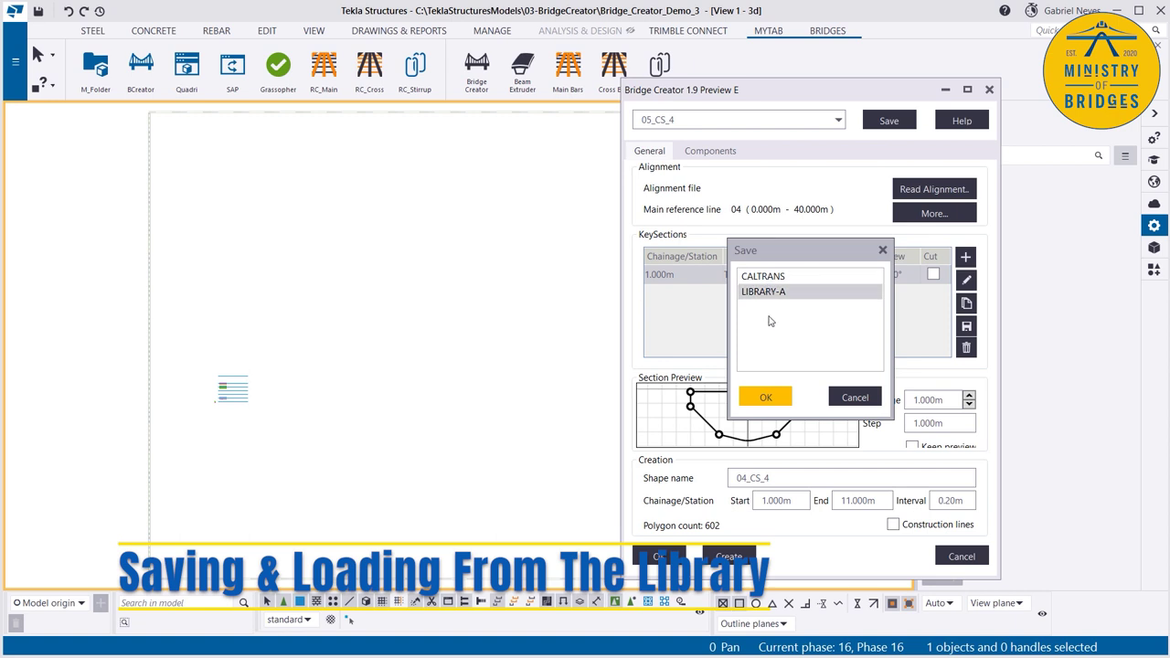
click(765, 399)
click(837, 119)
Step: Load 06_CS_Work_Plane and add TEST_copy from LIBRARY-A as its key section
click(690, 153)
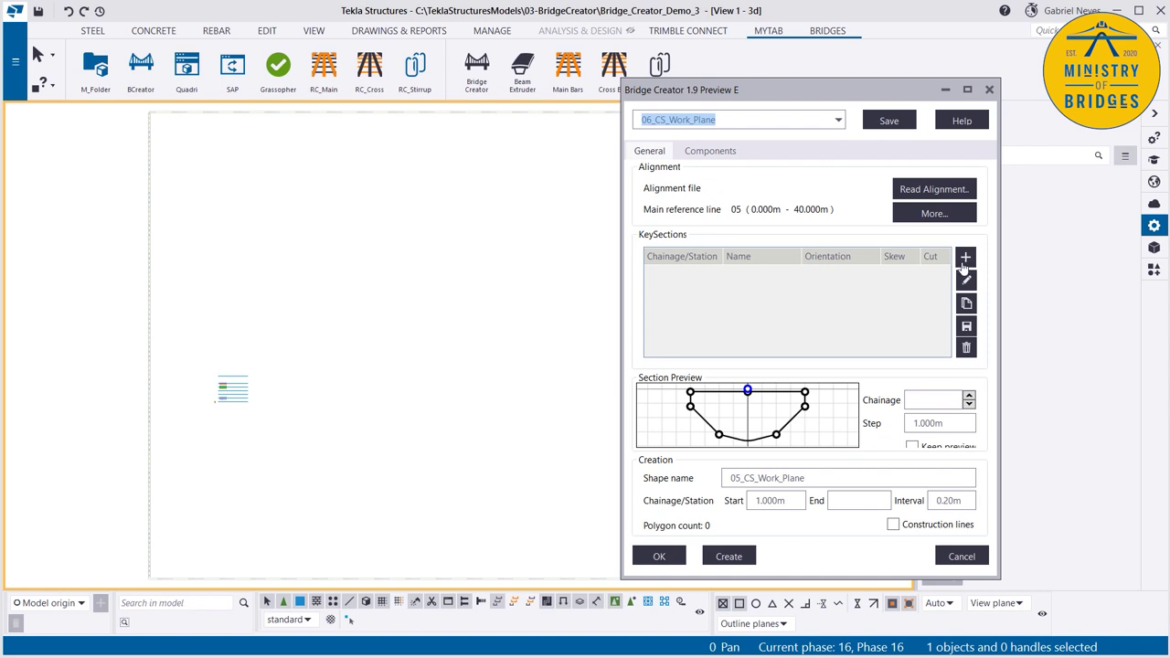
click(966, 260)
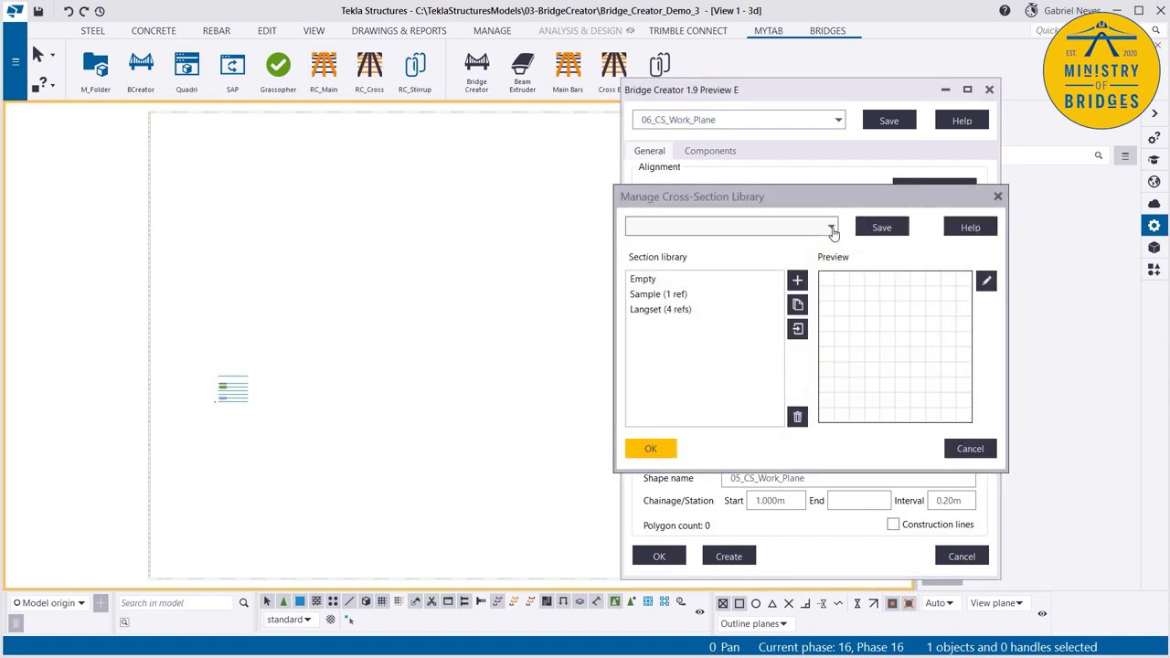
click(770, 231)
click(758, 261)
drag(777, 289, 789, 448)
click(701, 416)
click(654, 449)
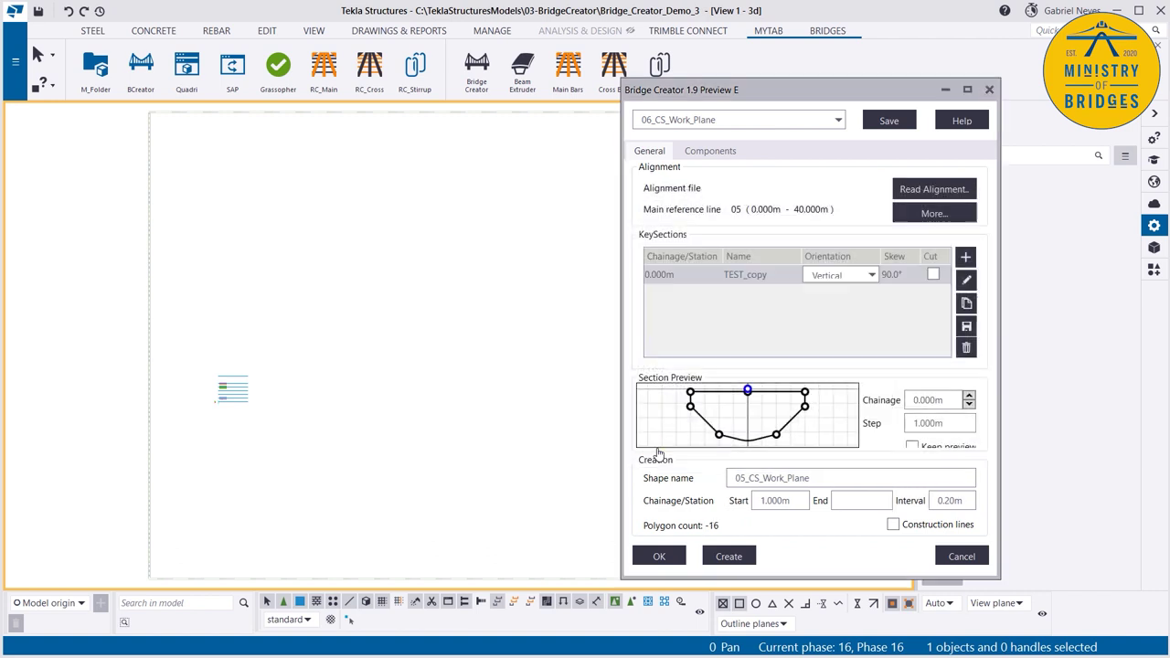
double_click(681, 274)
Step: Set TEST_copy's chainage to 1 m and open its cross-section for editing
text(1)
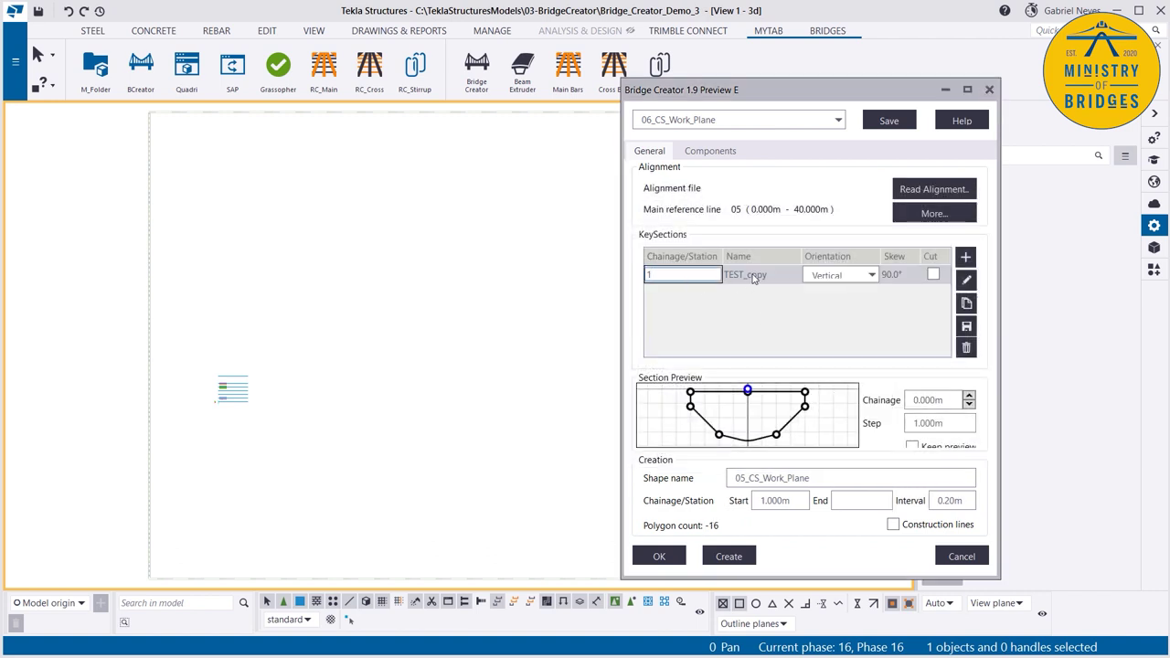
click(754, 278)
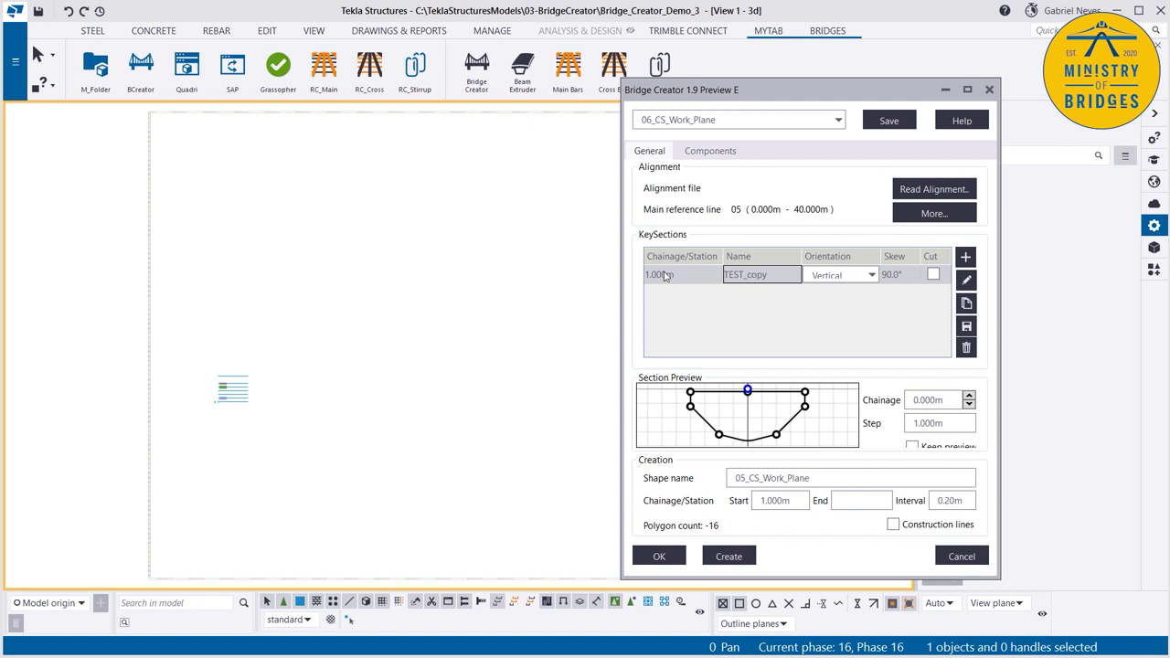
click(967, 282)
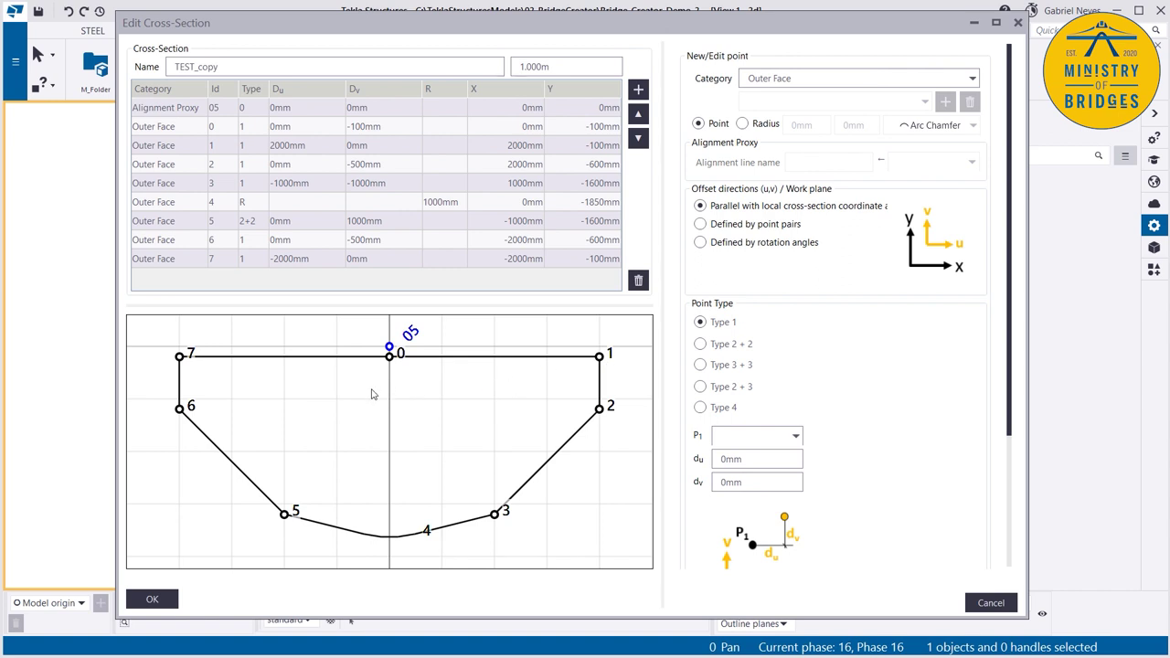
Step: Try a -74 mm vertical offset on point 1, then reset it to 0 mm
click(565, 364)
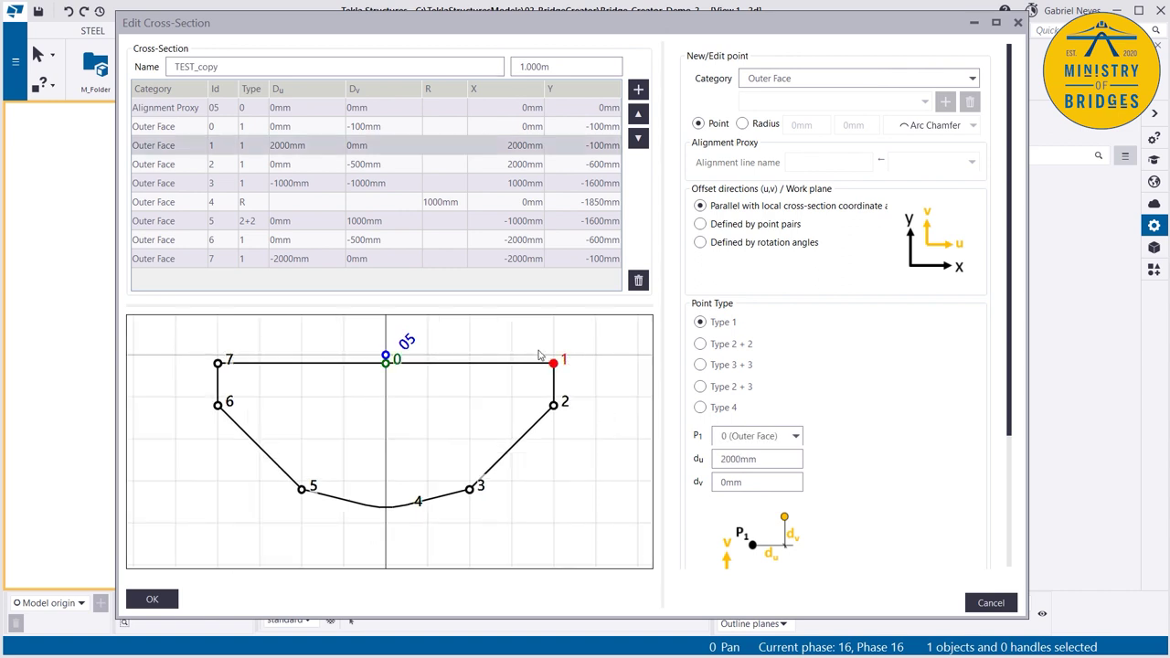
double_click(750, 482)
text(-74)
click(764, 459)
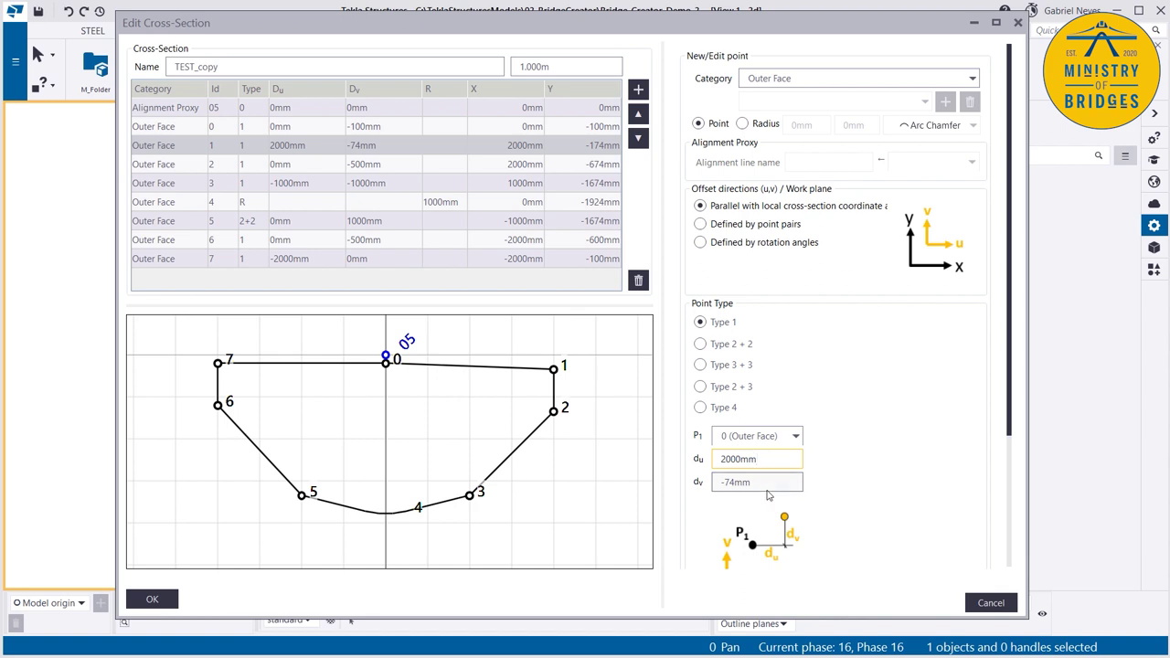
double_click(760, 483)
text(0)
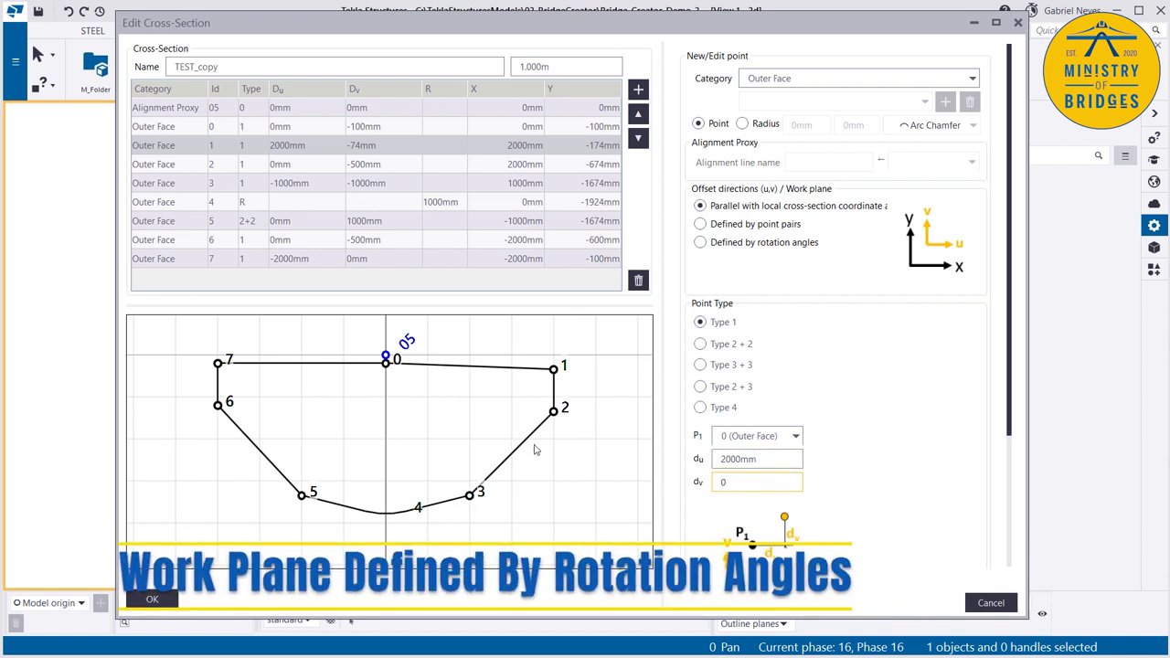
key(Return)
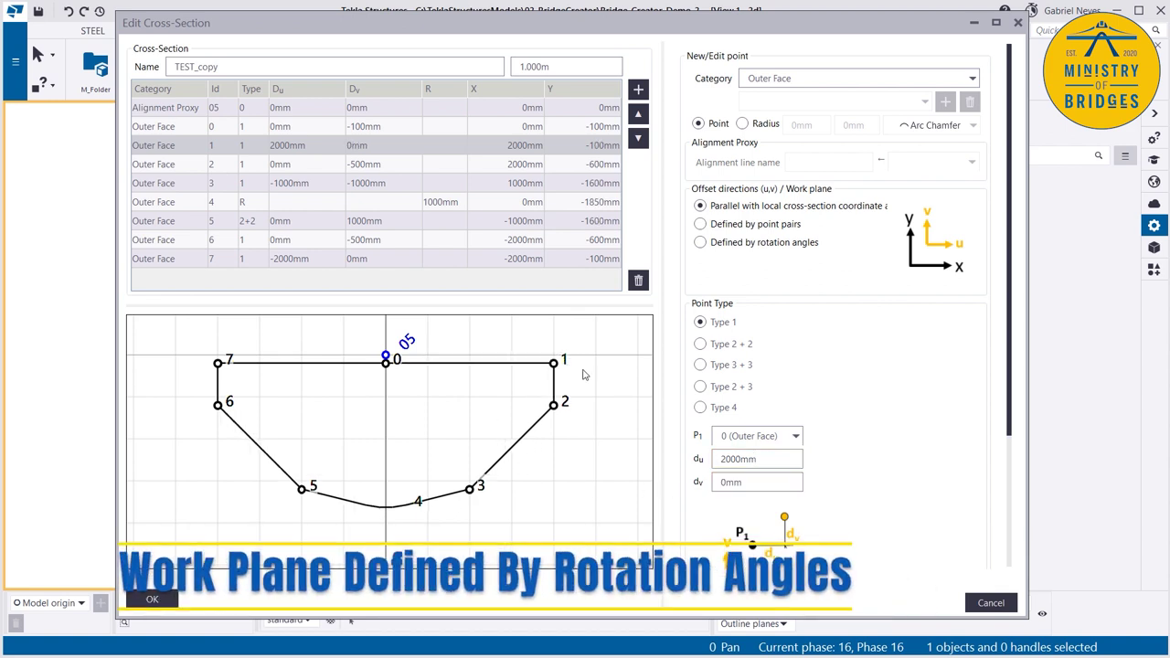
Step: Define point 1's offsets by rotation angles, keeping orthogonal offsets with one rotation
click(701, 244)
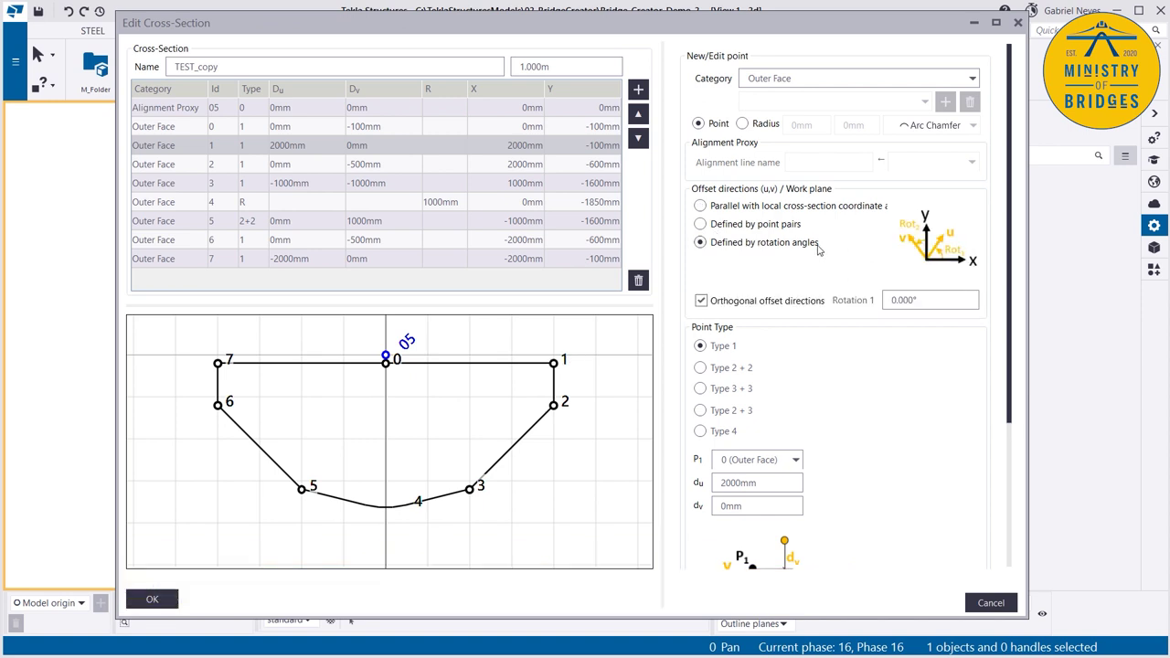
click(931, 302)
key(ctrl+a)
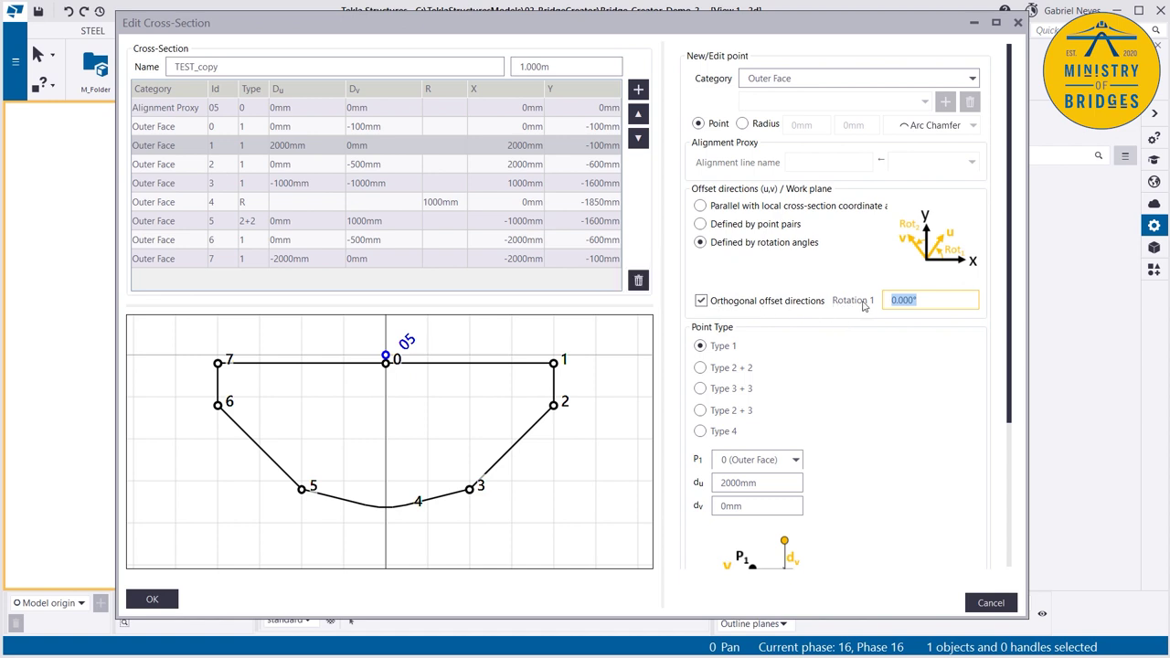
click(708, 304)
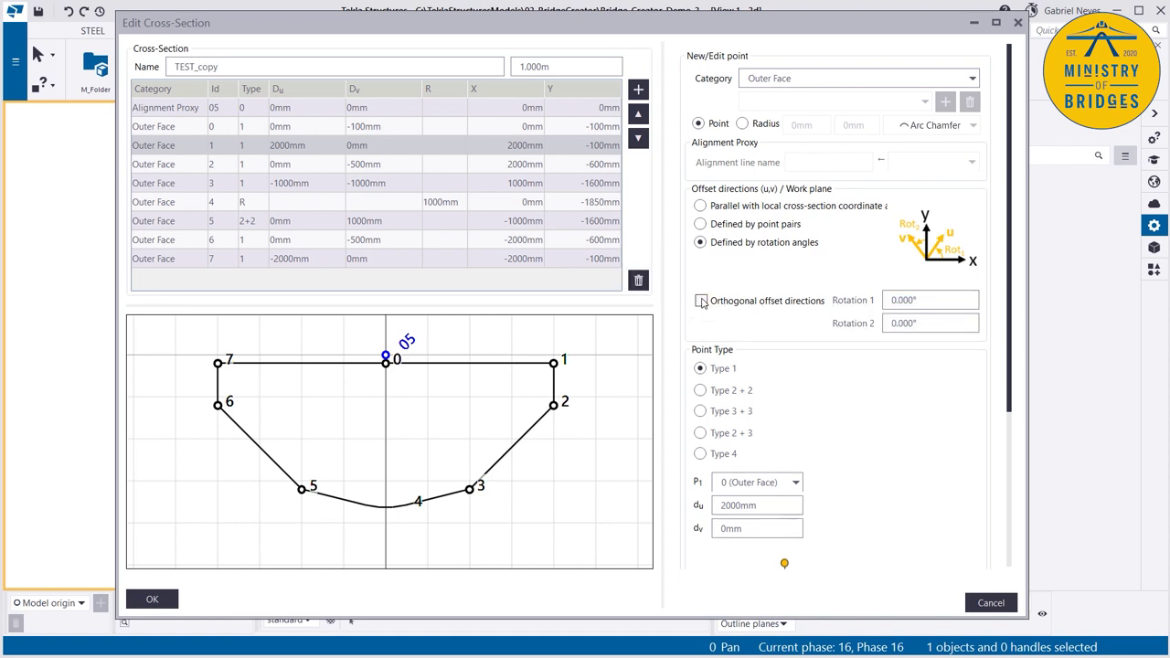
click(702, 303)
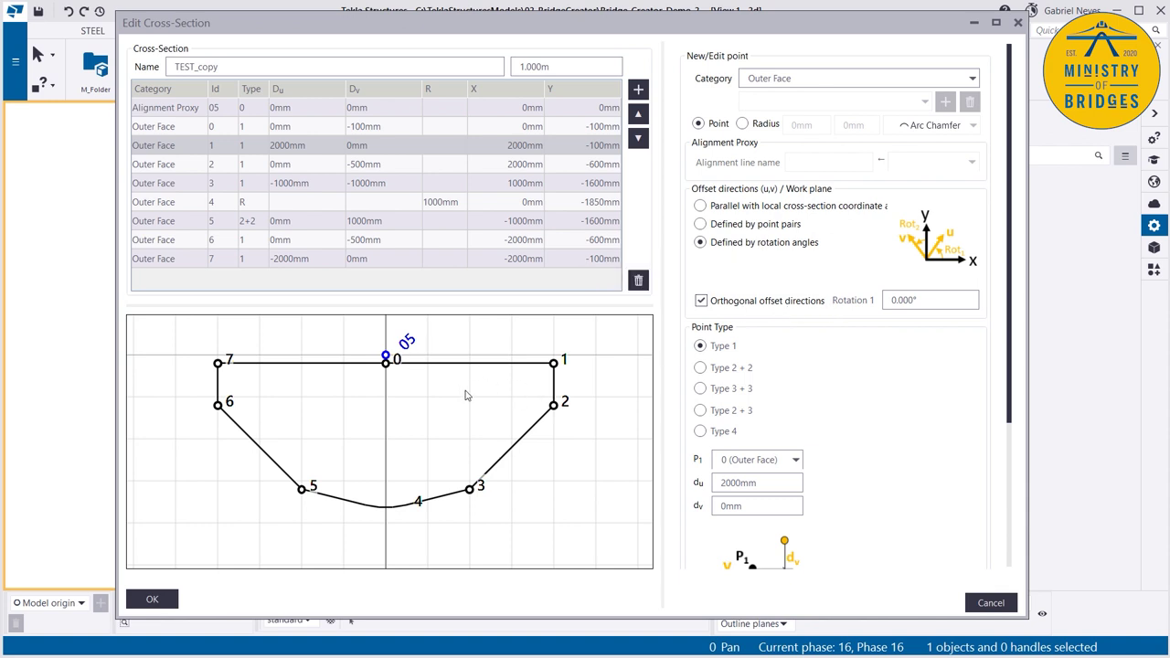
click(931, 301)
Step: Convert a 2.5% slope to 1.43° in CalcuNation and enter 1.430° as point 1's Rotation 1
key(alt+Tab)
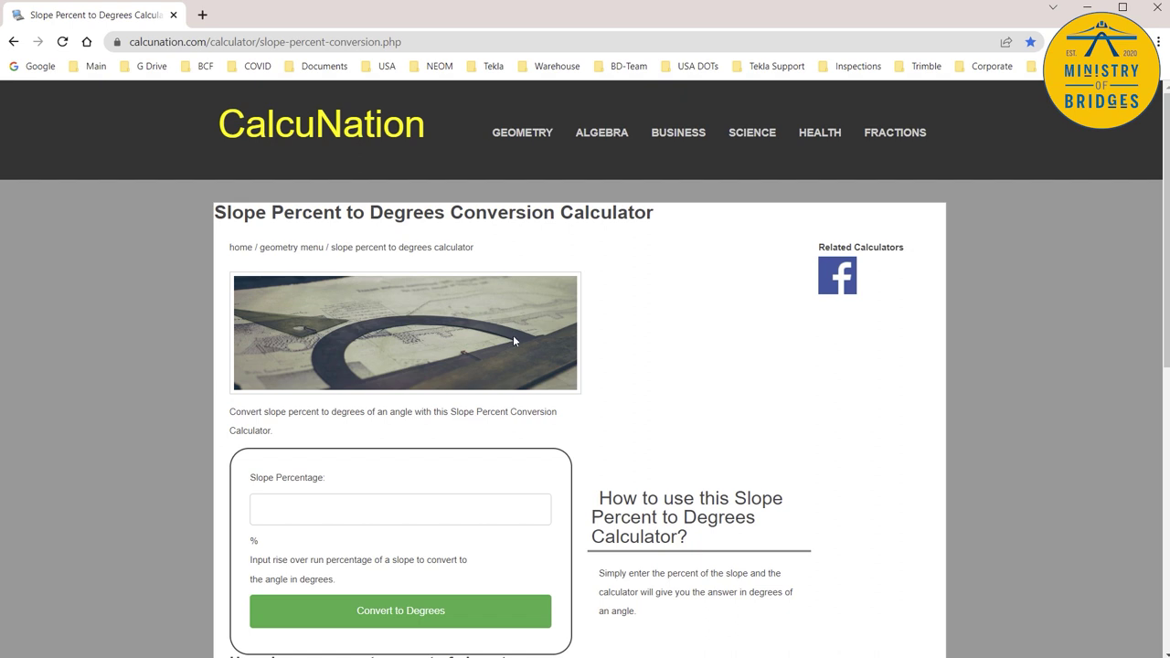
scroll(281, 506, down, 4)
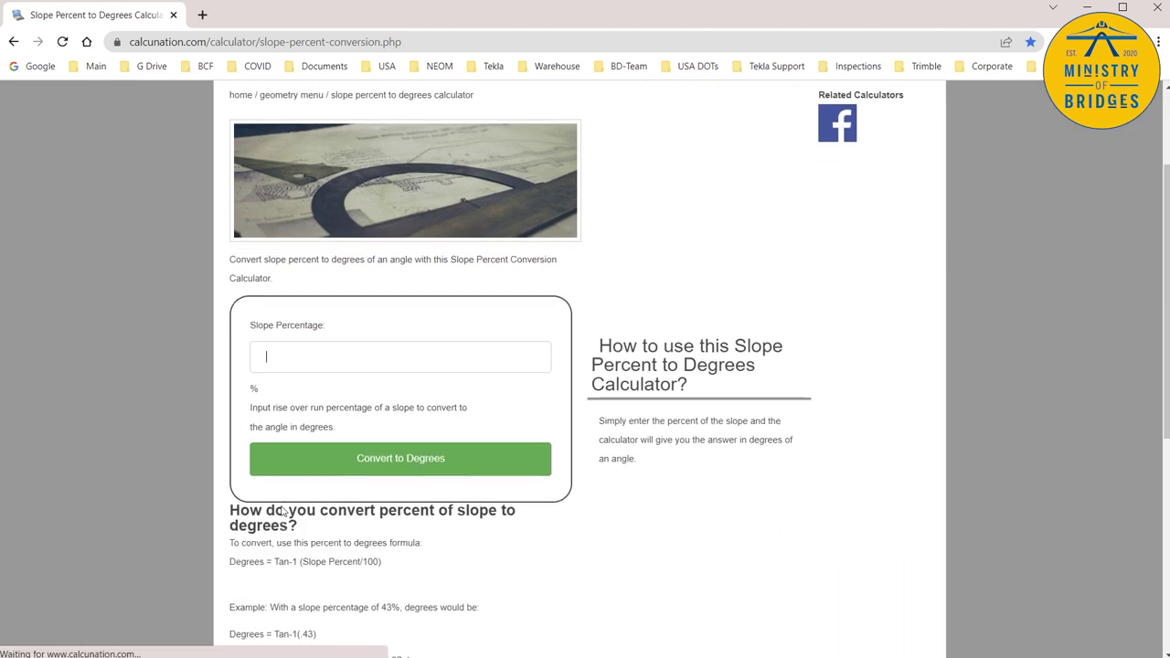
scroll(375, 475, down, 3)
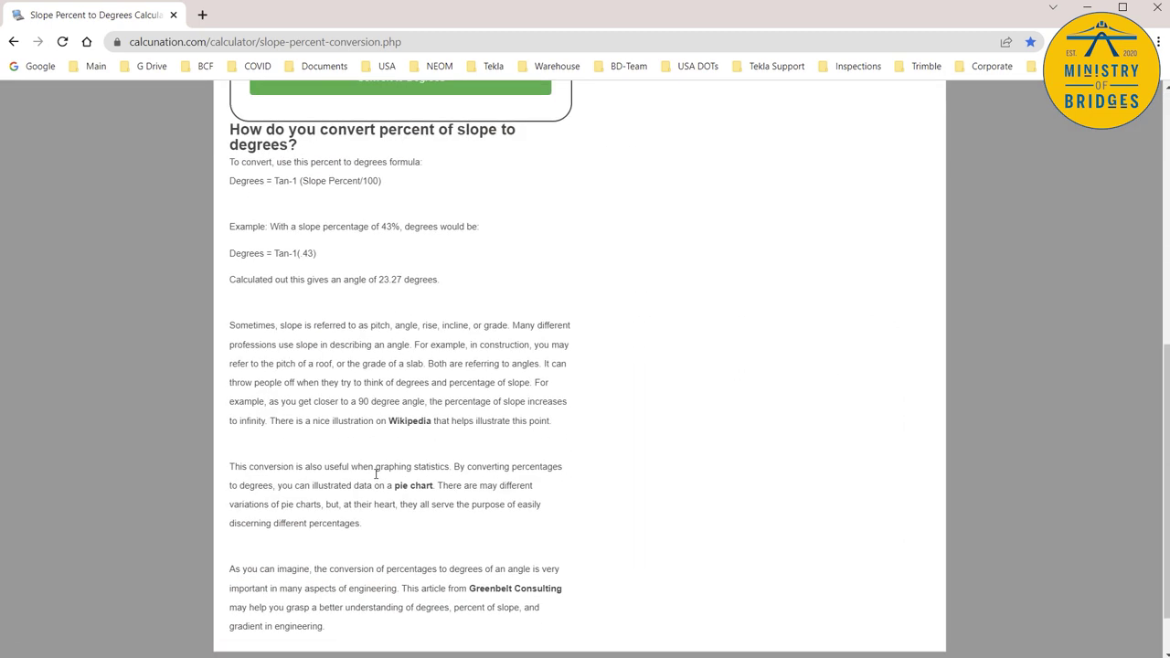
scroll(378, 476, up, 7)
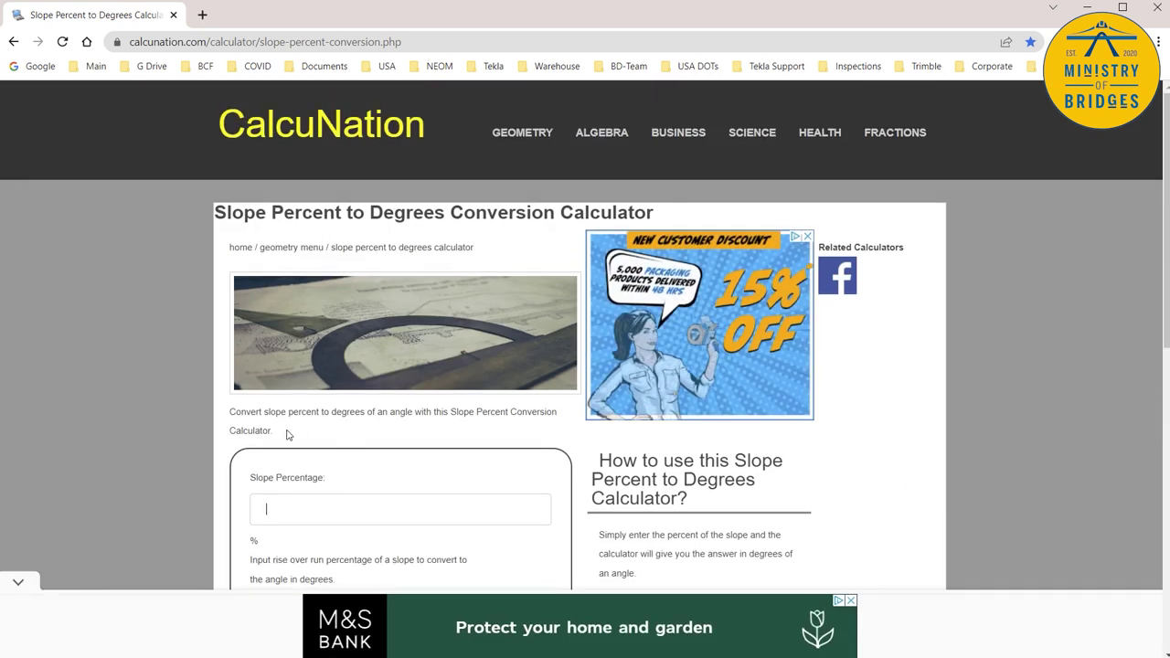
scroll(286, 430, down, 2)
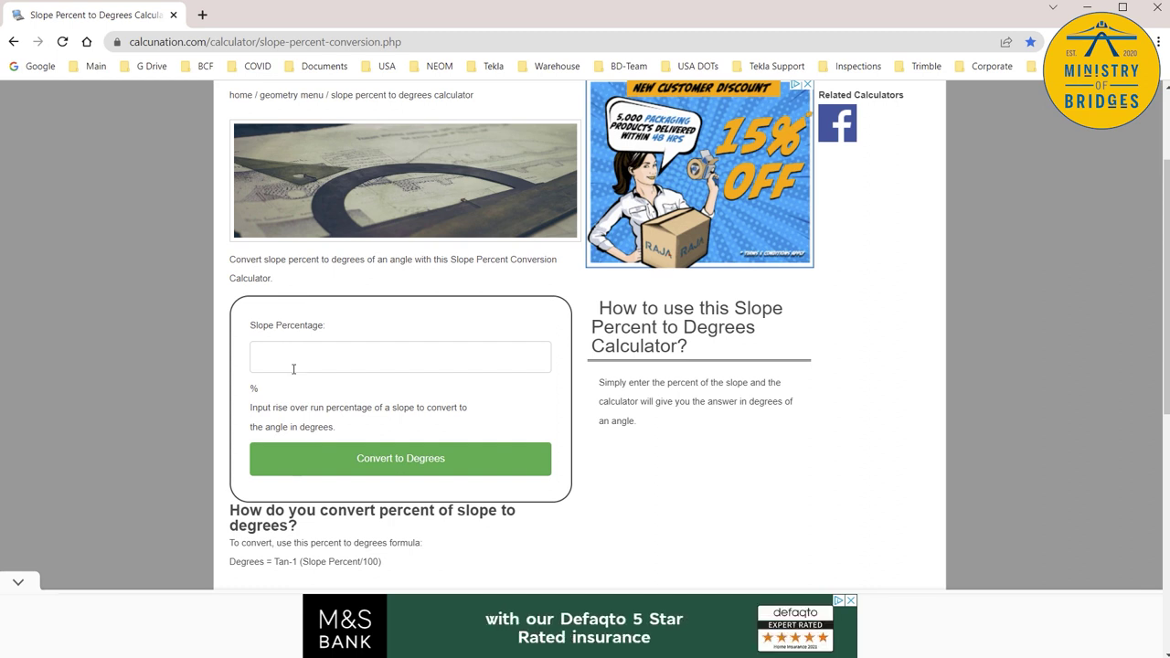
text(2.5)
click(418, 457)
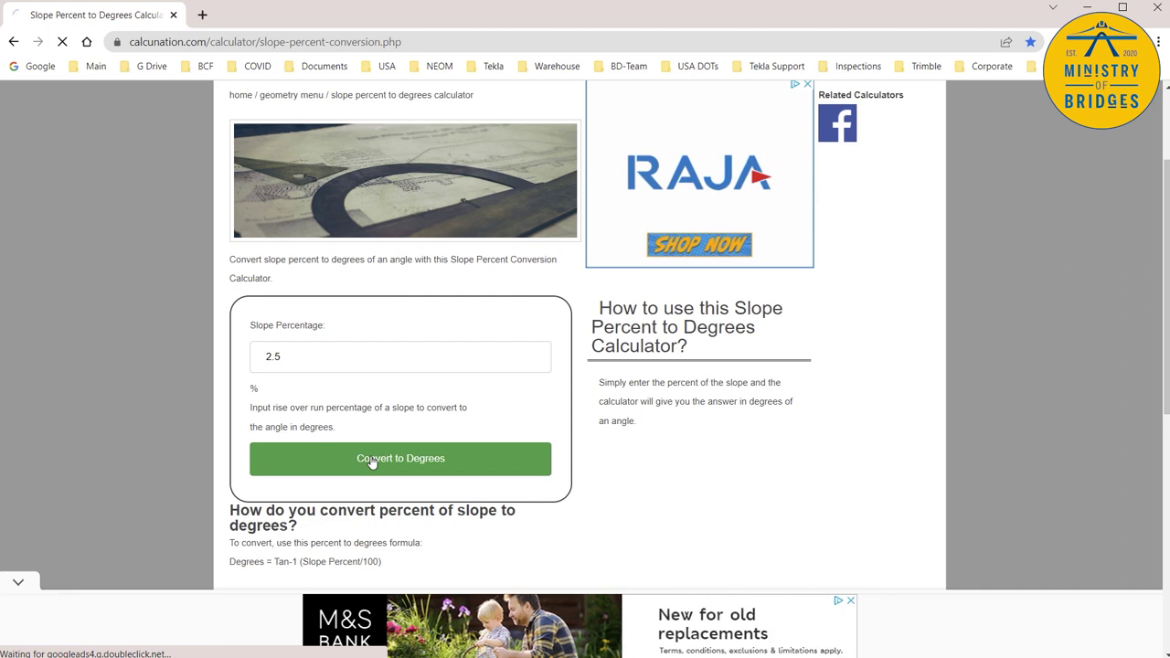
scroll(214, 436, down, 2)
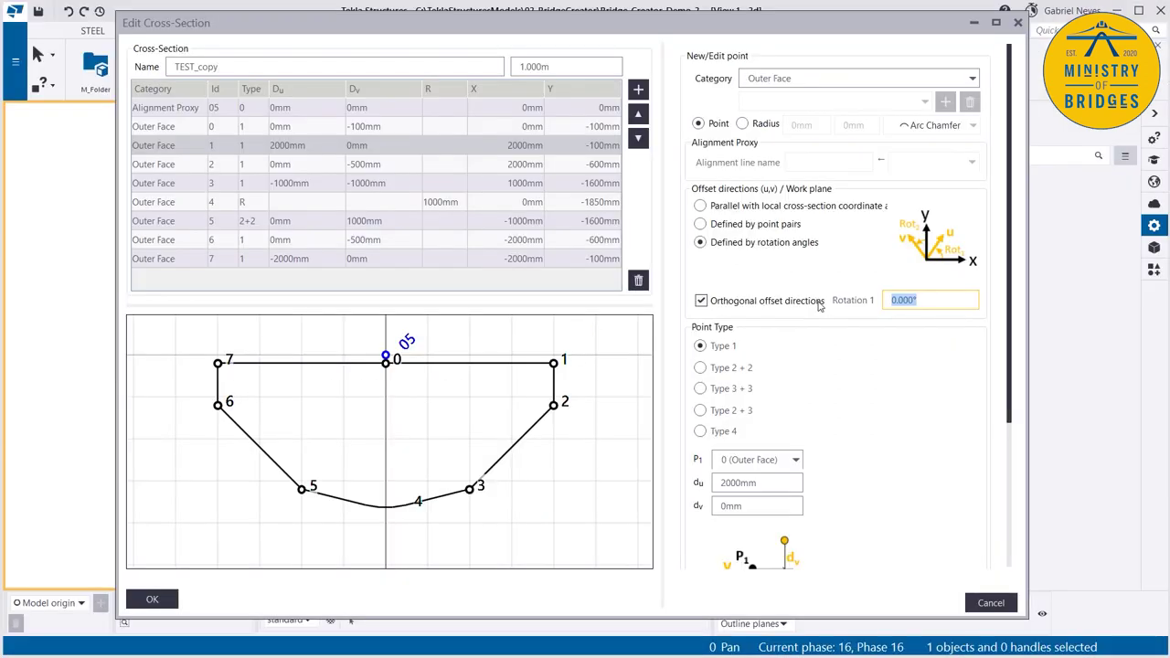
text(1.43)
key(Return)
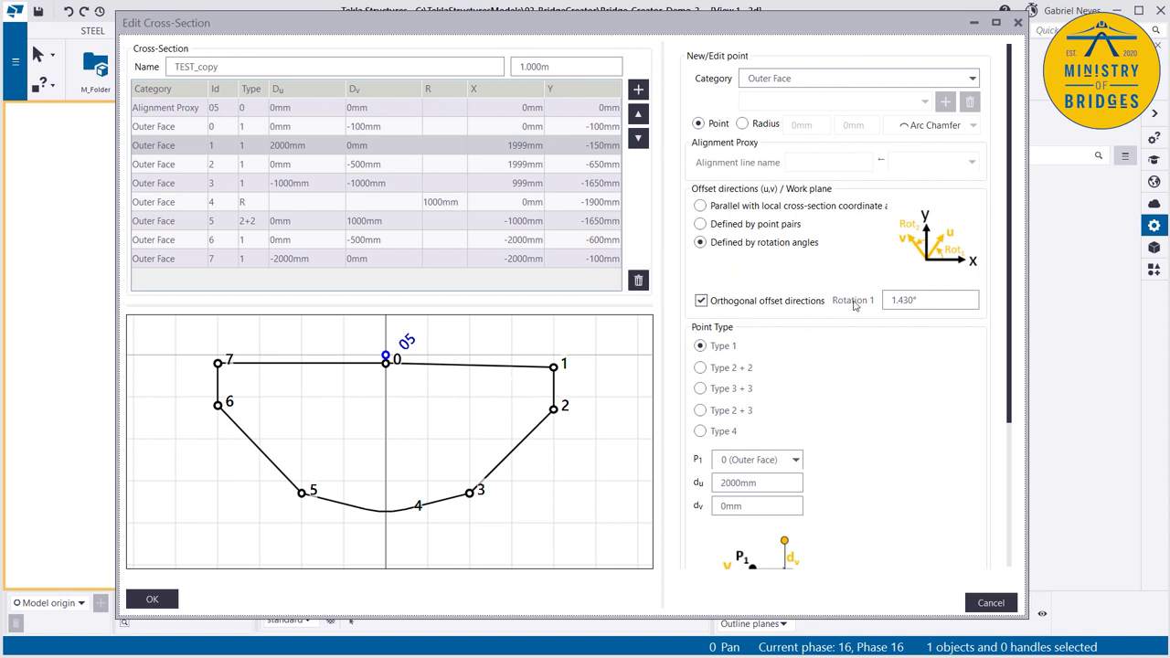
Step: Confirm point 1's rotation, set point 7 to rotation angles, and delete rounded point 4
click(914, 300)
key(Return)
click(226, 360)
click(702, 244)
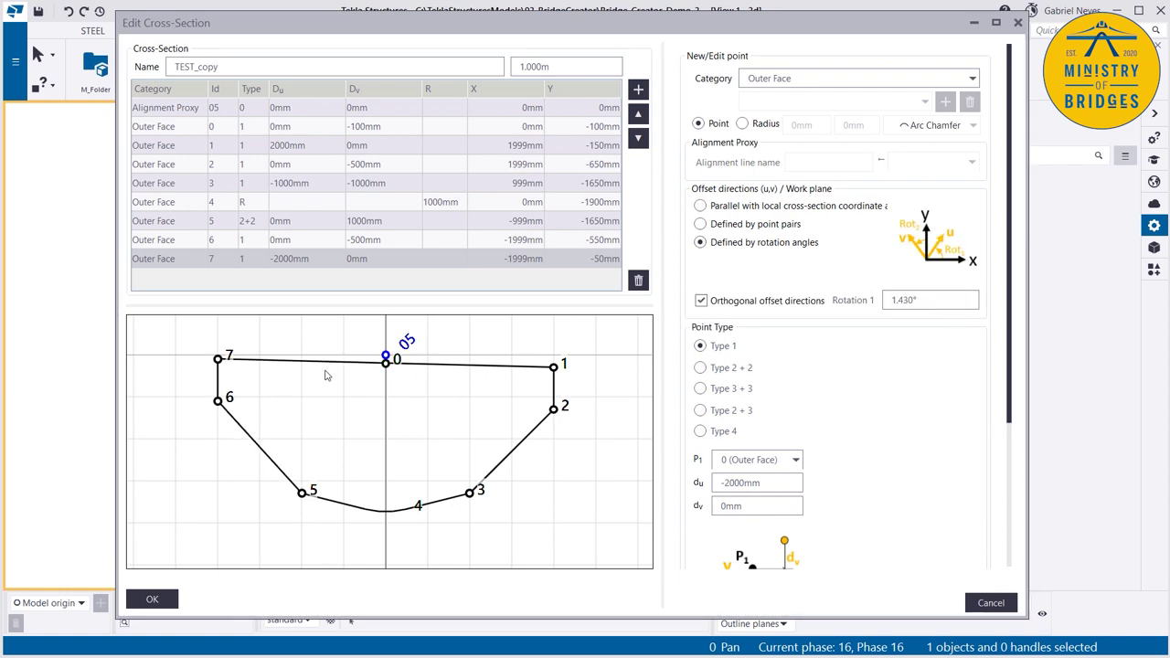
click(420, 509)
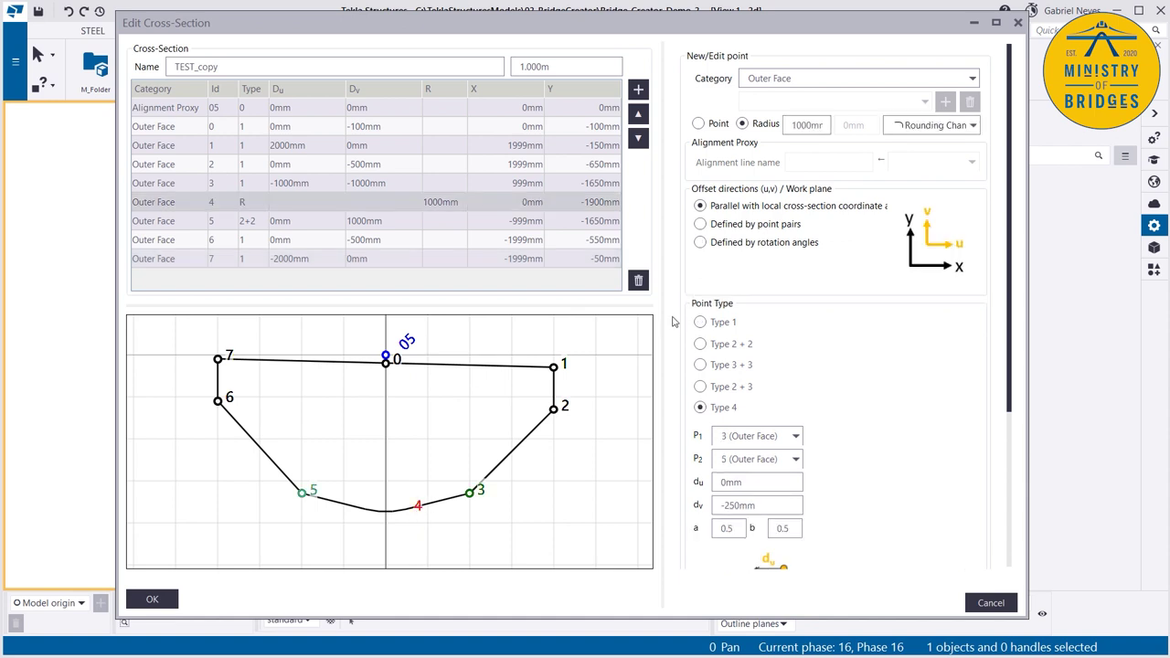
click(638, 280)
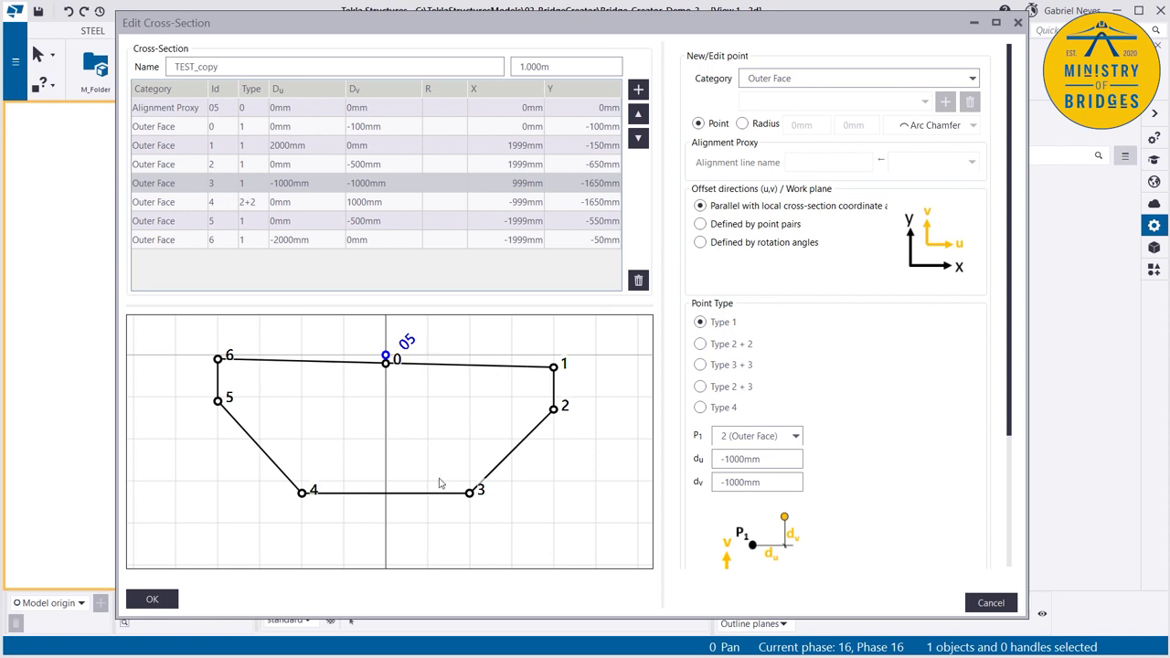
Step: Give point 6 a Rotation 1 of -1.430° and accept the edited cross-section
click(228, 358)
click(894, 300)
text(-)
click(371, 443)
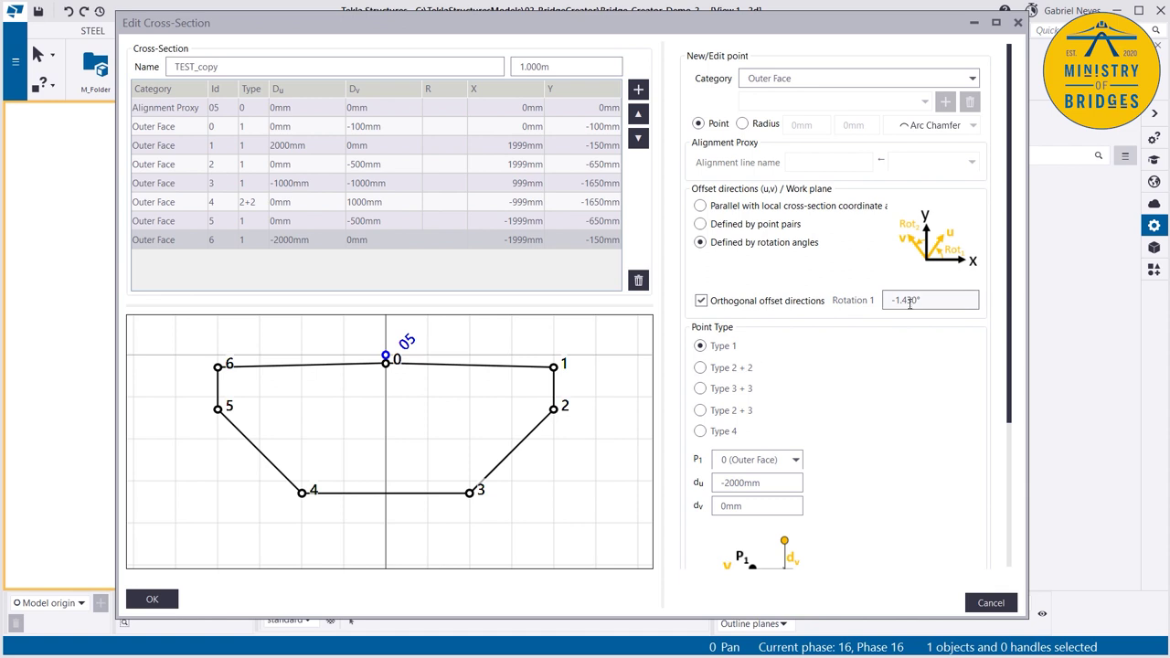
click(152, 599)
Step: Set the end chainage to 9 m and create the extruded slab in the model
click(856, 502)
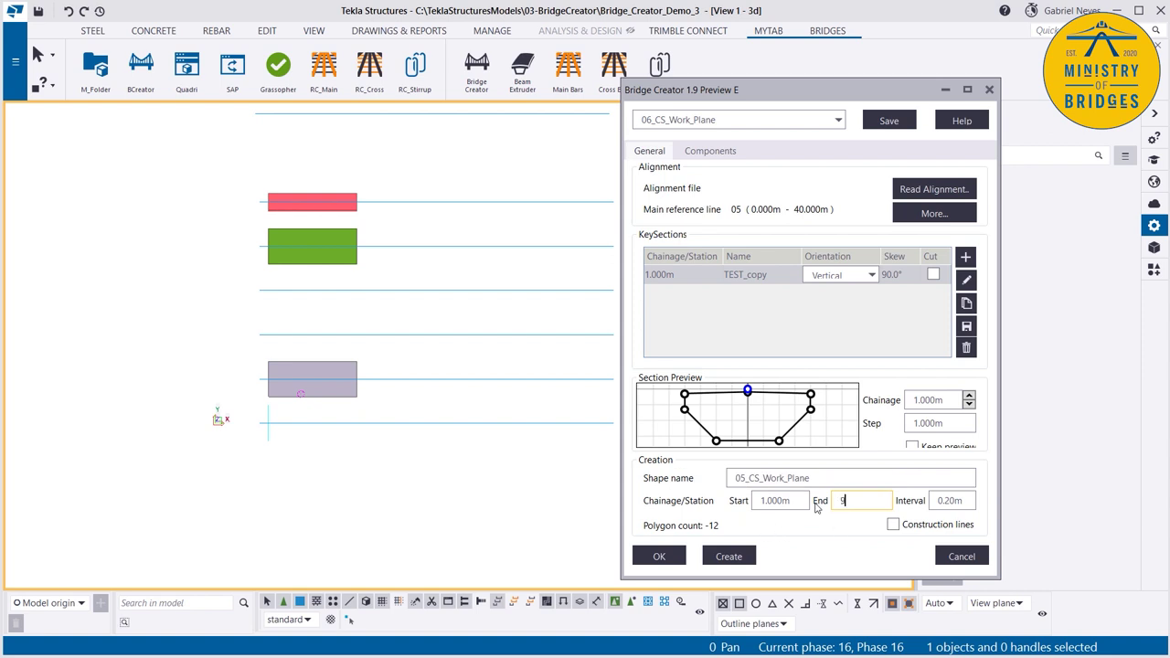
text(9)
key(Return)
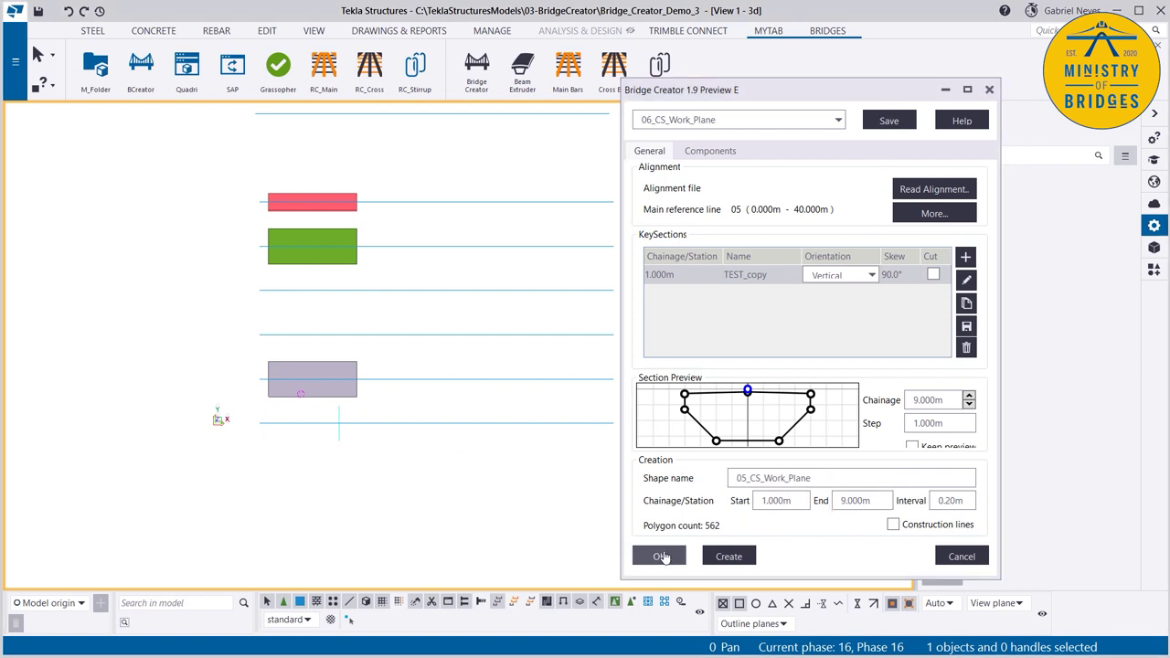
click(728, 556)
Step: View both slabs from an oblique angle and open the front slab's properties
ctrl+middle_drag(512, 439, 441, 260)
scroll(240, 451, up, 8)
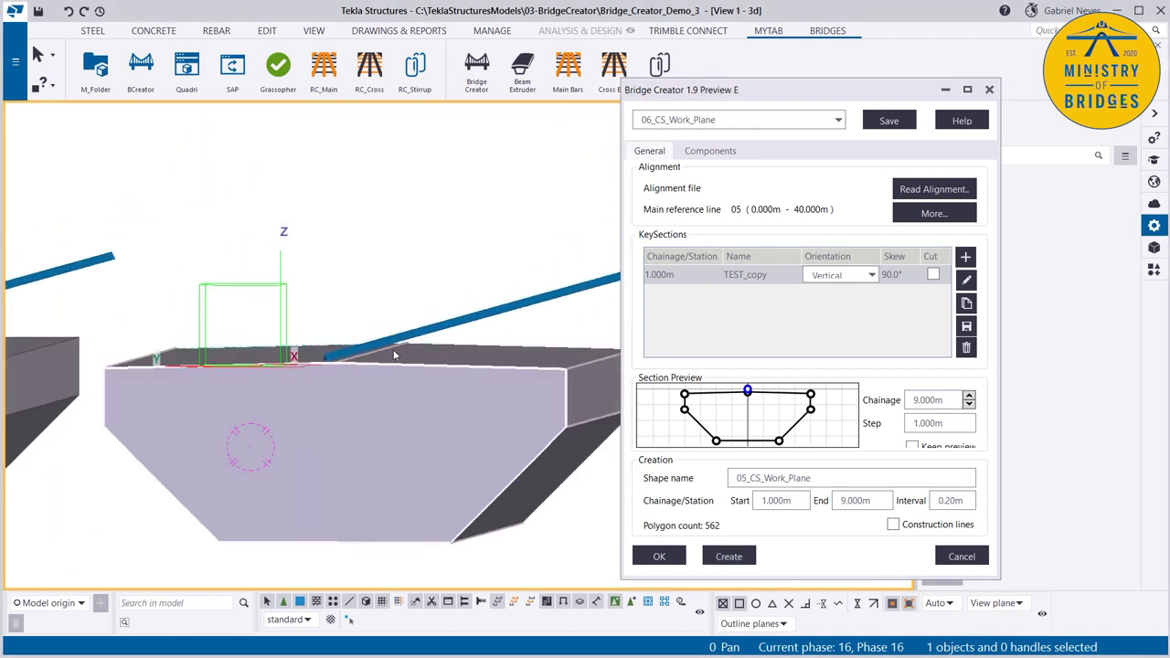
scroll(365, 429, down, 6)
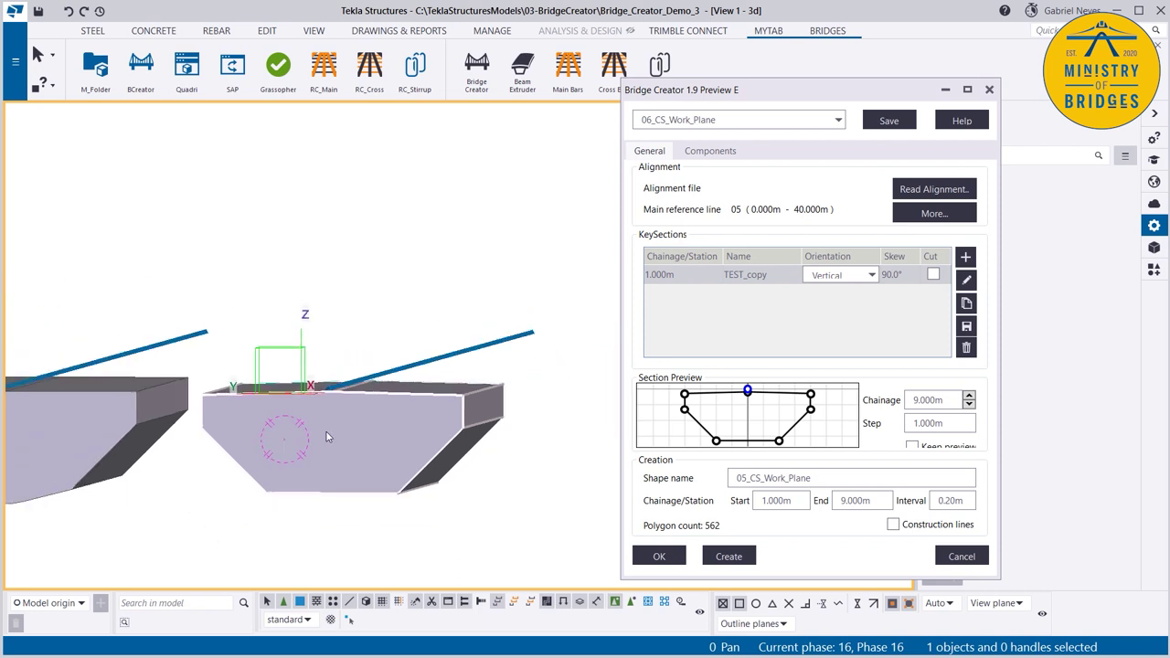
ctrl+middle_drag(366, 428, 394, 402)
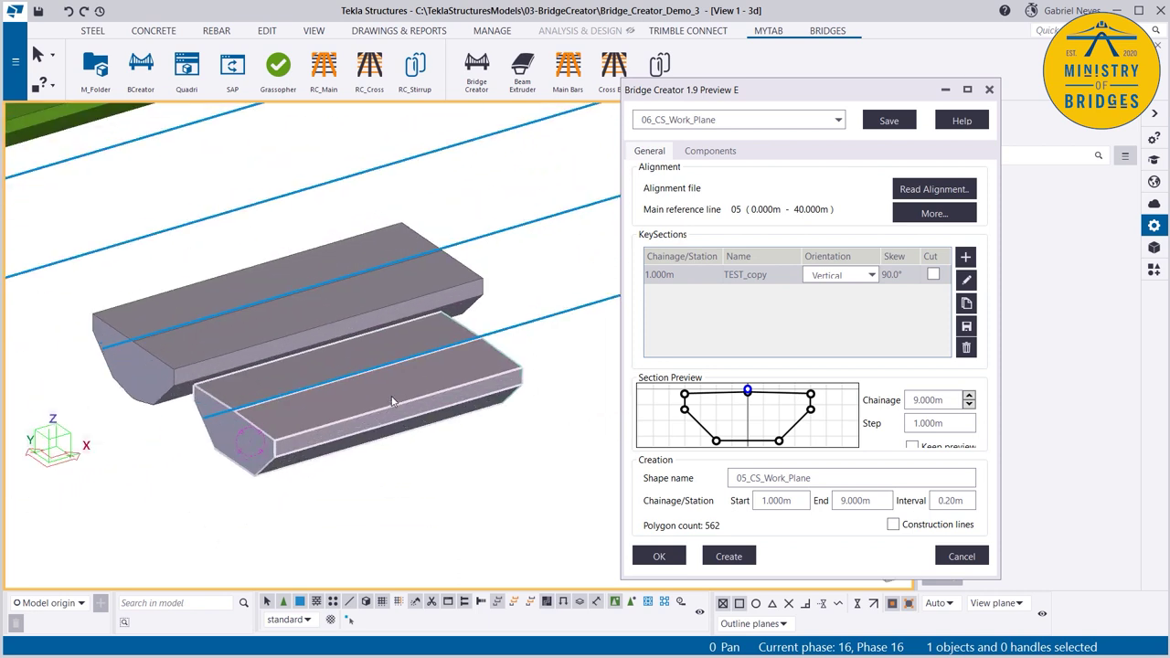
double_click(334, 413)
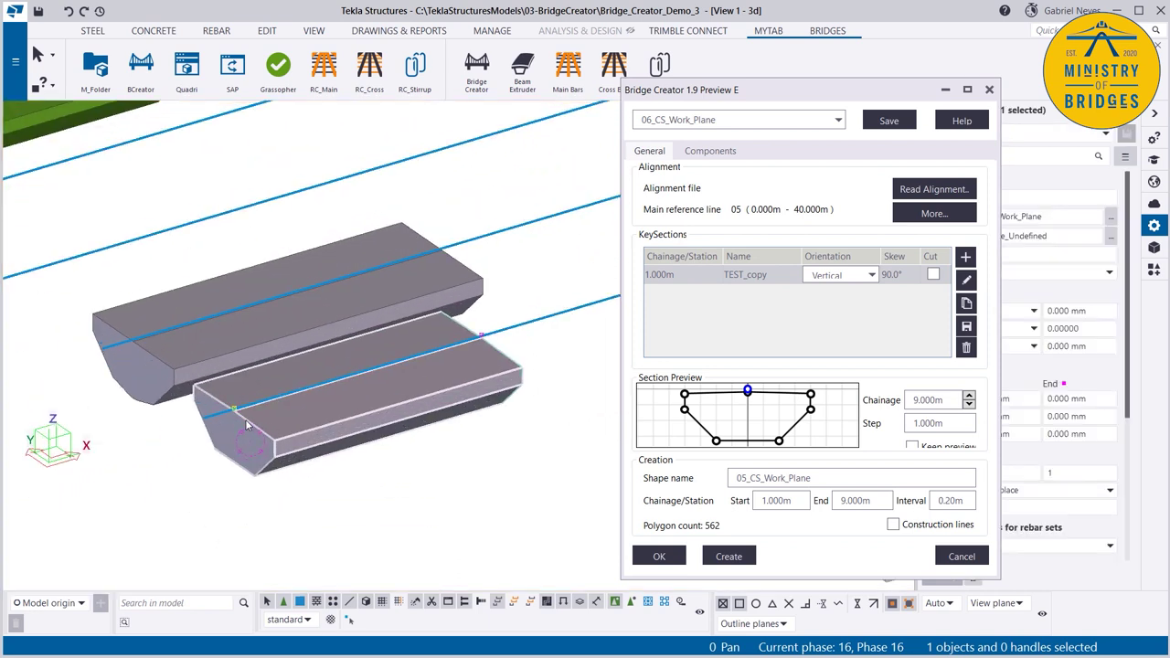
scroll(182, 378, up, 3)
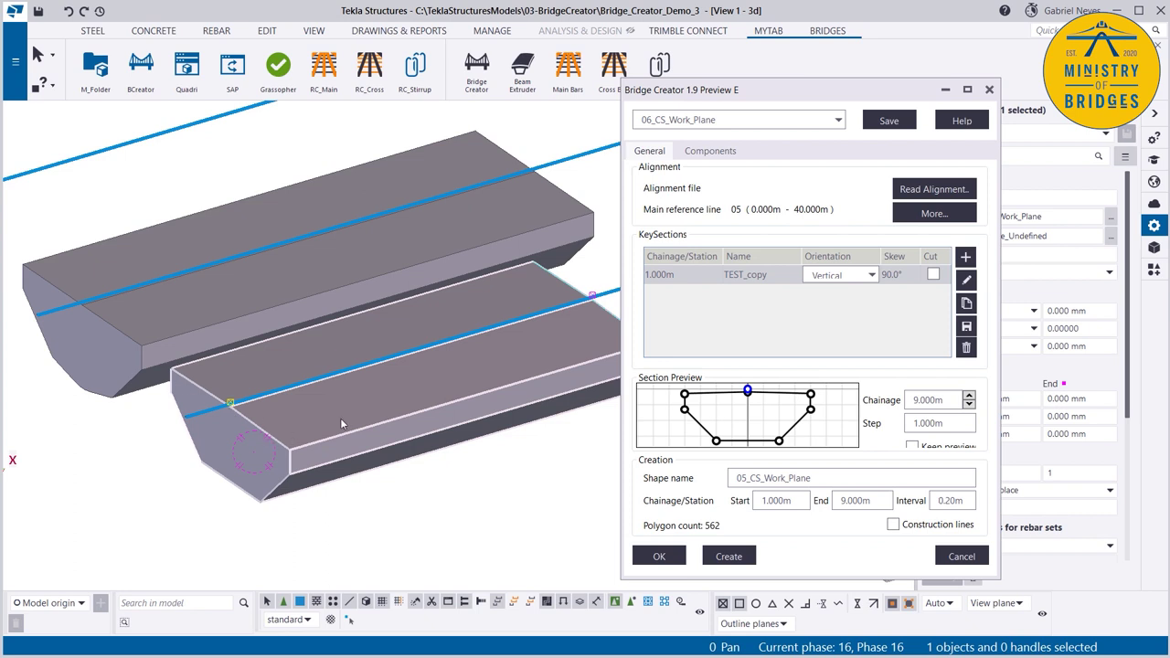
scroll(530, 335, down, 2)
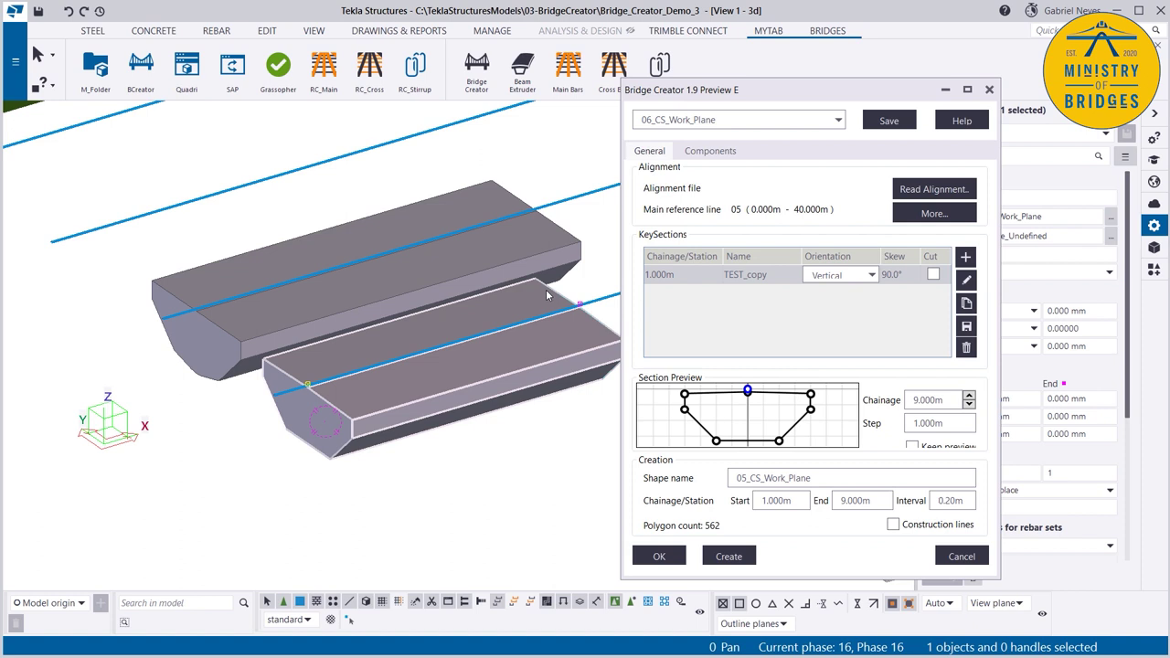
Step: Duplicate the 1.000m key section and set the copy's chainage to 9.000m
click(651, 279)
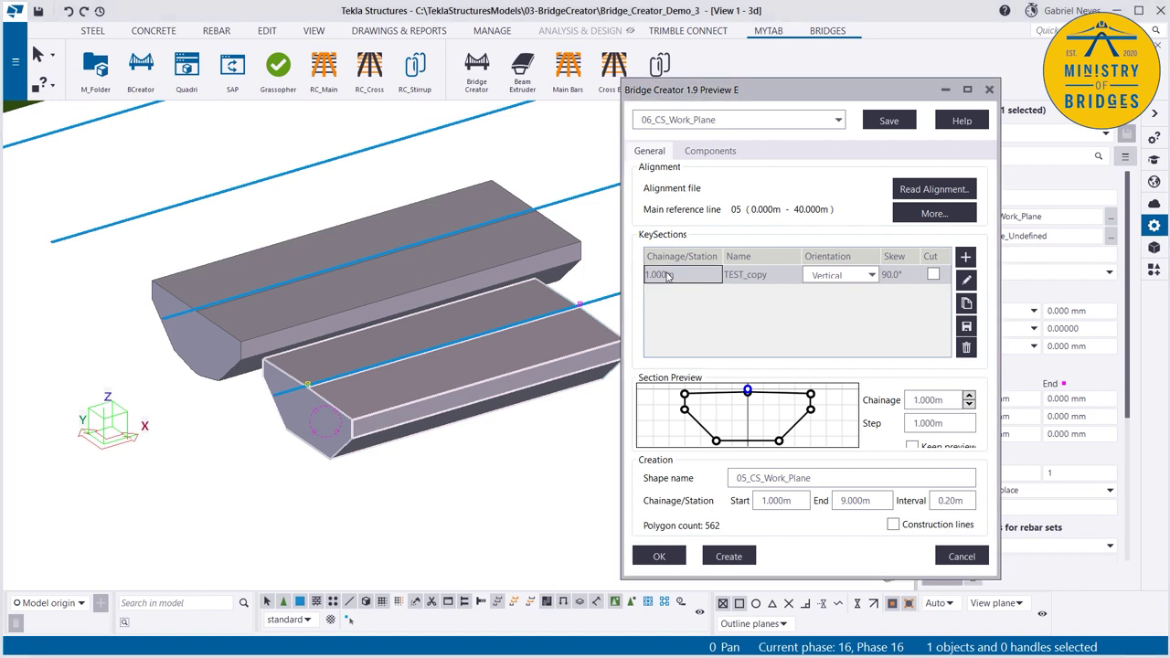
click(967, 303)
double_click(681, 293)
text(9.000m)
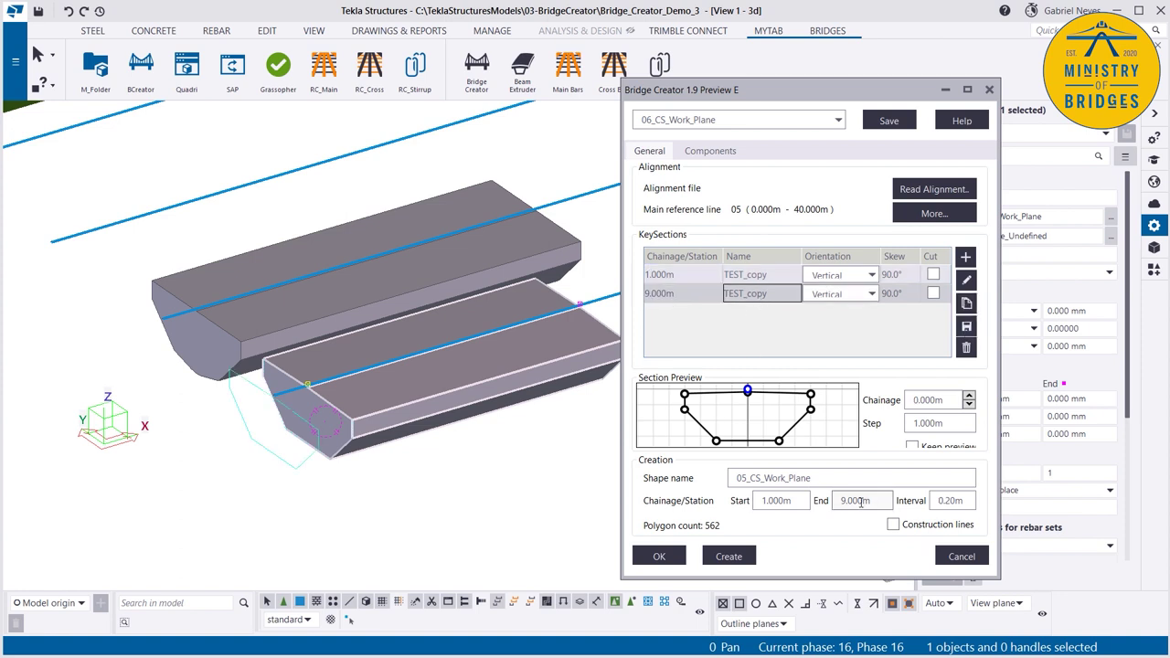
key(Tab)
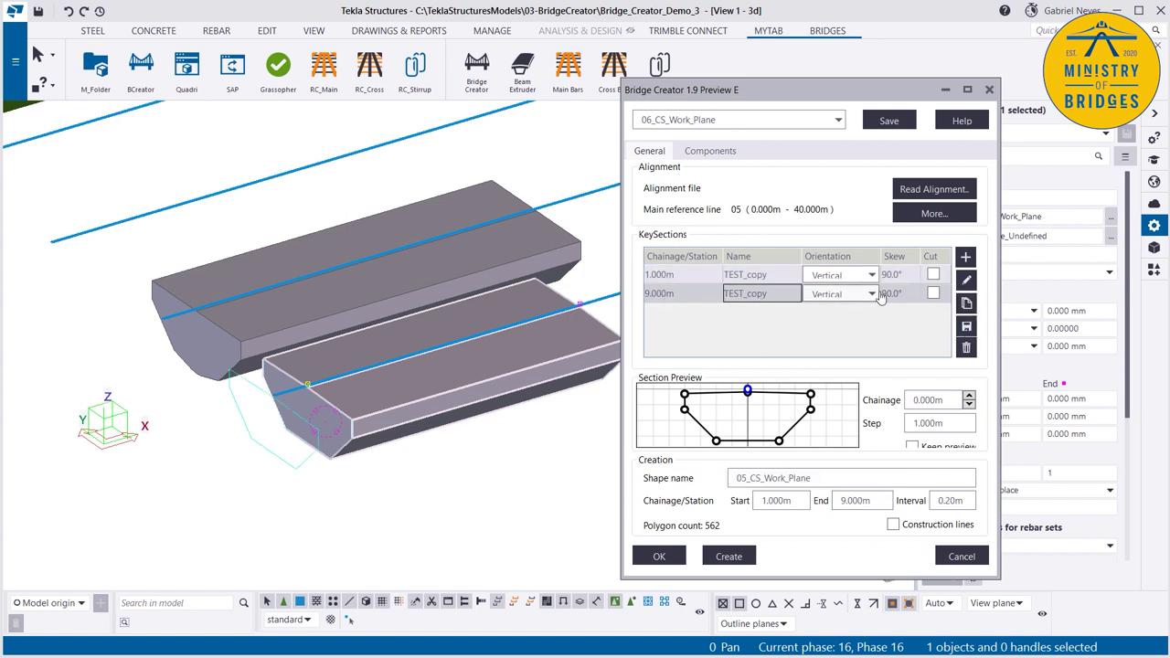
Step: In the 9.000m cross-section, set Rotation 1 of points 1 and 6 to 0 and accept
click(966, 281)
drag(916, 37, 656, 24)
click(592, 363)
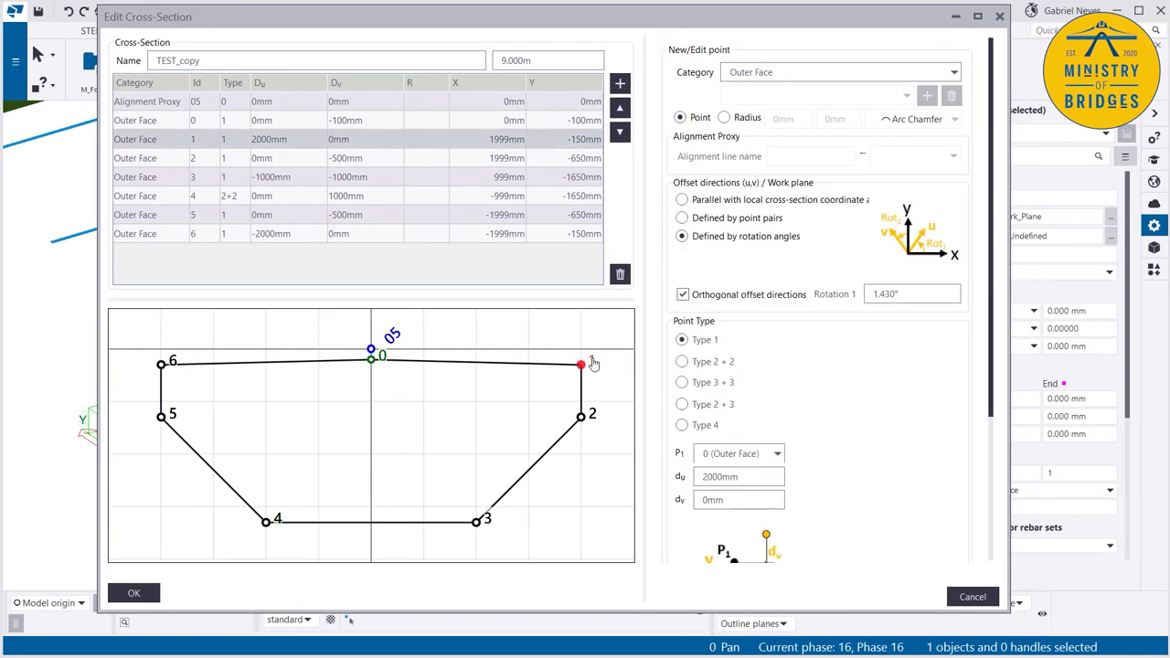
click(935, 300)
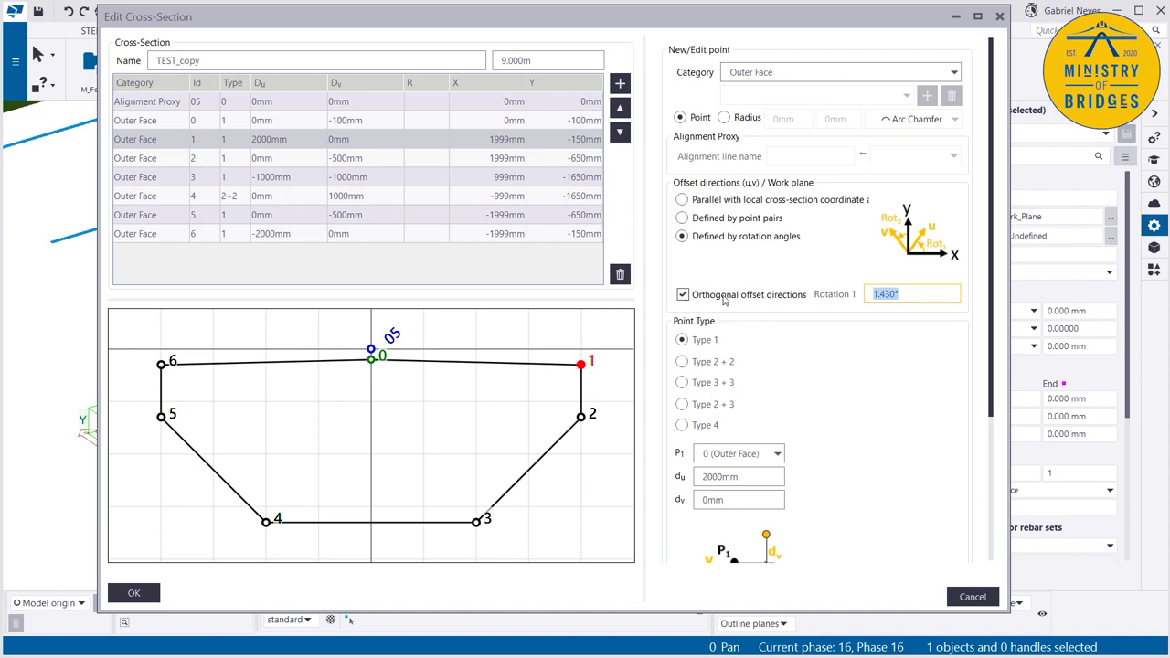
text(0)
key(Return)
click(162, 364)
click(911, 293)
text(0)
key(Return)
click(133, 594)
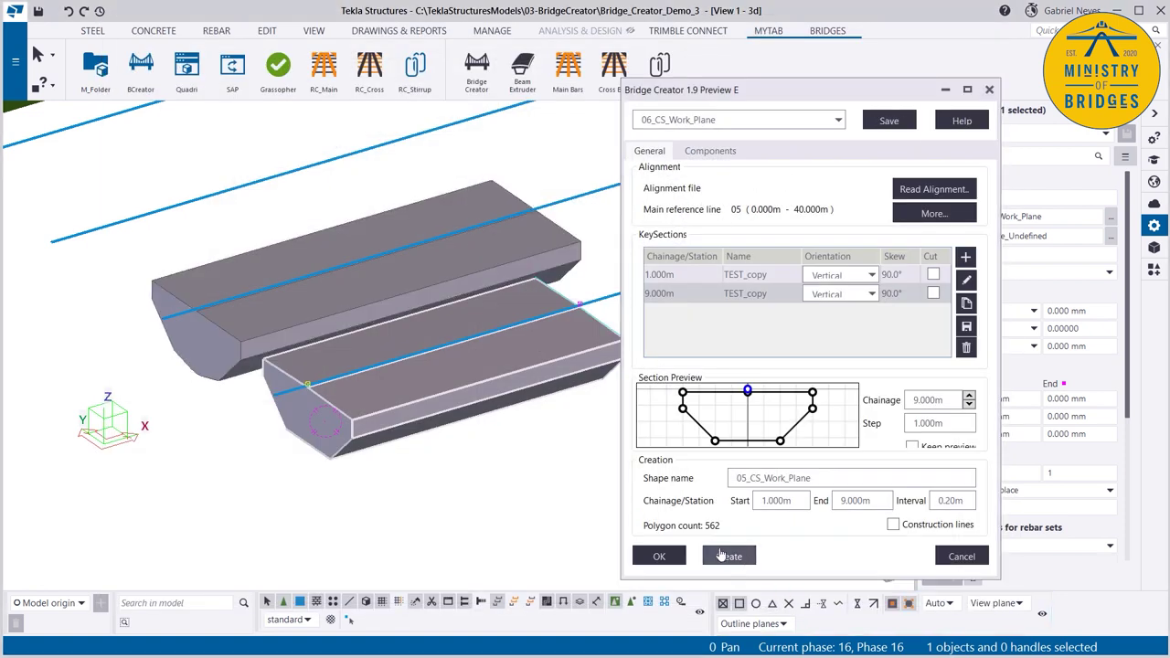
Step: Rebuild the slab from the updated key sections and set its class to 4
click(729, 556)
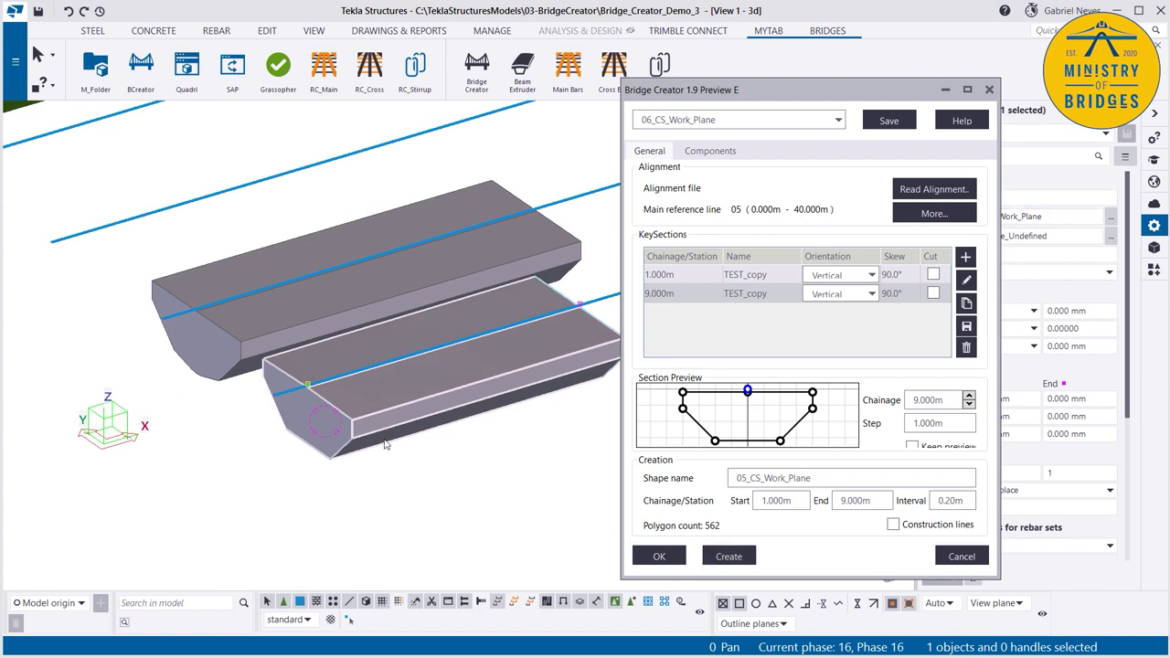
scroll(312, 426, up, 2)
scroll(389, 388, up, 1)
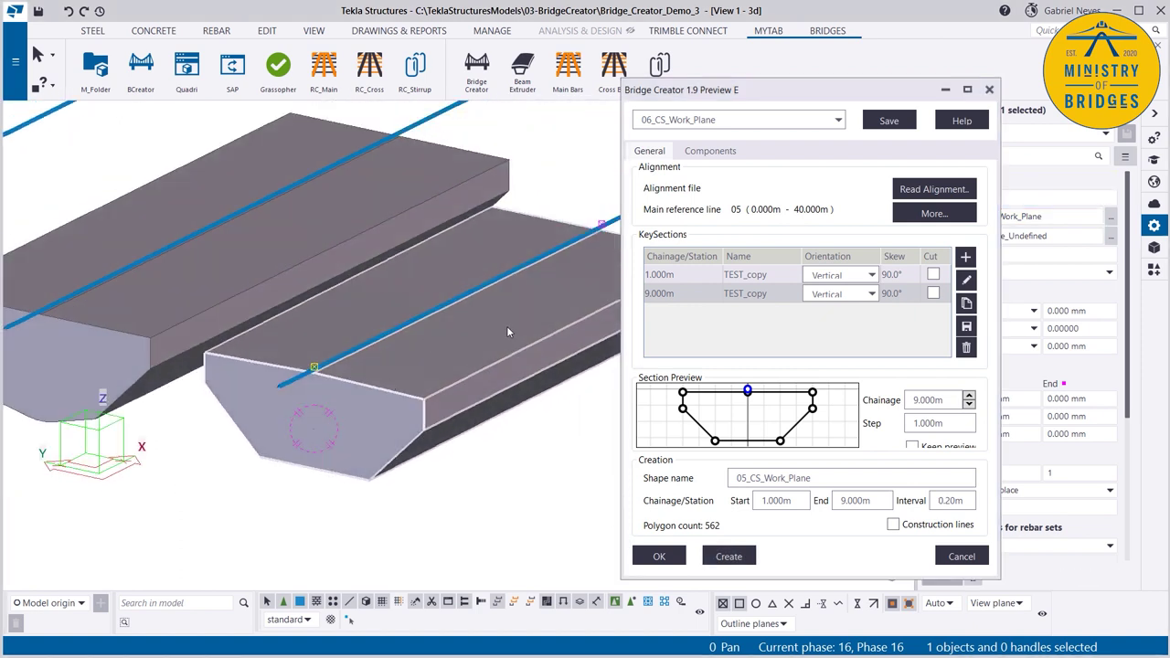
click(988, 90)
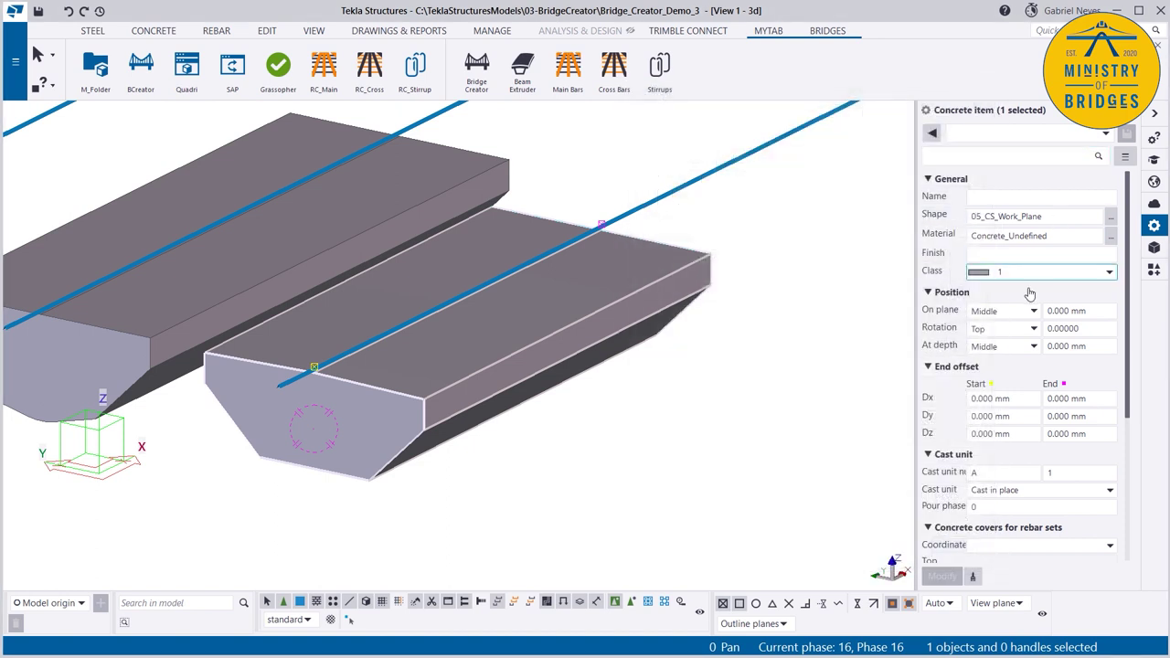
click(1022, 271)
click(1015, 350)
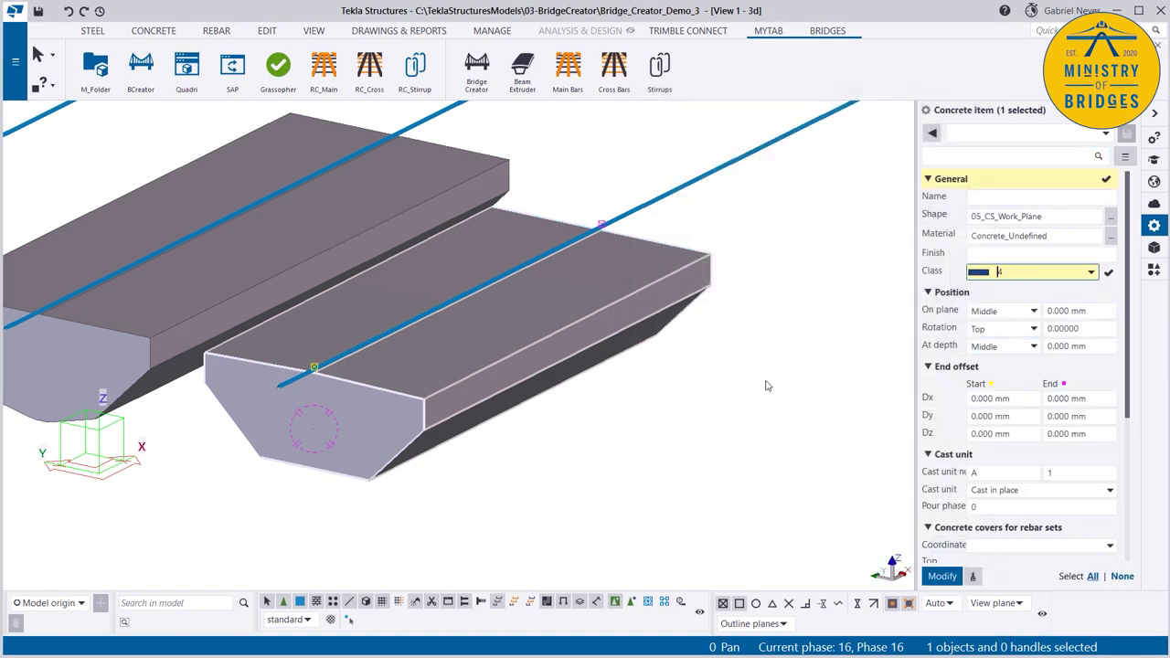
Step: Orbit around the blue slab to see its sloped side and both slabs in perspective
scroll(286, 418, up, 3)
ctrl+middle_drag(286, 418, 376, 336)
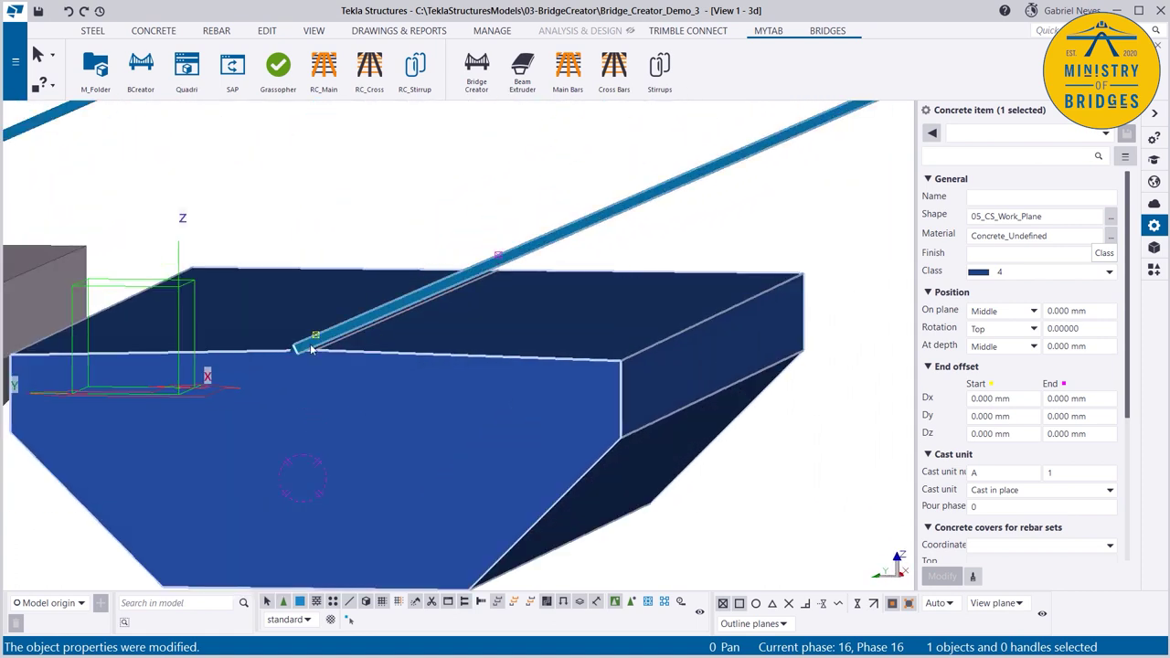
scroll(310, 343, up, 2)
scroll(544, 362, down, 2)
ctrl+middle_drag(544, 361, 399, 349)
ctrl+middle_drag(857, 343, 790, 353)
scroll(410, 362, up, 2)
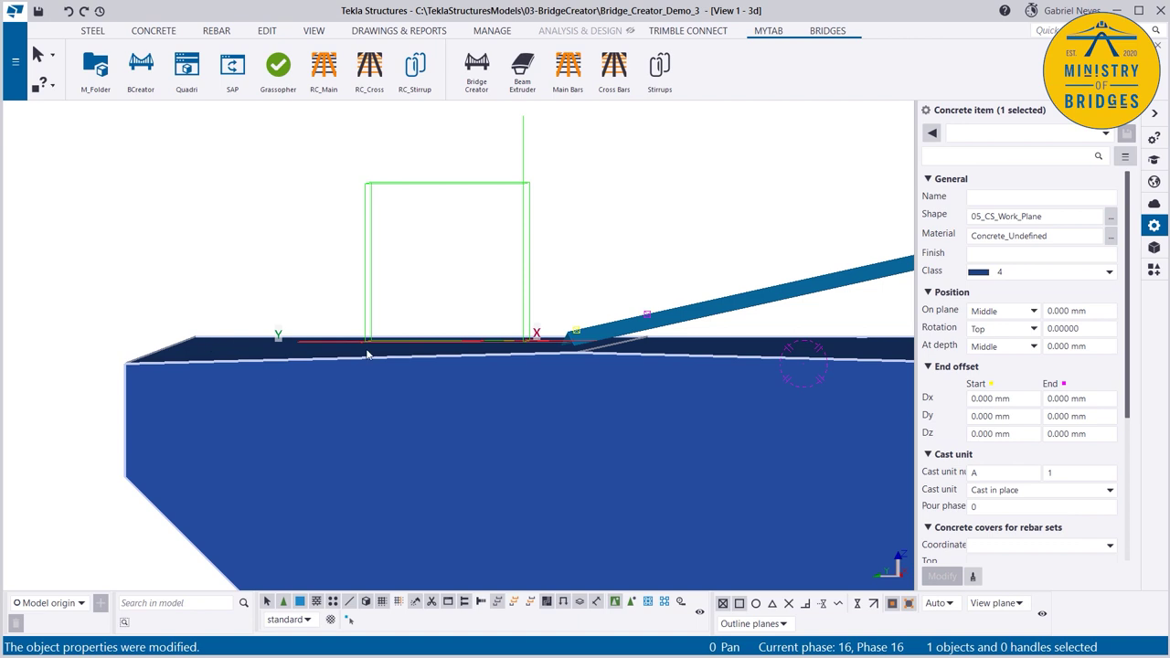
scroll(494, 346, down, 4)
ctrl+middle_drag(570, 370, 341, 395)
ctrl+middle_drag(595, 349, 662, 448)
Step: Reload 06_CS_Work_Plane and move its second key section to chainage 4.500m
click(741, 119)
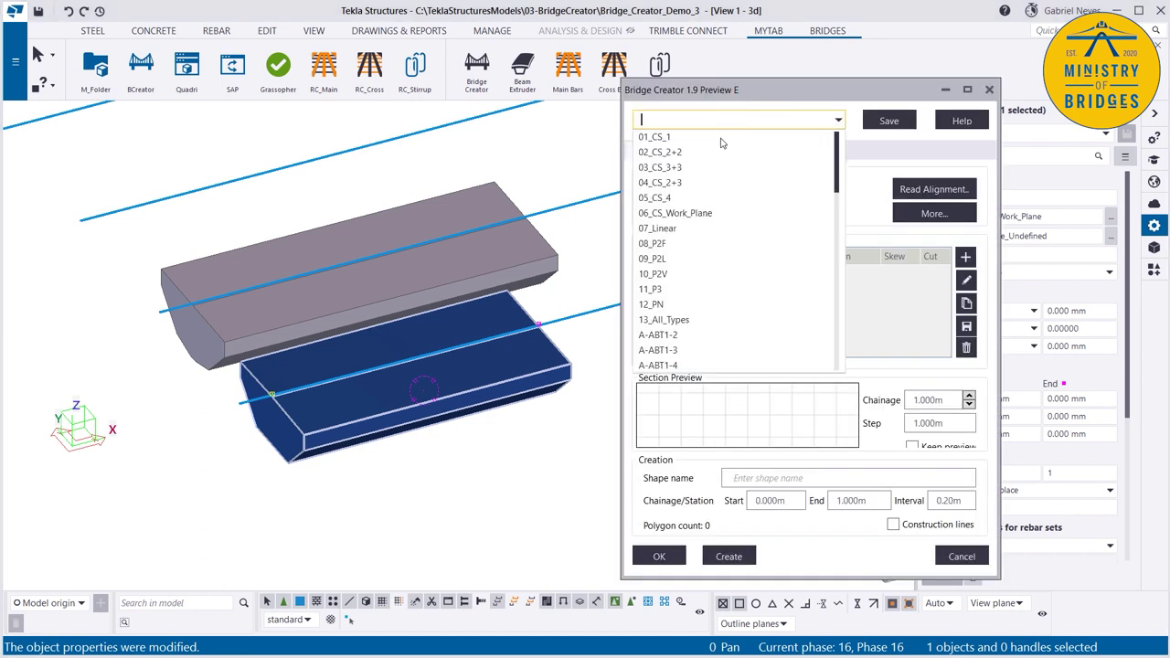
click(706, 213)
scroll(347, 414, down, 2)
scroll(331, 401, up, 4)
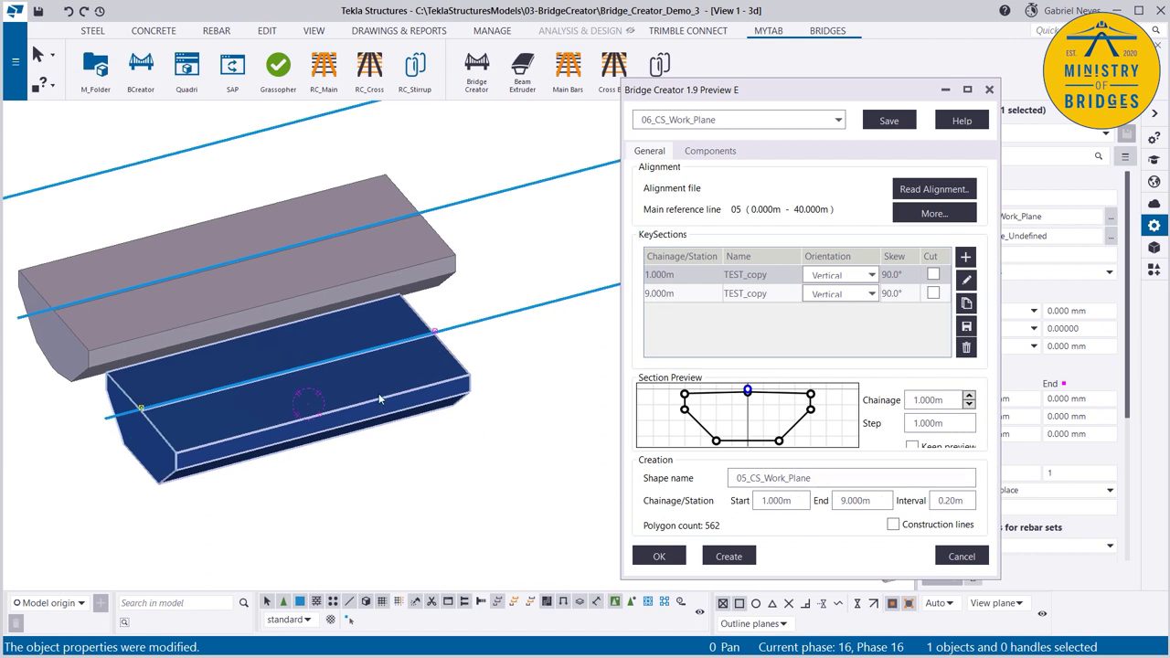
double_click(692, 292)
text(4.5)
key(Tab)
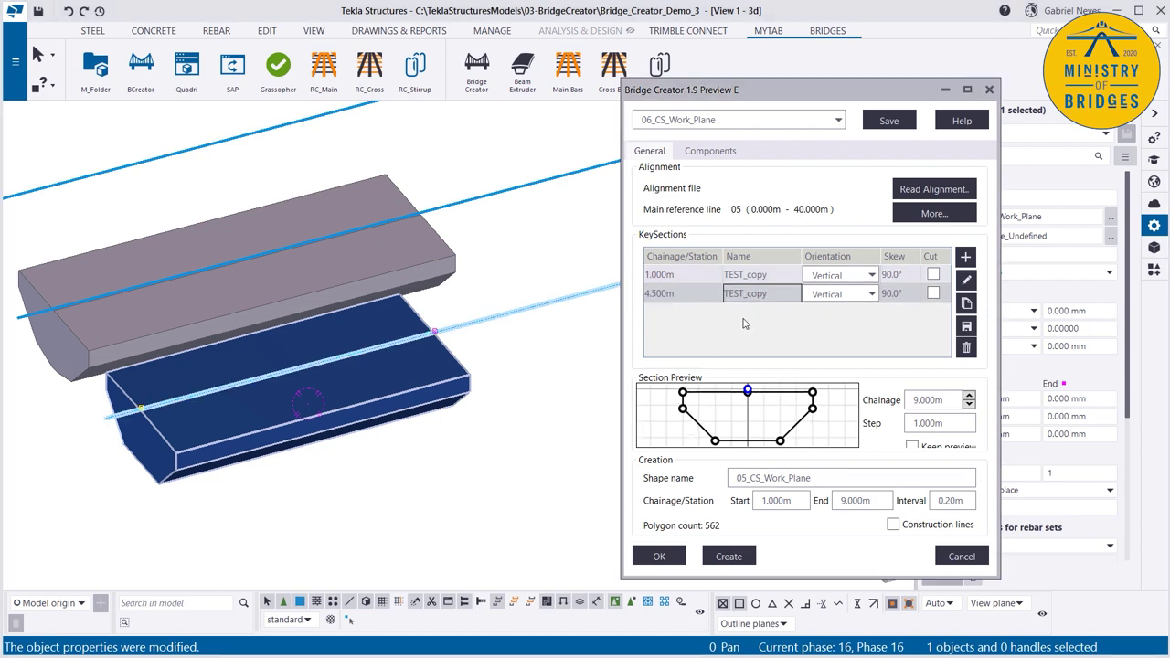
Step: Copy the 1.000m key section to a new one at 9.000m and save the setup
click(680, 278)
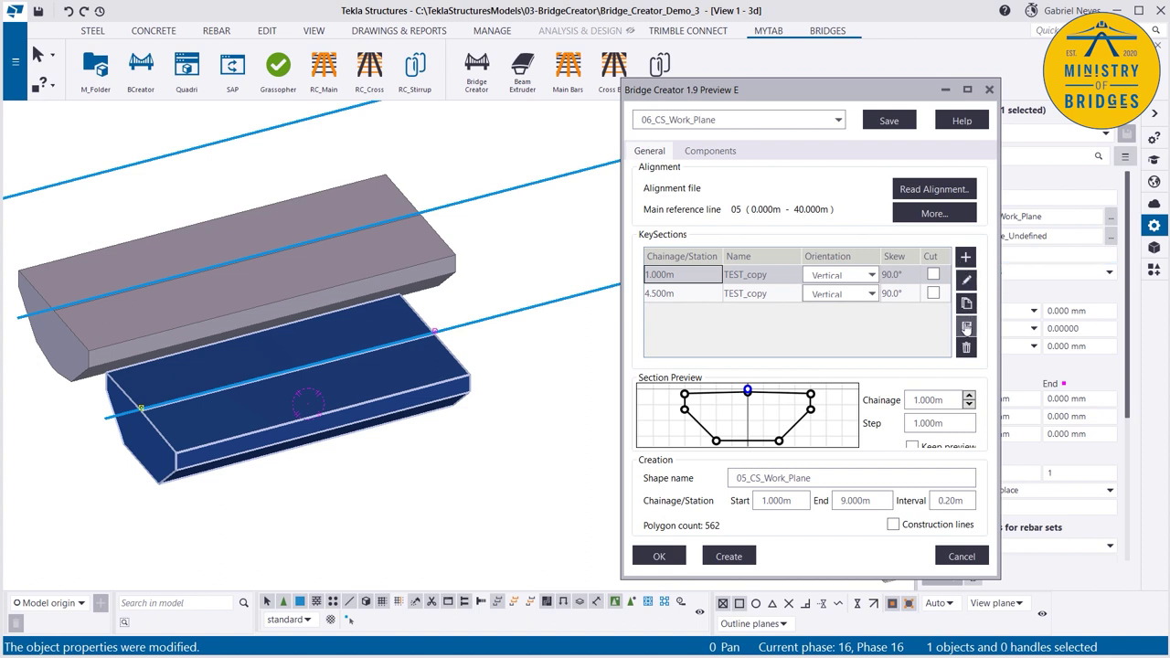
click(967, 304)
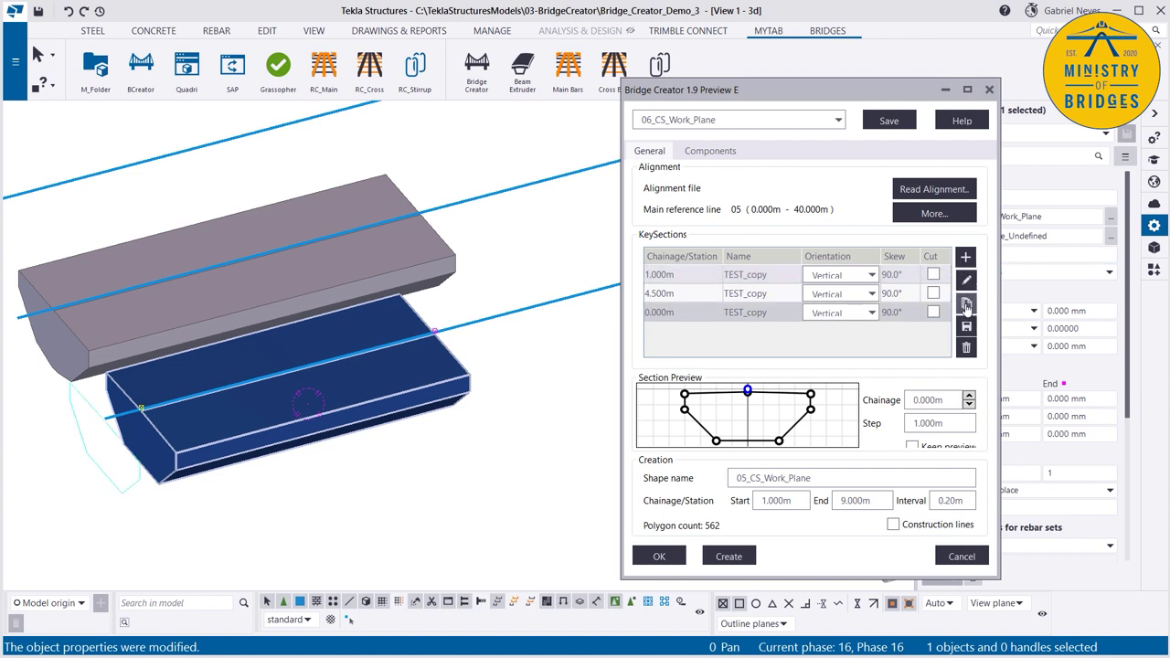
click(687, 312)
text(9)
key(Tab)
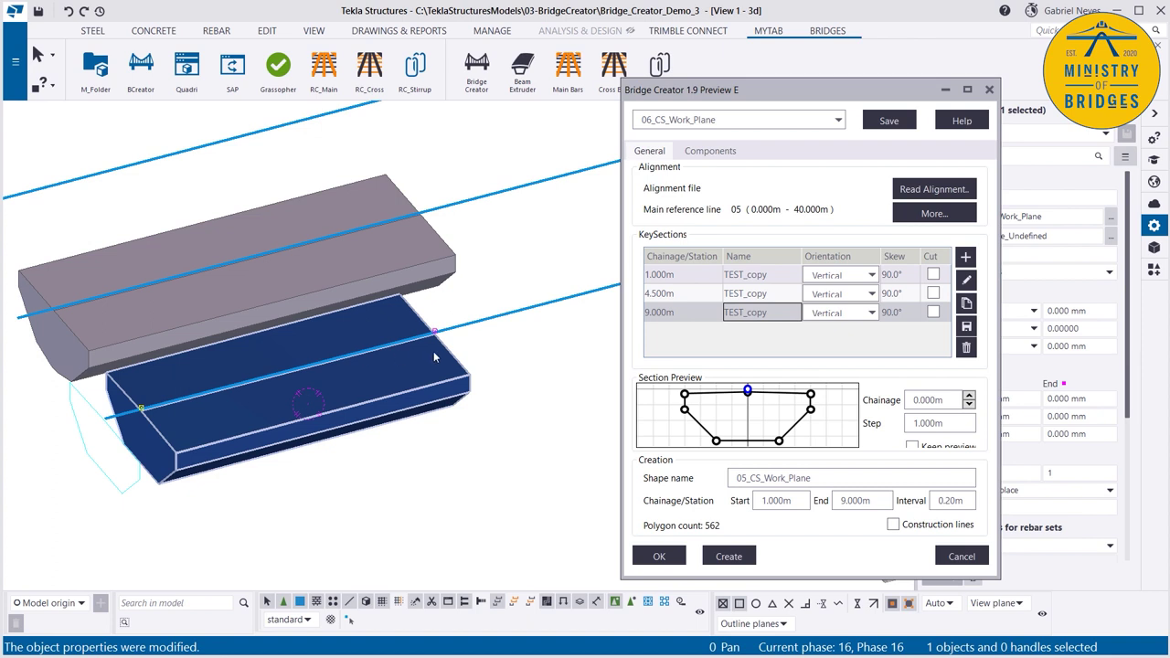
click(889, 121)
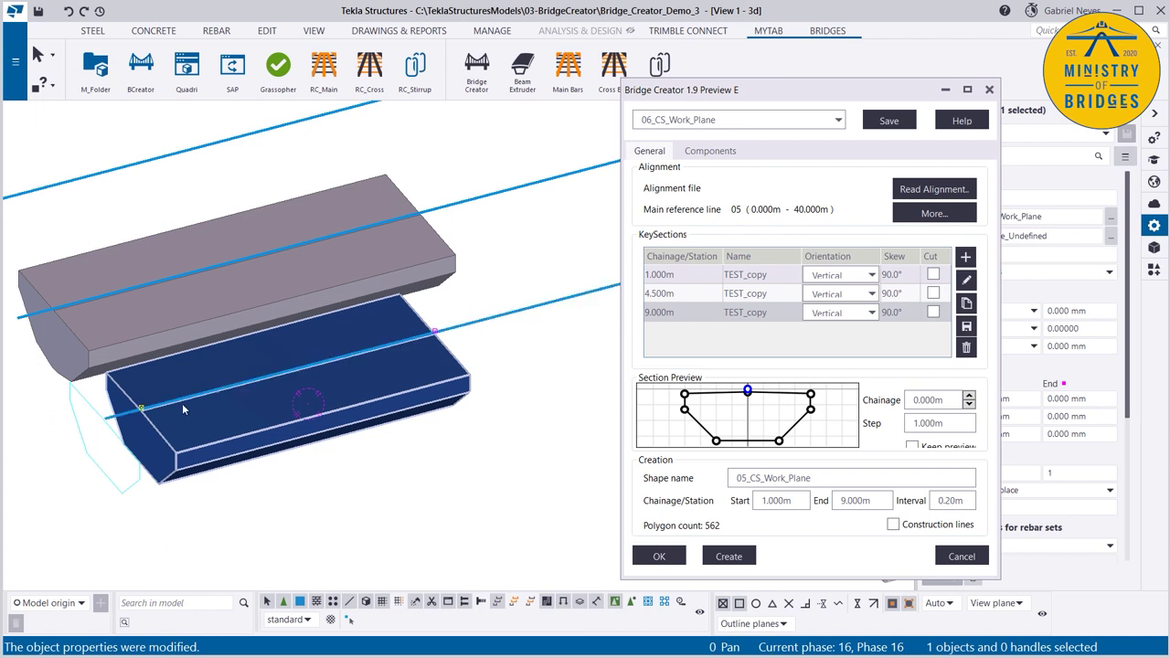
Step: Set the Creation start chainage to 2.000m and the end chainage to 8.000m
scroll(183, 404, up, 2)
click(784, 507)
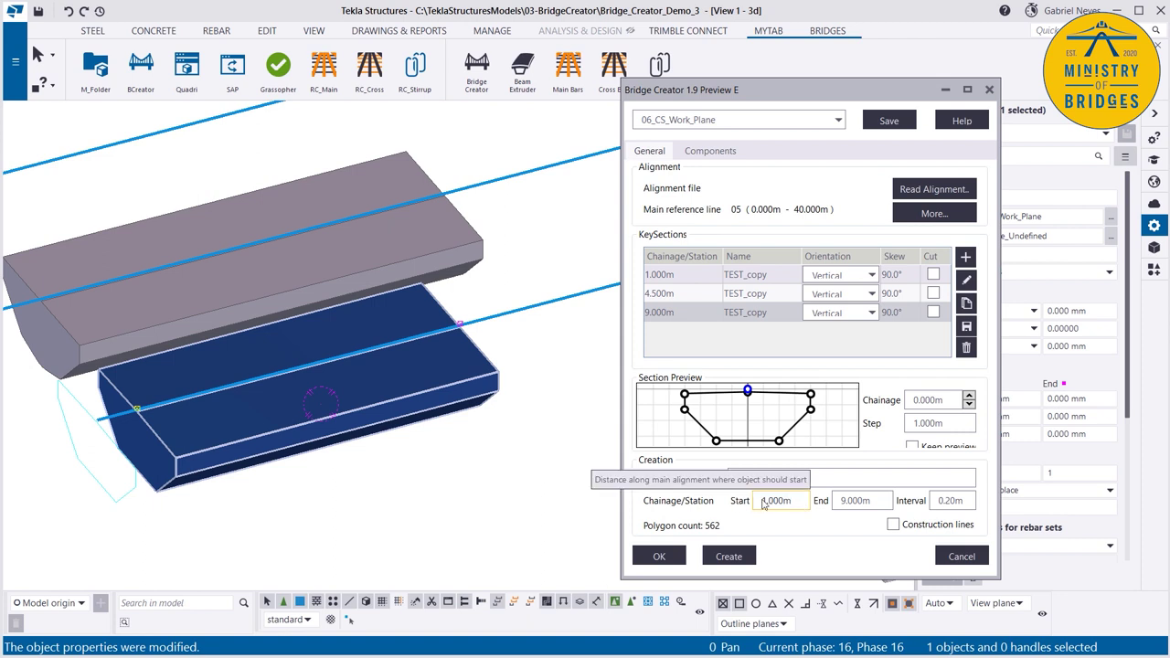
drag(792, 501, 724, 507)
text(2)
click(864, 501)
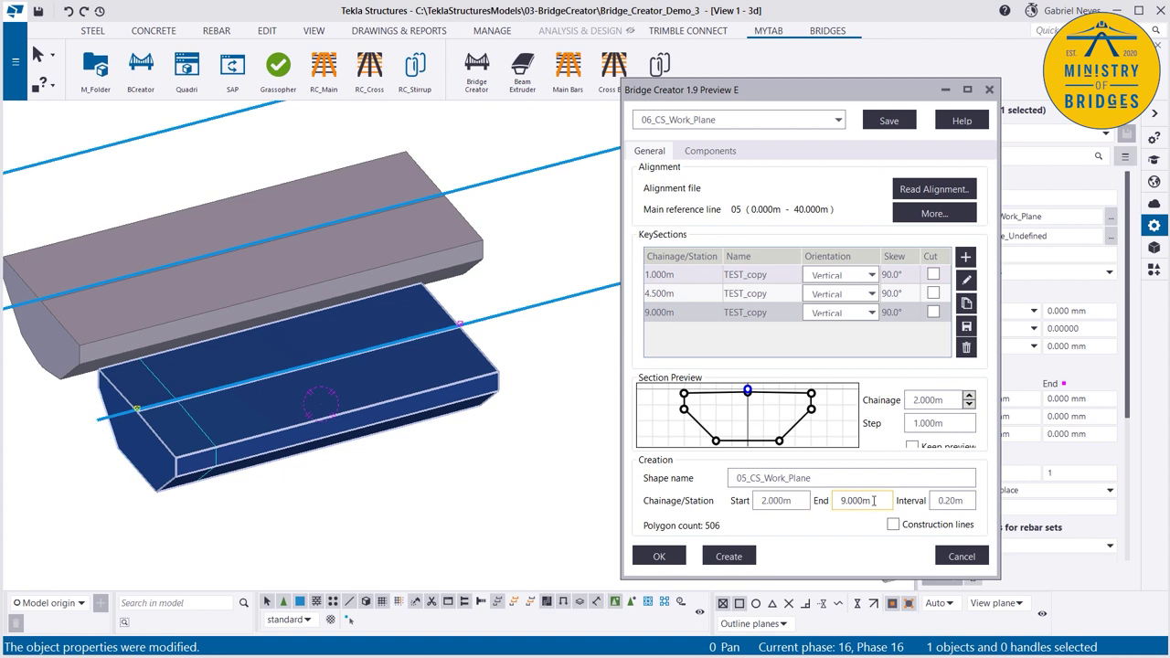
drag(873, 501, 801, 505)
text(8)
click(791, 502)
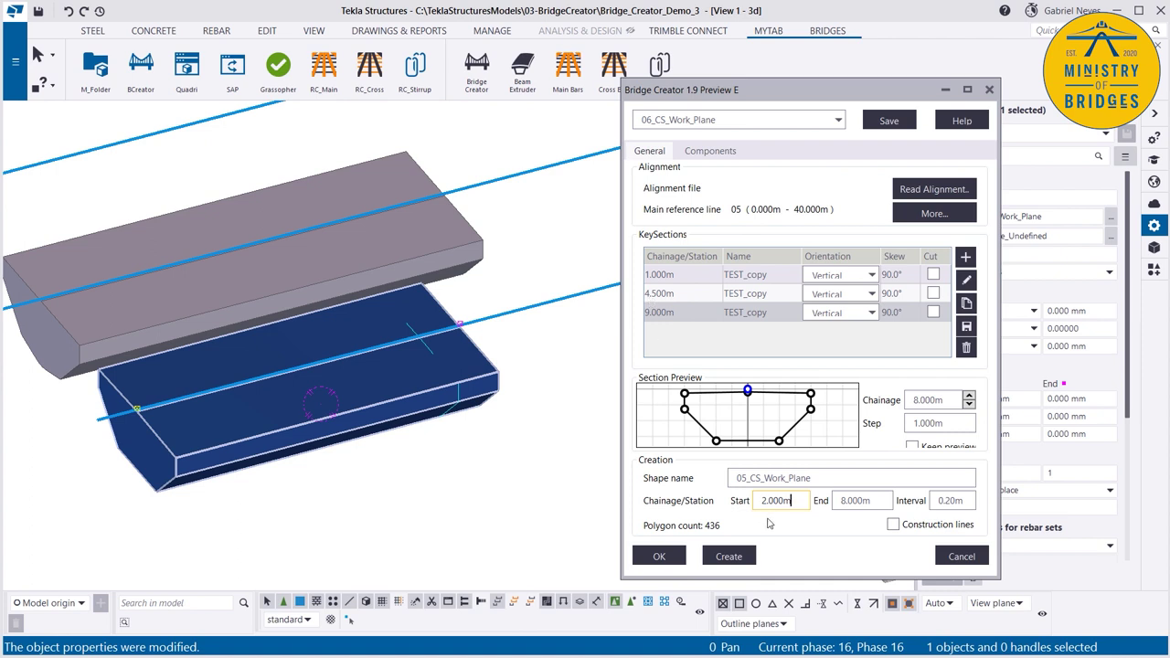
Step: Create the slab, accepting the undefined key section warning
click(729, 556)
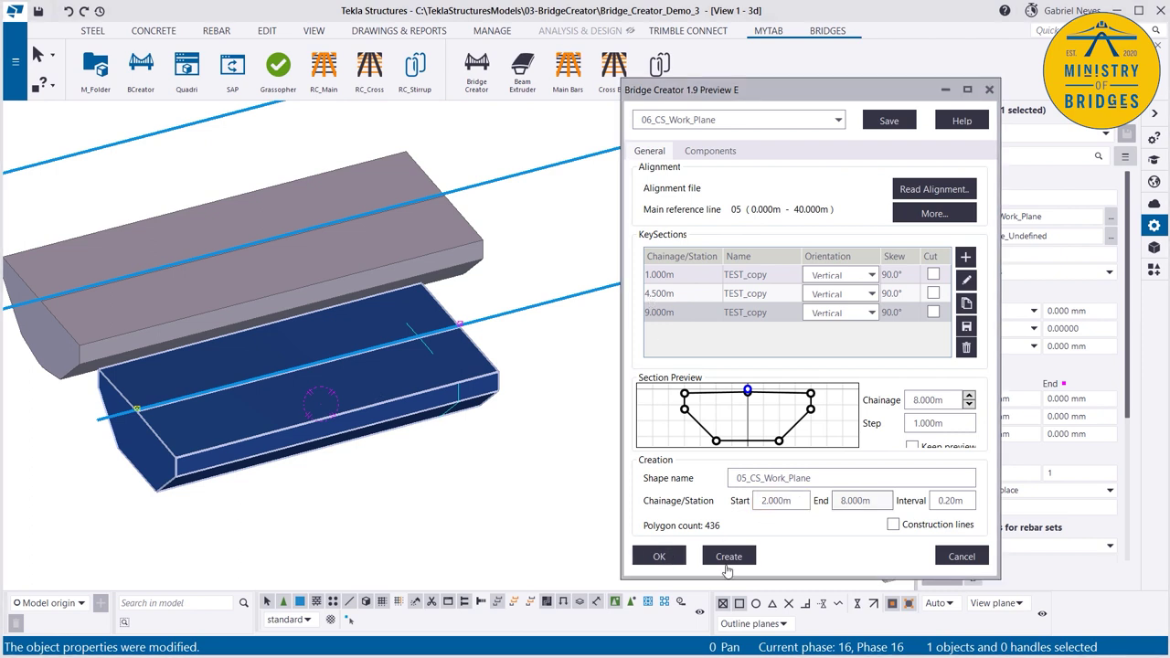
click(734, 556)
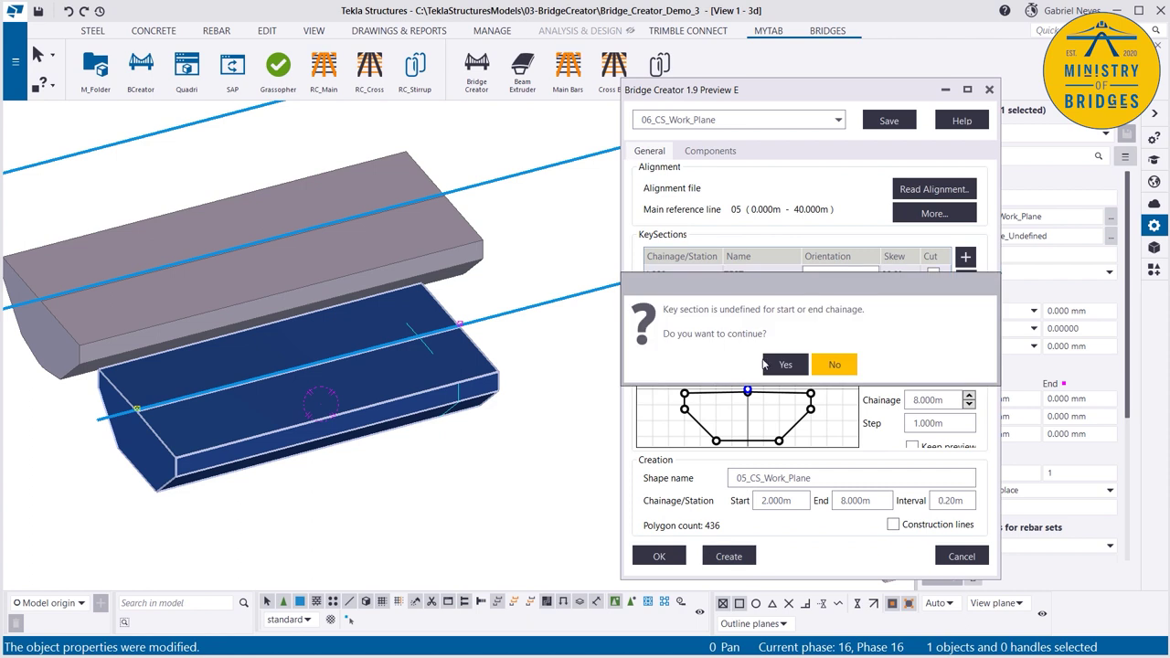
click(784, 362)
scroll(233, 447, up, 4)
Step: Orbit, pan and zoom the view to inspect the shortened blue deck block and its trapezoidal end face
ctrl+middle_drag(239, 444, 391, 381)
scroll(494, 345, up, 3)
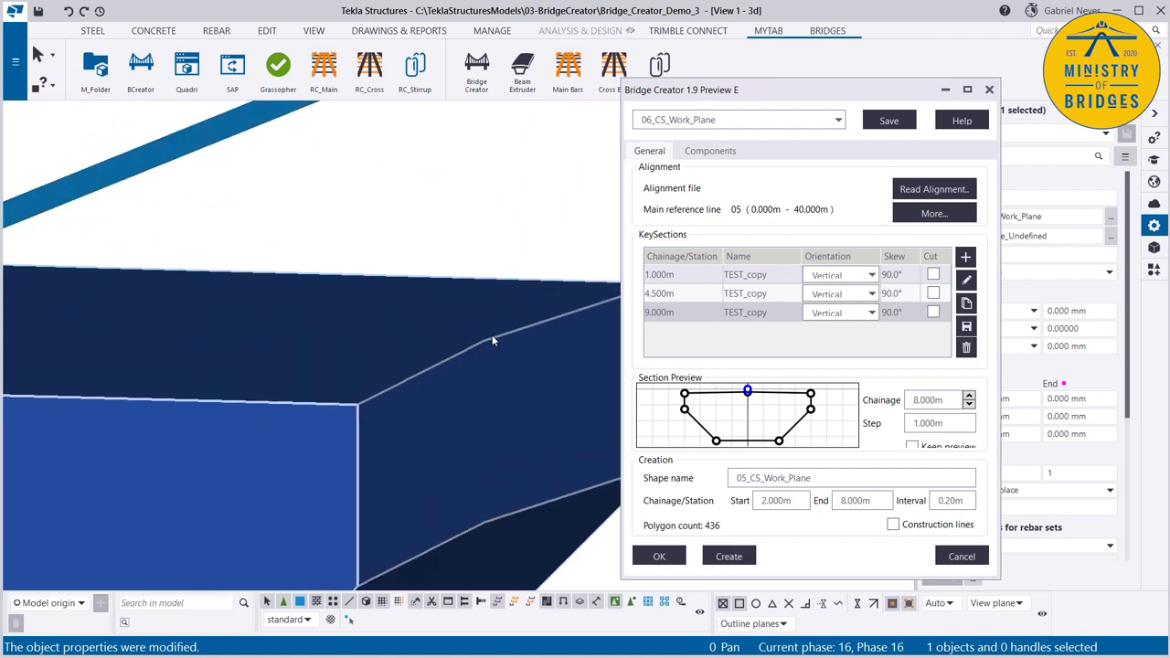
scroll(494, 388, down, 5)
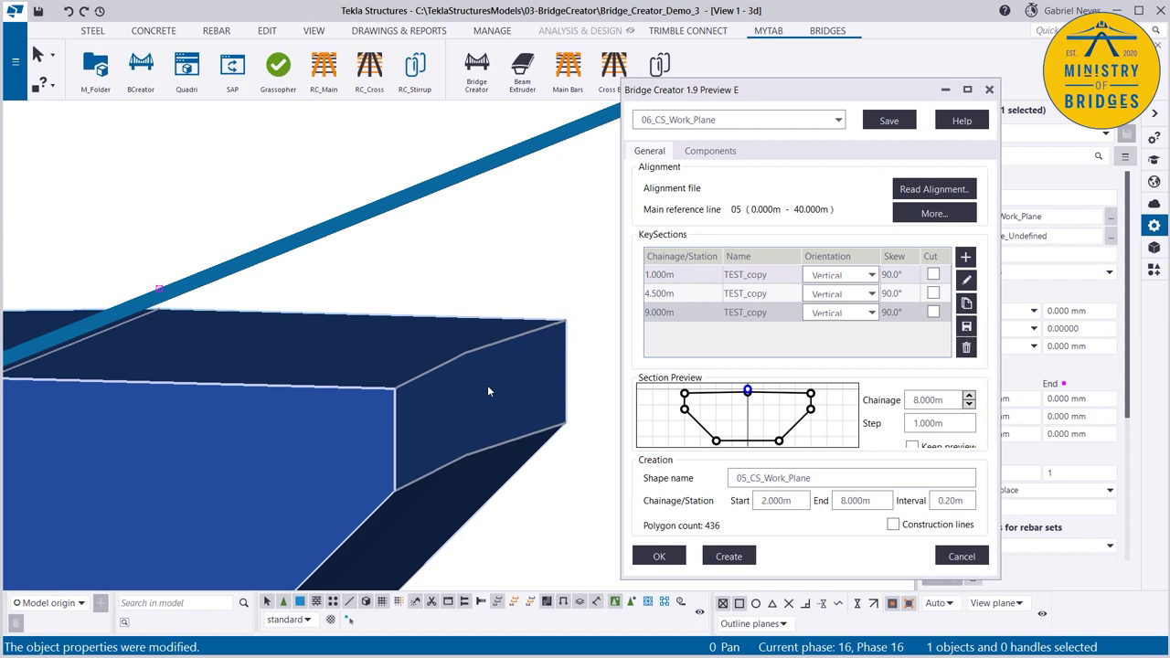
ctrl+middle_drag(341, 410, 210, 406)
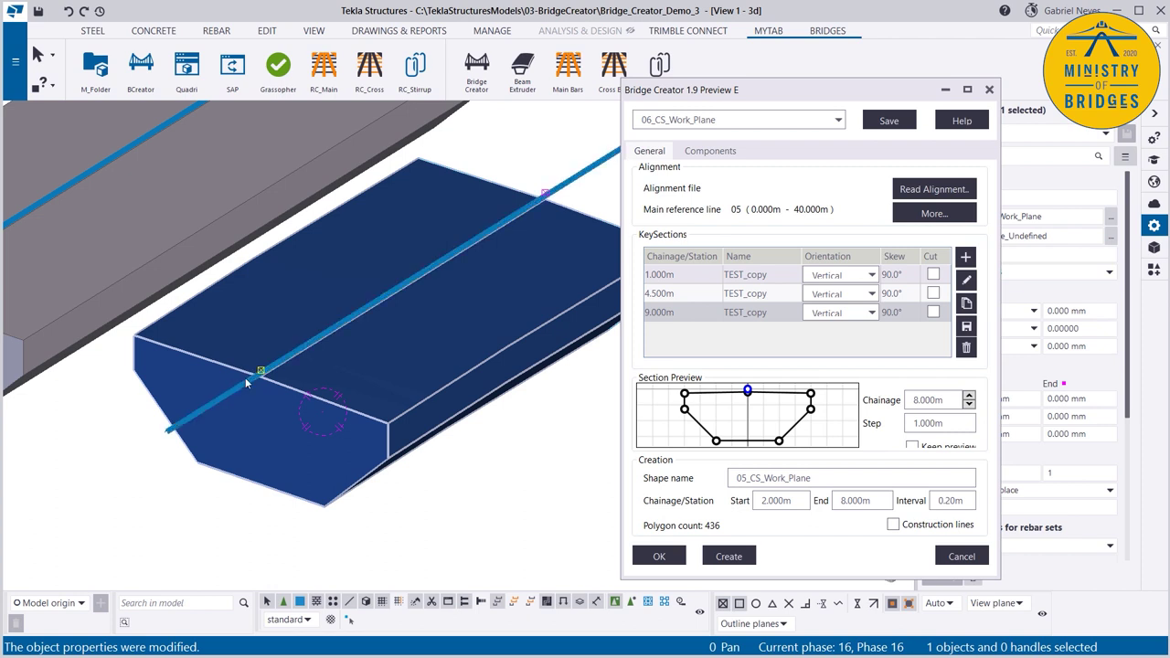
ctrl+middle_drag(257, 373, 460, 347)
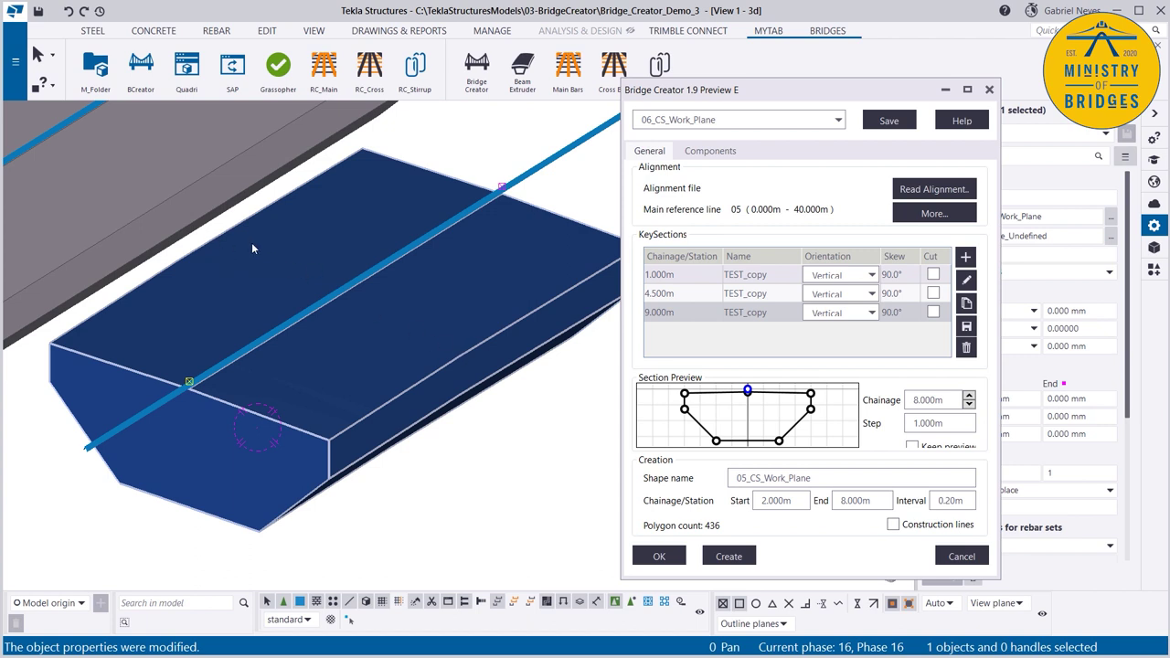
middle_drag(472, 344, 327, 417)
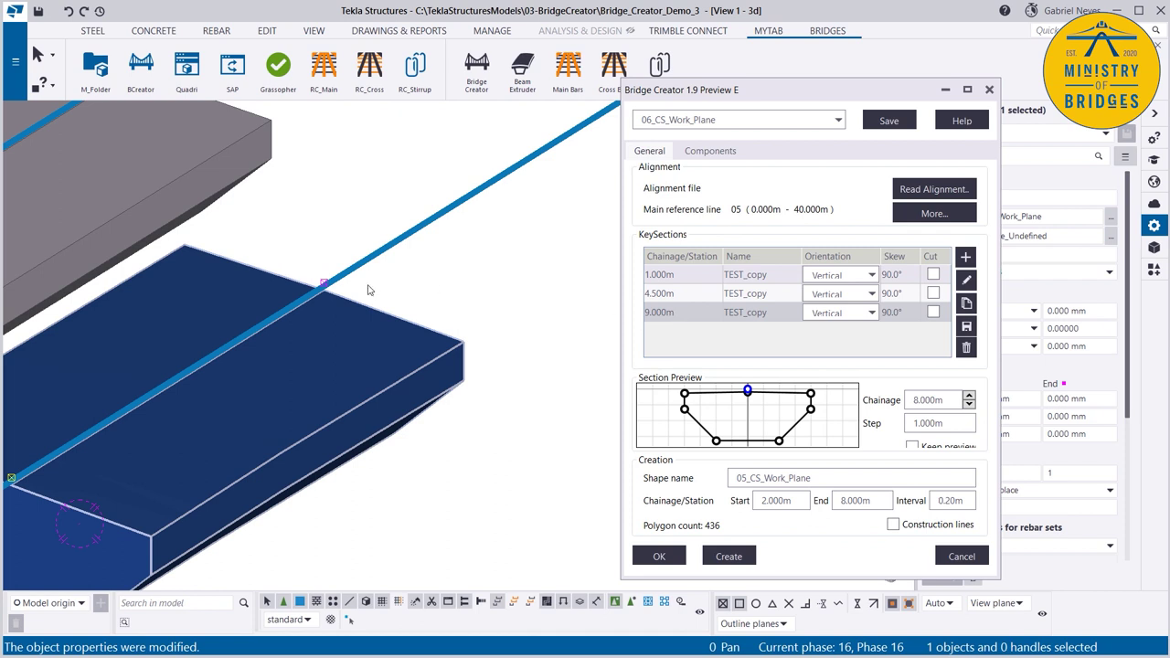
ctrl+middle_drag(416, 292, 288, 359)
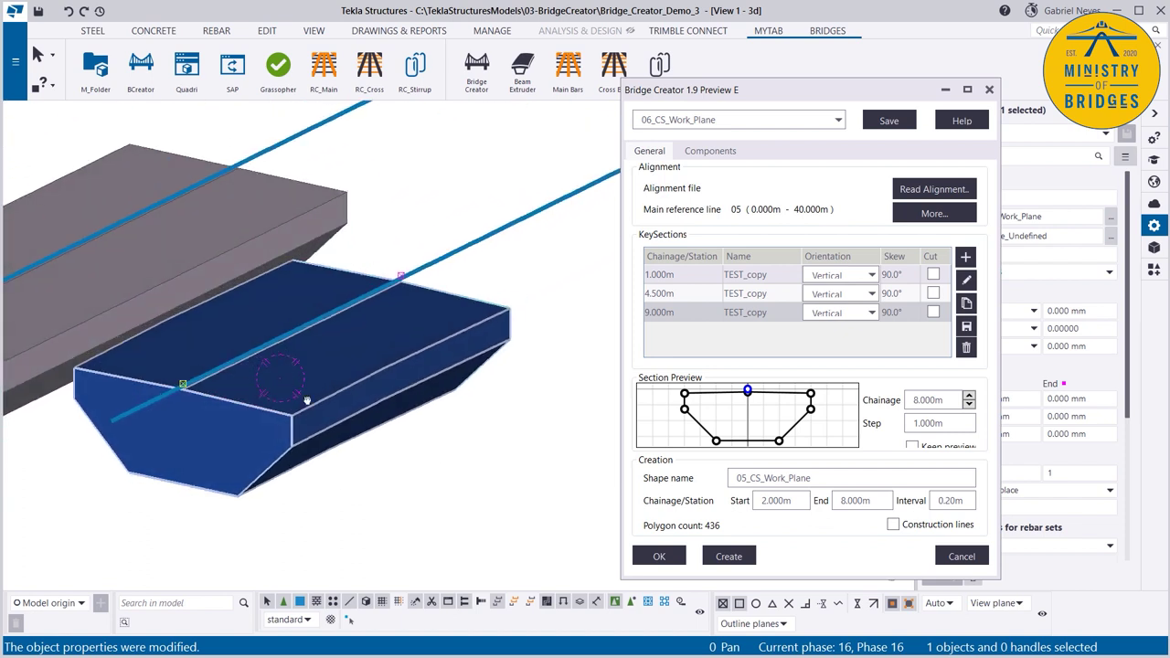
ctrl+middle_drag(306, 396, 355, 432)
scroll(355, 426, down, 5)
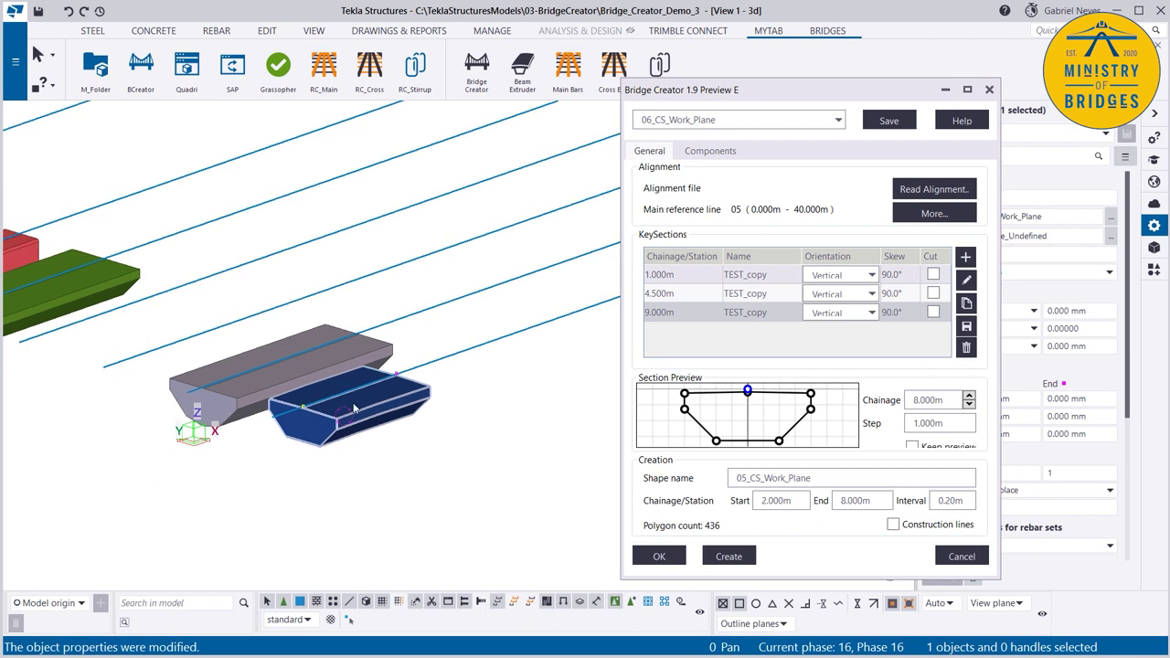
scroll(357, 409, down, 2)
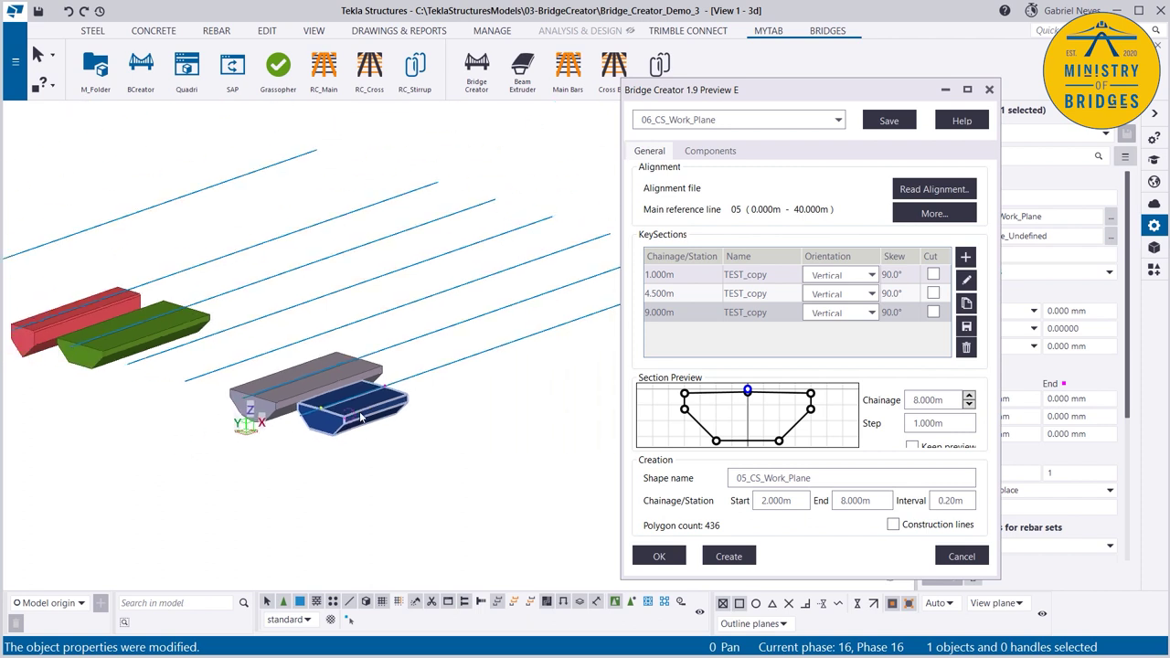
scroll(353, 420, up, 3)
scroll(343, 432, down, 3)
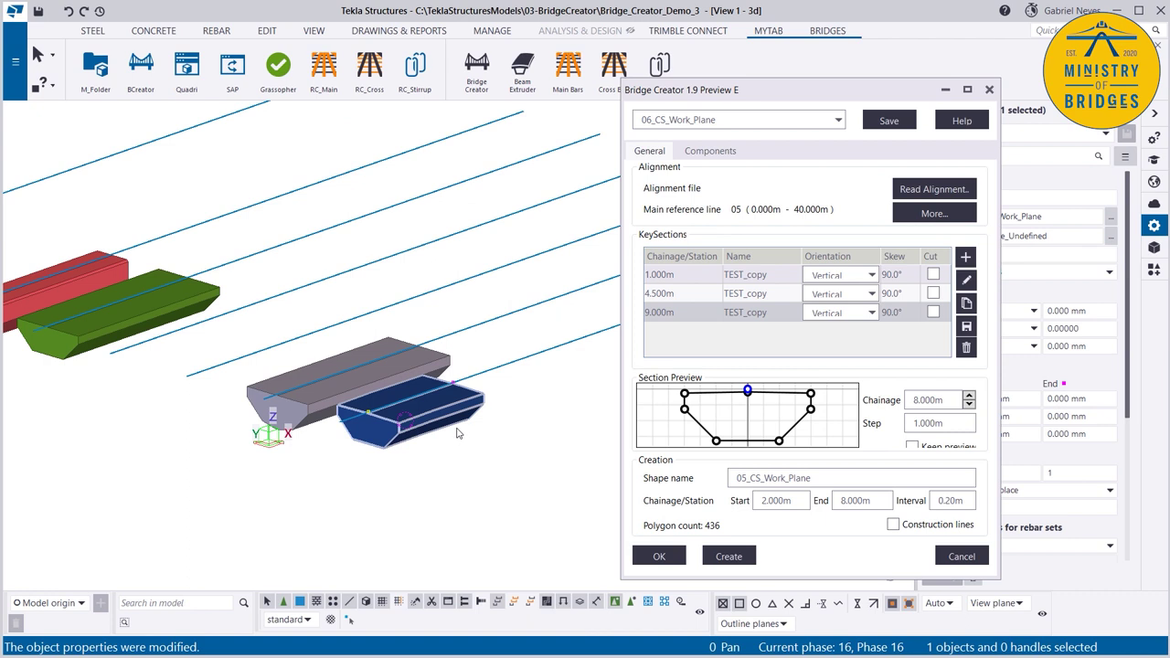
scroll(369, 428, up, 5)
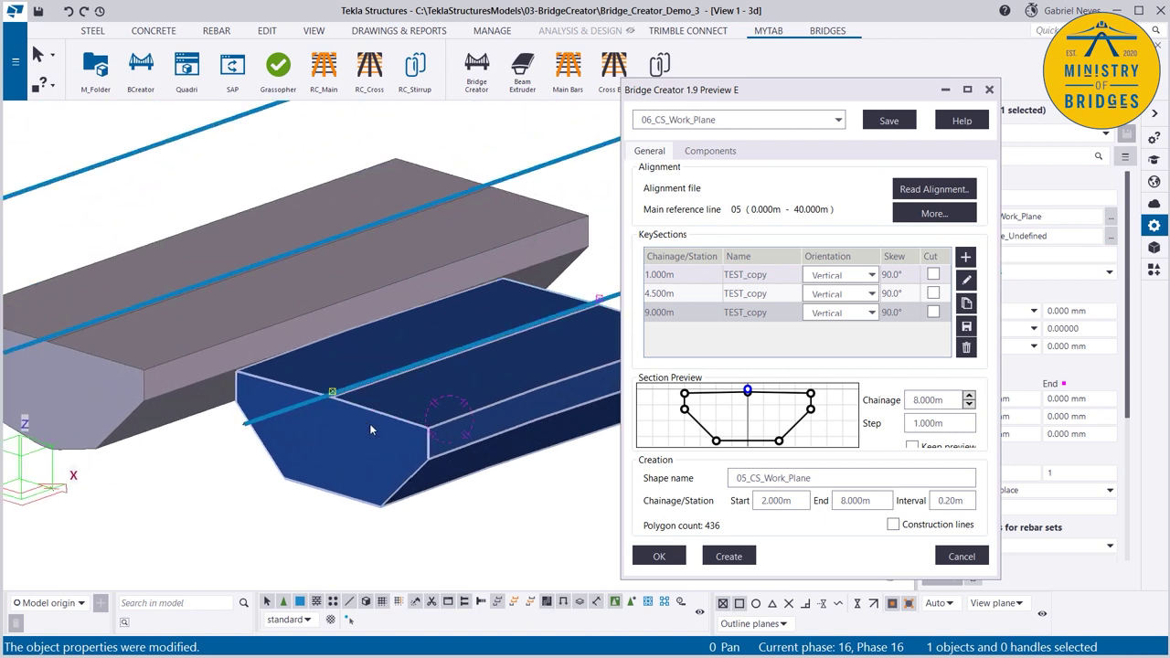
ctrl+middle_drag(369, 423, 409, 413)
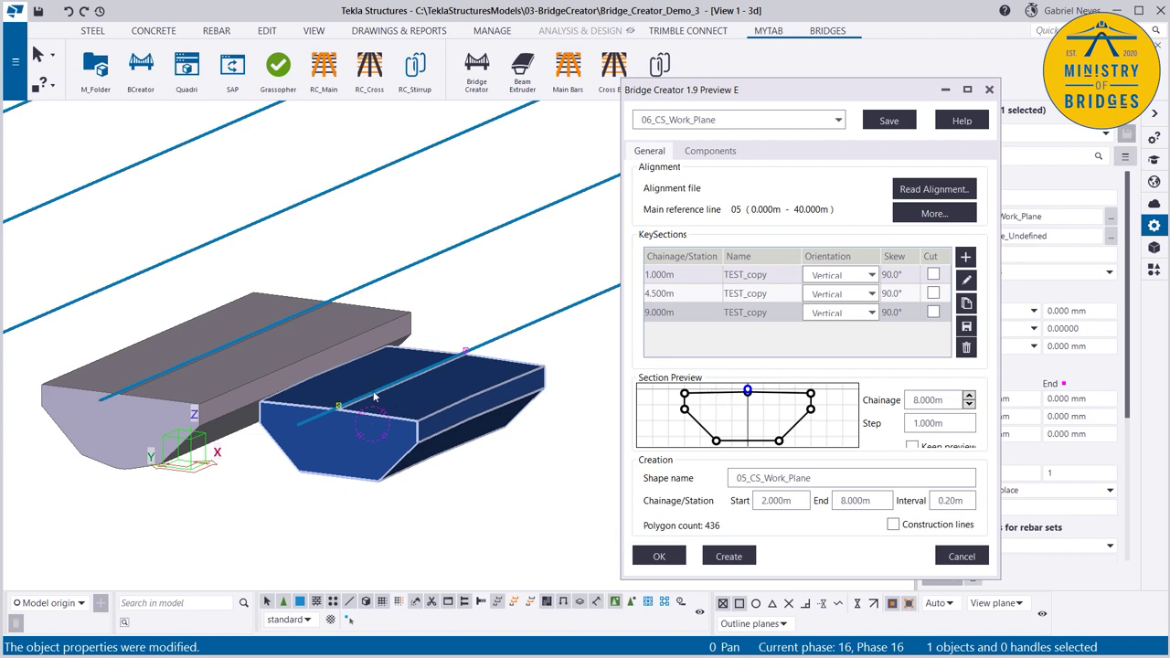
scroll(338, 429, down, 2)
middle_drag(333, 486, 356, 431)
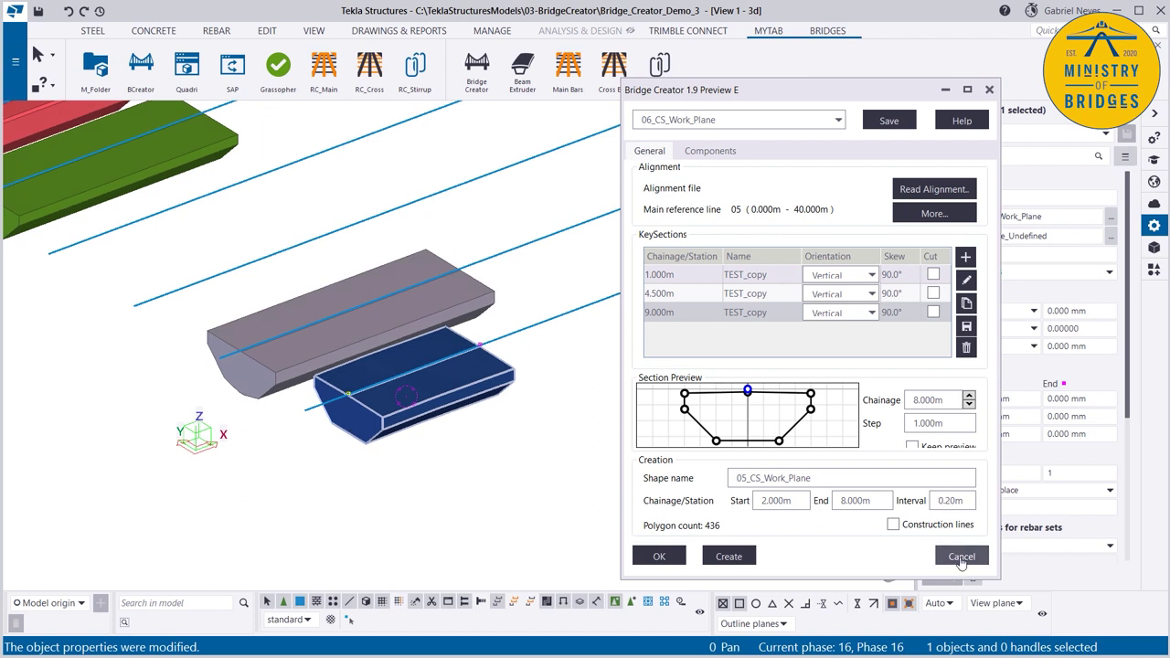
Step: Cancel the Bridge Creator dialog without applying any changes
click(961, 555)
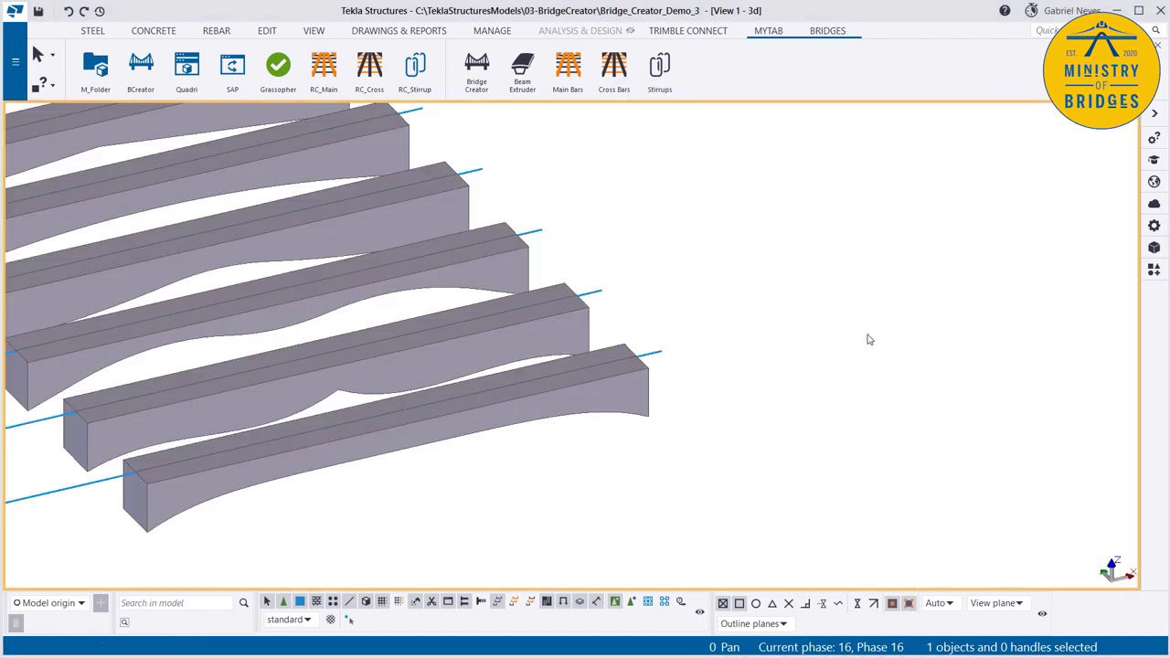
scroll(869, 340, down, 5)
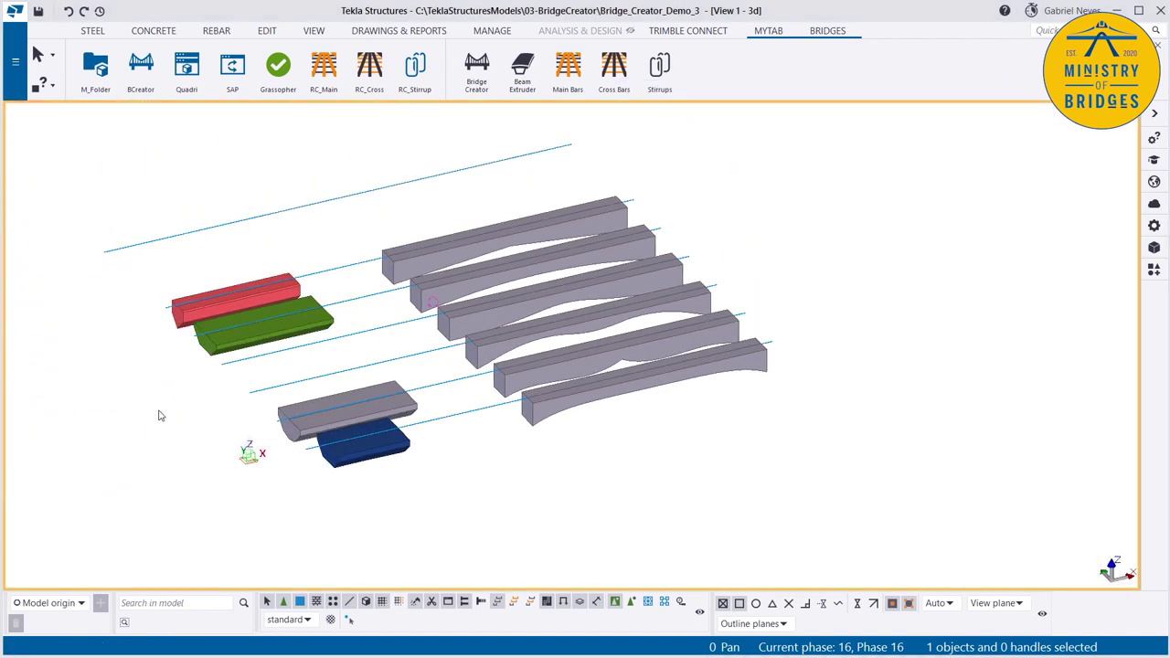
scroll(157, 411, up, 3)
scroll(190, 342, up, 2)
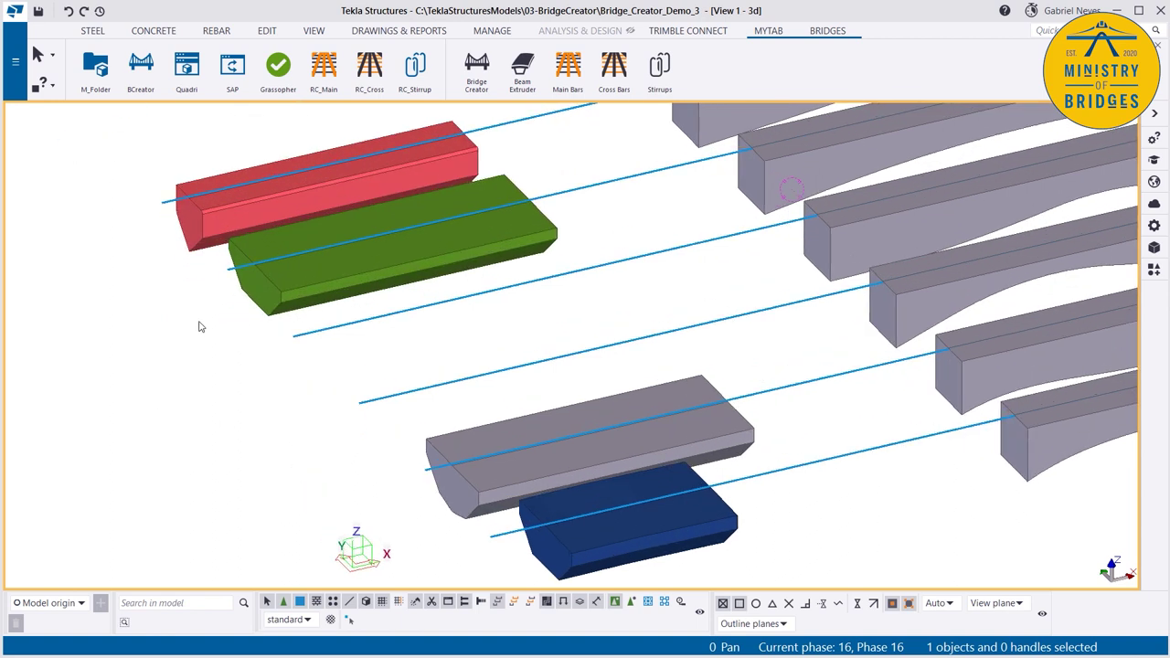
Step: In the grey beam's cross-section, define point 1 by rotation angles with Rotation 1 at 1.430°
double_click(574, 400)
click(573, 401)
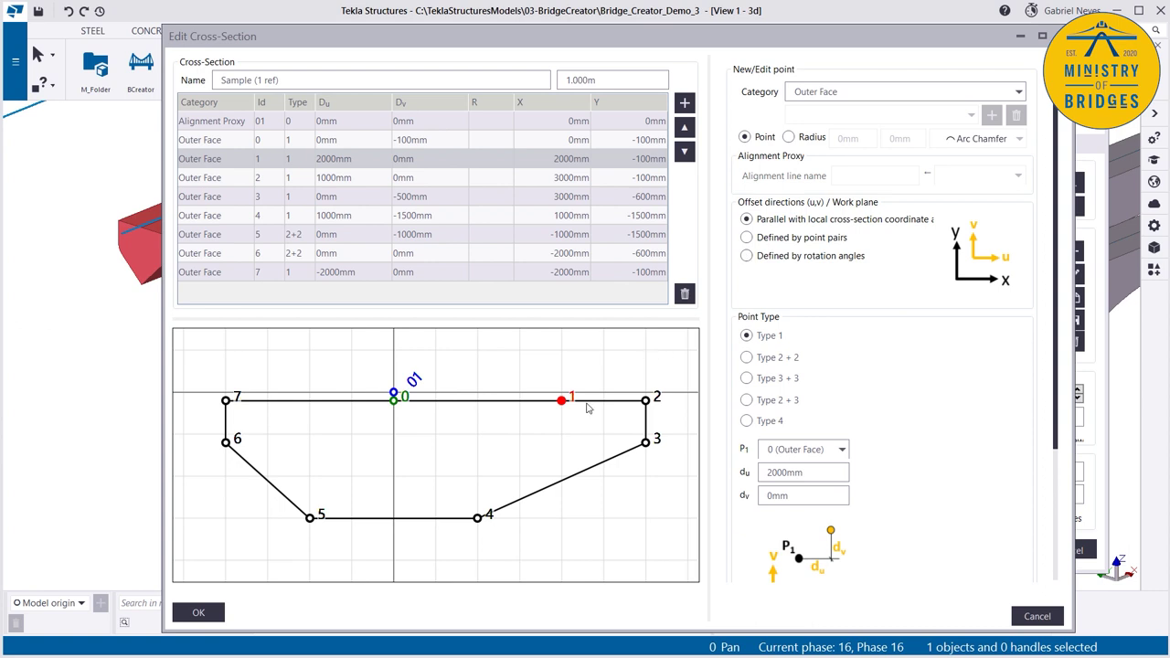
click(748, 256)
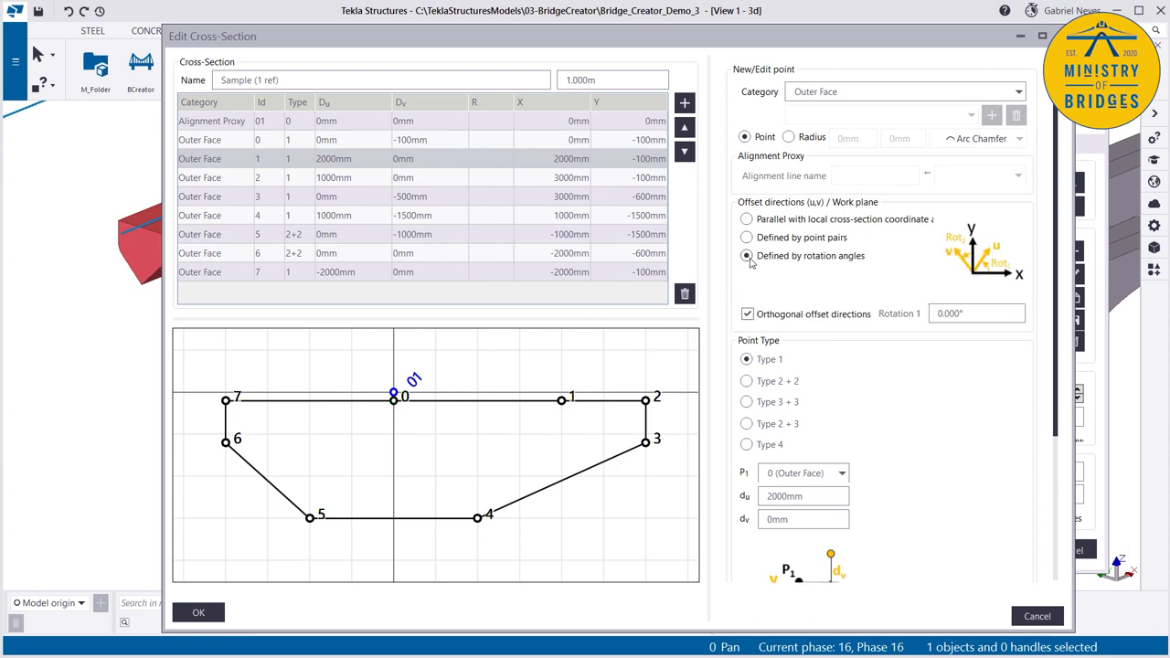
text(-1.43)
key(Return)
click(939, 316)
key(Delete)
key(Return)
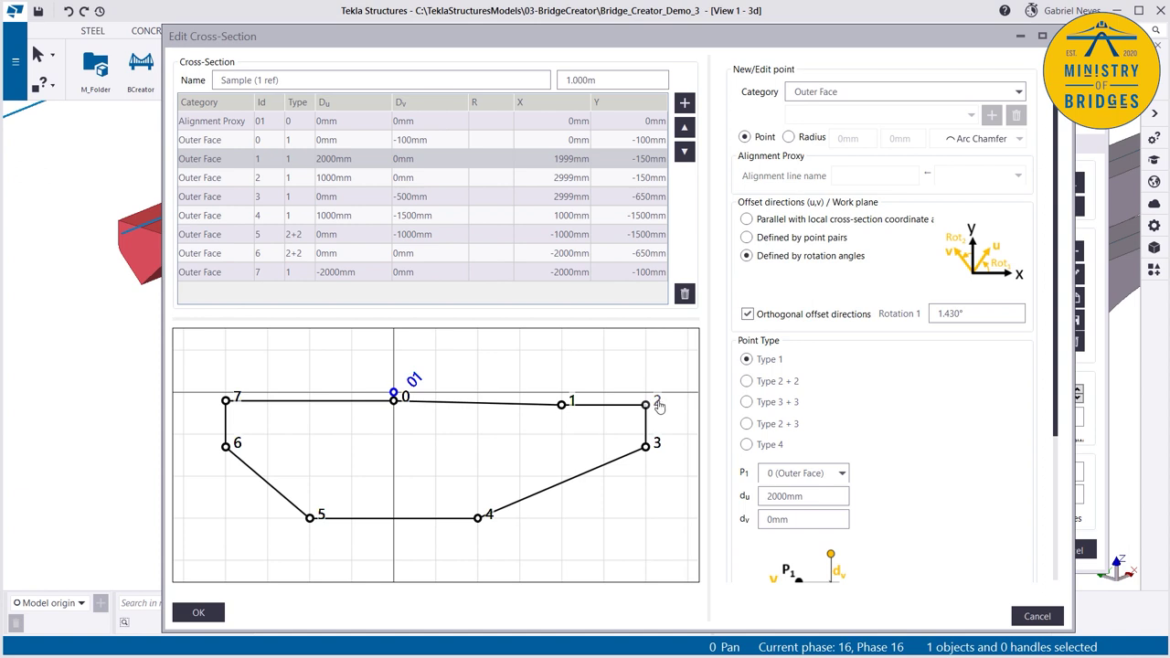
scroll(376, 441, down, 3)
scroll(540, 416, up, 3)
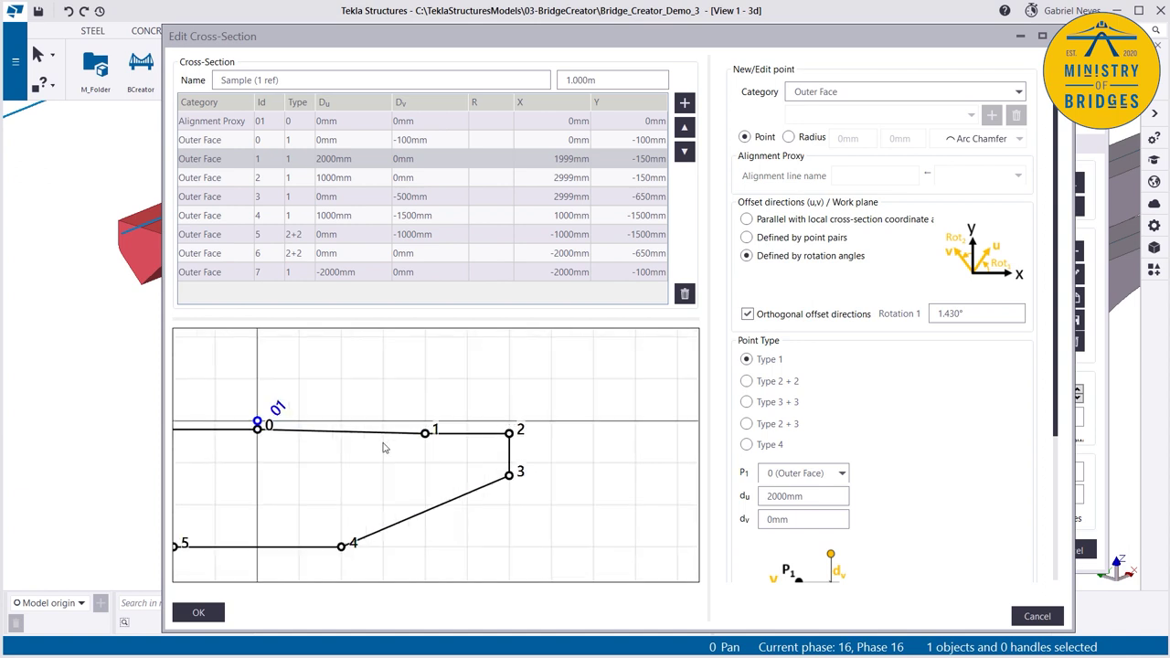
scroll(427, 449, down, 1)
scroll(319, 449, up, 1)
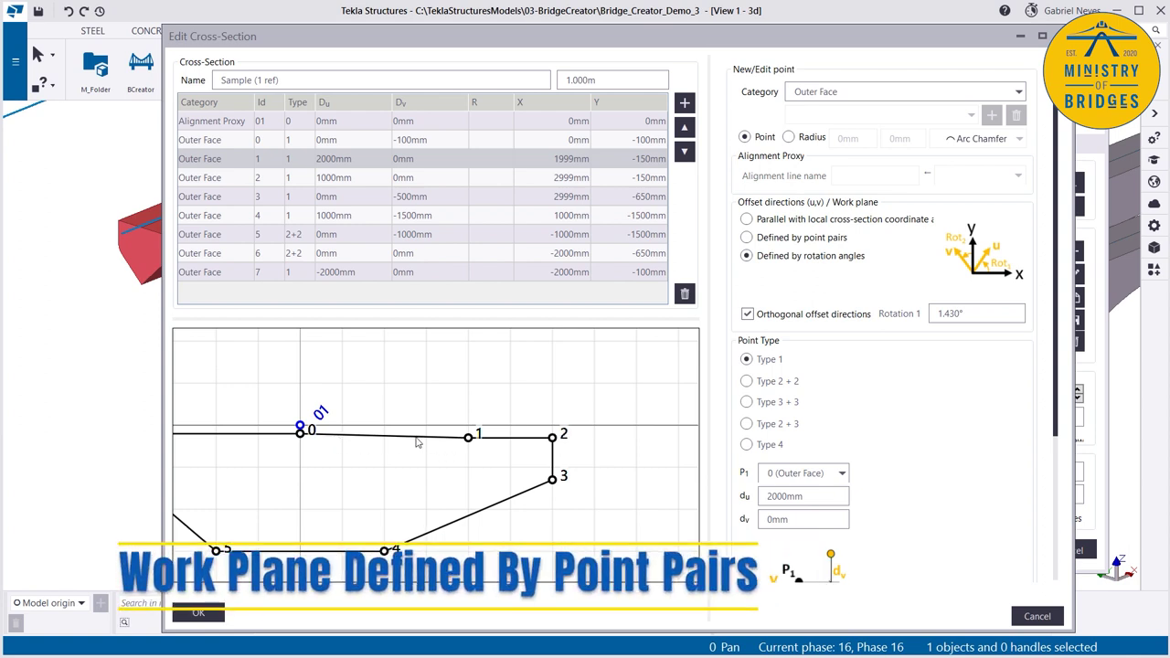
Step: Define point 2's offset directions from the point pair 0–1
click(553, 437)
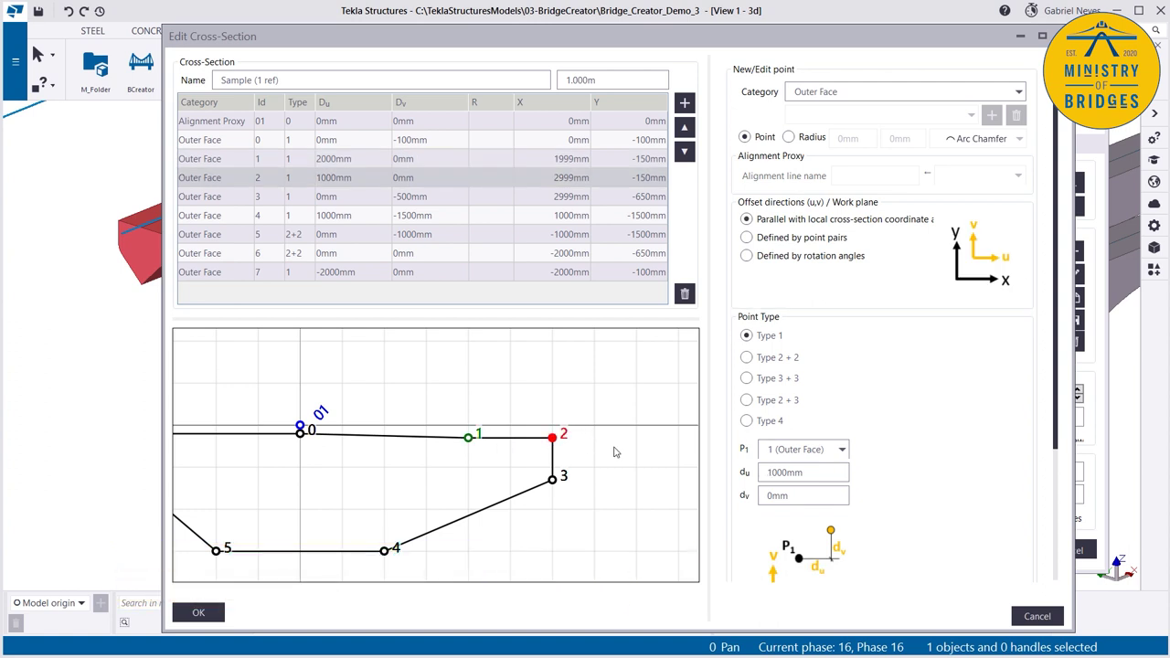
click(747, 238)
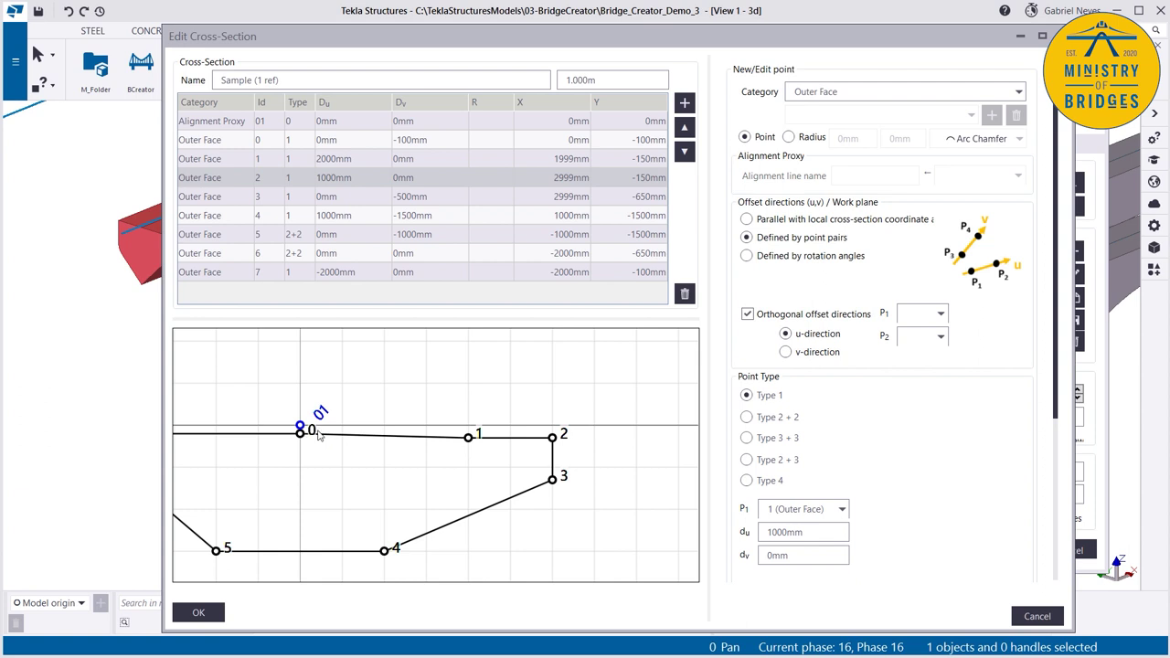
click(919, 314)
click(924, 345)
click(931, 338)
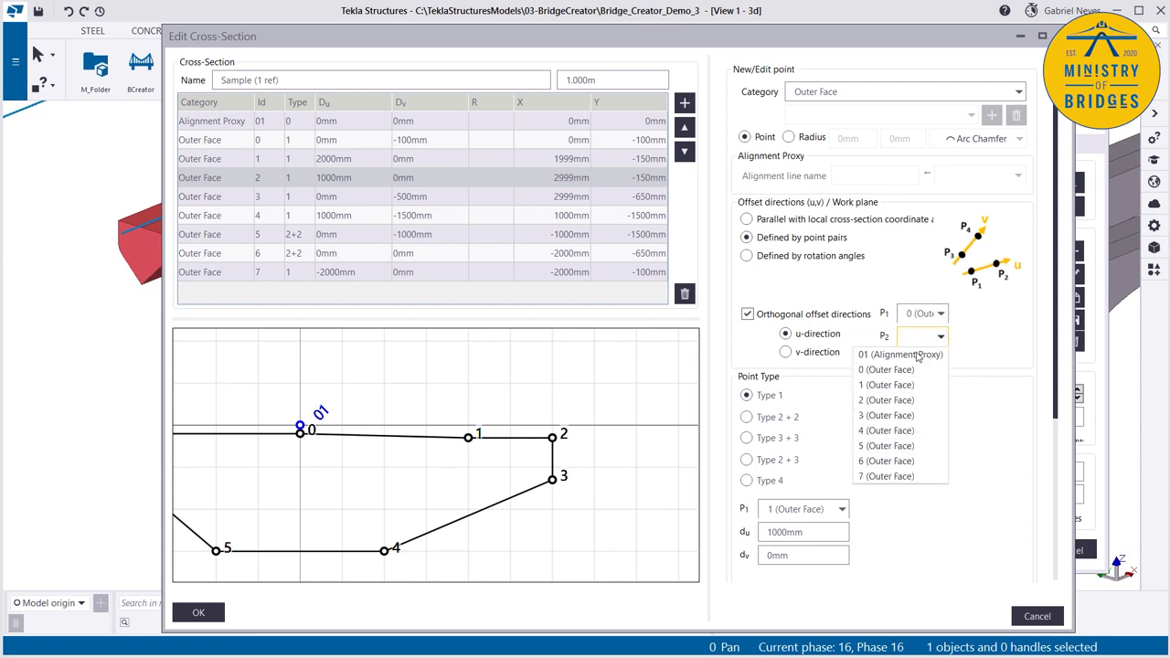
click(885, 385)
scroll(512, 449, up, 2)
scroll(514, 449, down, 1)
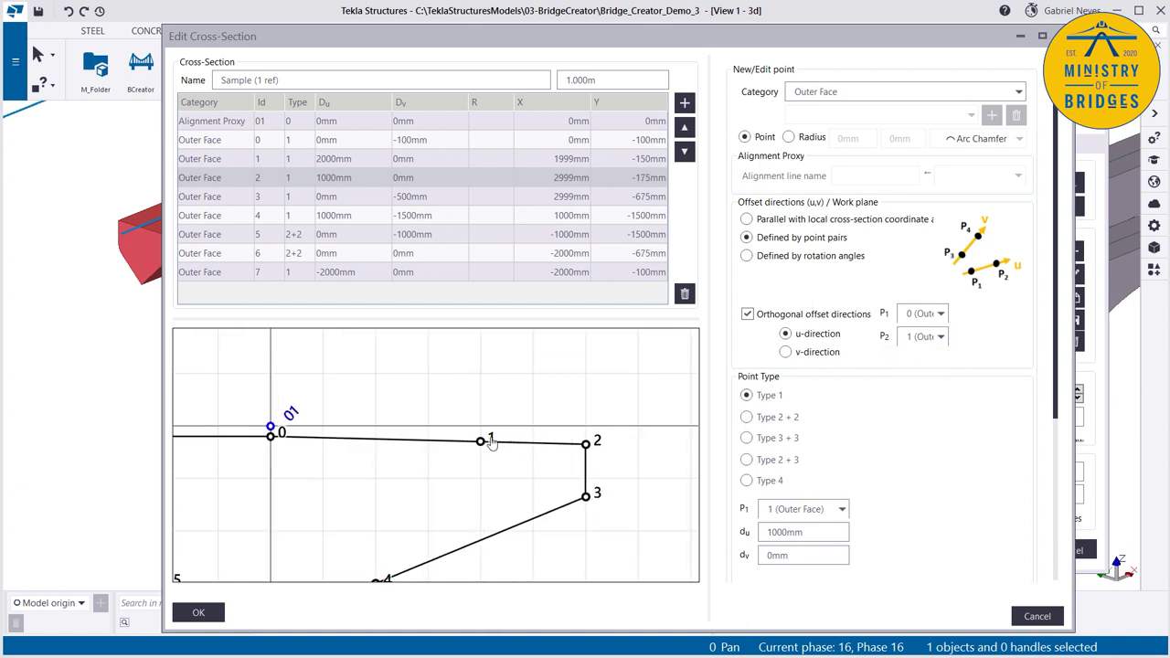
Step: Change point 1's rotation angle to 2.430°
click(481, 444)
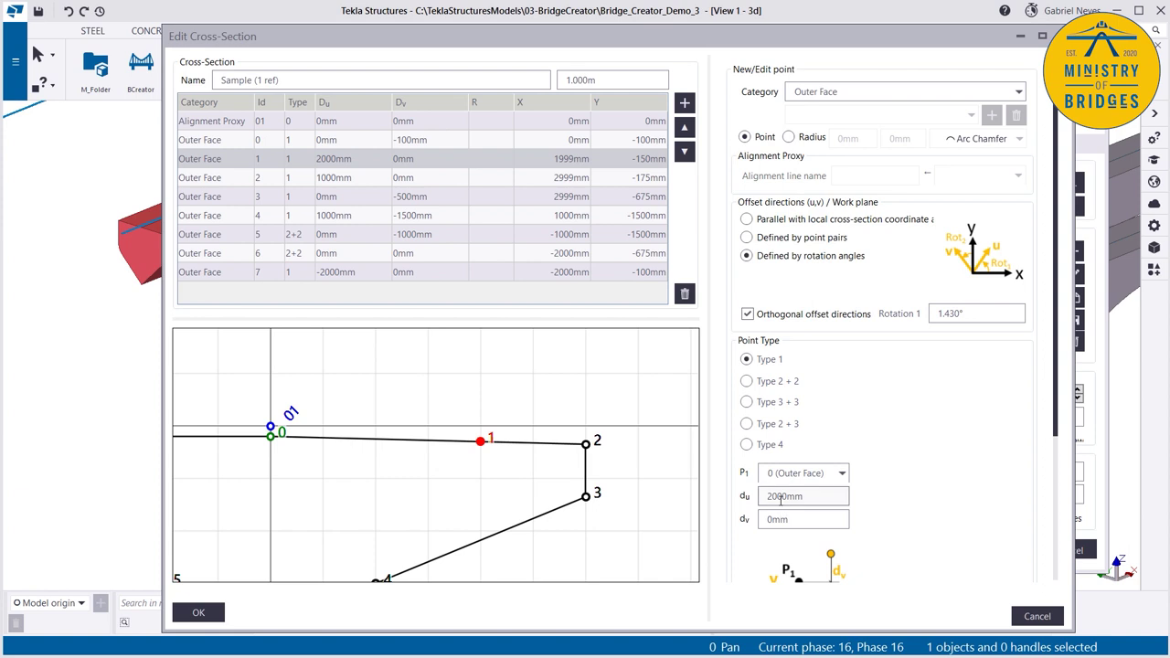
click(931, 314)
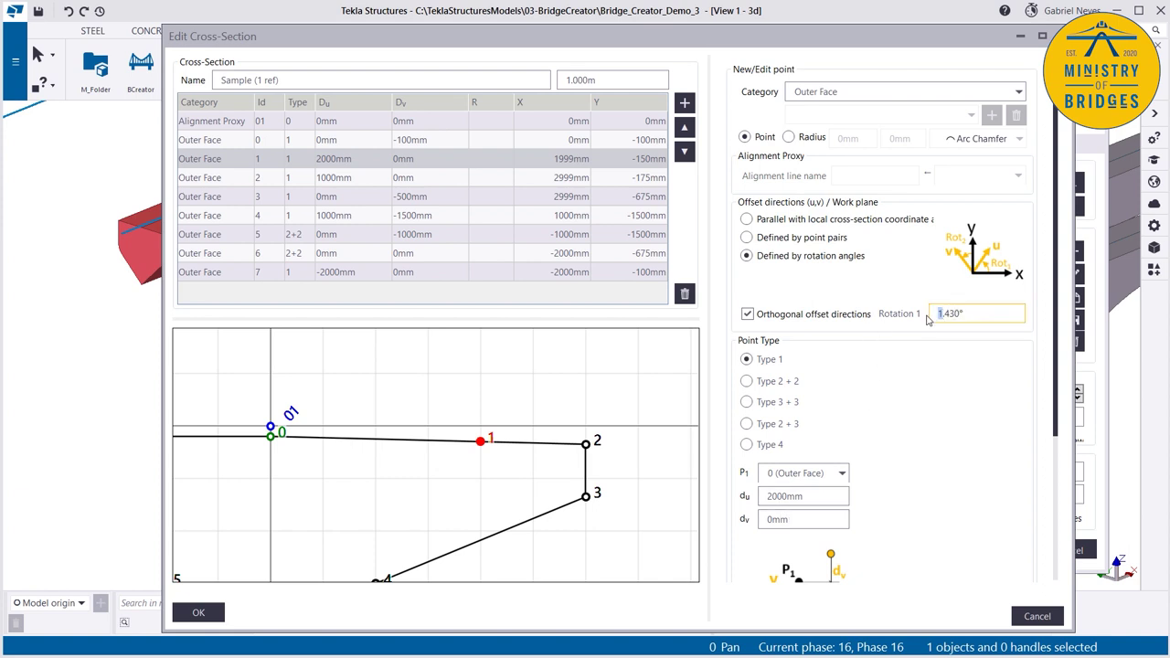
text(2)
click(510, 507)
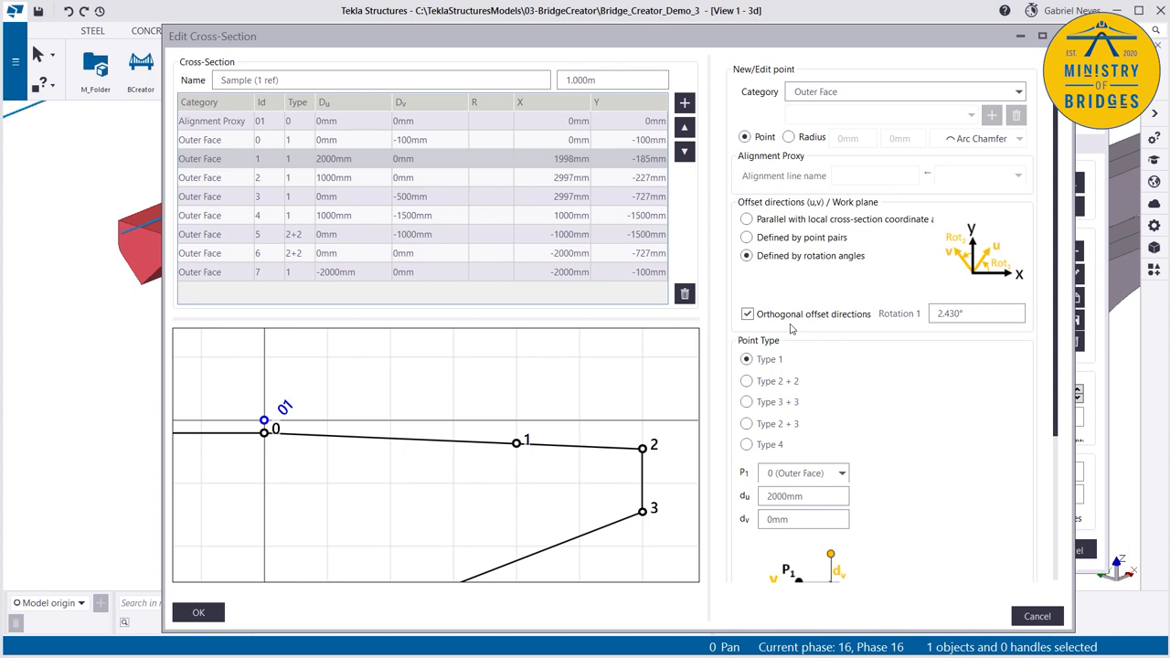
Step: Turn off point 2's orthogonal offsets and add a second direction pair using points 4 and 3
click(655, 449)
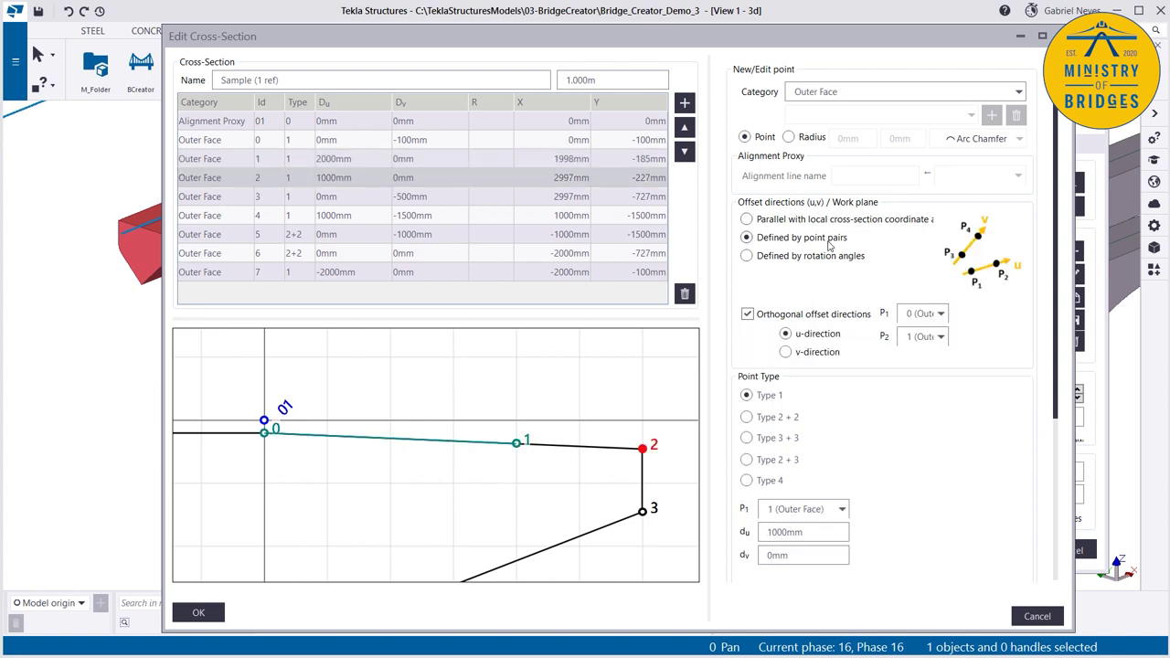
scroll(463, 413, down, 2)
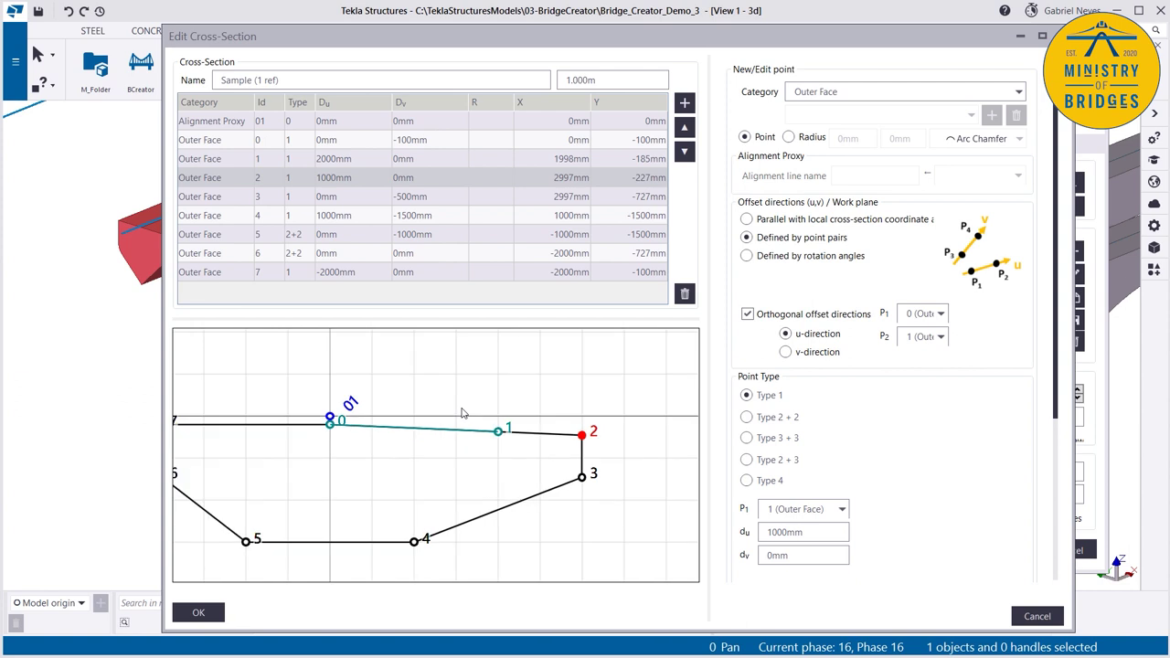
click(748, 315)
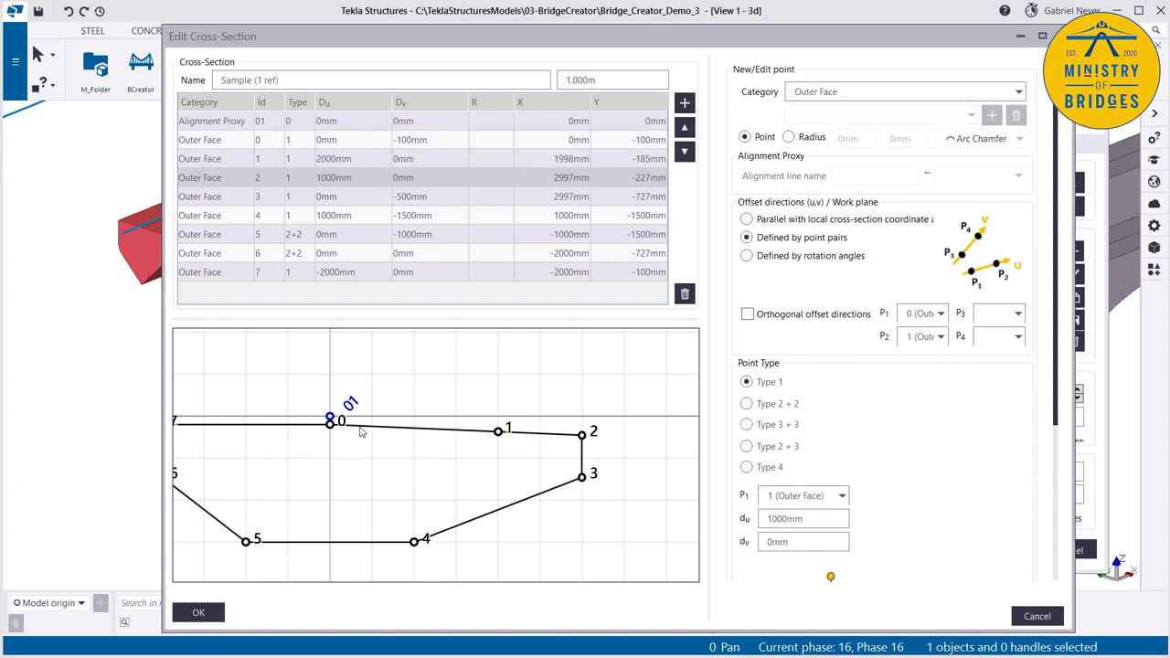
click(1000, 313)
click(965, 411)
click(1014, 338)
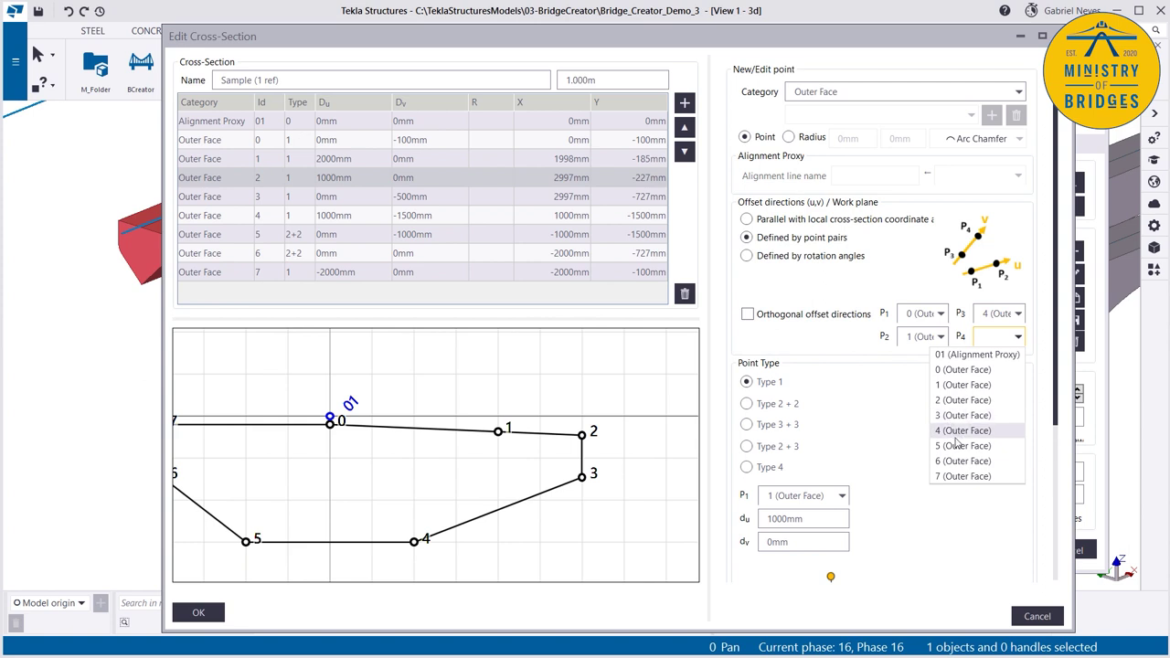
click(956, 417)
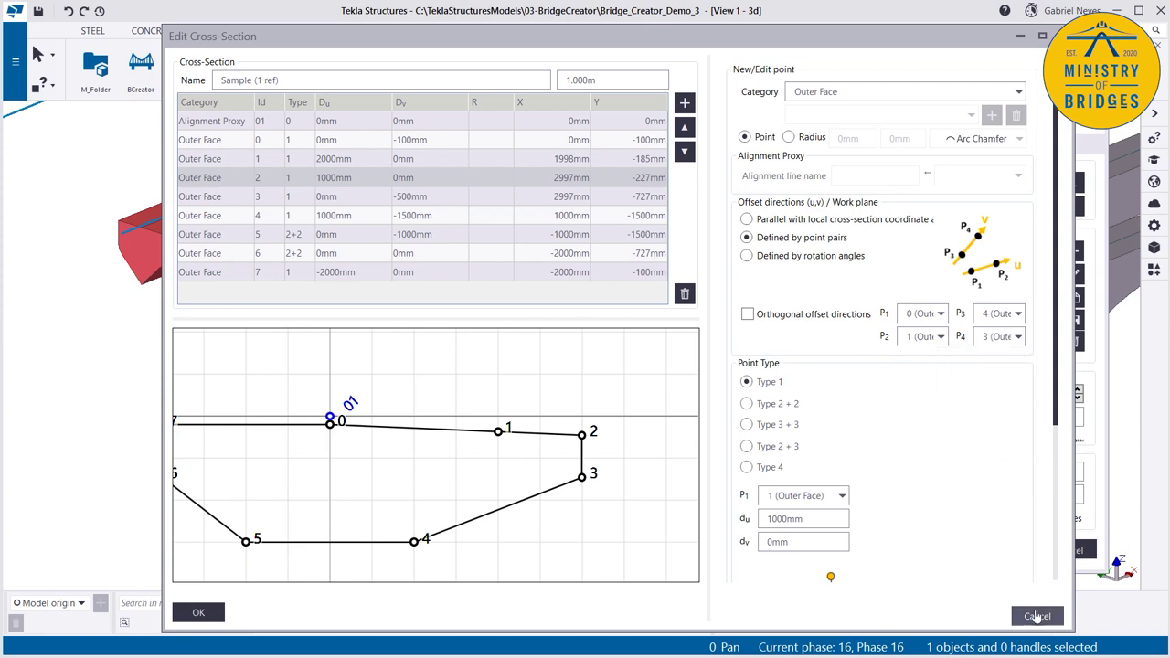
Step: Discard the edits and replace the Sample key section with DECK-3 REF 1 VOID from LIBRARY-A
click(1037, 617)
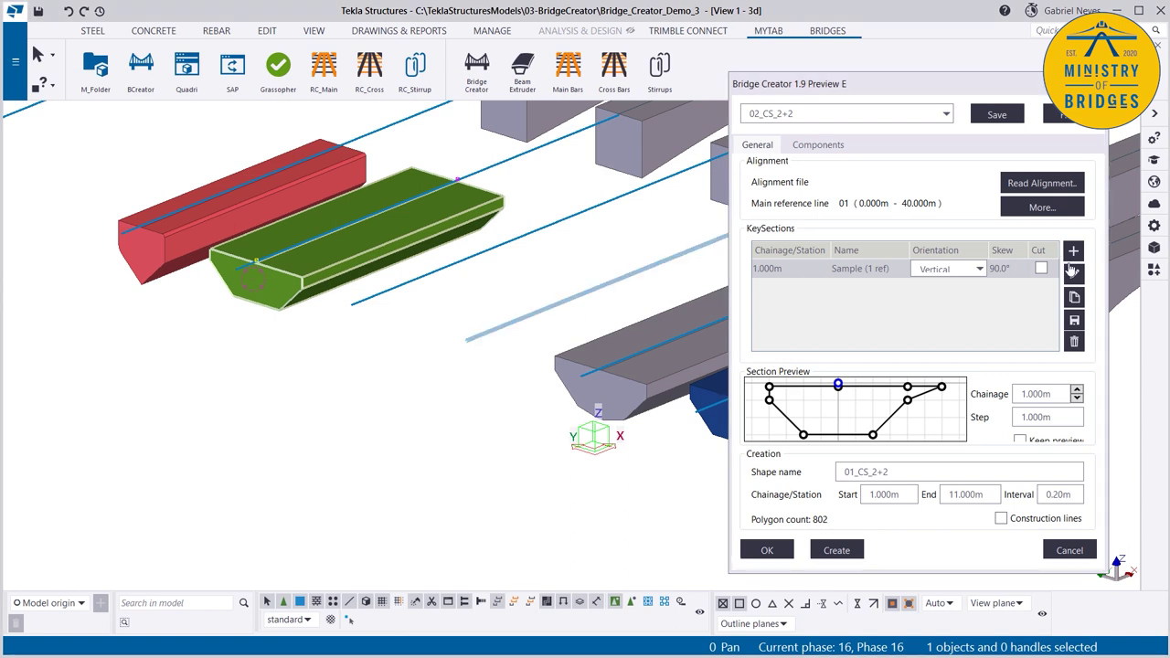
click(1074, 341)
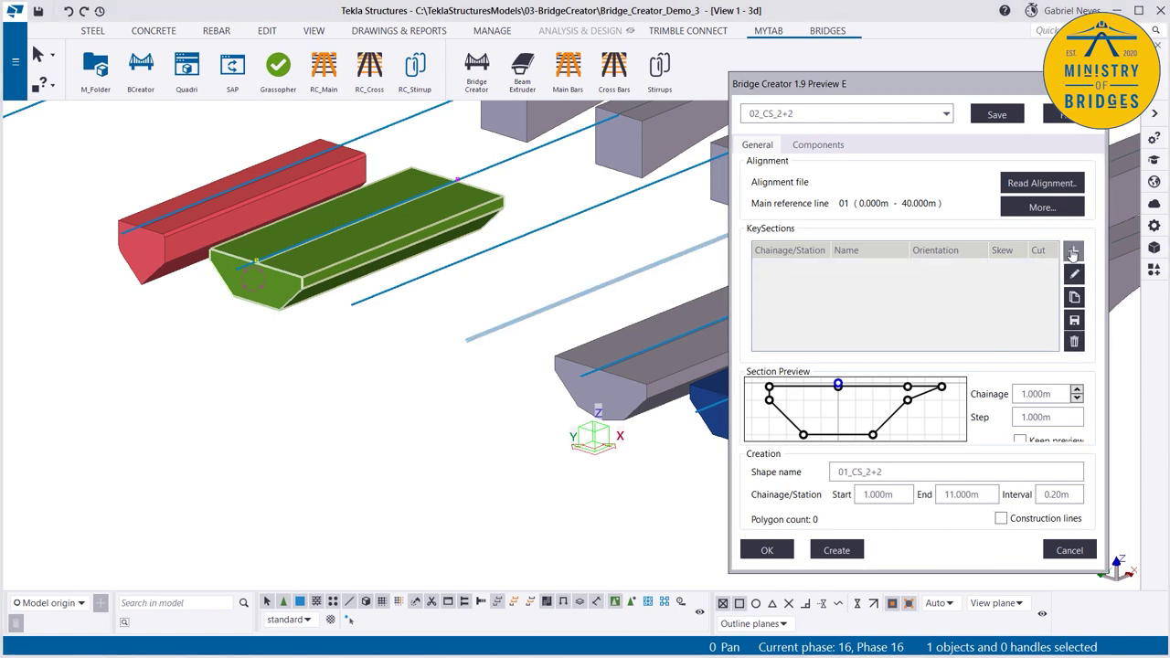
click(1074, 251)
click(896, 219)
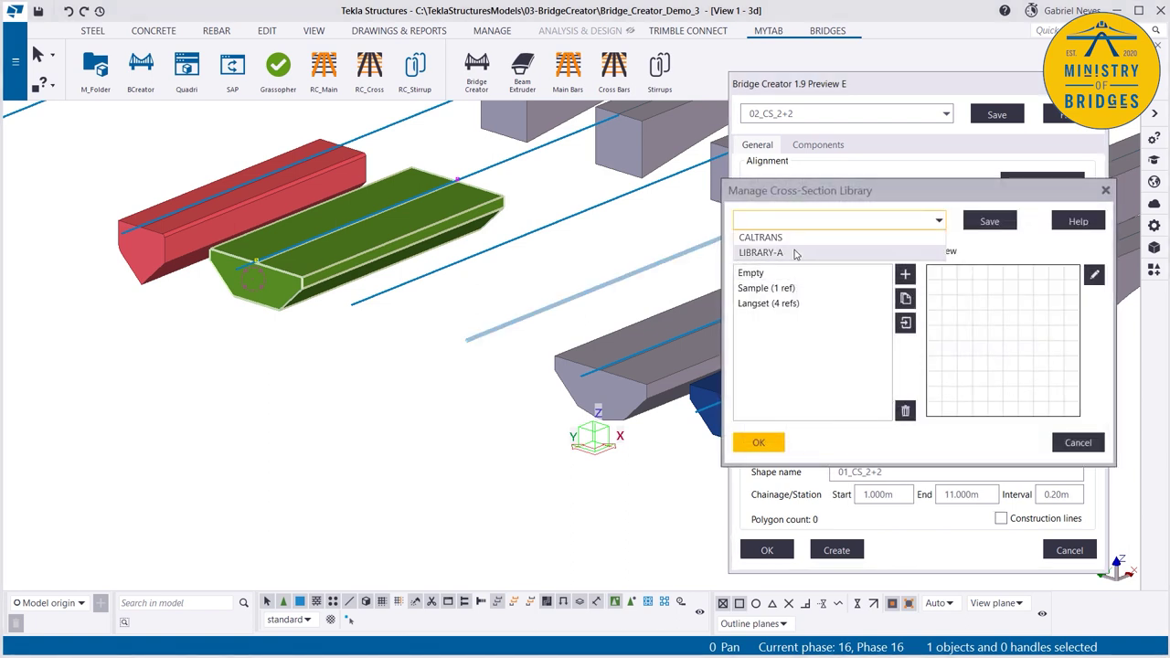
click(761, 253)
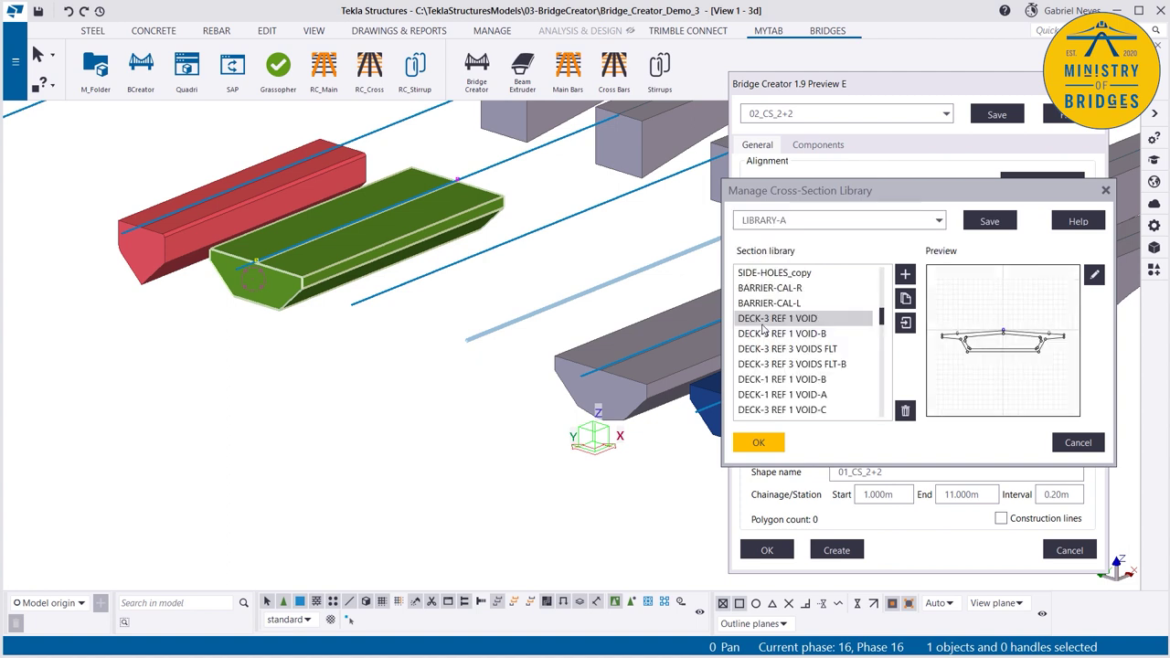
click(759, 443)
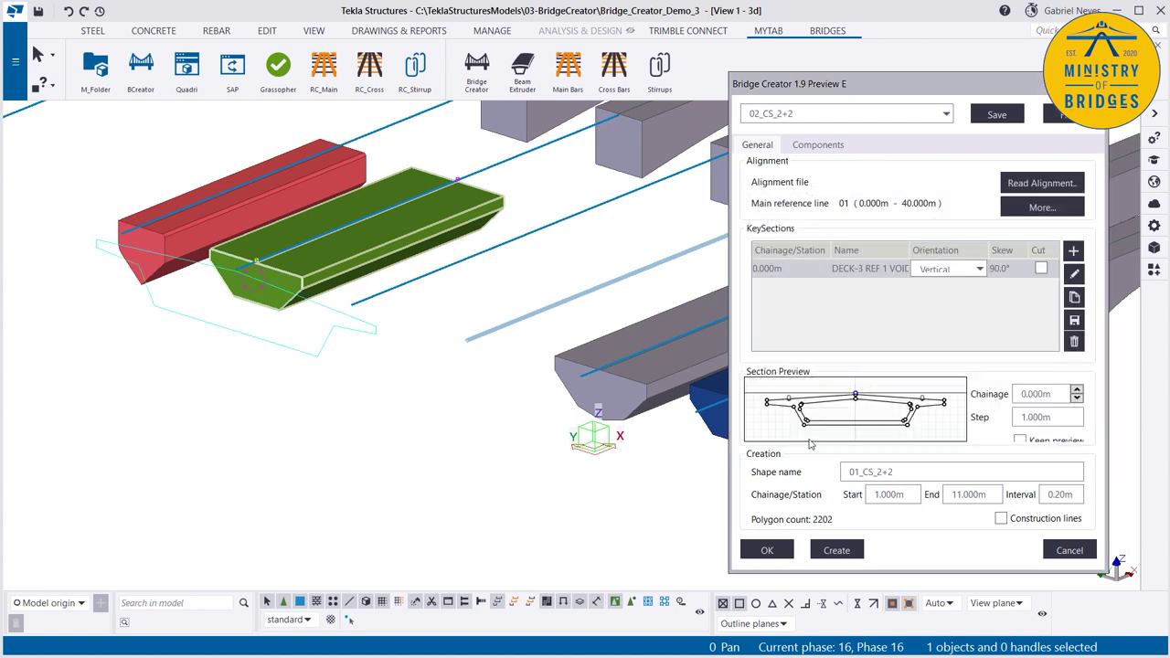
click(1074, 273)
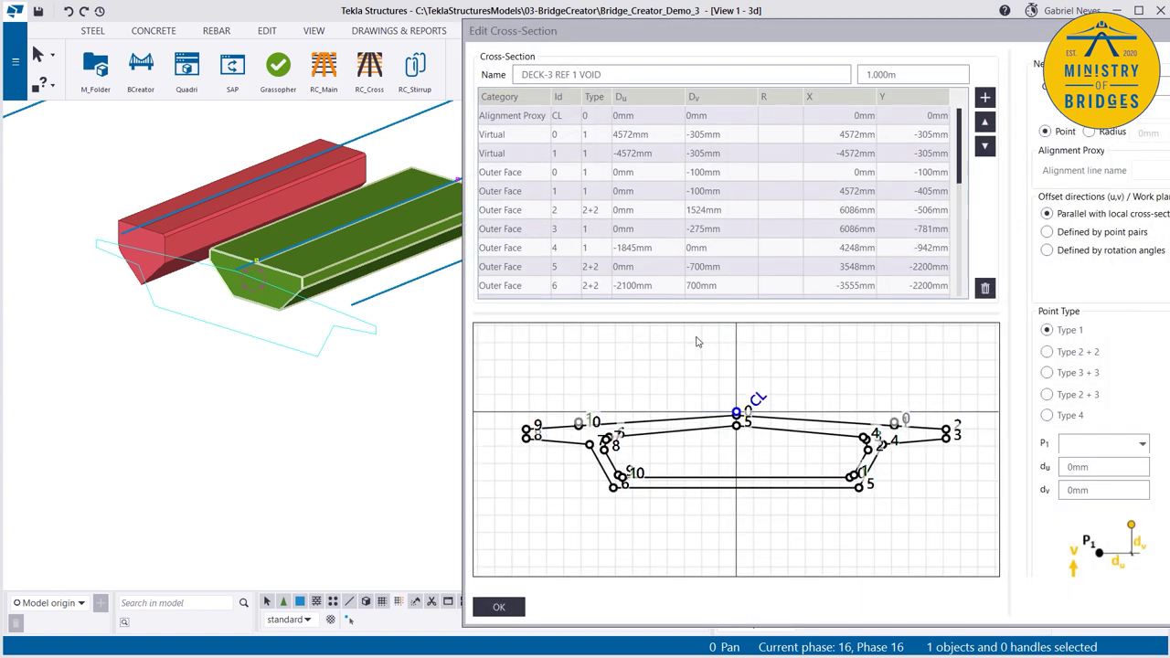
scroll(670, 496, up, 5)
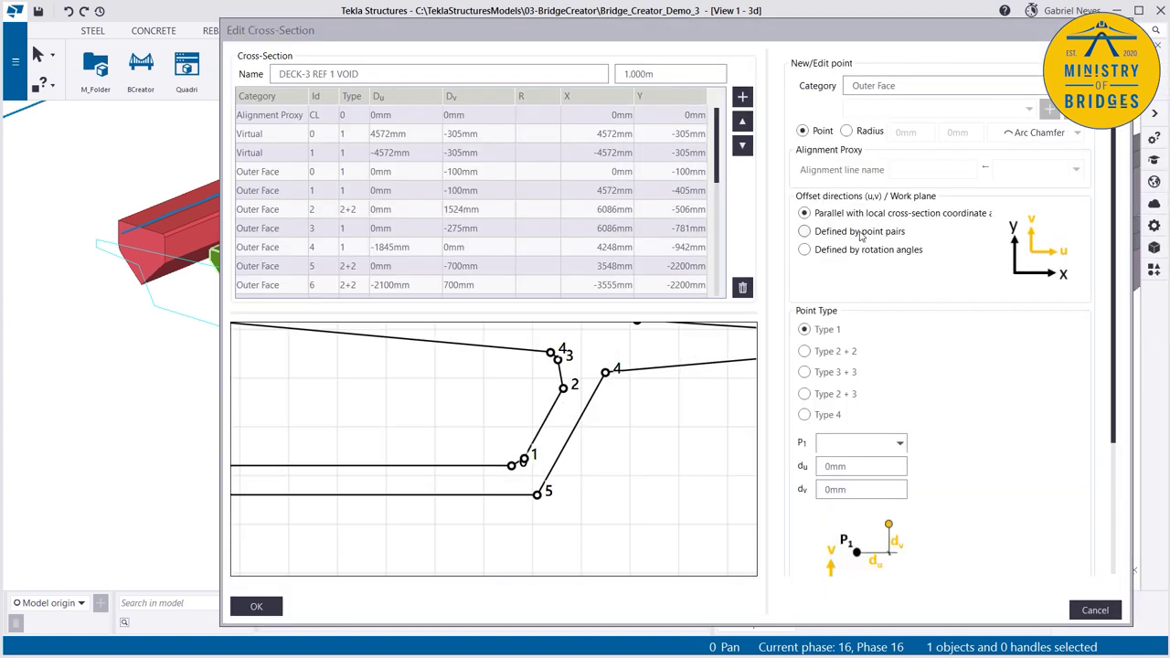
click(537, 462)
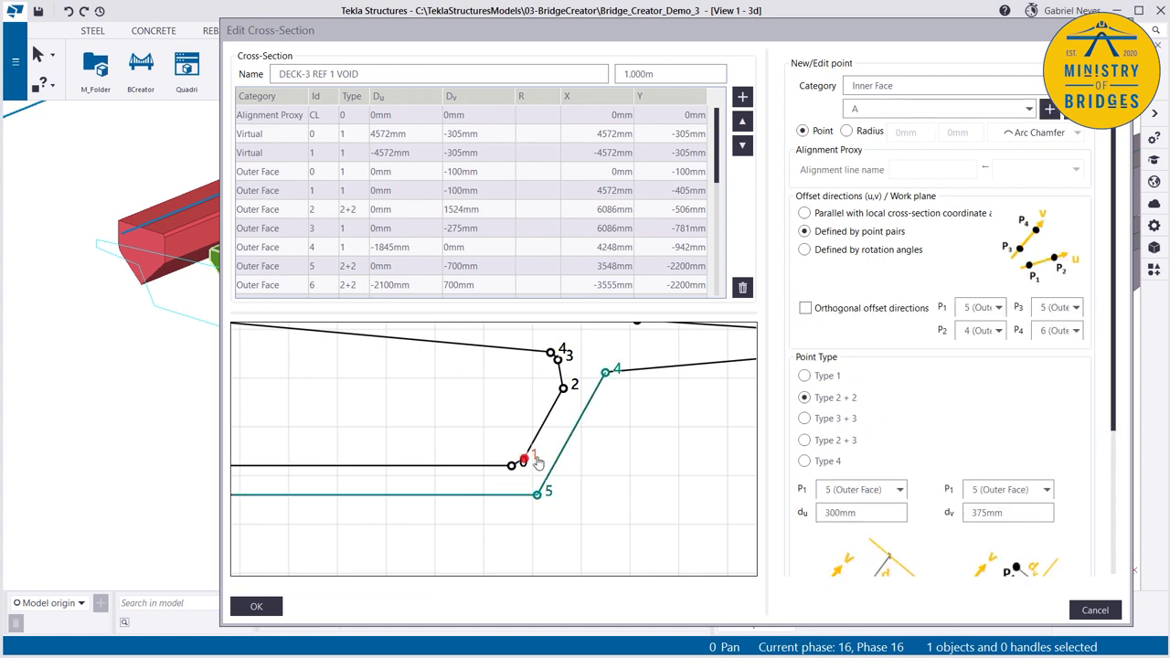
scroll(504, 482, up, 4)
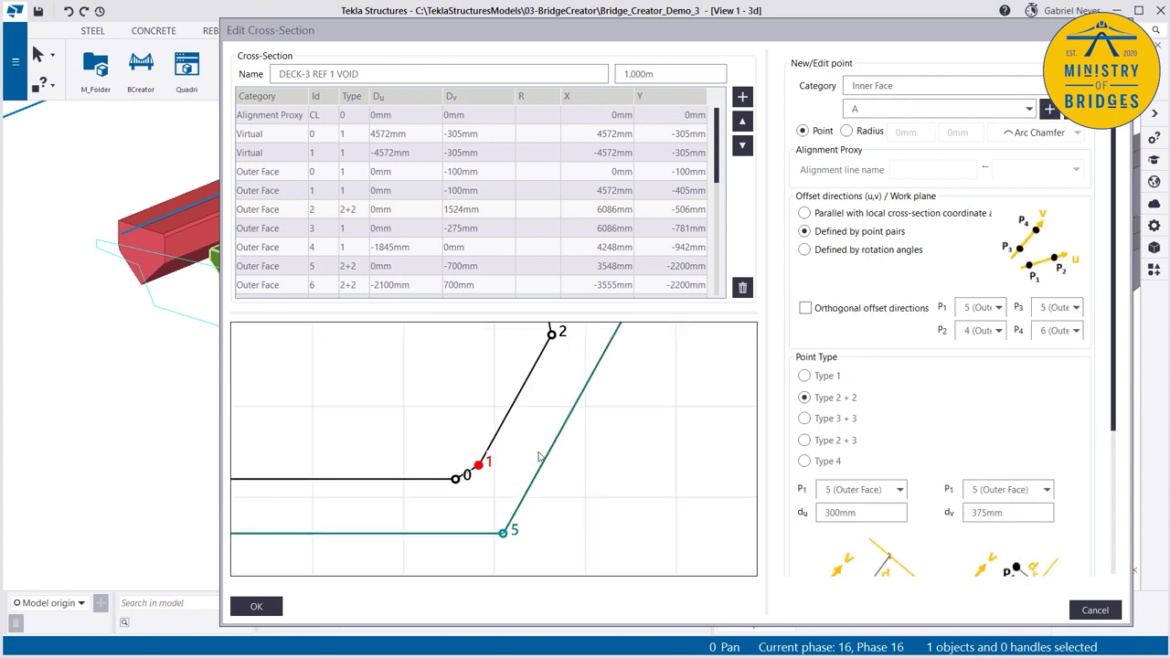
scroll(498, 508, down, 2)
scroll(494, 515, up, 5)
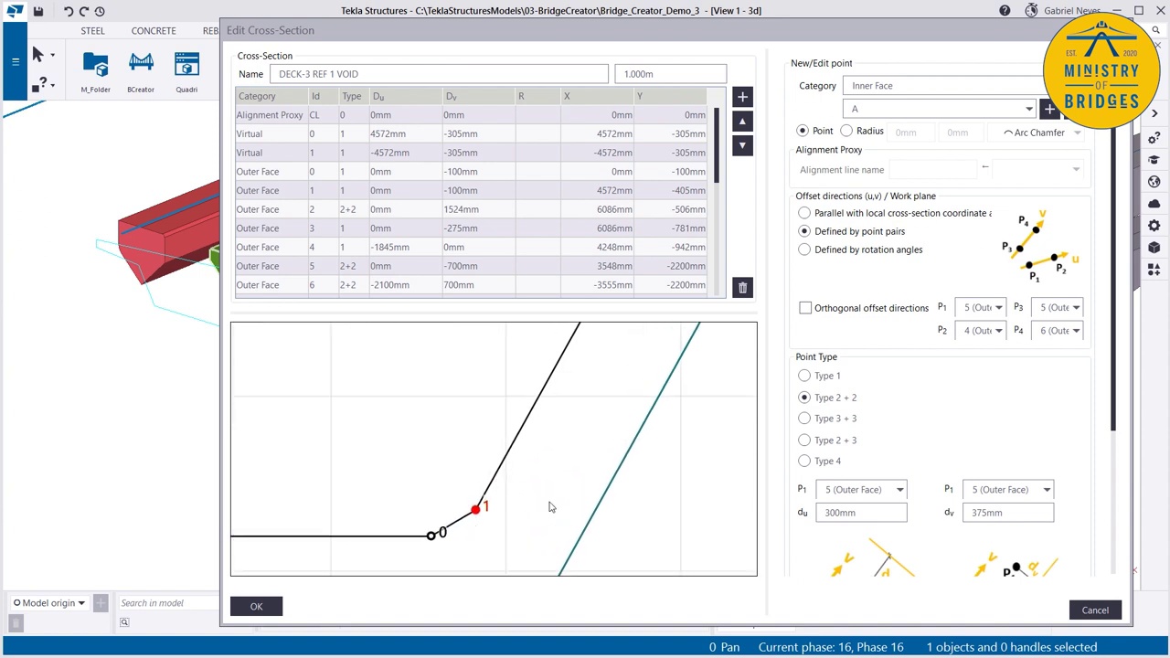
scroll(593, 499, down, 3)
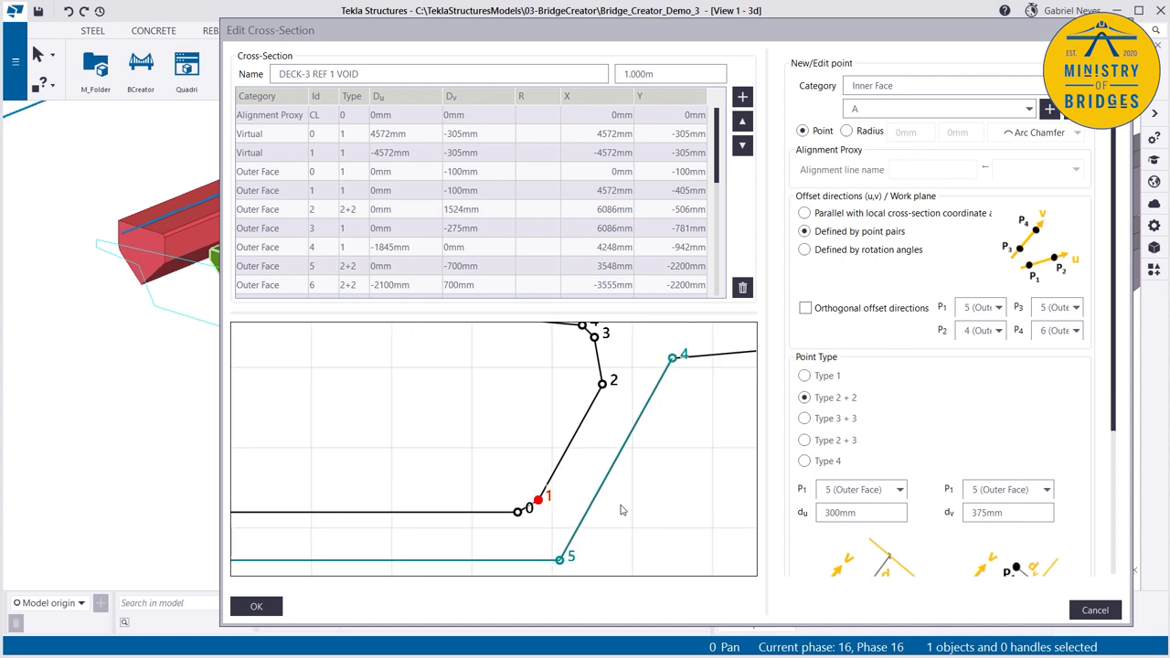
scroll(525, 533, up, 1)
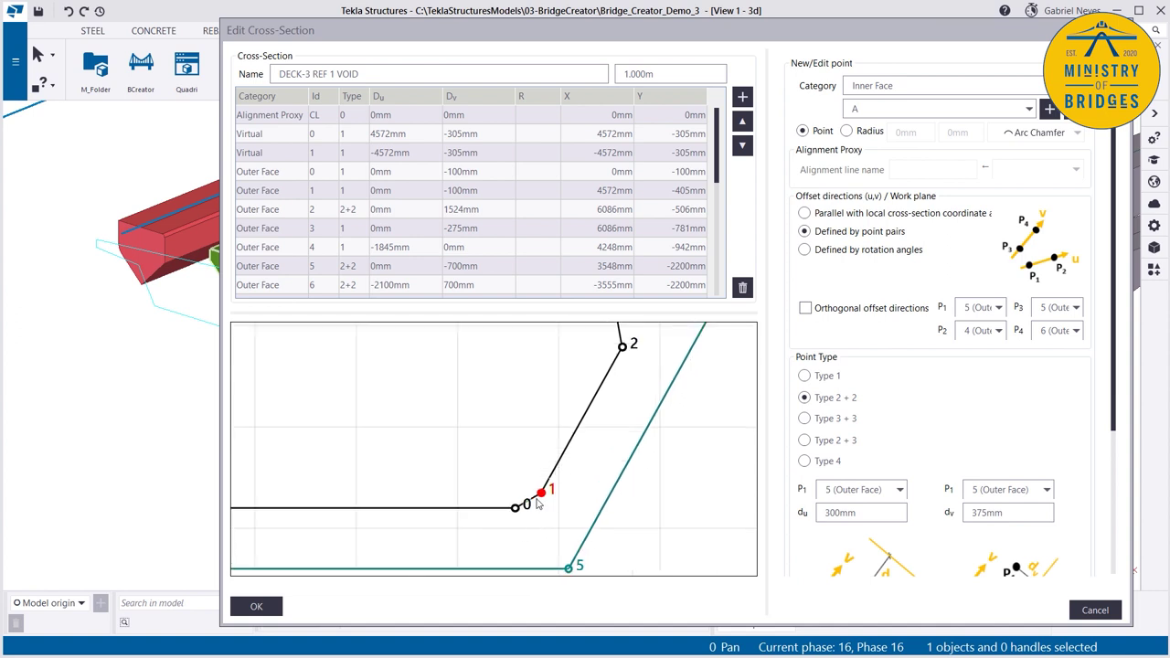
scroll(599, 486, down, 2)
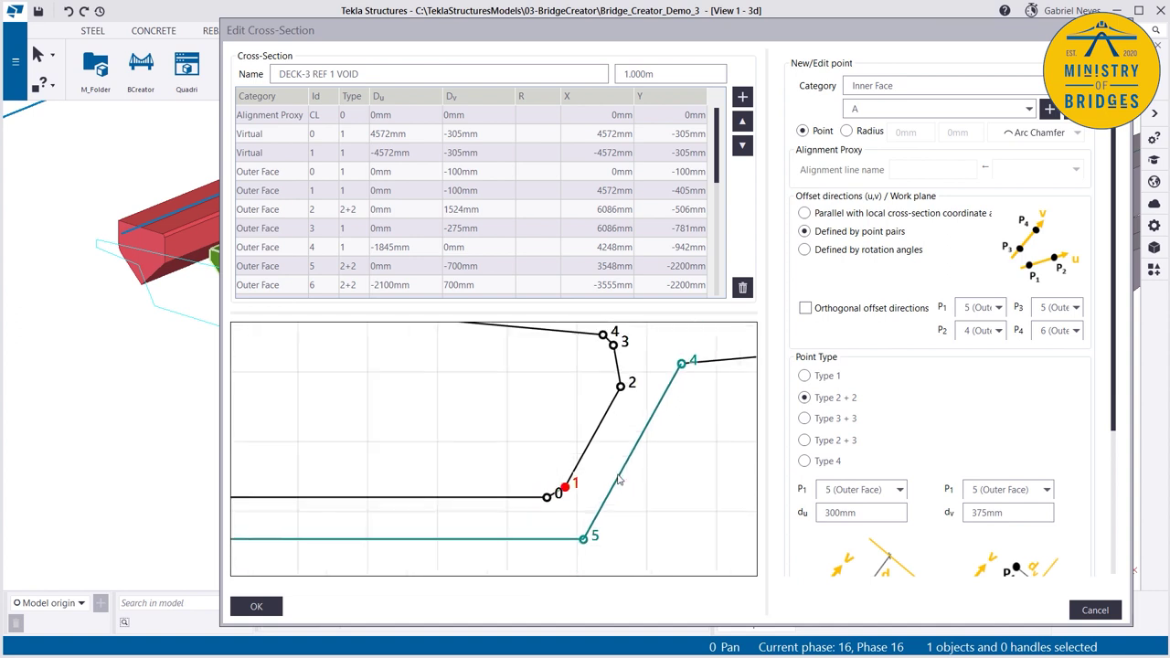
scroll(572, 541, up, 2)
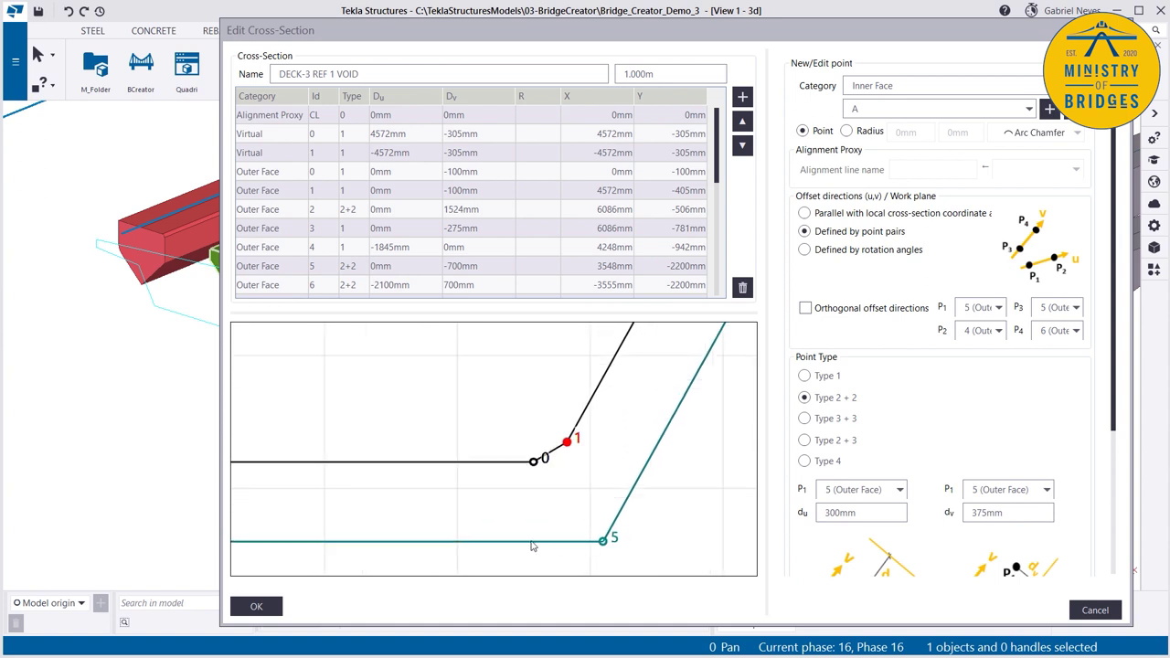
scroll(695, 536, down, 5)
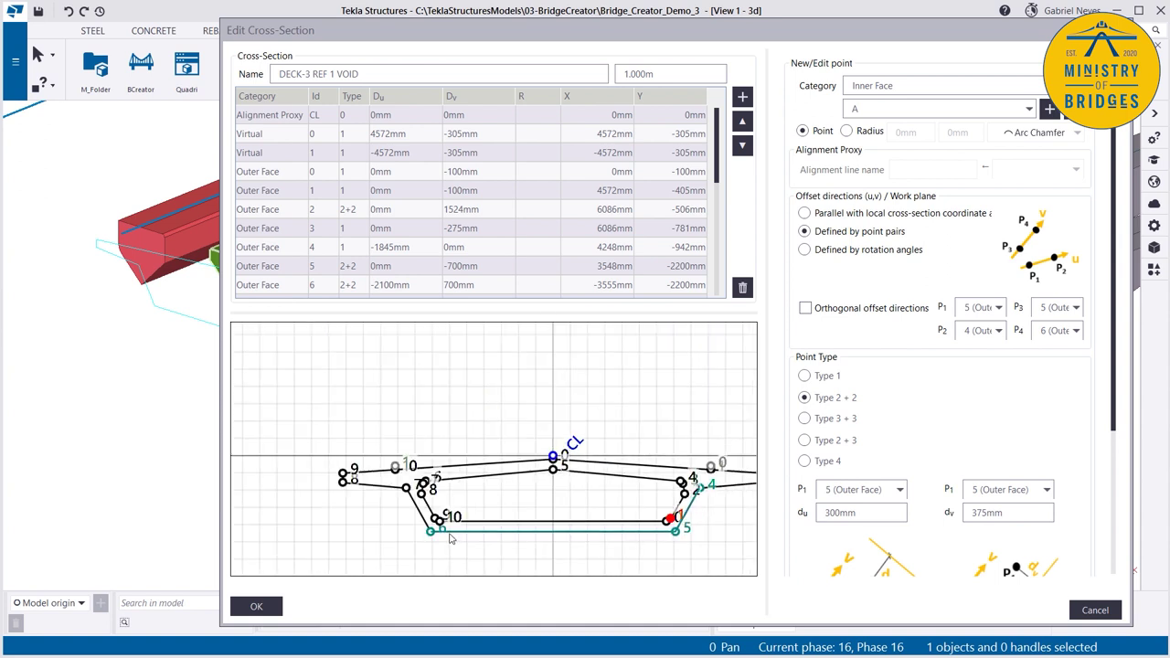
scroll(447, 538, up, 3)
scroll(365, 524, down, 3)
scroll(646, 533, up, 3)
scroll(564, 502, up, 2)
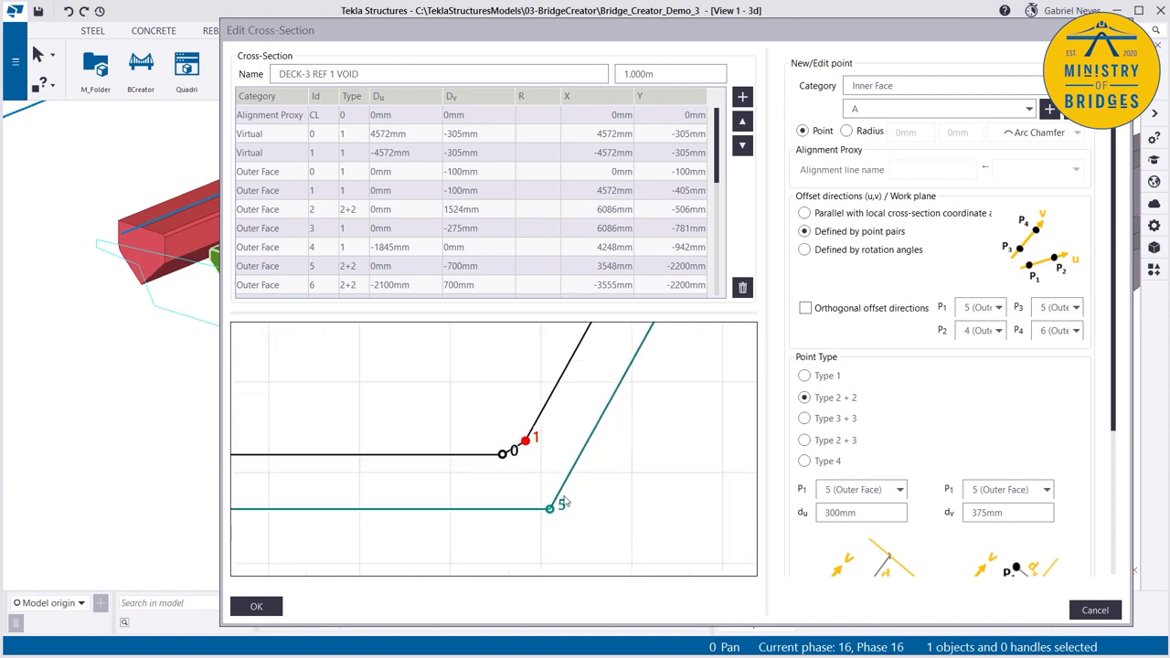
click(515, 457)
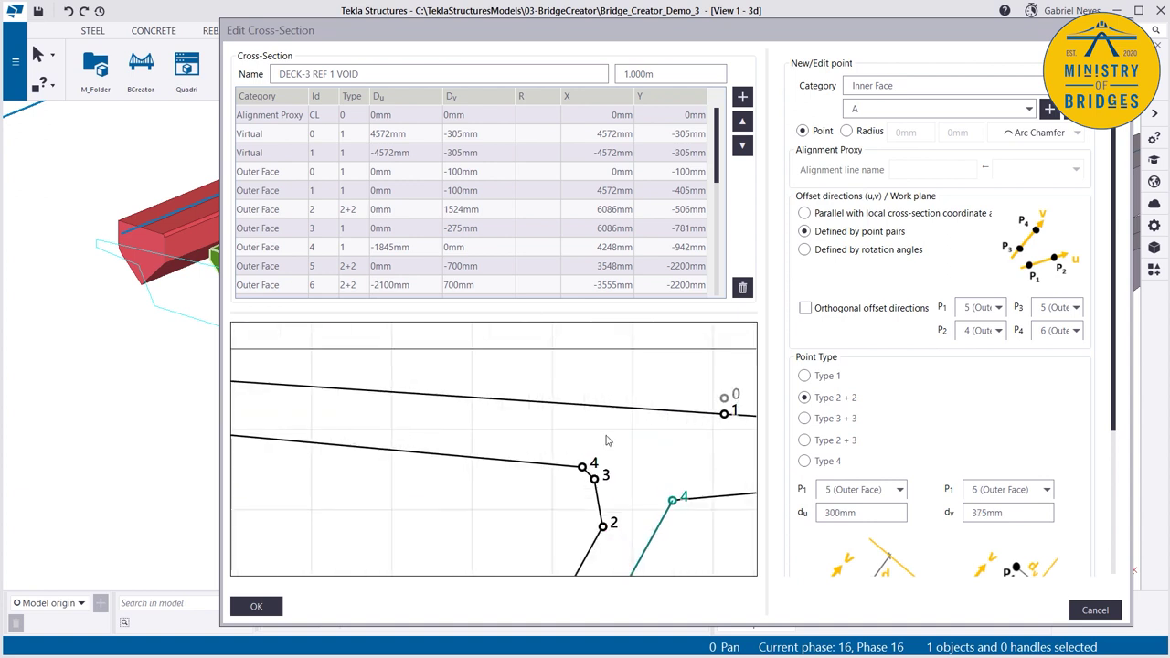
click(605, 526)
click(605, 478)
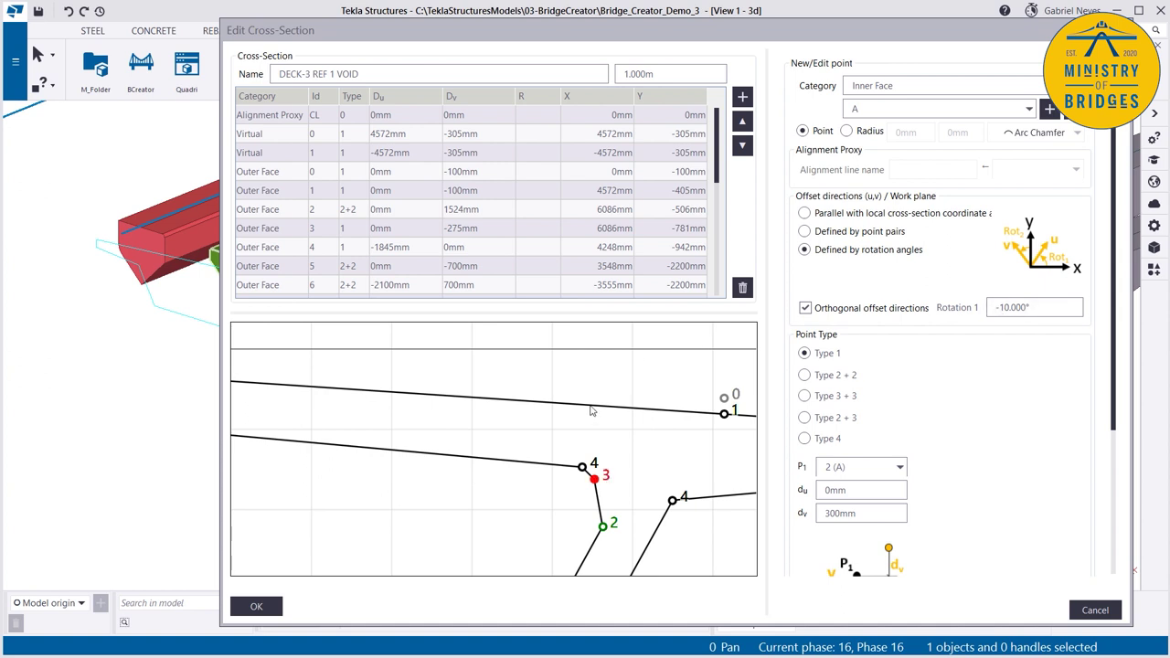
click(594, 464)
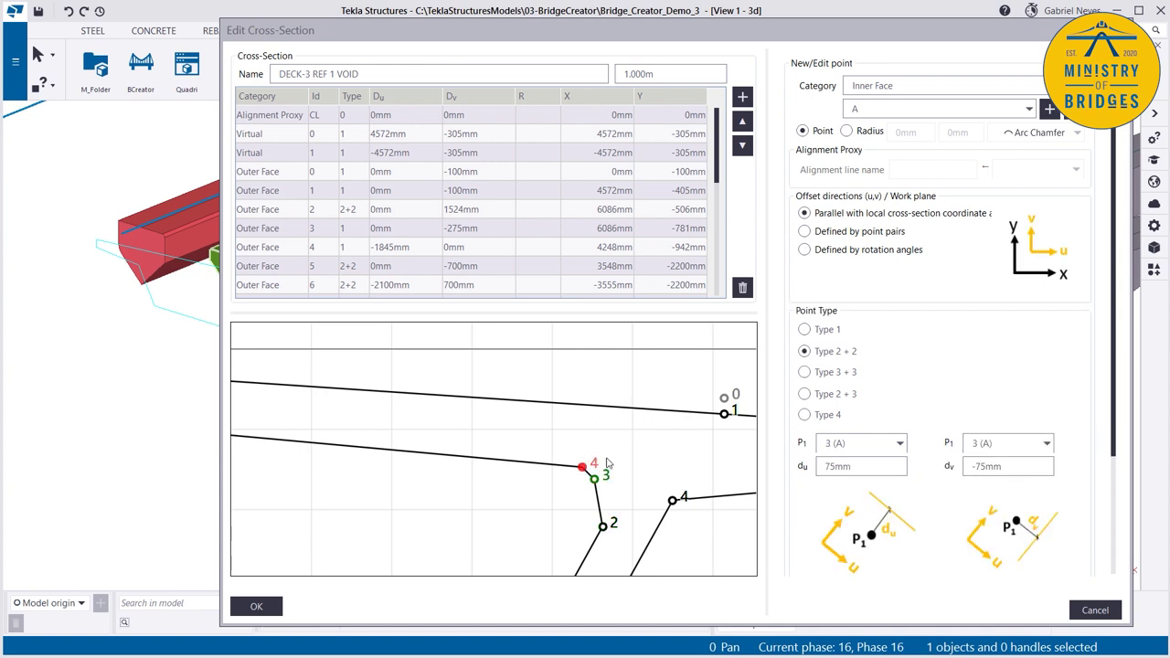
scroll(596, 464, down, 5)
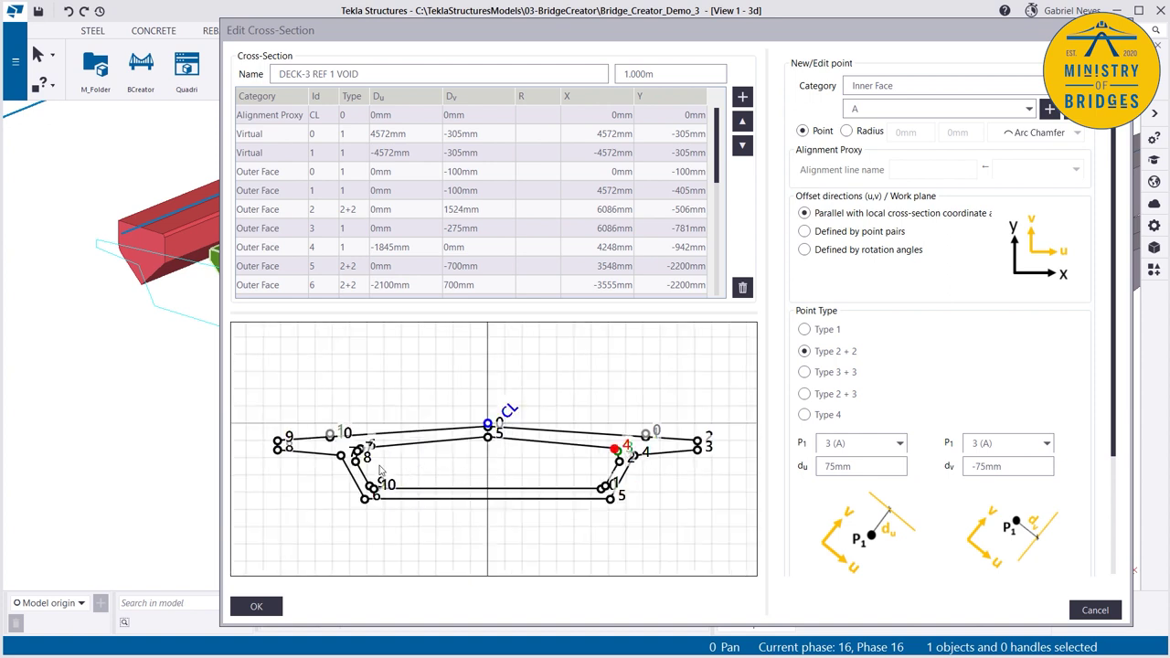
click(605, 487)
scroll(606, 487, up, 5)
scroll(542, 505, down, 2)
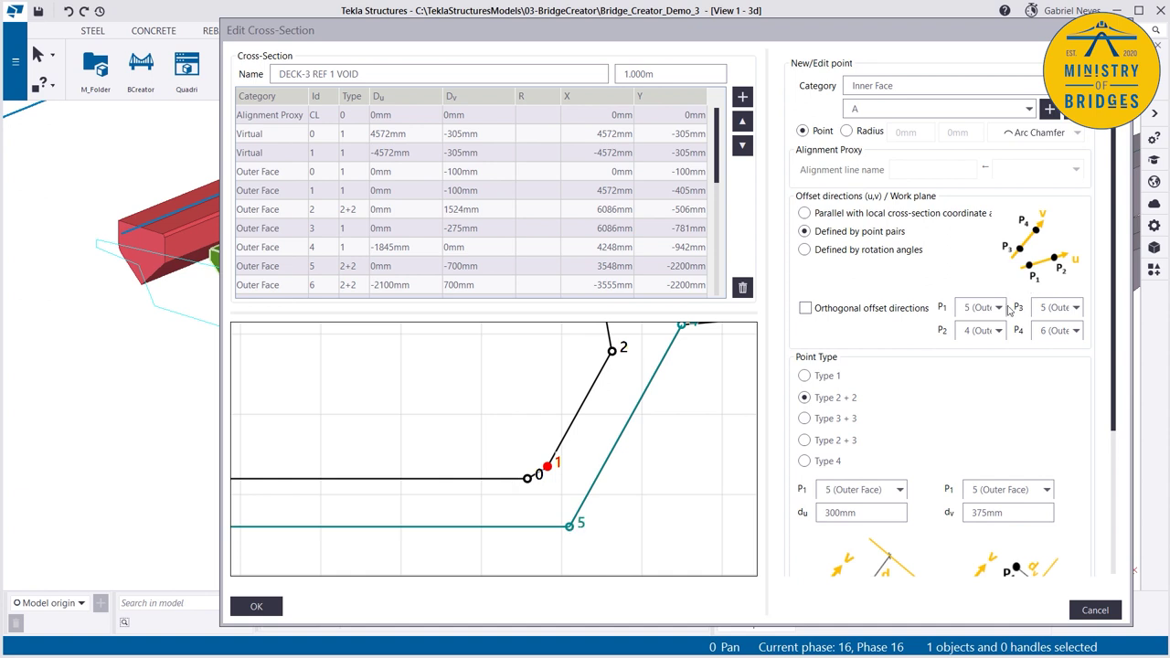
scroll(589, 516, down, 2)
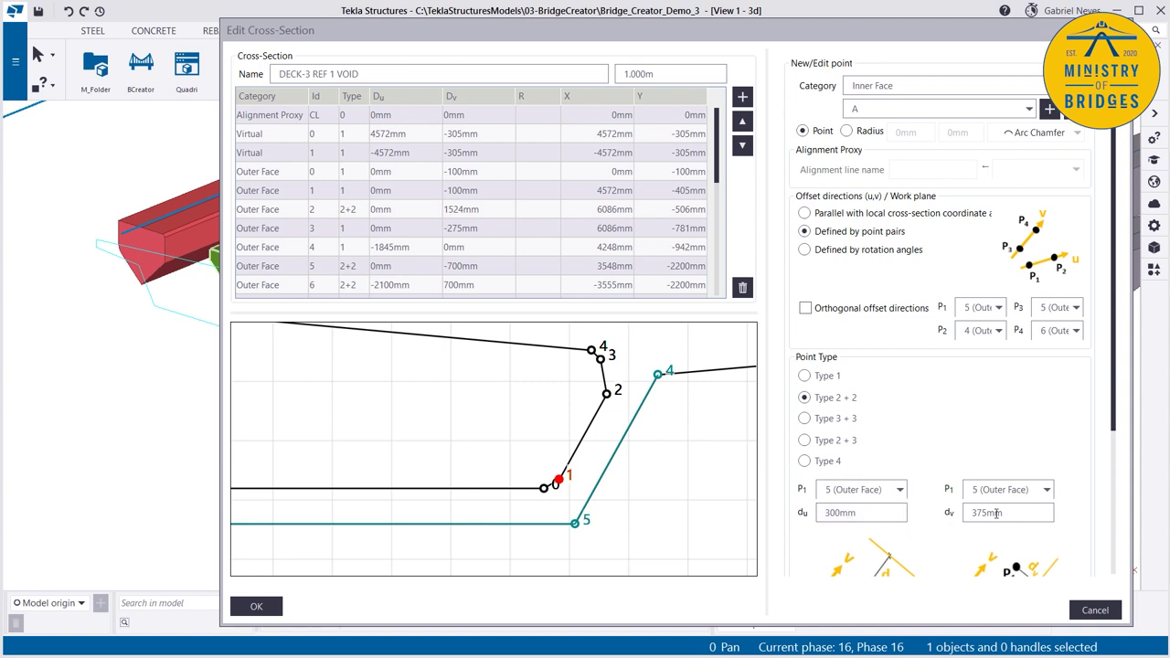
double_click(871, 513)
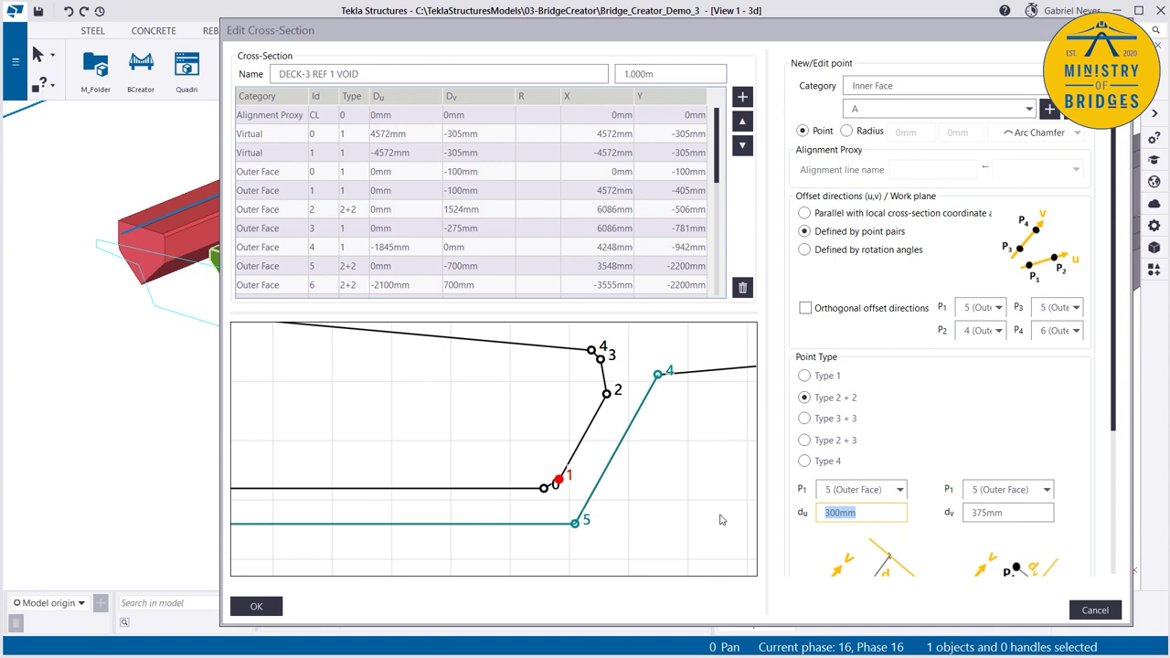
text(400)
key(Return)
scroll(569, 497, up, 1)
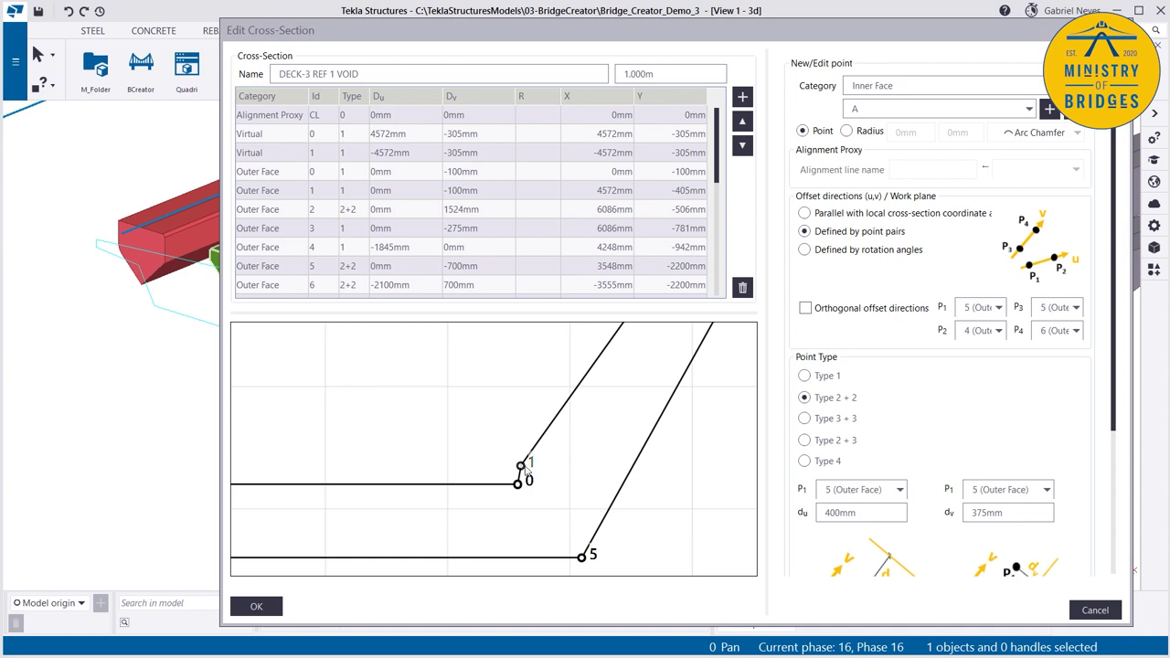
scroll(602, 533, down, 2)
scroll(602, 533, up, 1)
click(820, 513)
key(ctrl+a)
text(300)
click(657, 539)
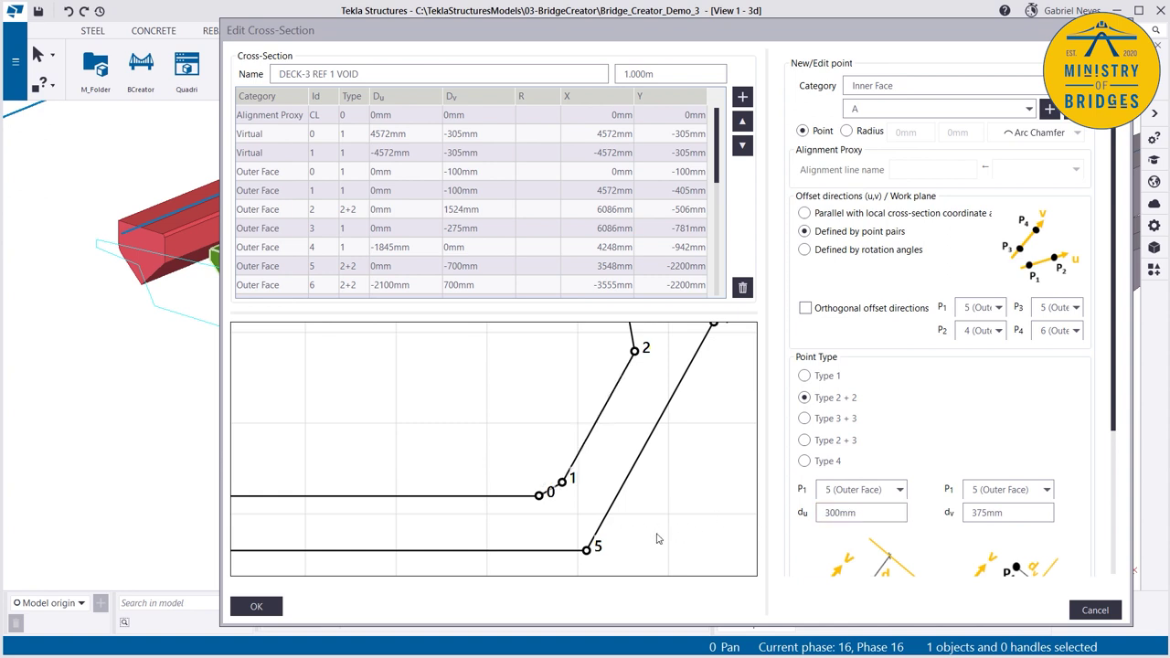
scroll(657, 539, down, 1)
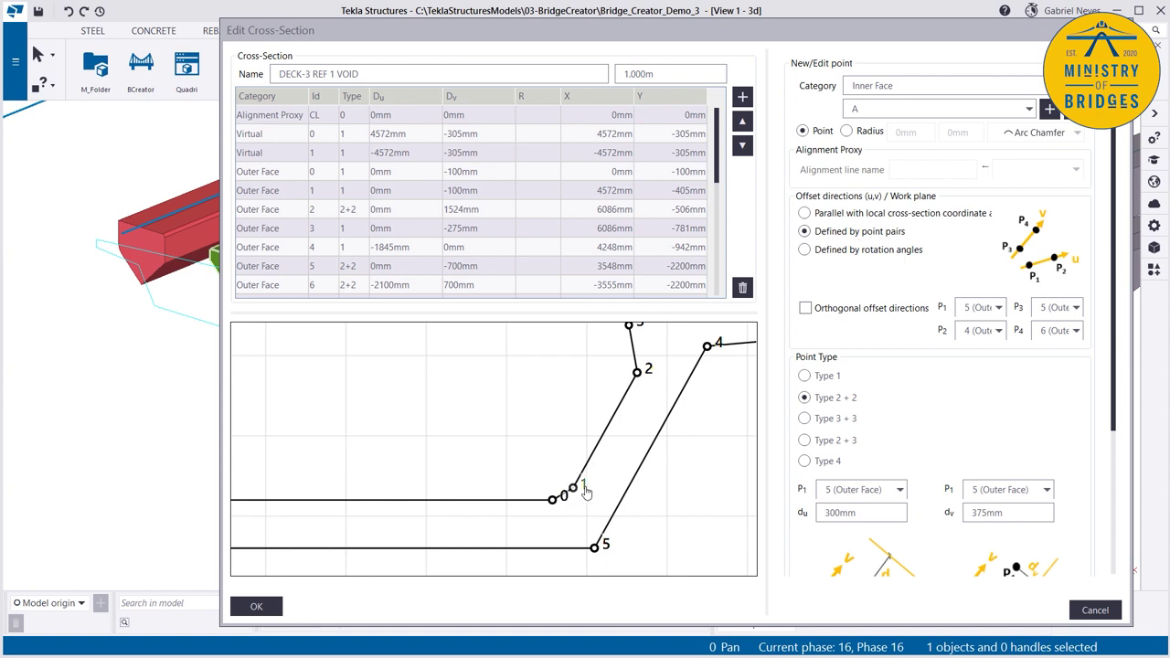
Step: Turn on orthogonal offset directions for point 1 and try a du offset of 0
click(805, 308)
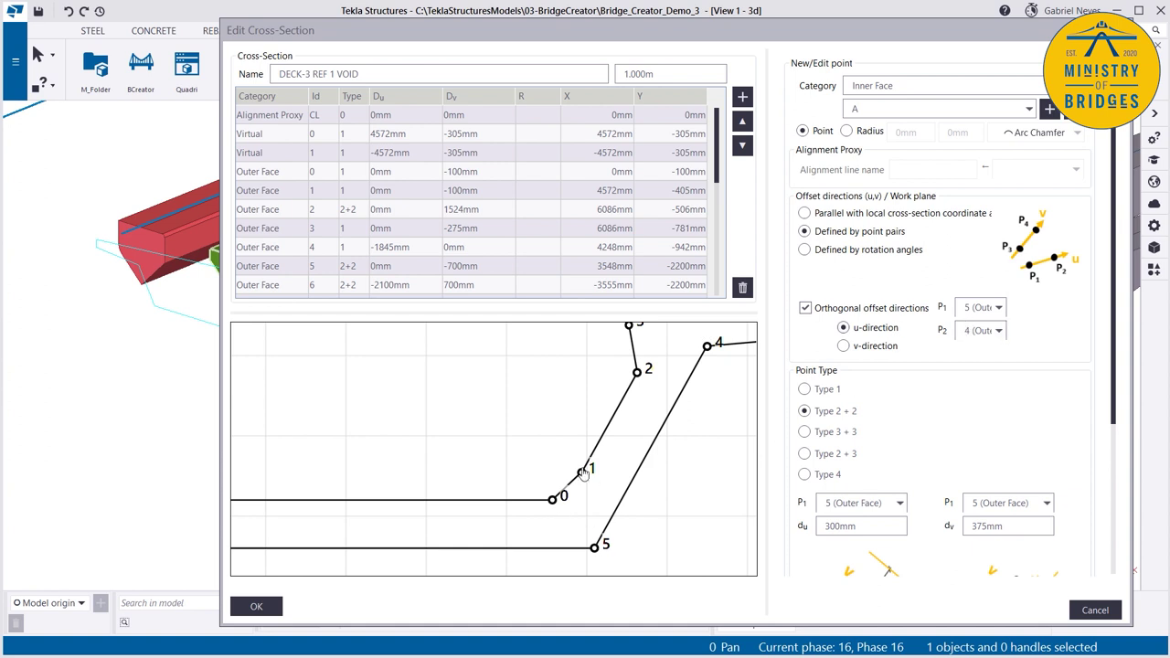
click(838, 526)
key(ctrl+a)
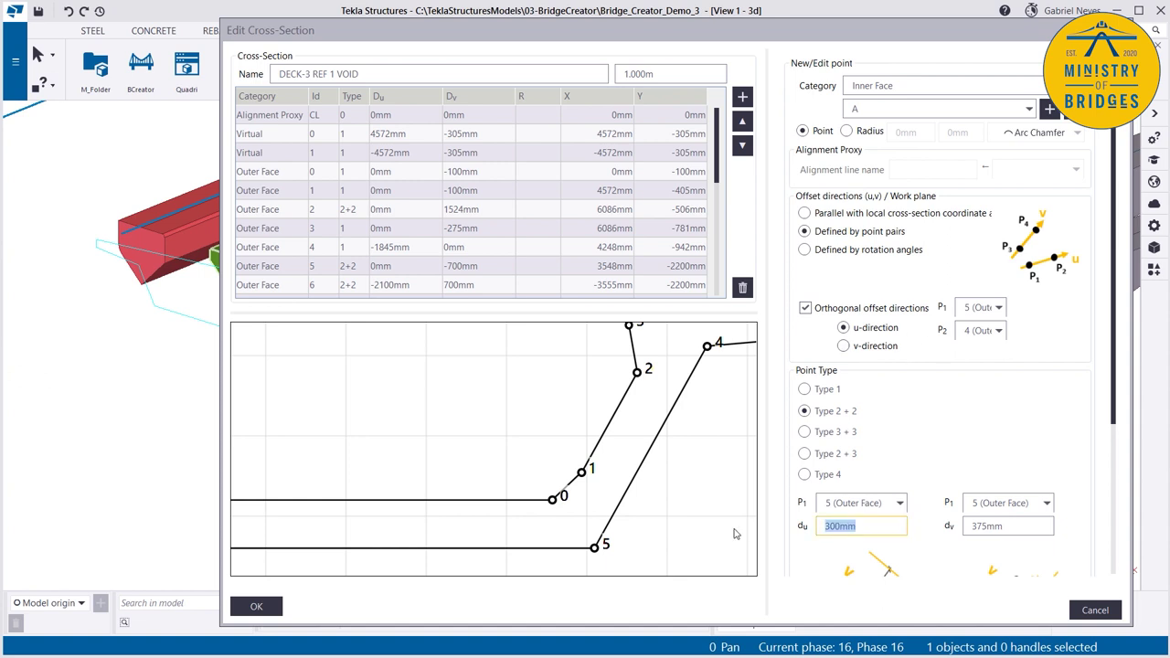
text(0)
key(Return)
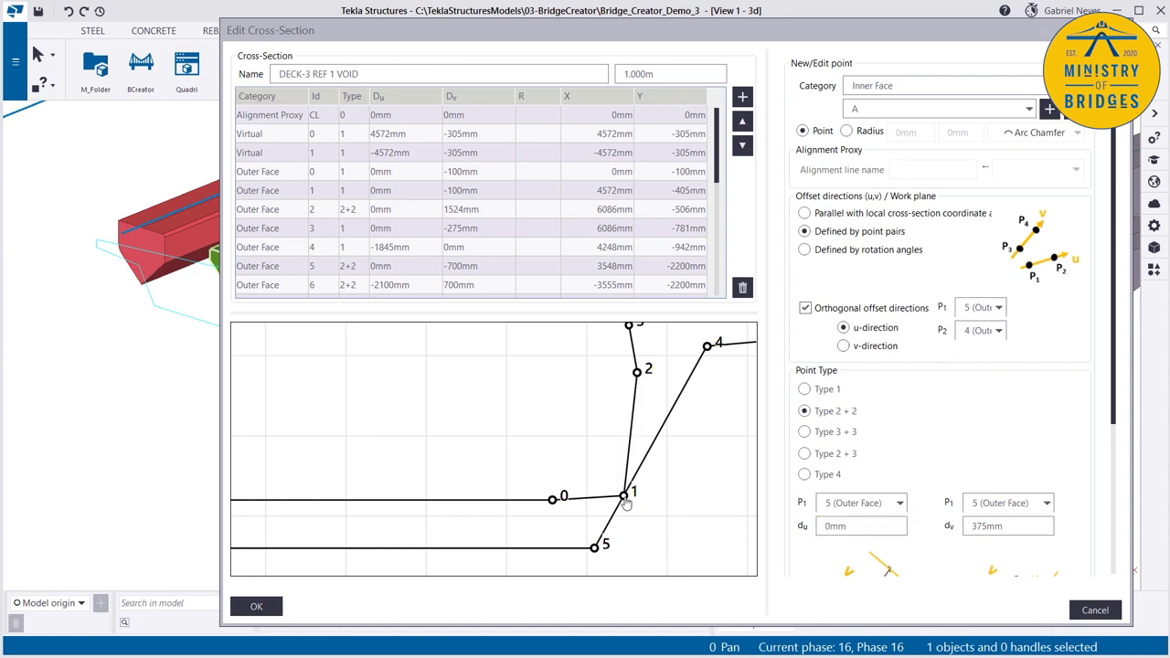
scroll(626, 501, up, 2)
Step: Restore du to 300mm, then toggle orthogonal offsets off and back on to compare
click(857, 526)
key(ctrl+a)
text(300)
key(Return)
scroll(603, 445, down, 1)
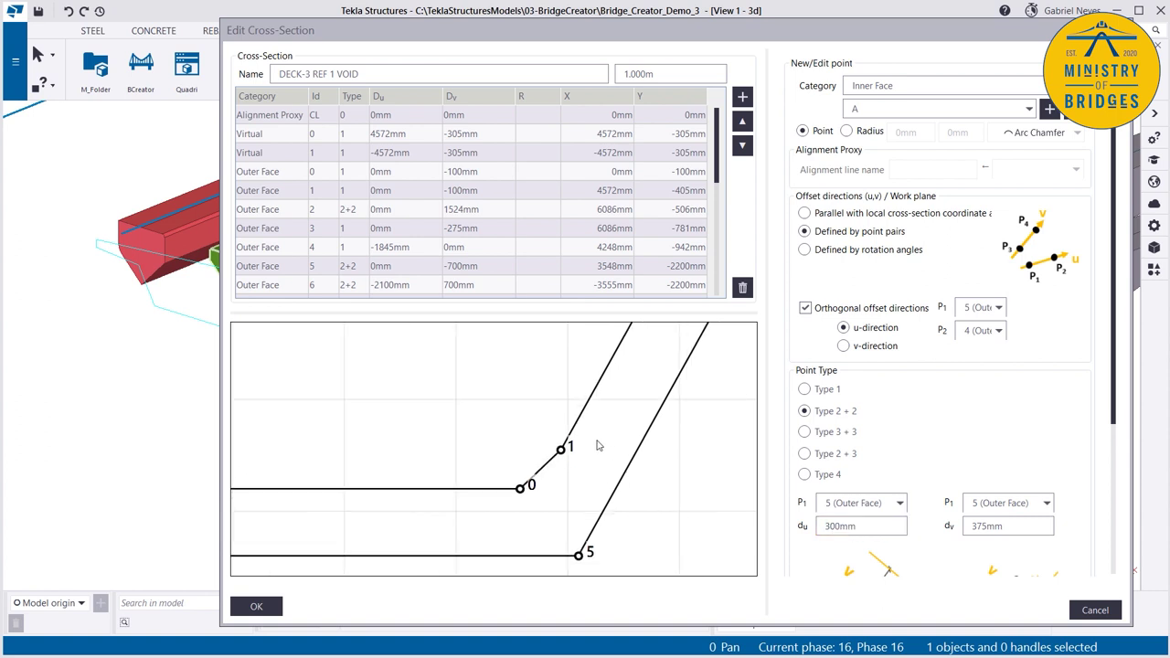
scroll(603, 550, down, 1)
scroll(604, 552, down, 1)
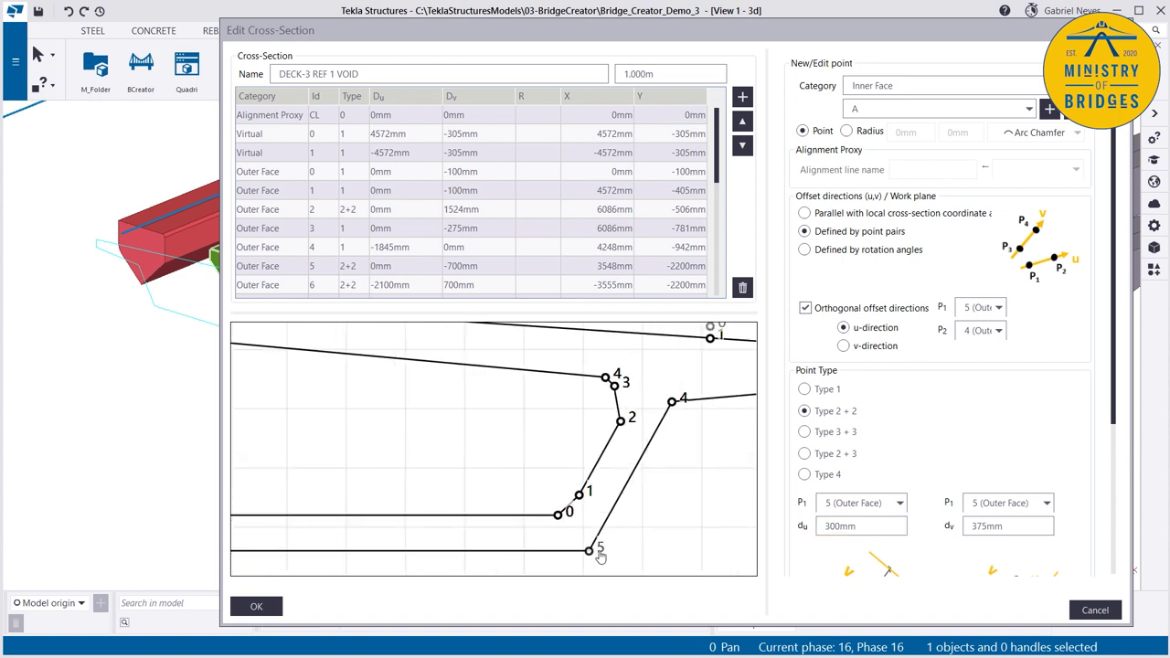
scroll(572, 563, up, 1)
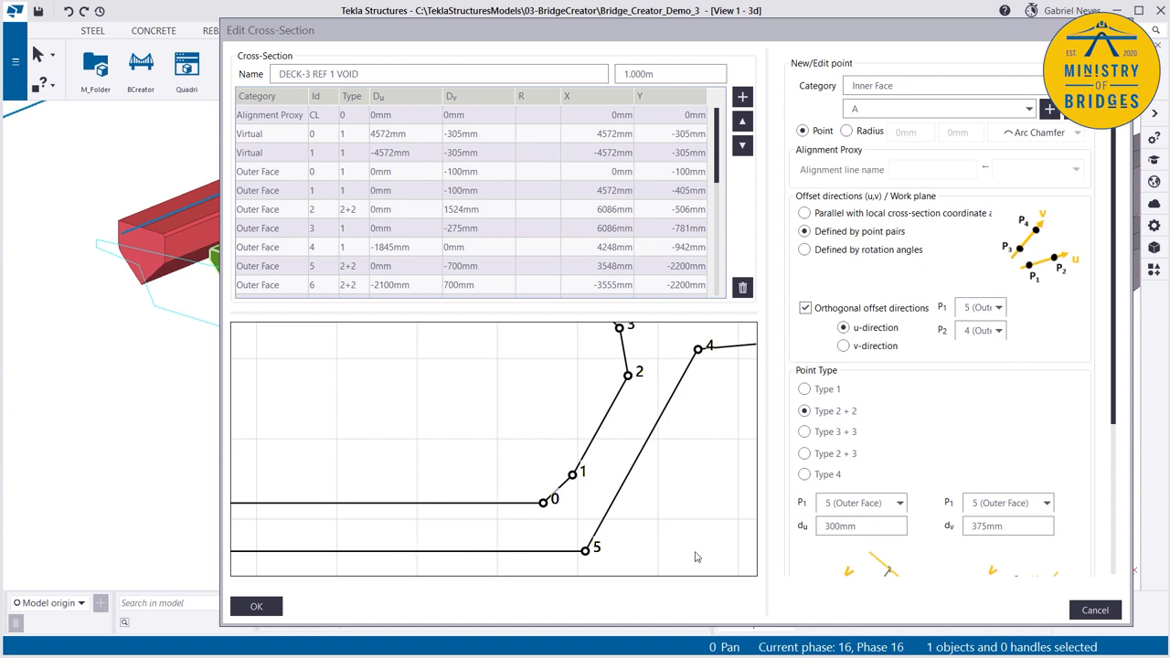
click(805, 309)
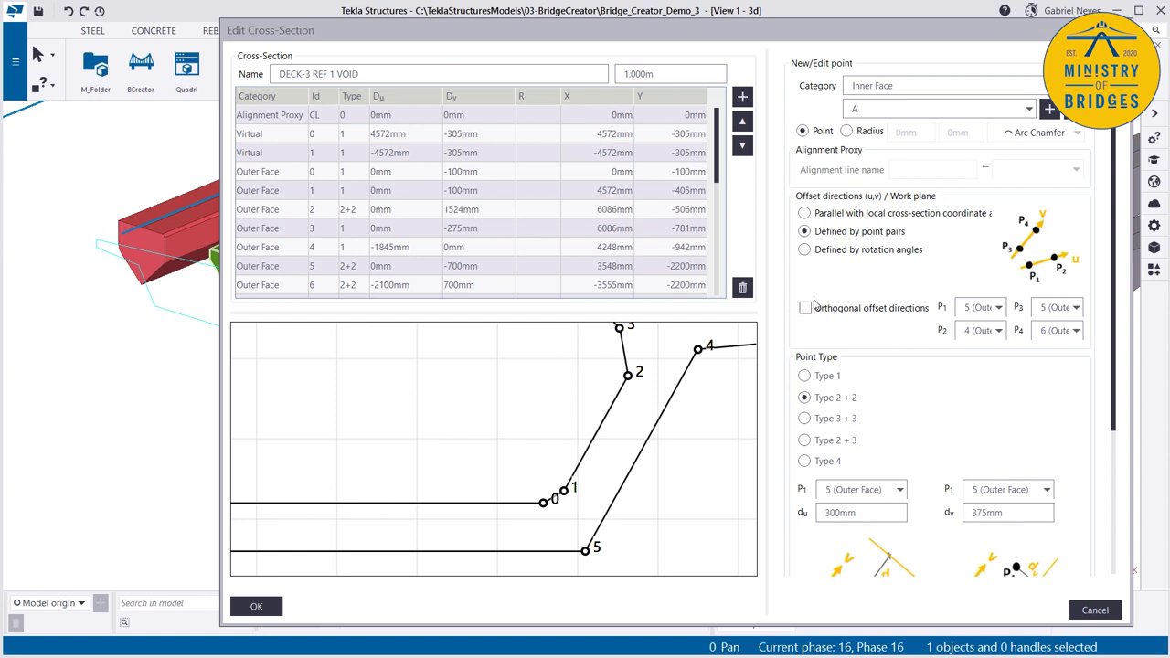
click(805, 308)
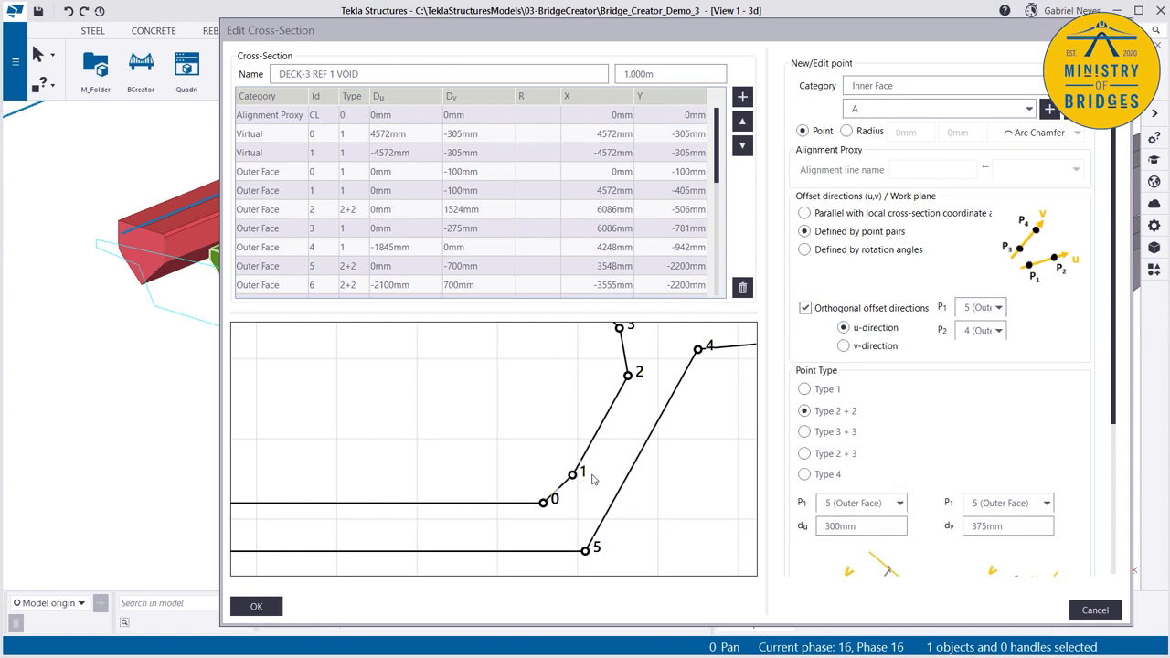
Step: Switch point 1's orthogonal offset to the v-direction and set du to 0mm
click(843, 347)
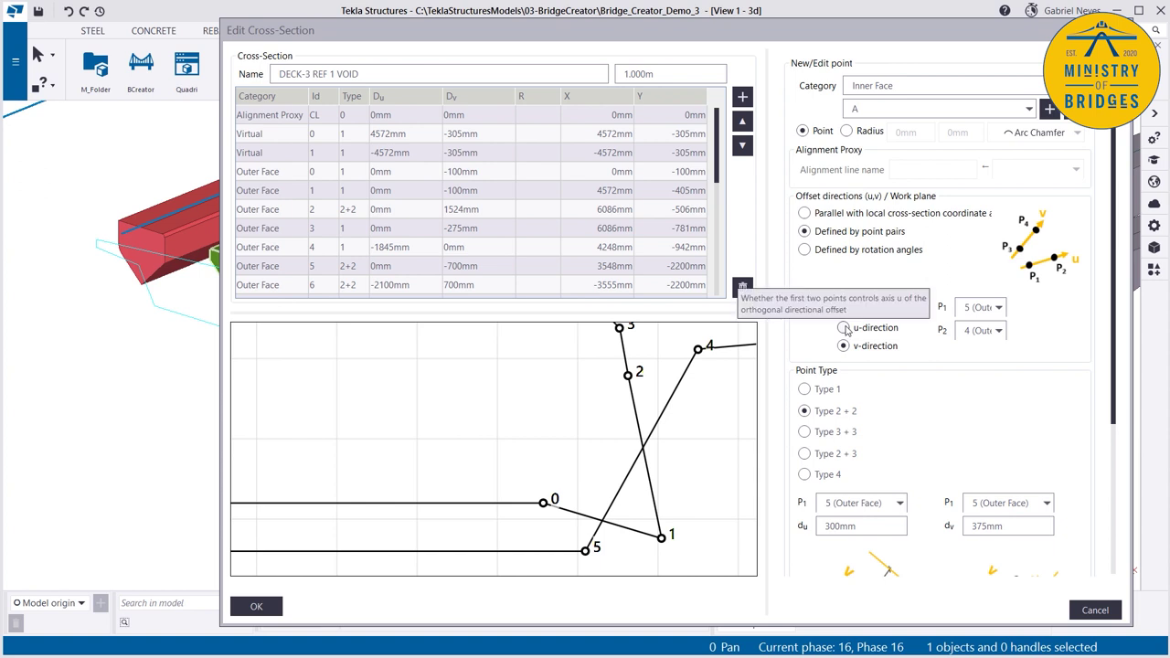
click(828, 528)
text(-)
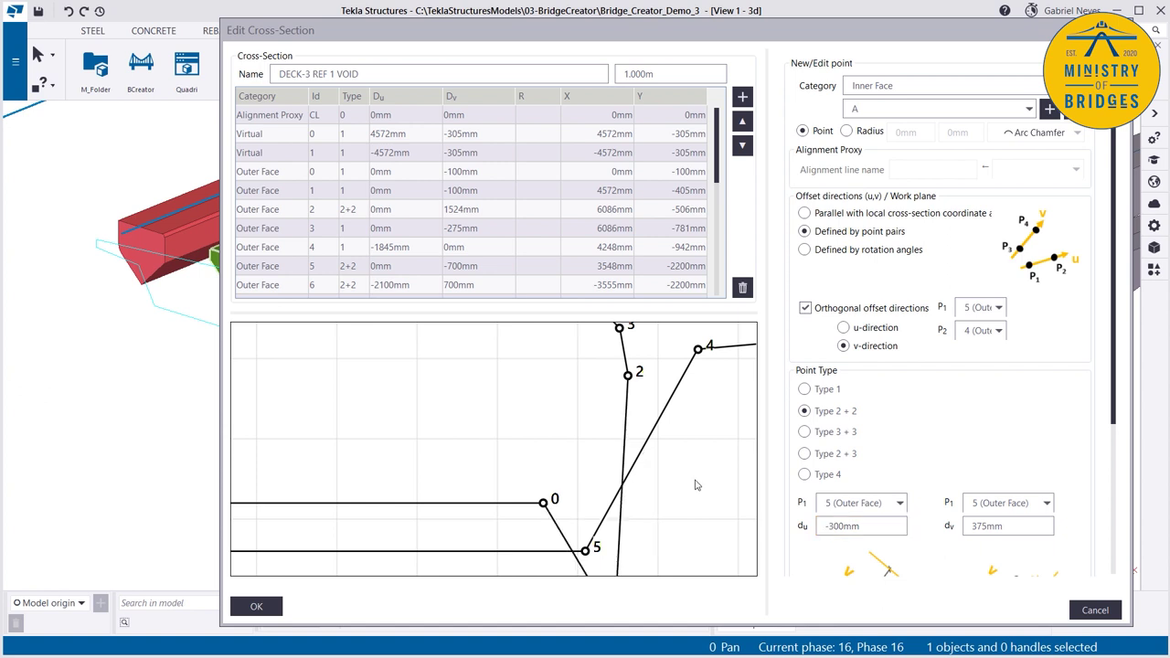
scroll(608, 436, down, 2)
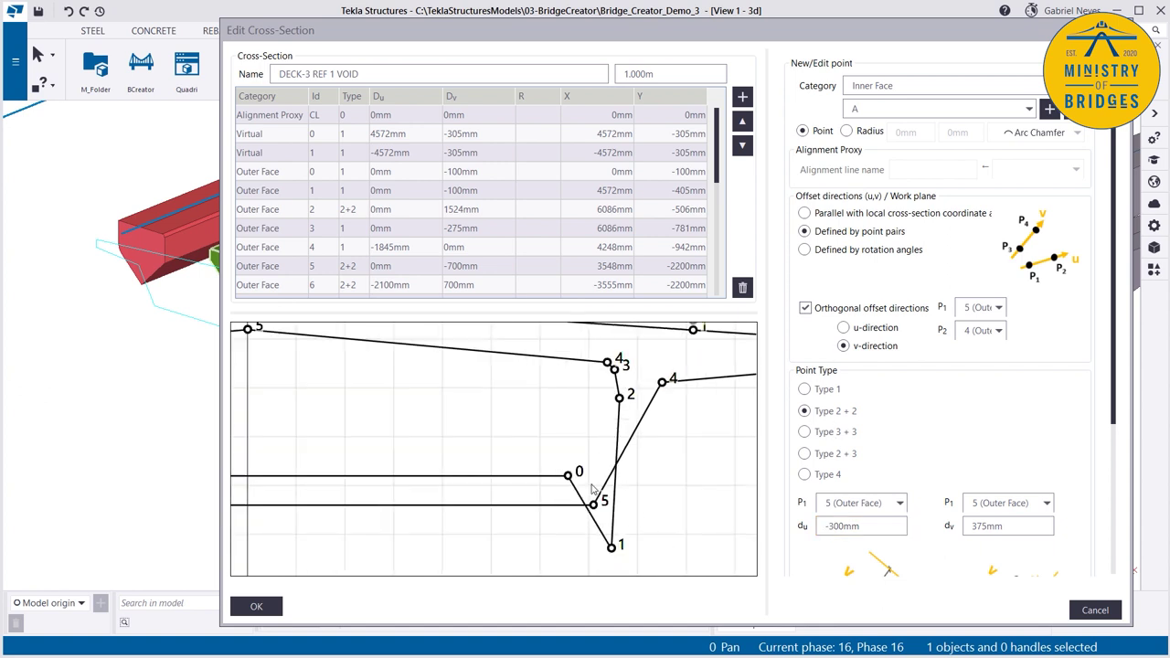
double_click(850, 527)
text(0)
key(Return)
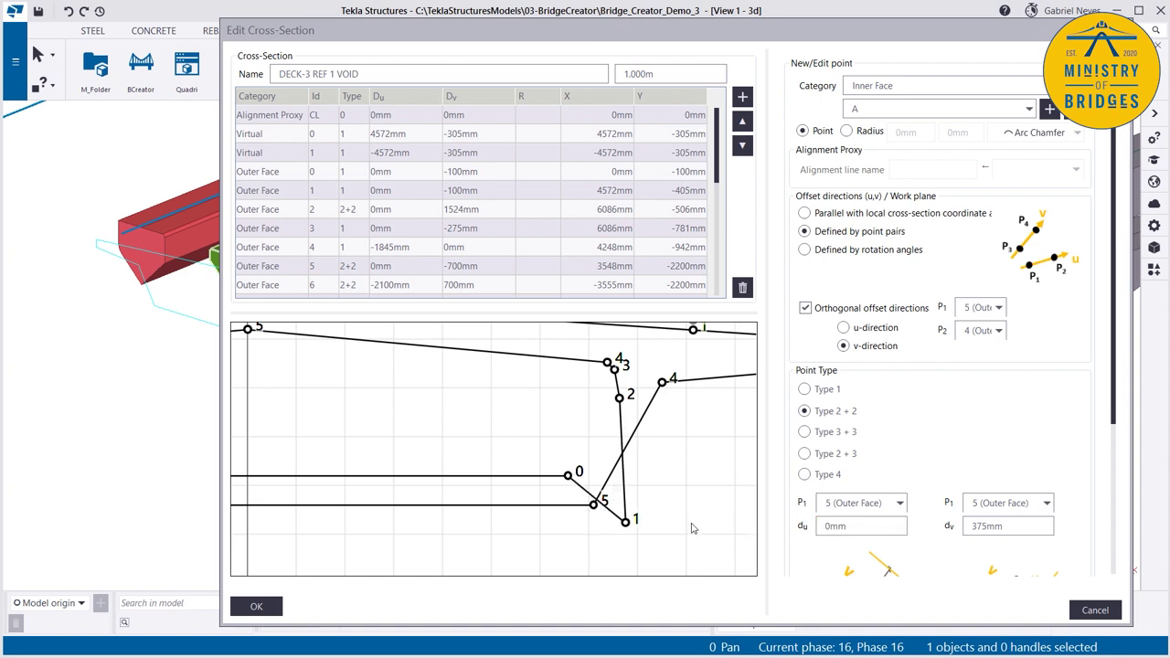
double_click(986, 527)
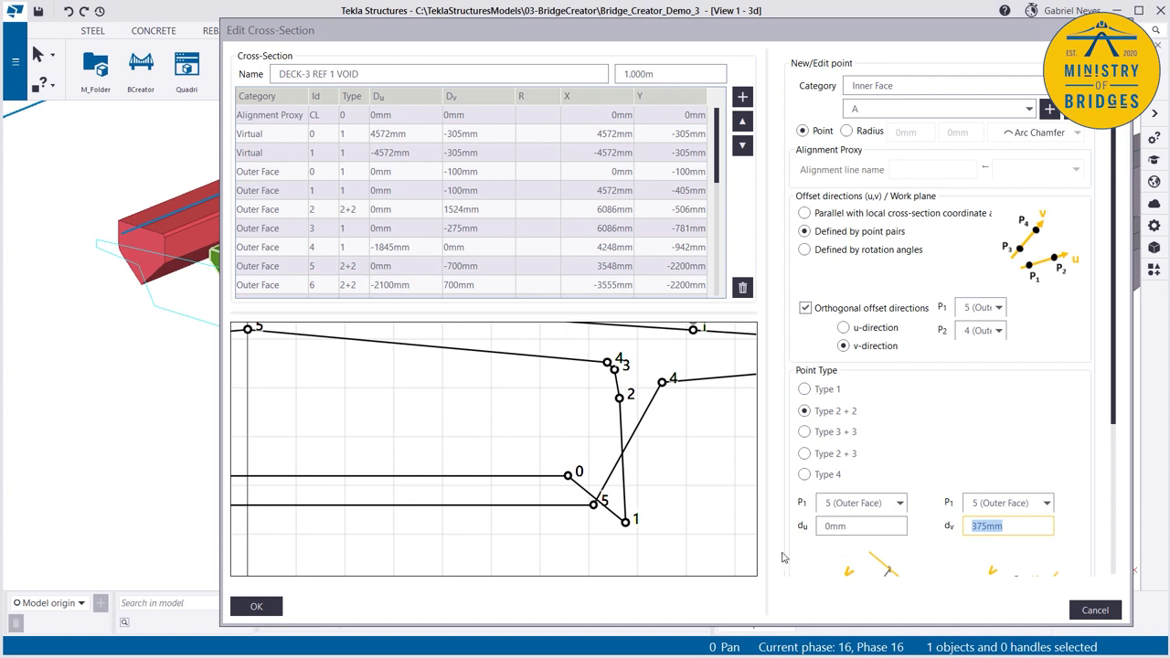
scroll(592, 535, up, 4)
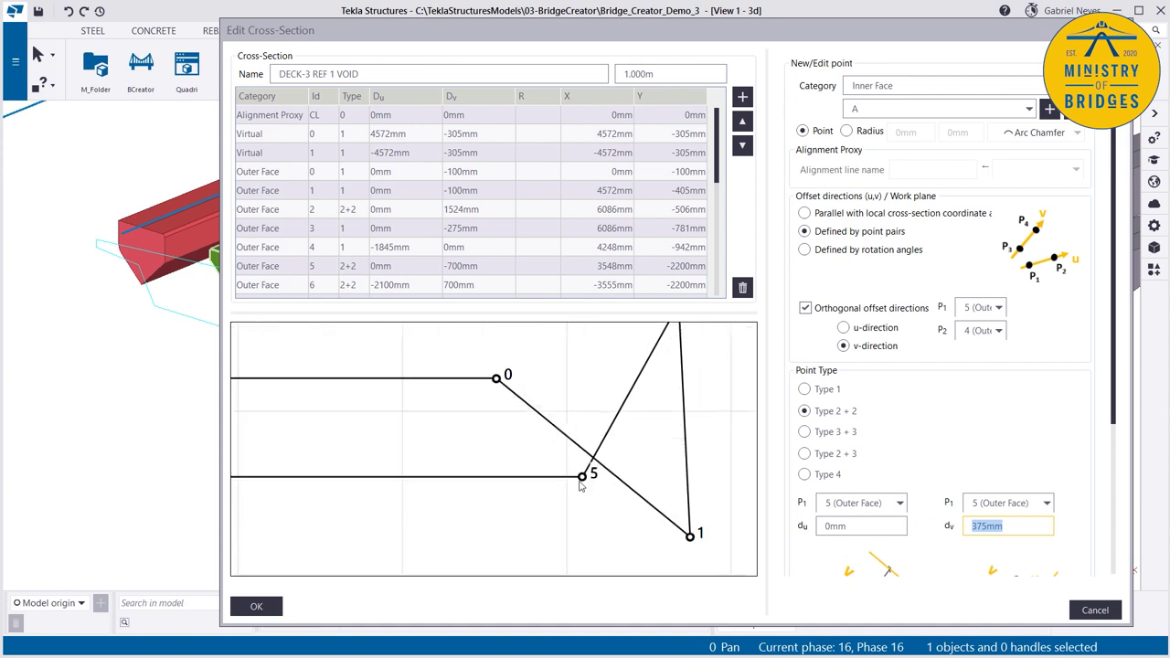
scroll(583, 487, up, 1)
scroll(583, 488, down, 1)
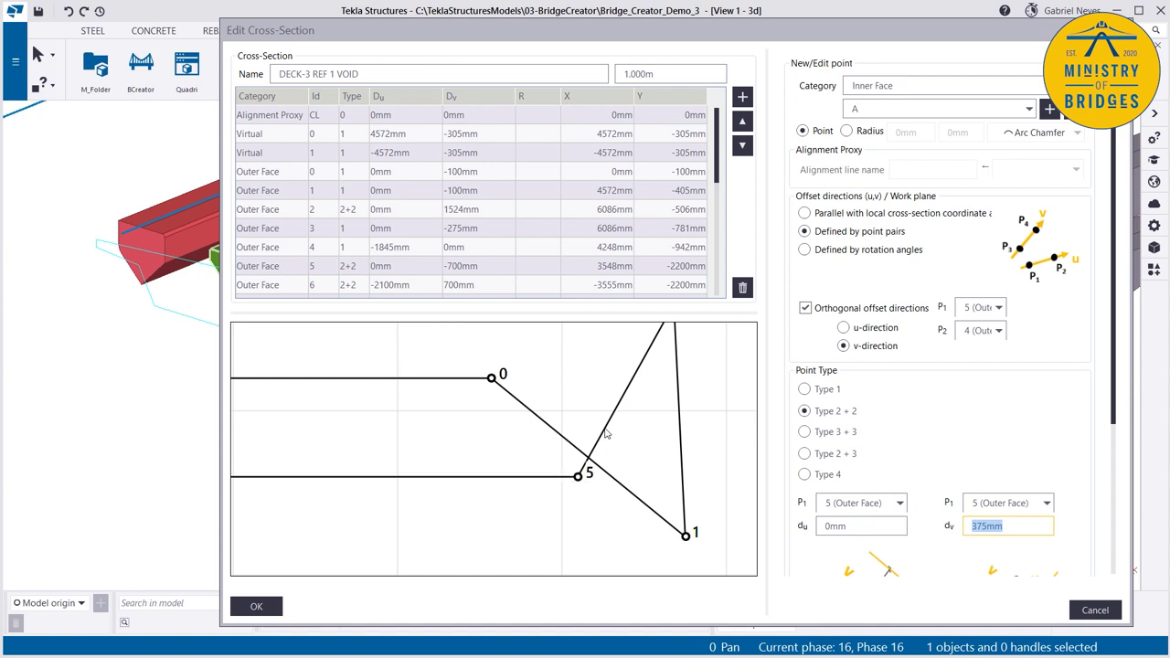
Step: Switch the offset back to the u-direction with du of 300mm
click(844, 330)
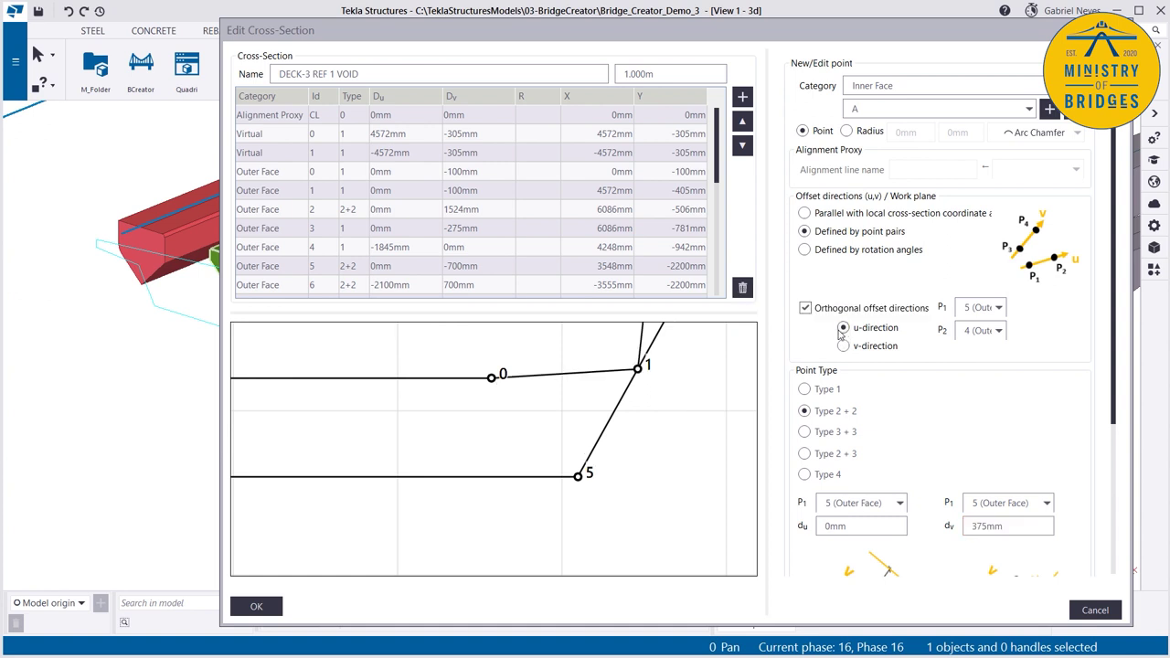
click(835, 525)
text(-300)
key(Return)
click(827, 526)
key(BackSpace)
key(Return)
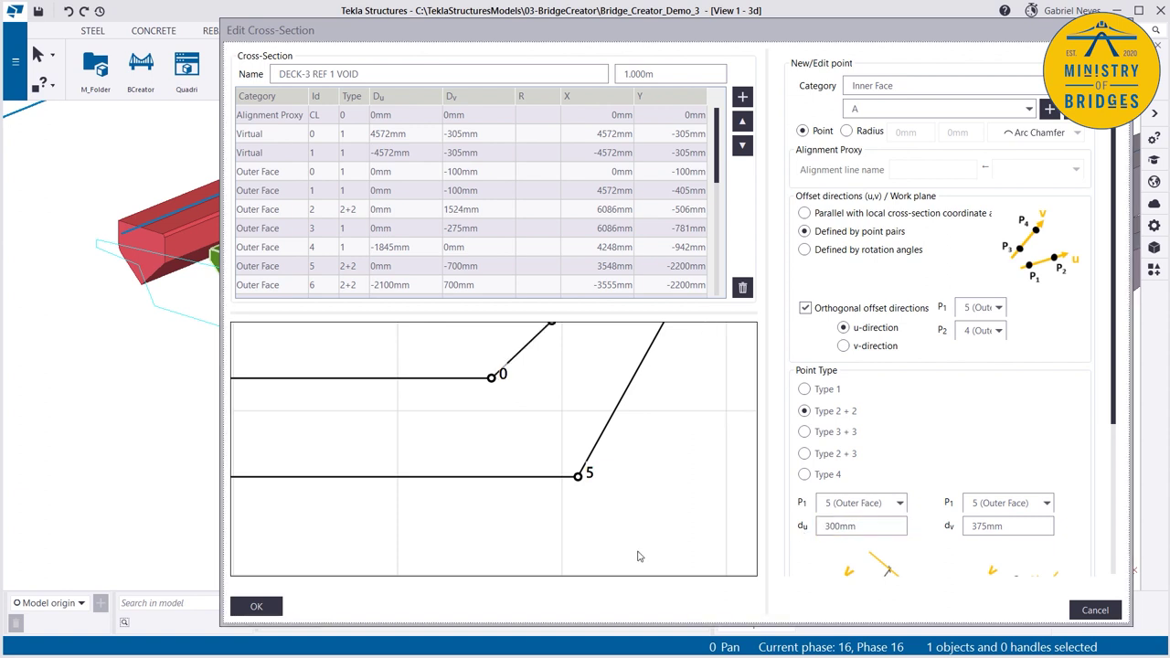
scroll(564, 548, down, 3)
scroll(511, 531, down, 4)
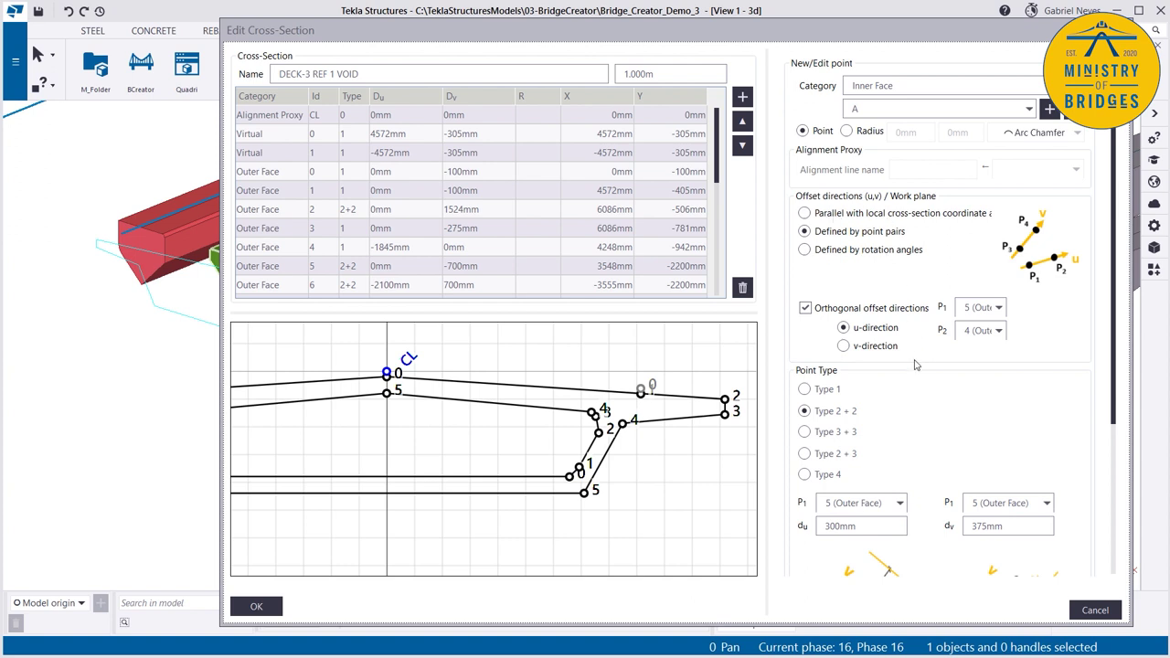
Step: Confirm the void cross-section edits with OK and cancel Bridge Creator without creating anything
scroll(883, 412, down, 2)
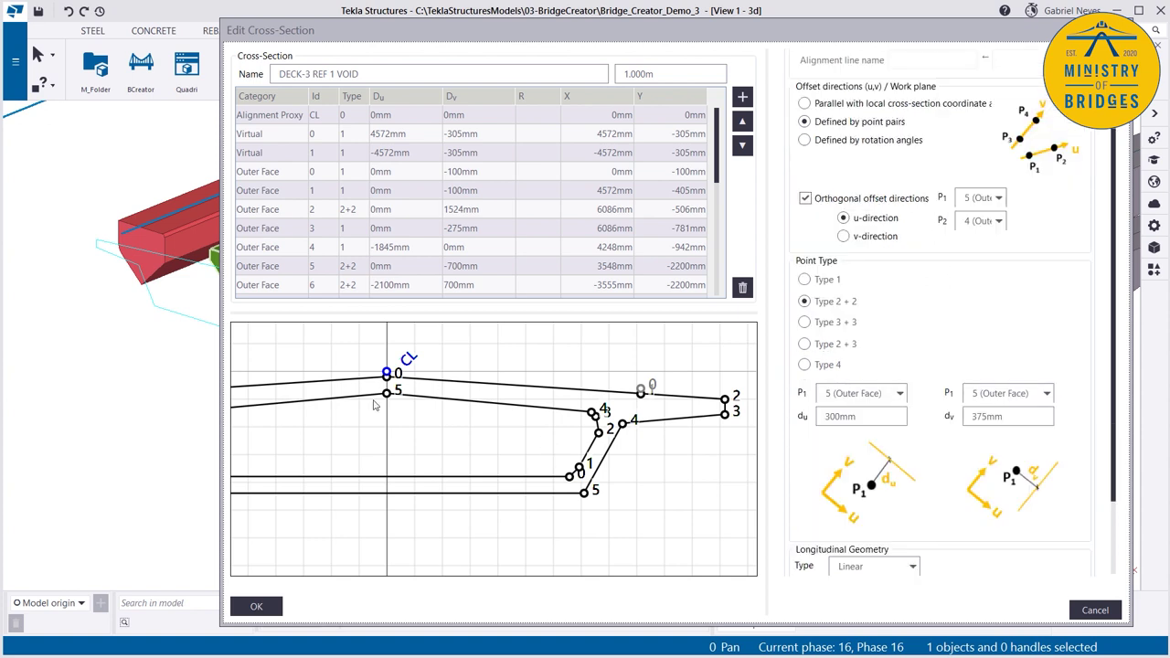
scroll(609, 439, down, 3)
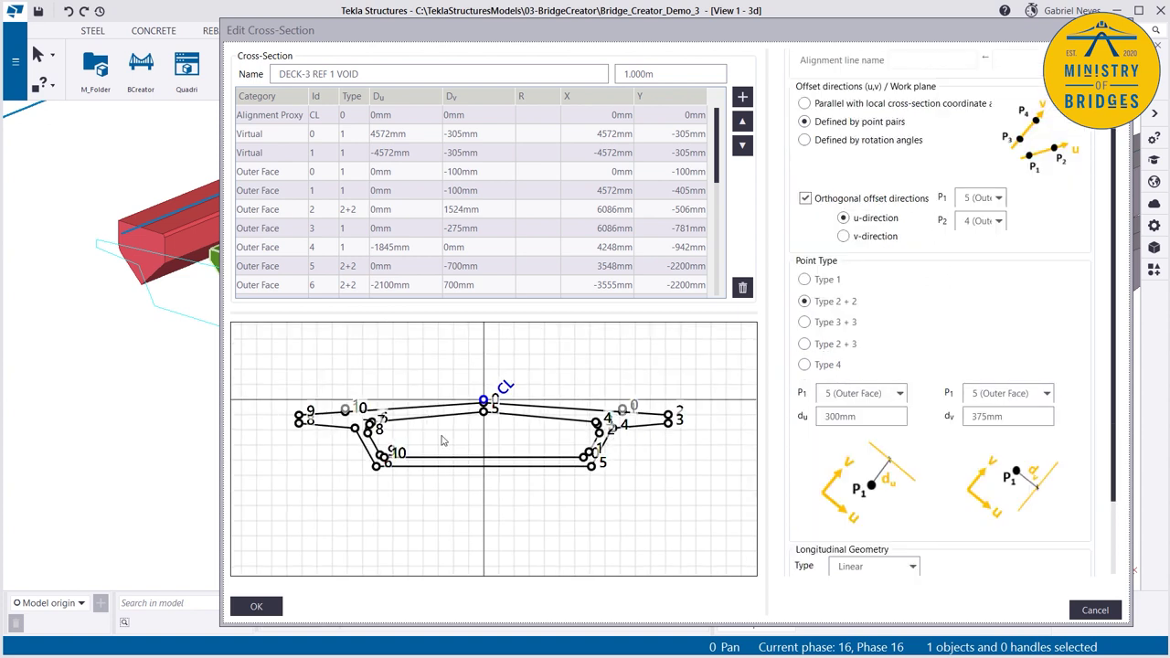
scroll(441, 440, up, 3)
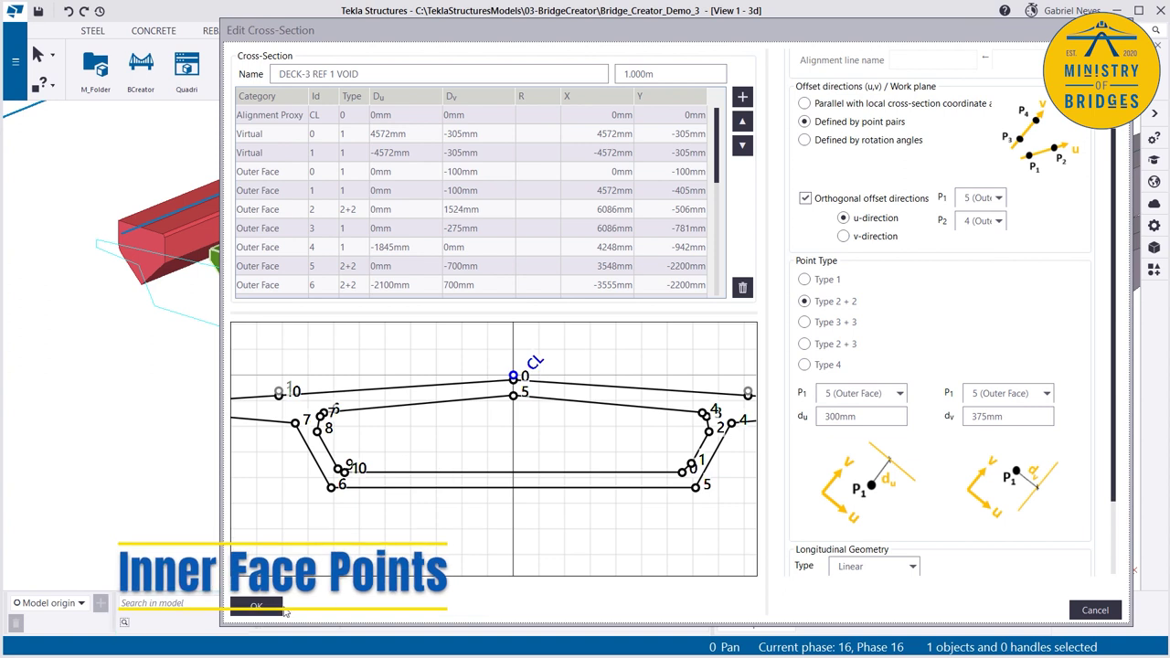
click(282, 614)
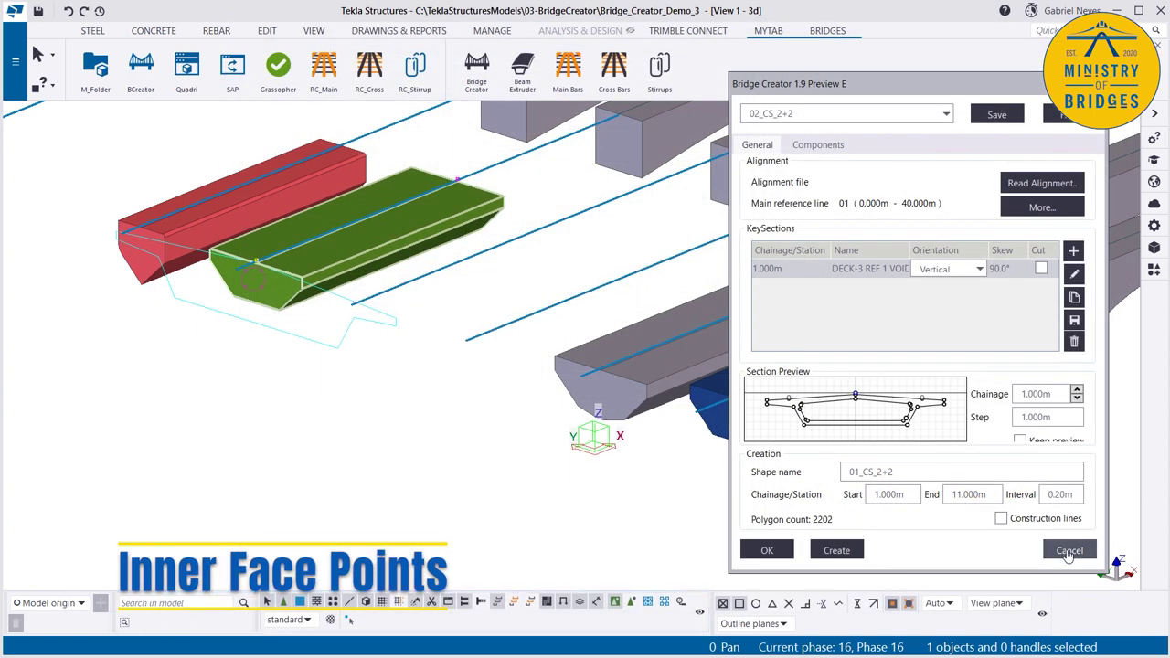
click(1069, 551)
scroll(252, 292, up, 5)
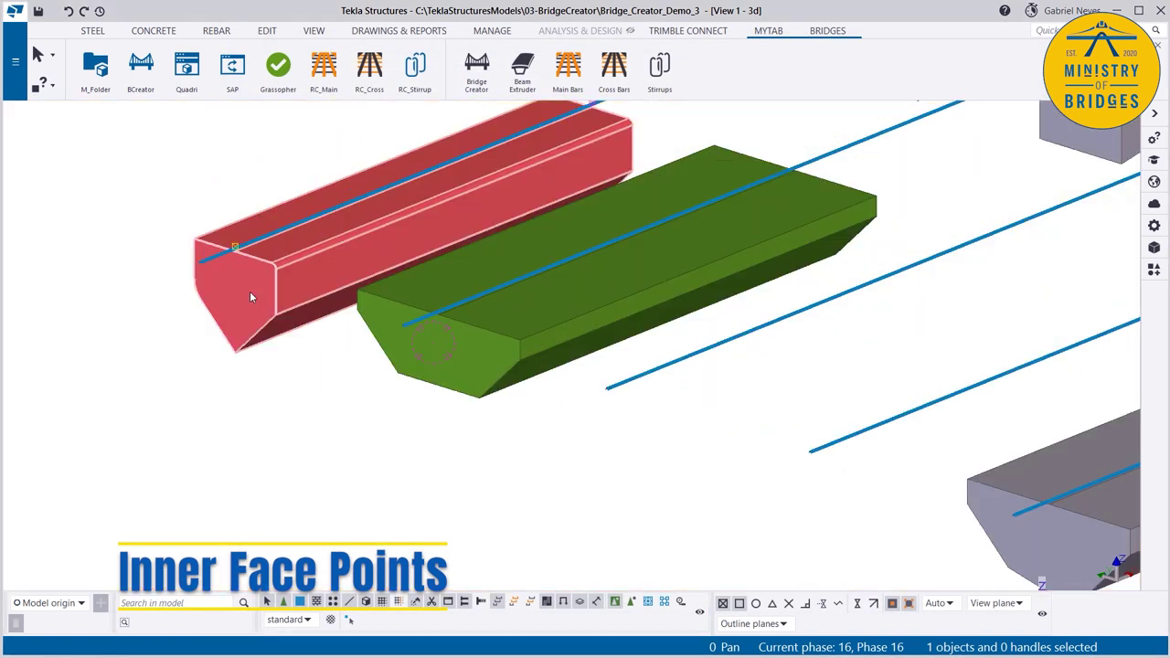
Step: Open the red beam's 01_CS_1 cross-section and make corner points 3 and 0 sharp
double_click(252, 295)
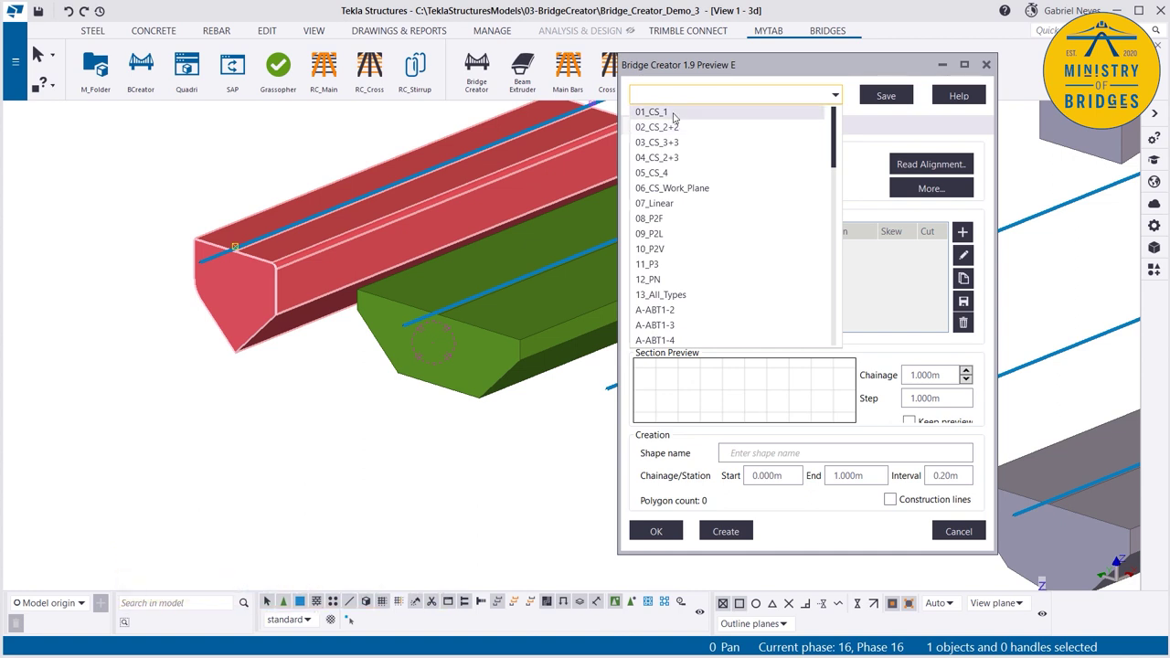
click(673, 113)
click(962, 255)
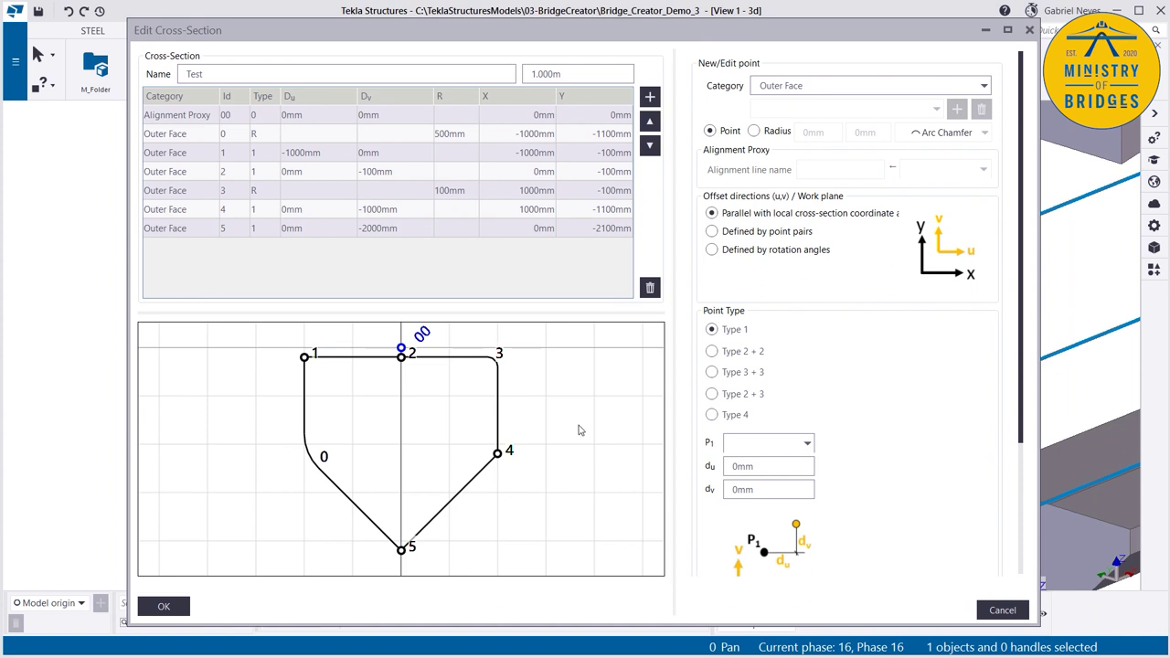
click(498, 354)
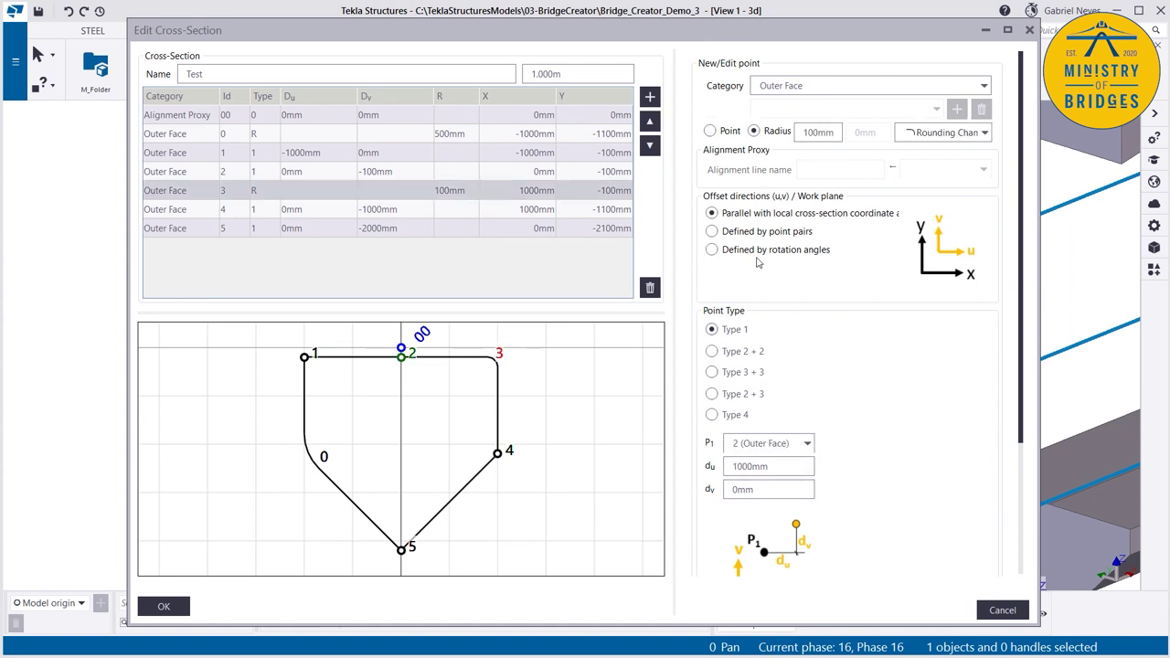
click(711, 132)
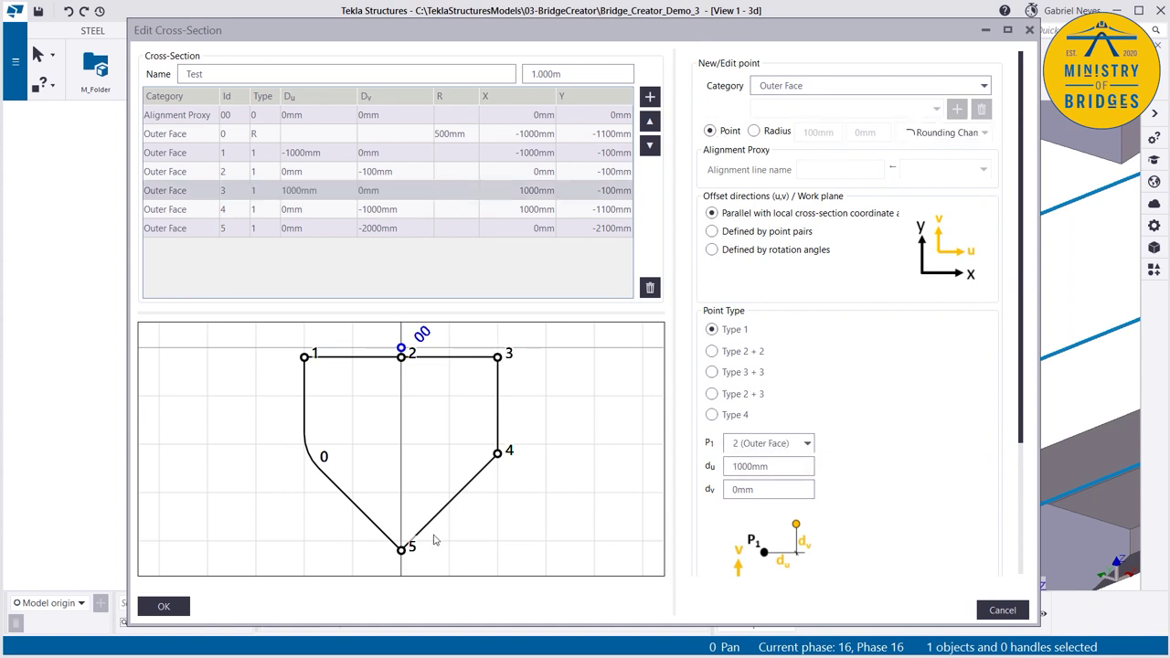
click(325, 457)
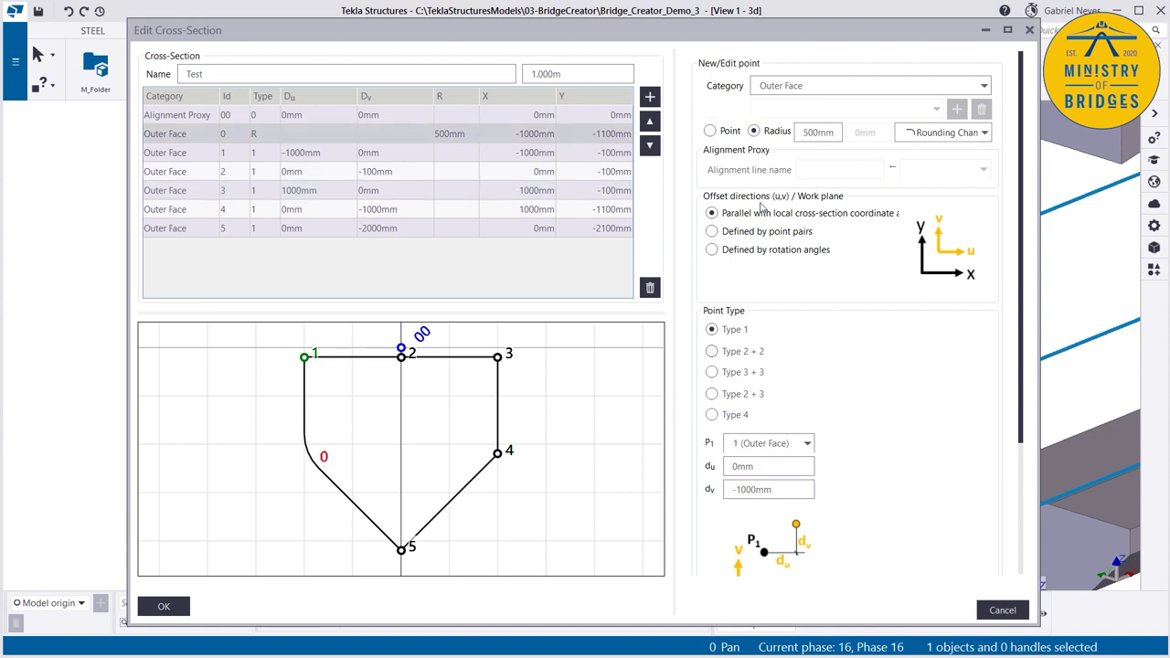
click(711, 132)
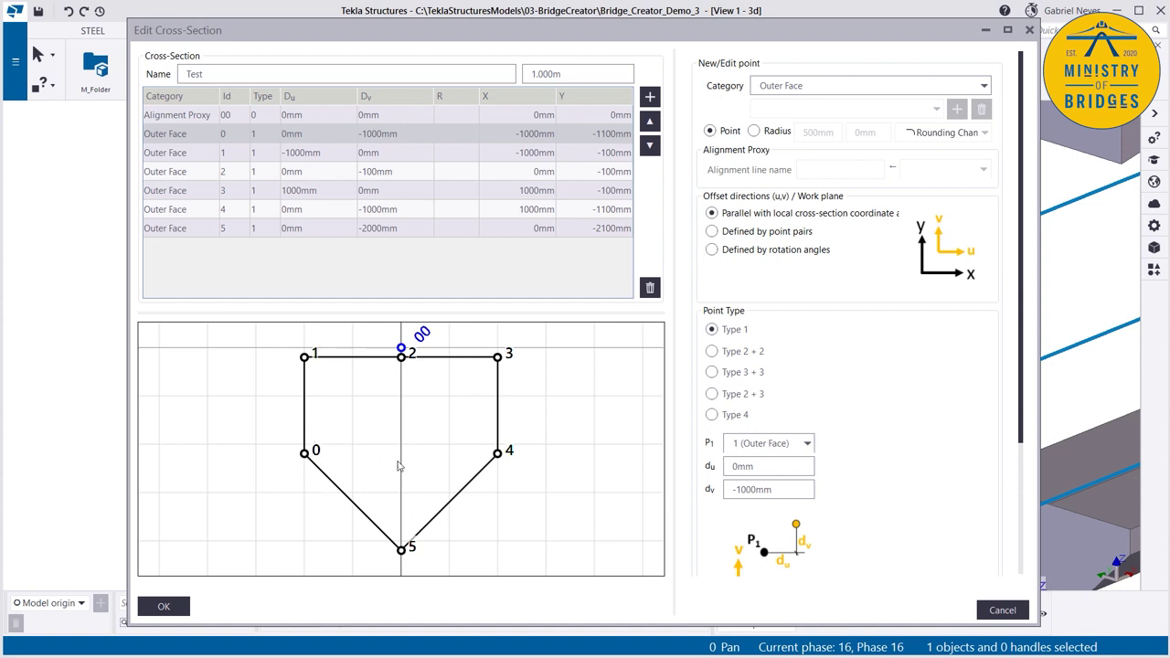
Step: Try point 3 as a 50mm chamfered radius corner, then return it to a sharp point
click(499, 356)
click(754, 131)
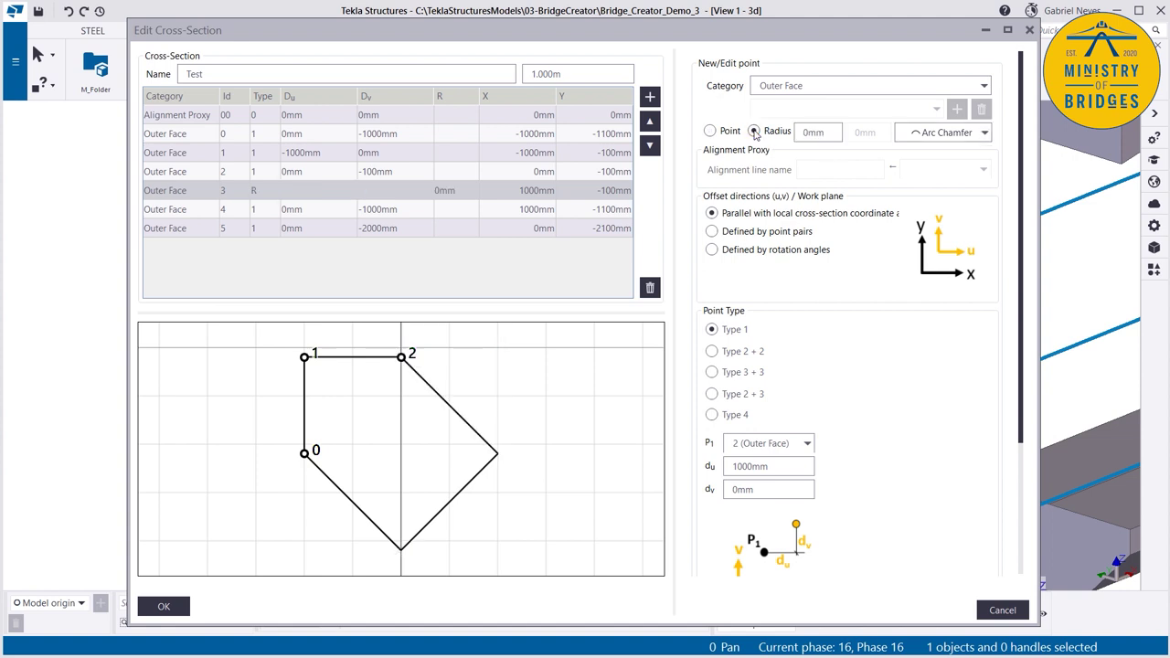
click(948, 133)
click(921, 228)
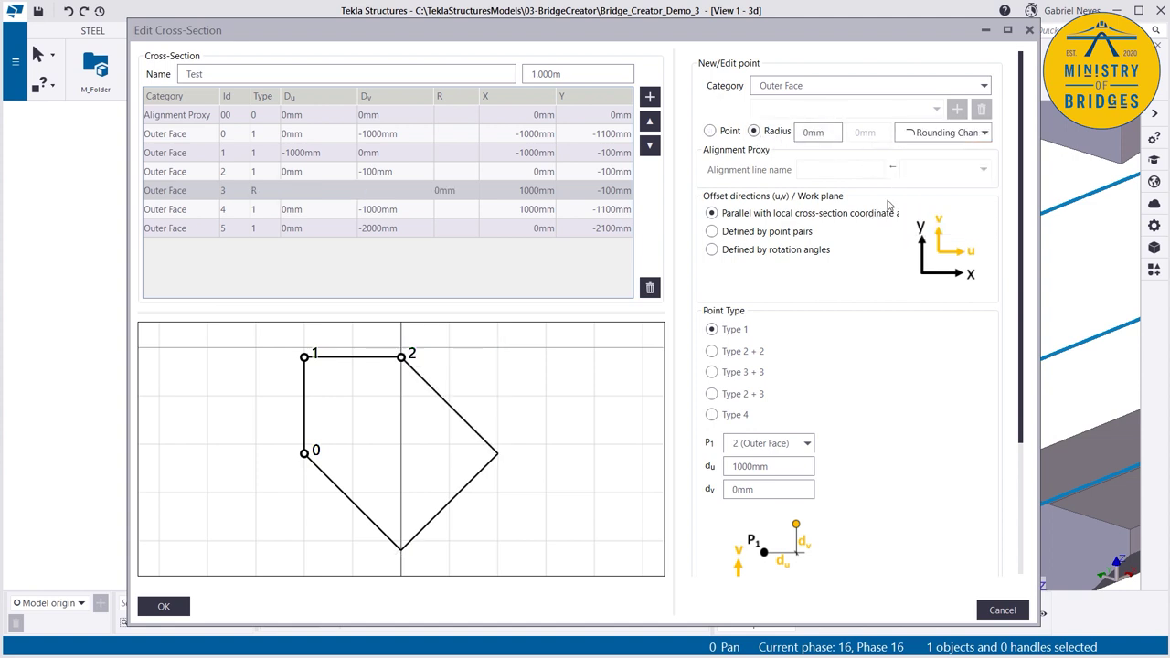
click(837, 137)
text(50)
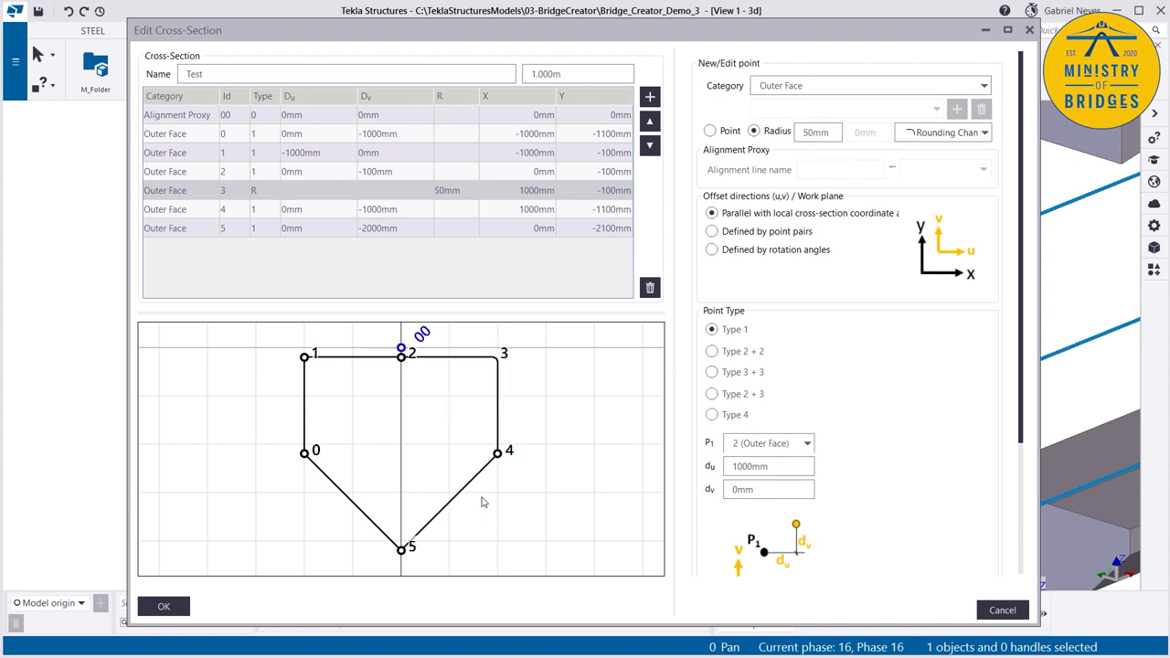
key(Return)
click(712, 131)
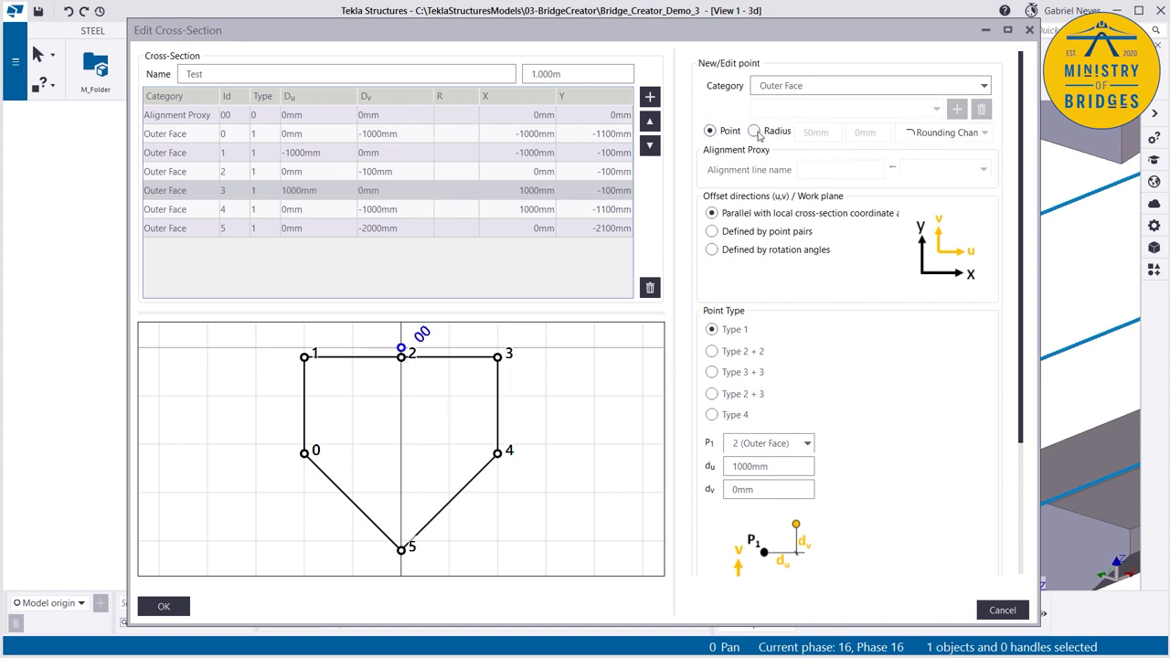
click(754, 131)
click(712, 132)
Step: From the alignment proxy, add Inner Face point A0 with du 0 and dv -100mm
click(192, 117)
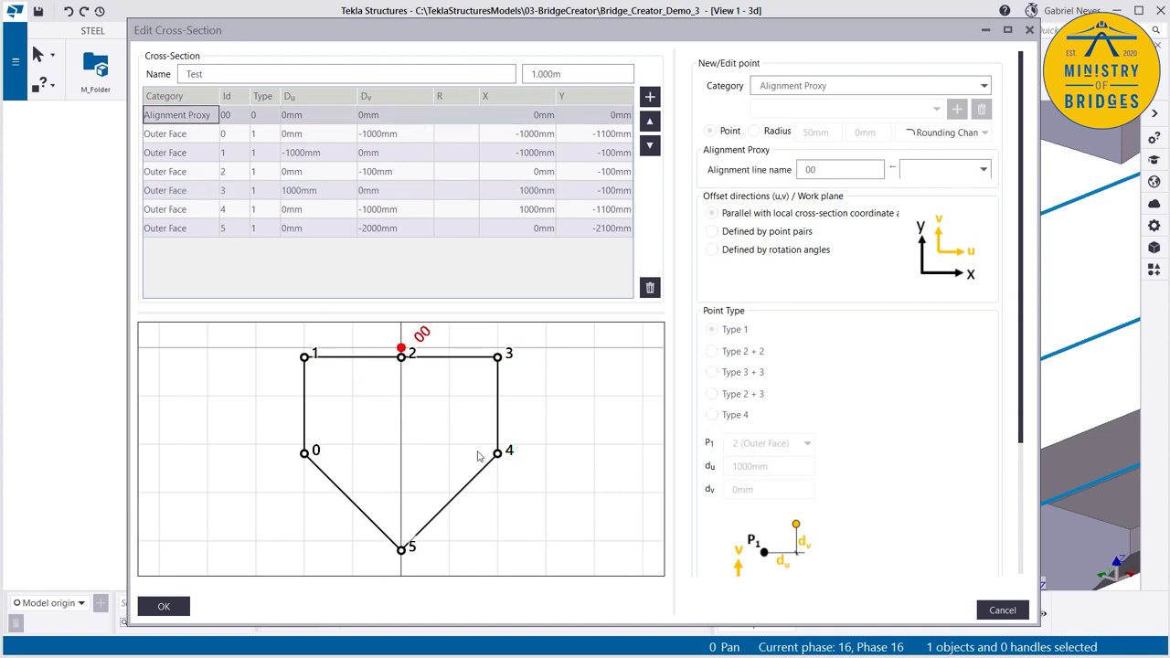
click(807, 85)
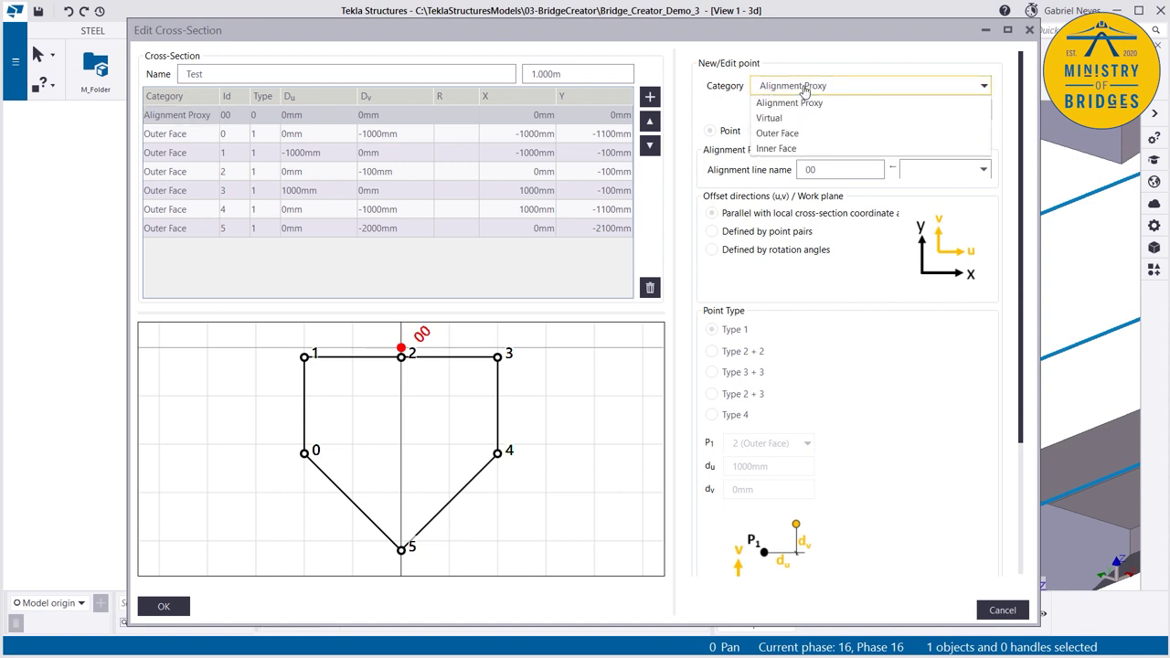
click(790, 149)
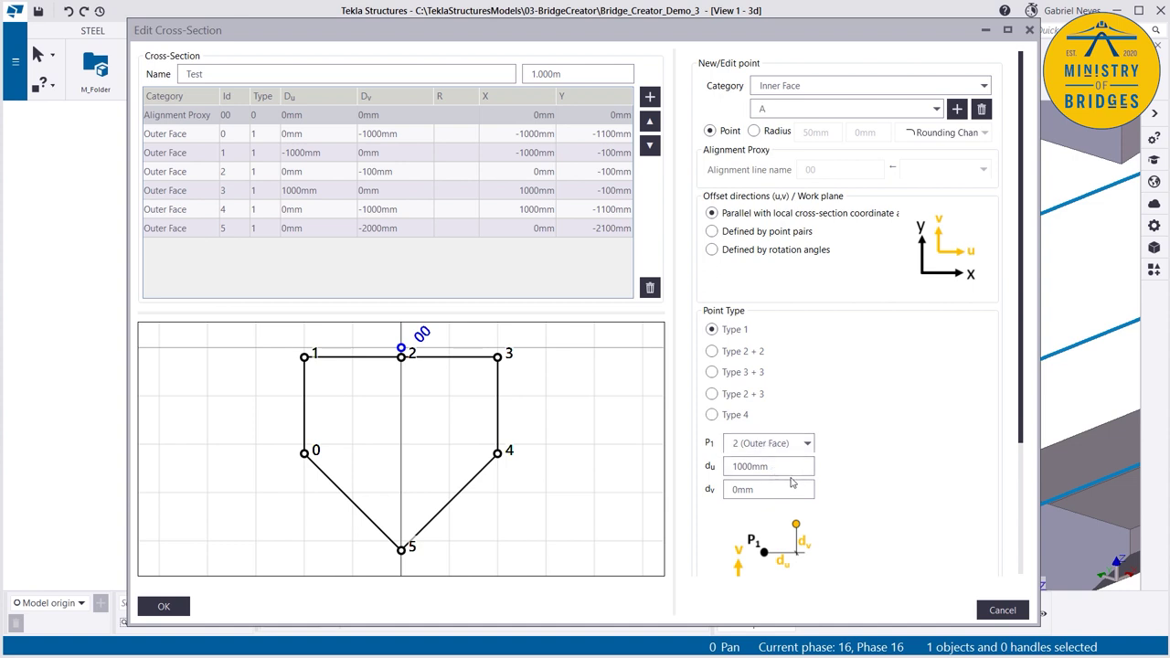
double_click(783, 468)
text(0)
key(Tab)
text(-1)
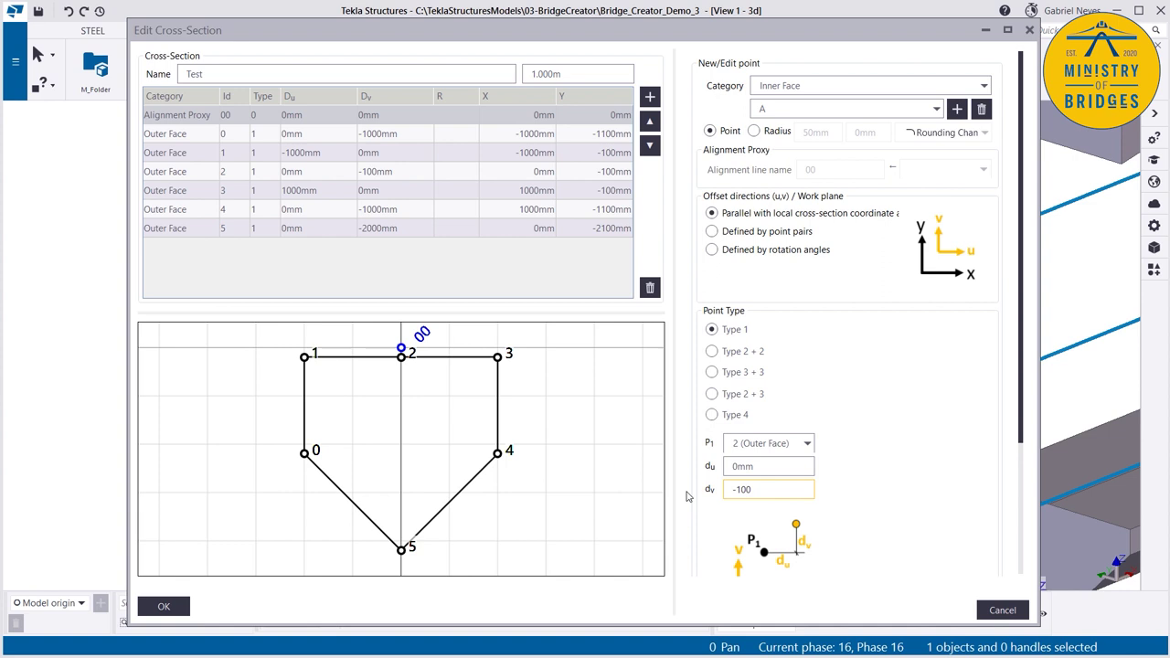
text(00)
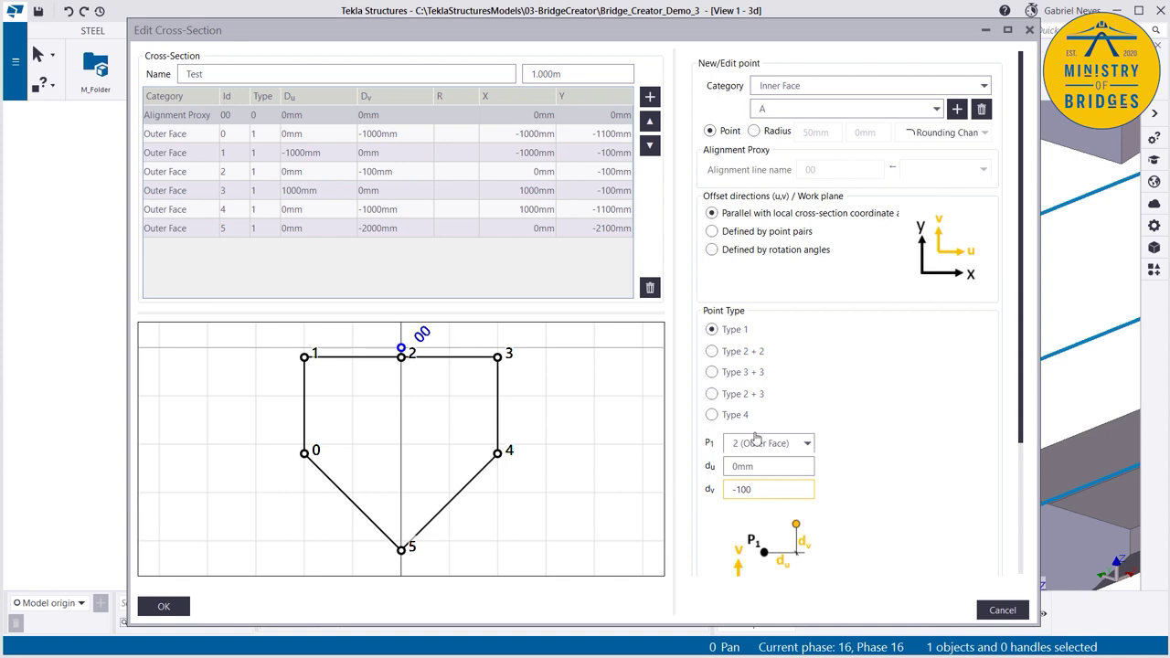
click(958, 110)
scroll(391, 357, up, 3)
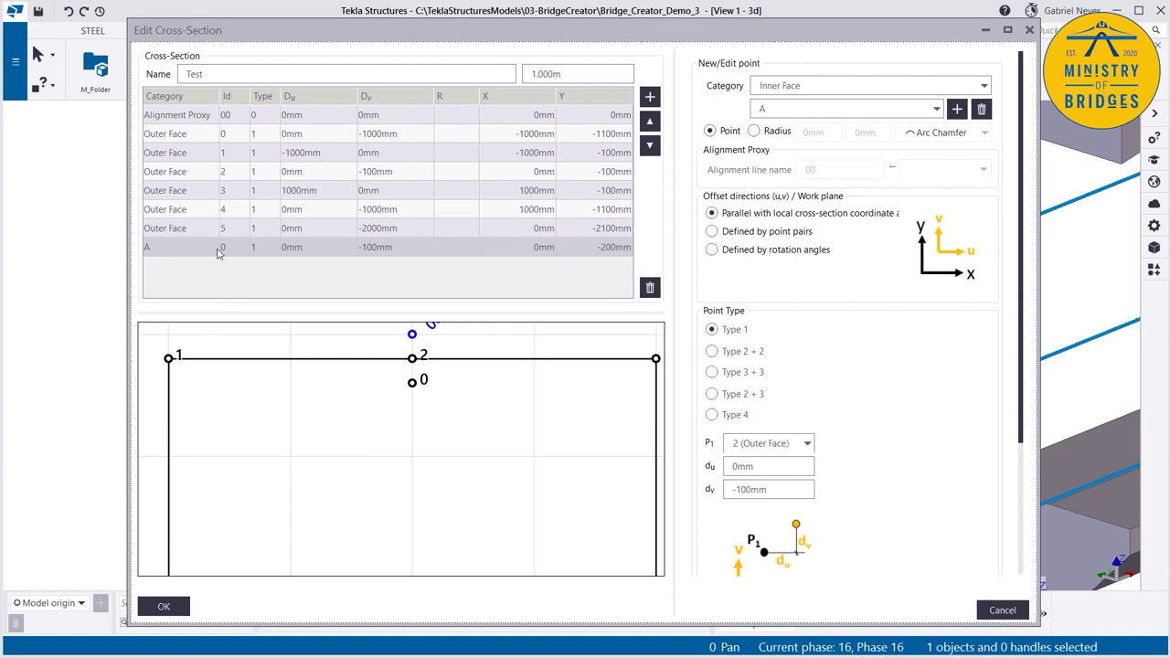
Step: Add points to inner face A until rows A 0 to A 3 exist, all at X 0mm, Y -200mm
click(174, 246)
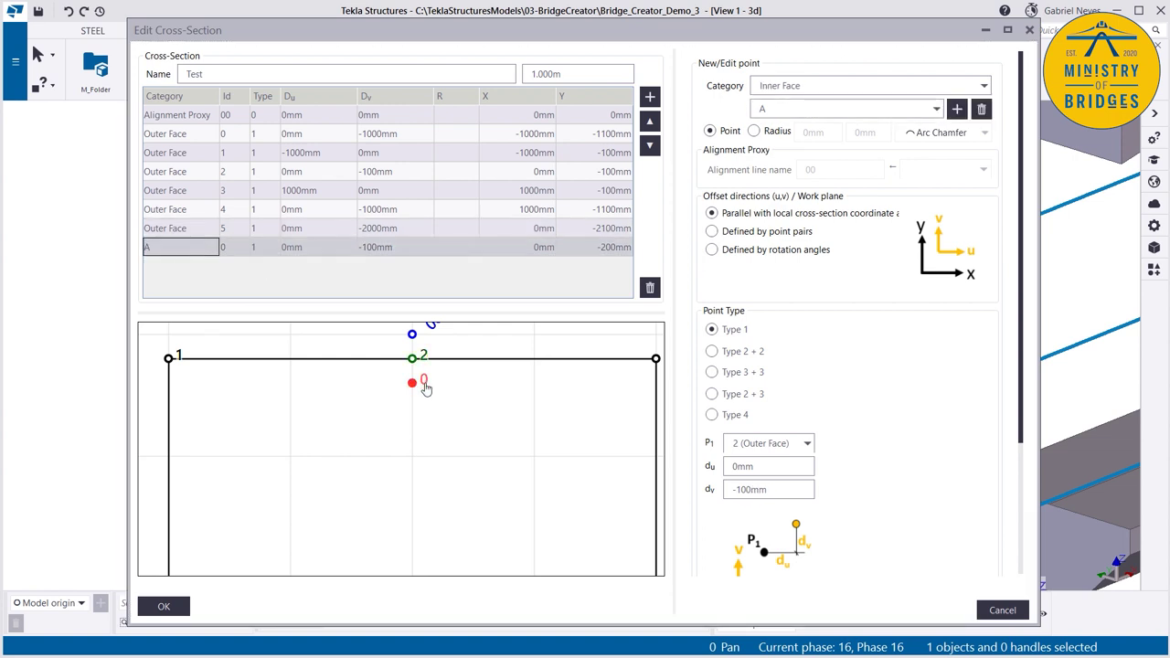
scroll(416, 384, down, 4)
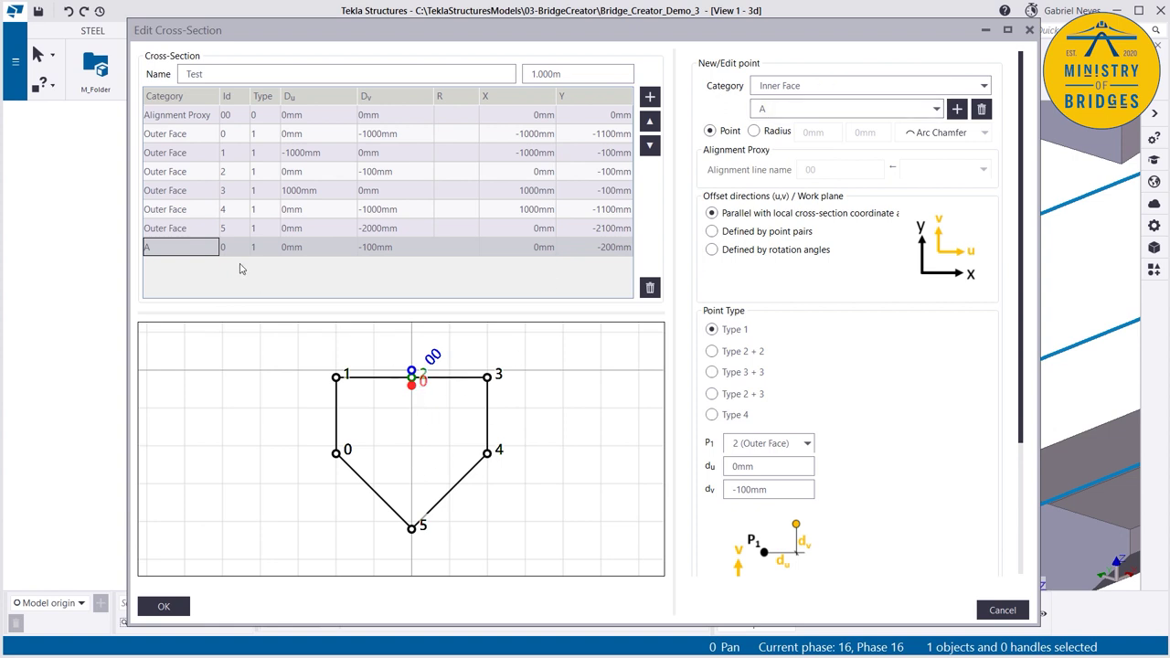
click(174, 251)
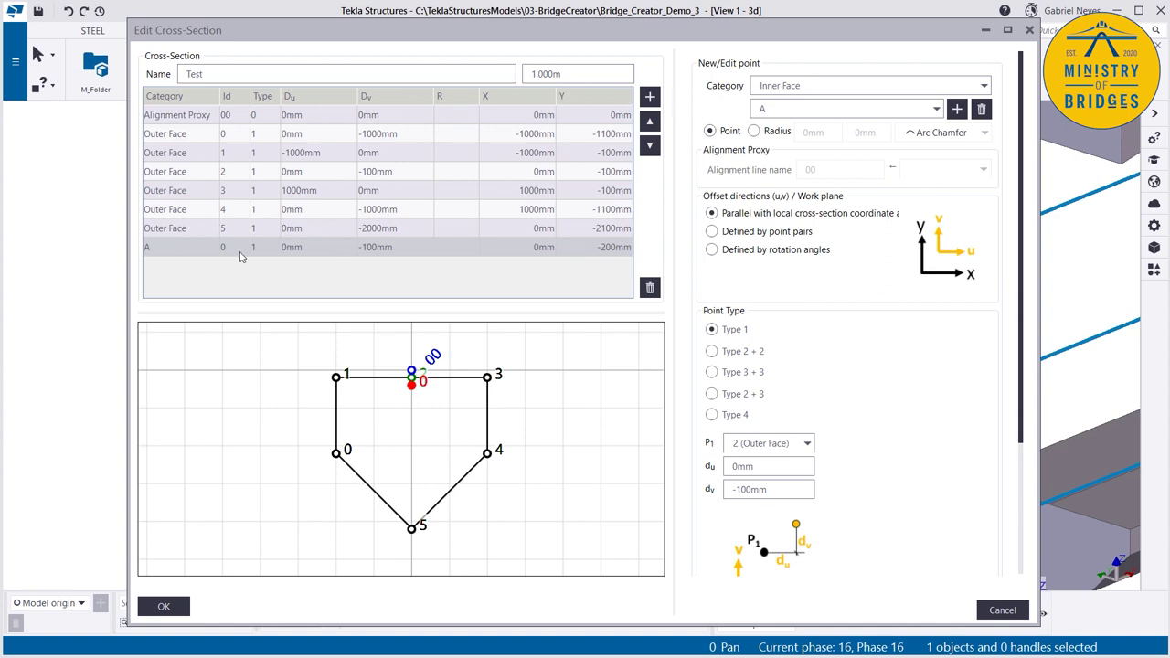
click(194, 253)
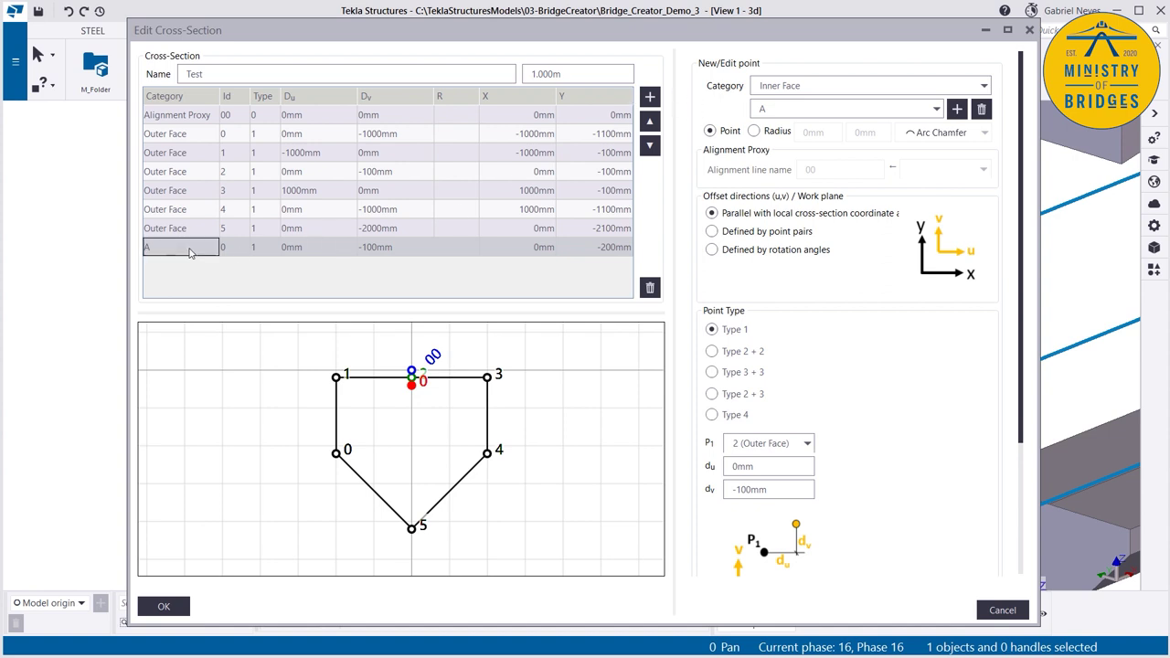
click(650, 97)
click(650, 97)
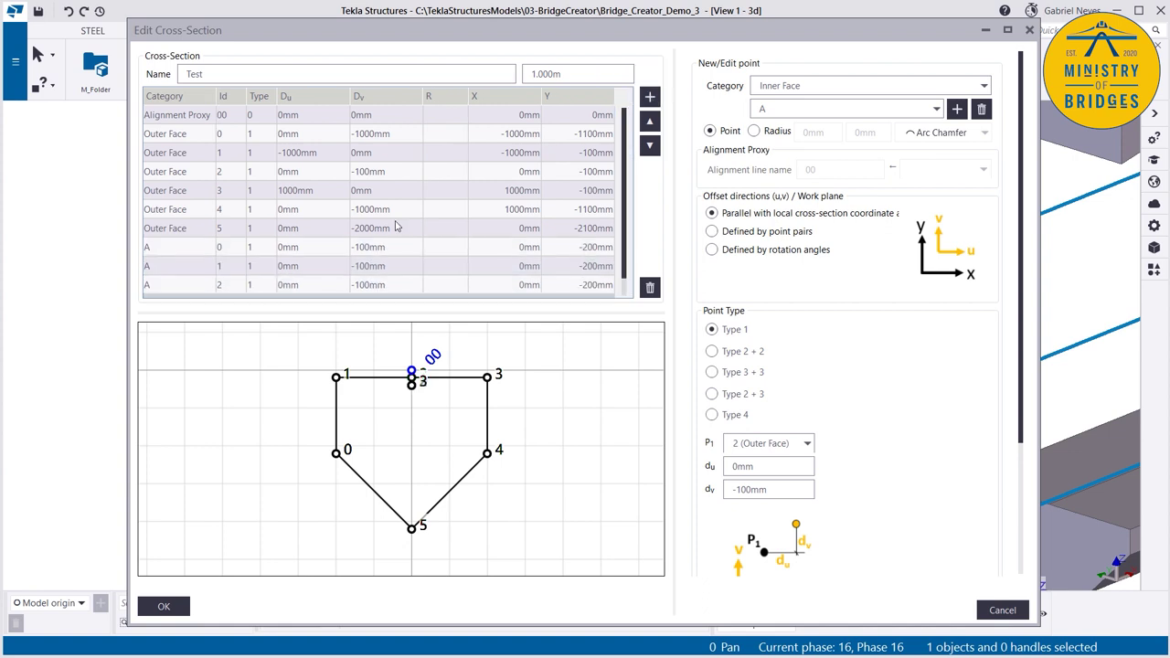
click(167, 234)
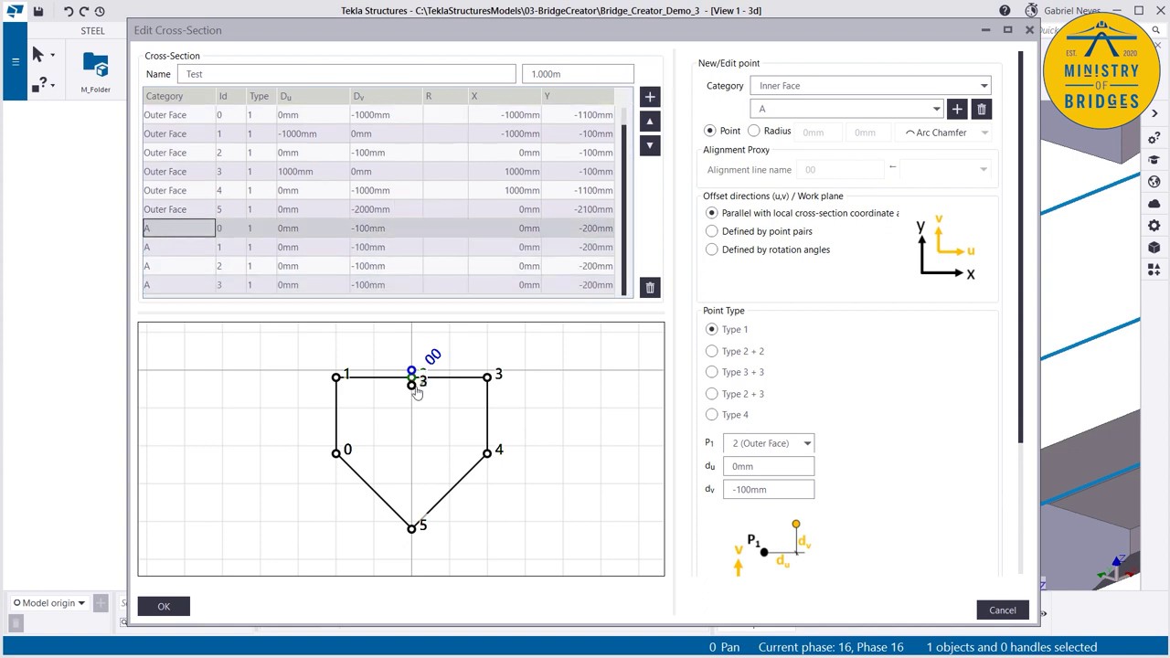
Step: Give point A 0 a du offset of -500mm and point A 1 a du offset of 600mm
click(174, 232)
click(759, 467)
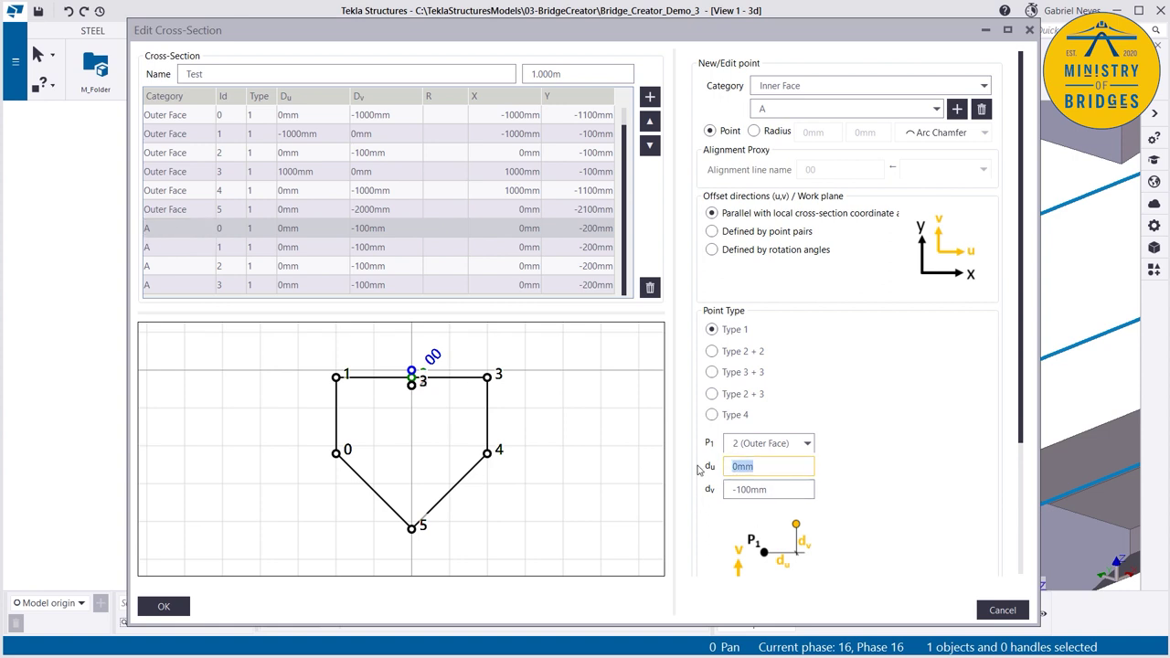
text(-500)
key(Return)
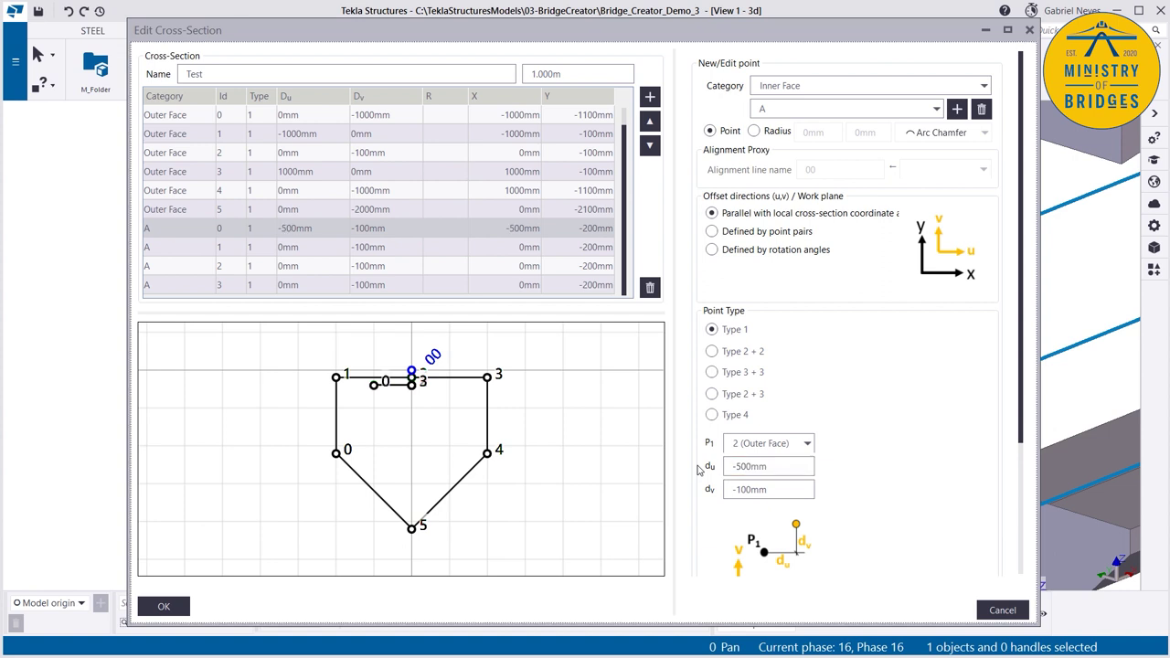
click(176, 248)
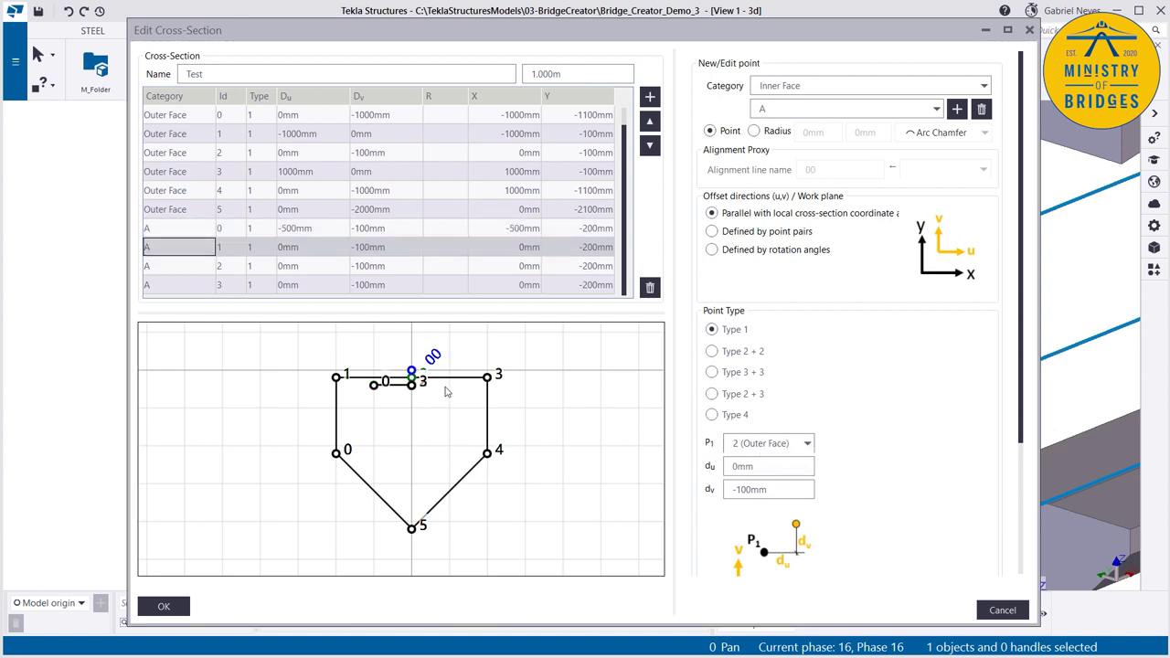
double_click(743, 467)
text(600)
key(Return)
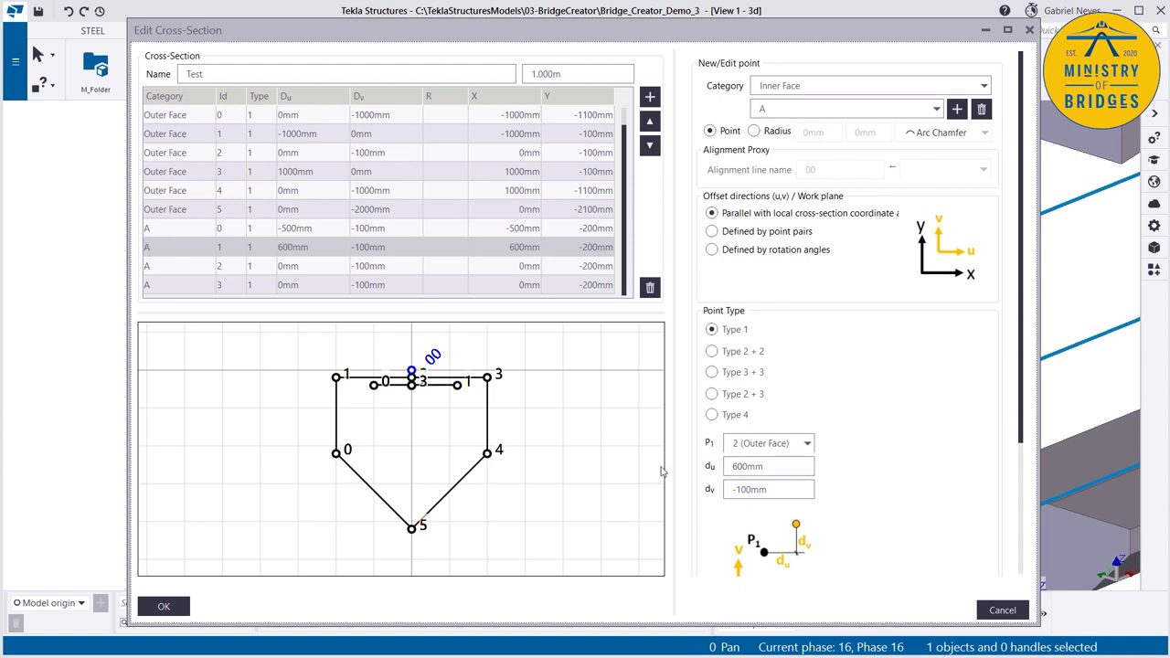
Step: Measure point A 2 from 1 (A) with a dv offset of -300mm
click(187, 267)
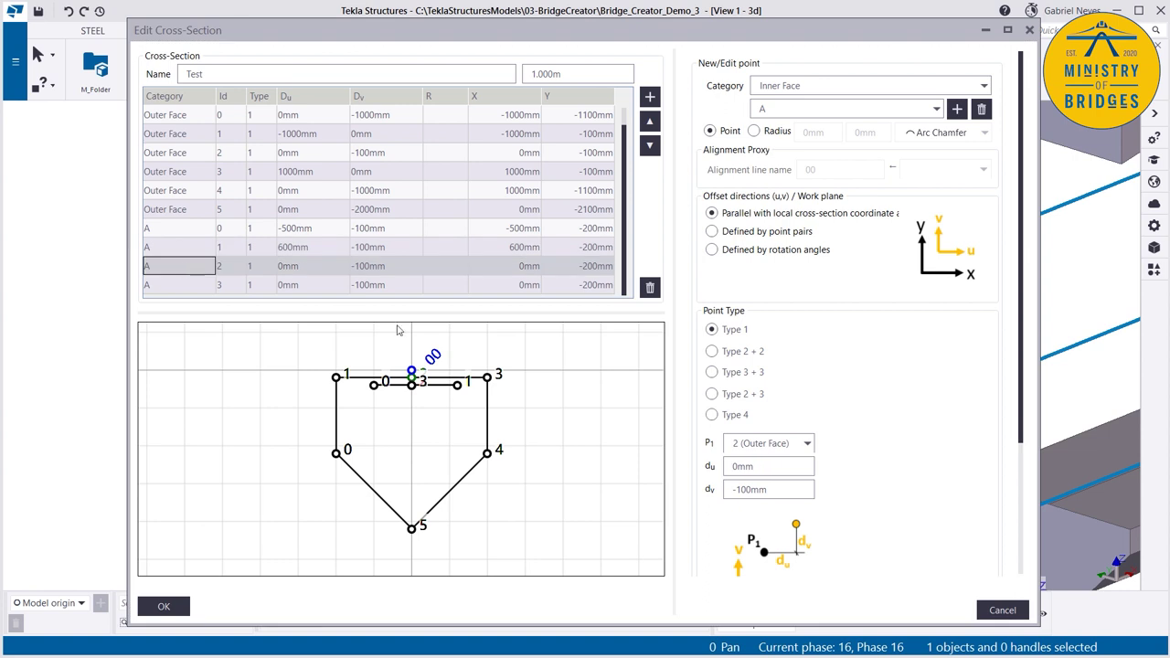
click(776, 450)
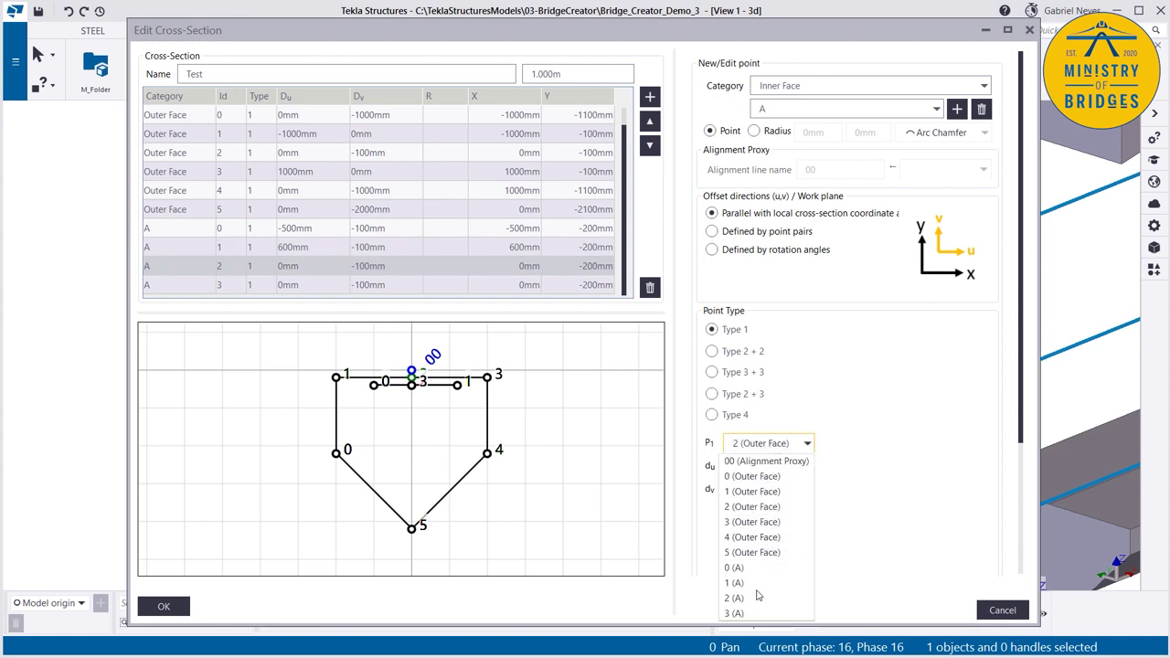
click(738, 583)
click(741, 490)
click(737, 490)
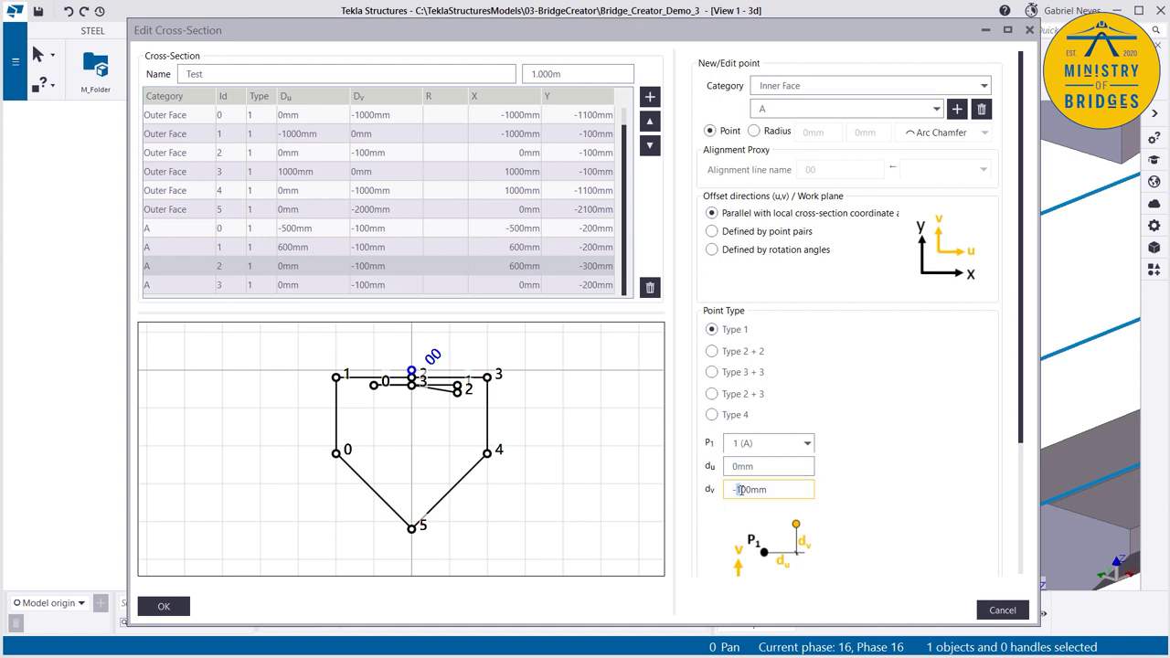
text(3)
click(759, 467)
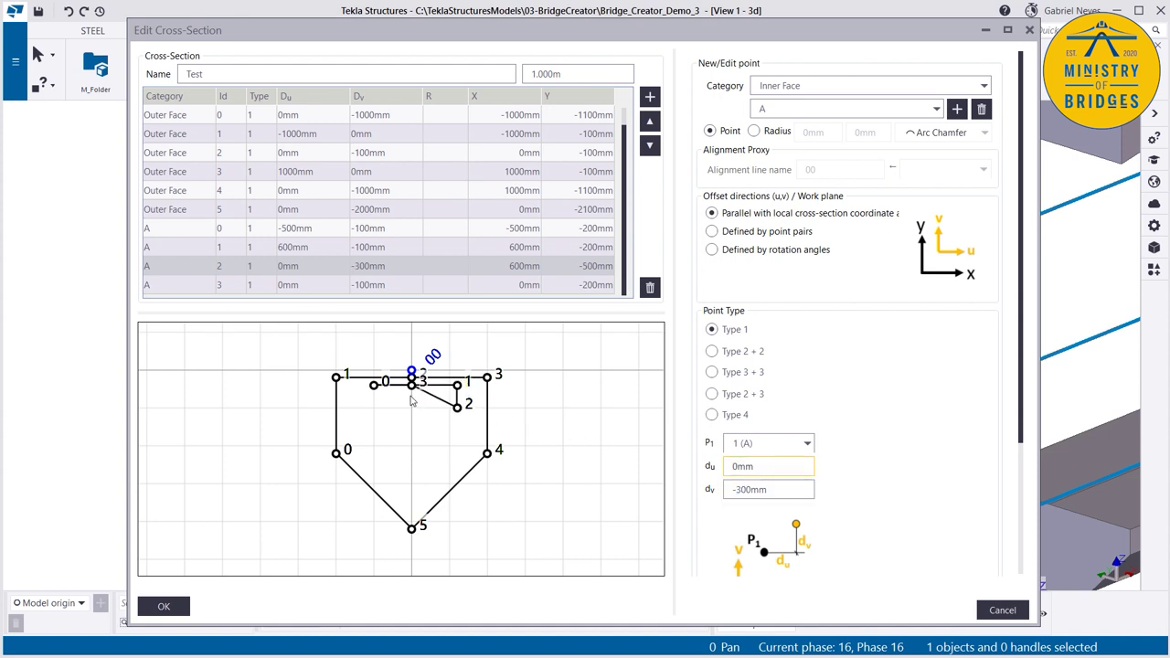
Step: Measure point A 3 from 0 (A) with a dv offset of -300mm
click(178, 286)
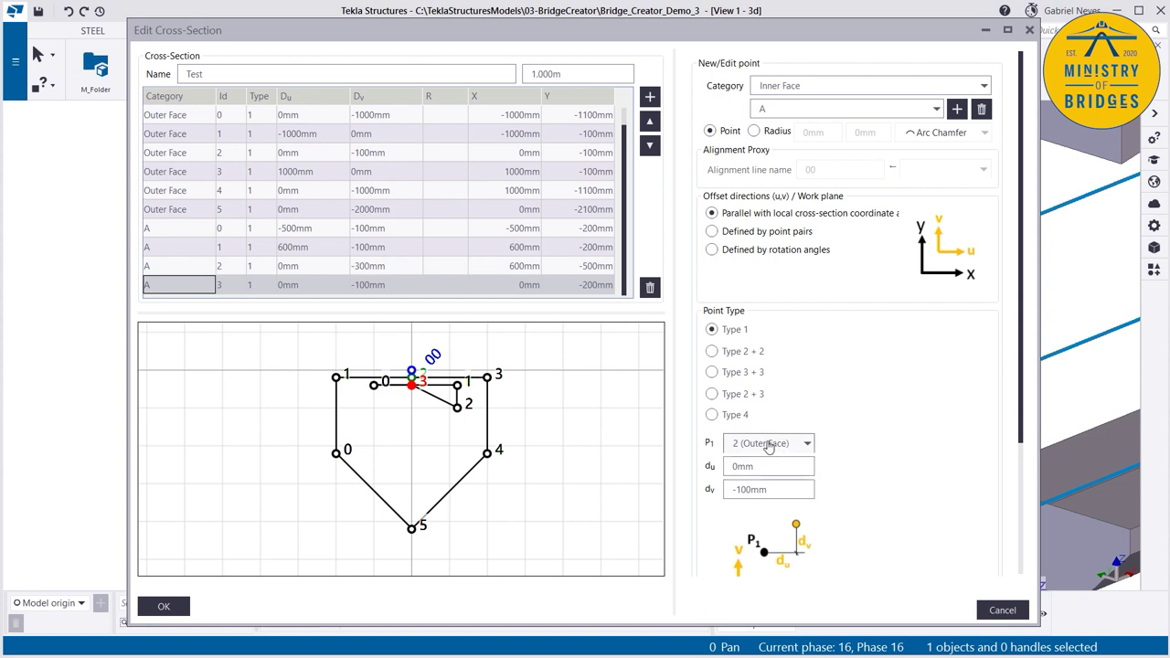
click(766, 444)
click(734, 568)
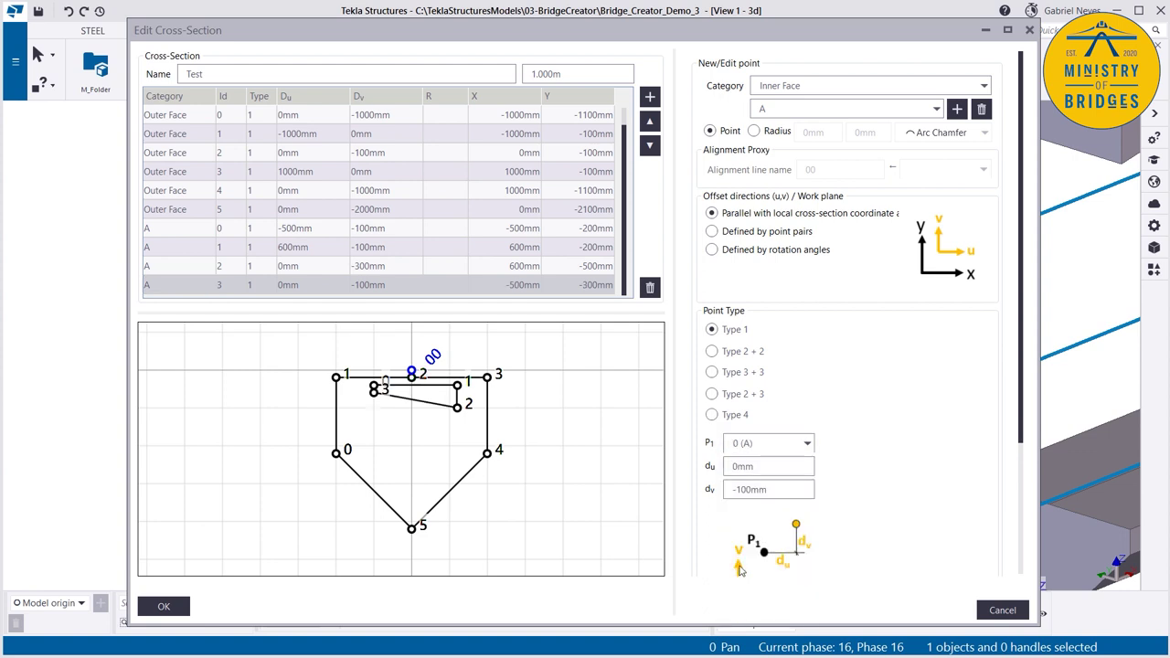
click(738, 490)
text(3)
click(764, 468)
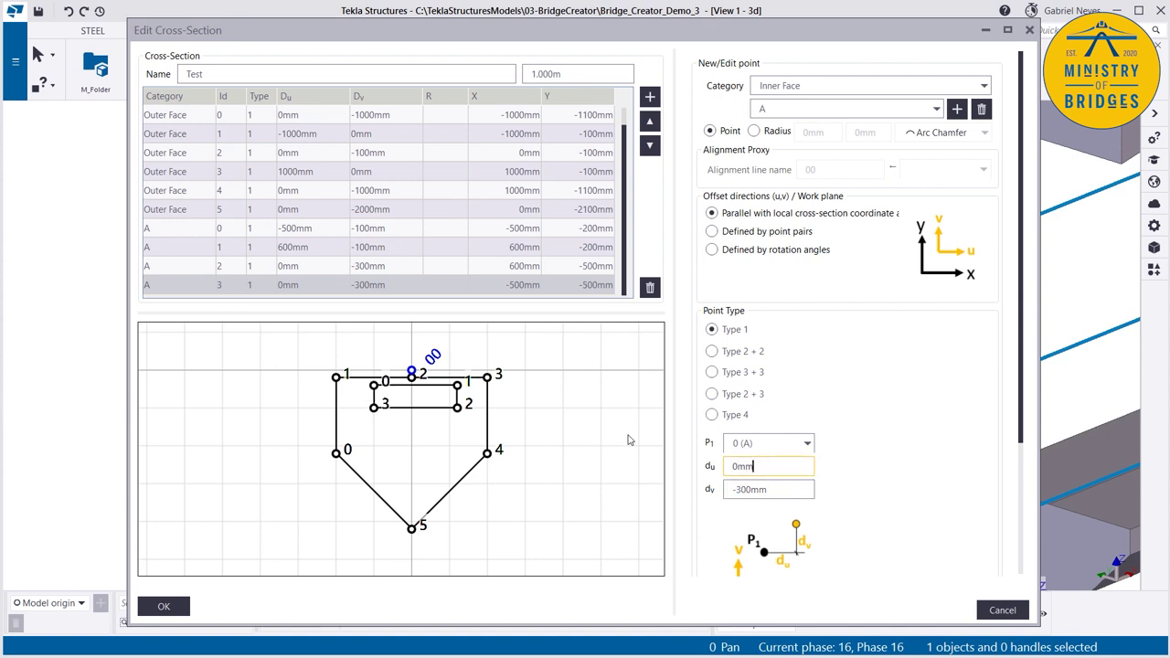
click(771, 445)
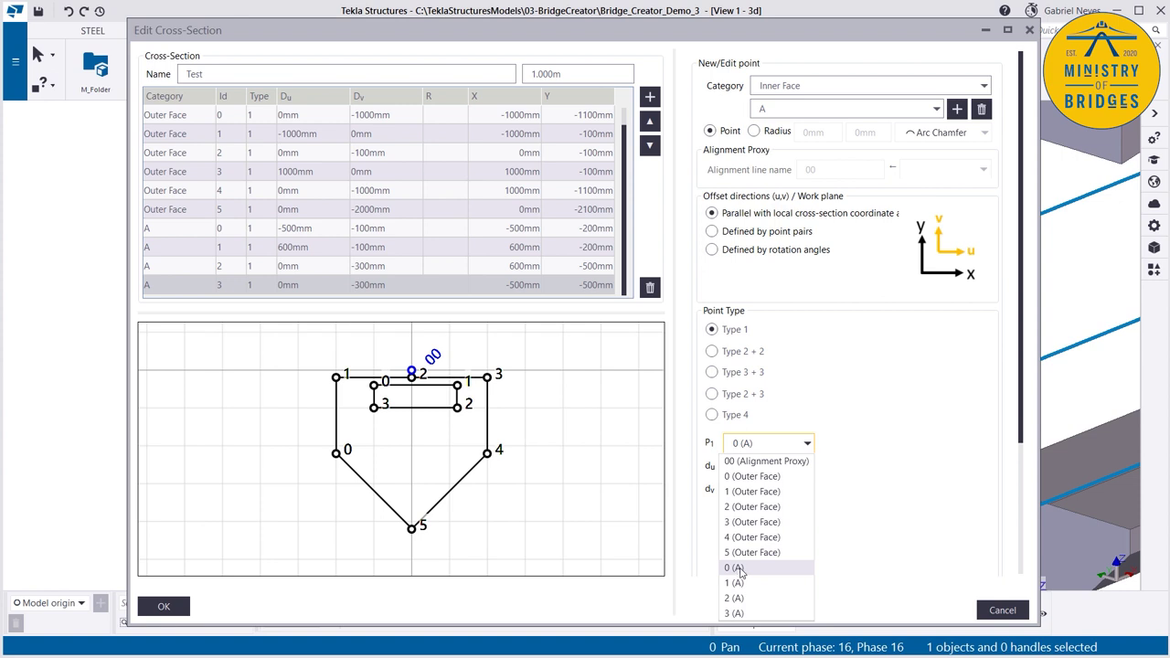
click(578, 454)
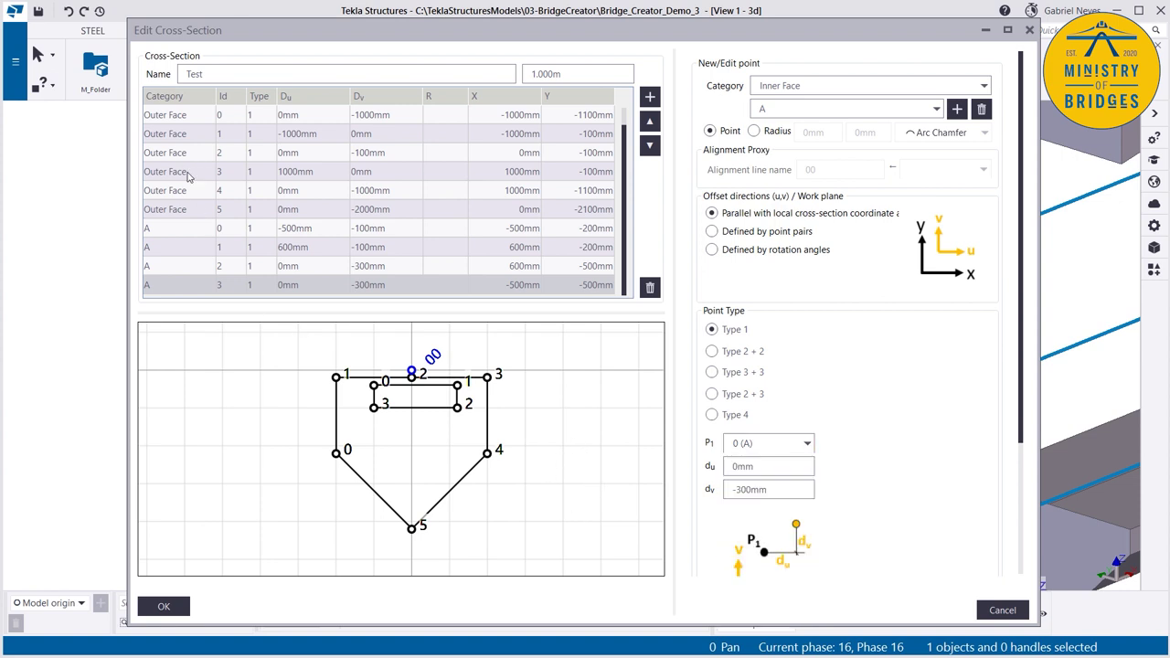
Step: Set the point category to Inner Face and enter the face name B
scroll(200, 153, up, 1)
click(188, 115)
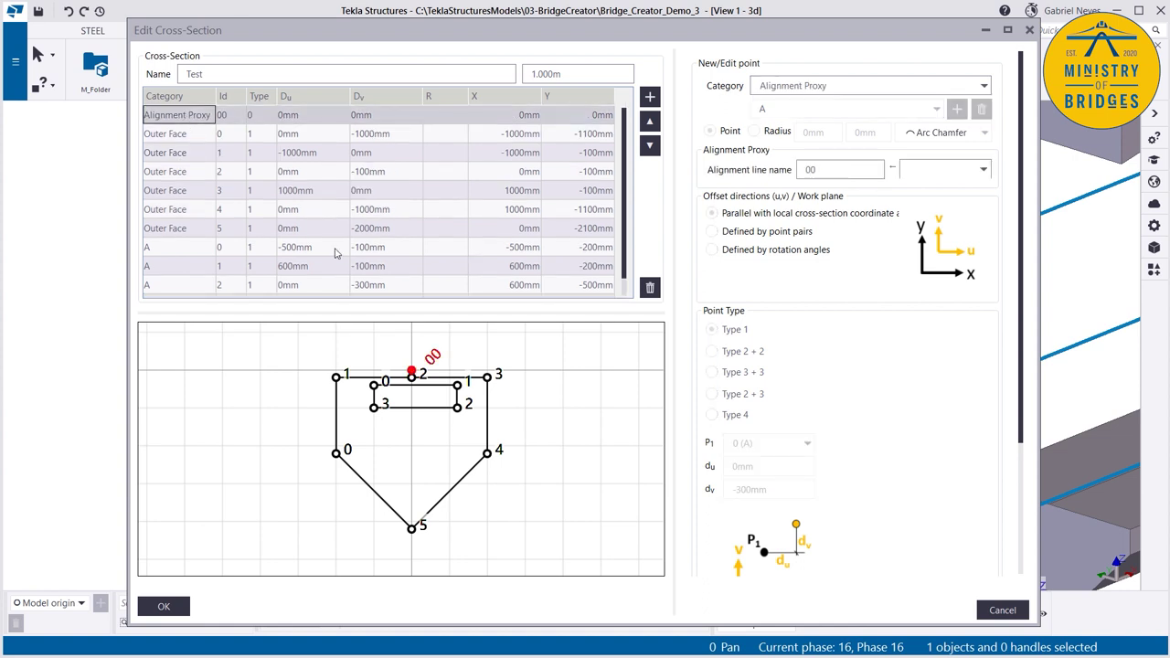
click(818, 86)
click(775, 149)
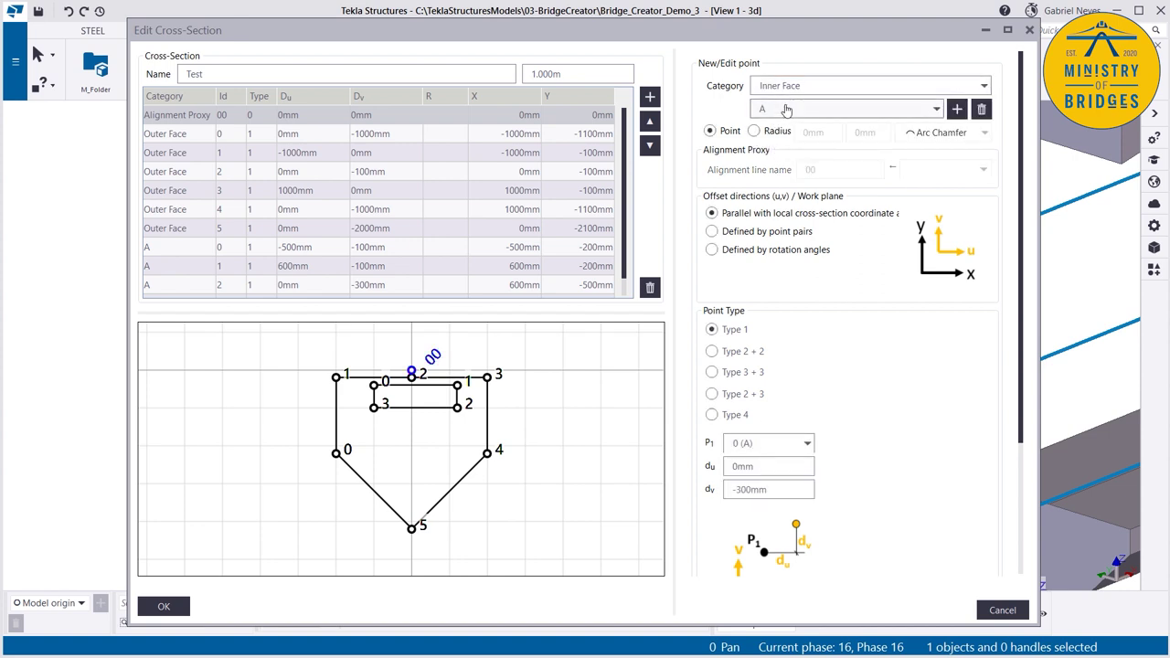
click(785, 109)
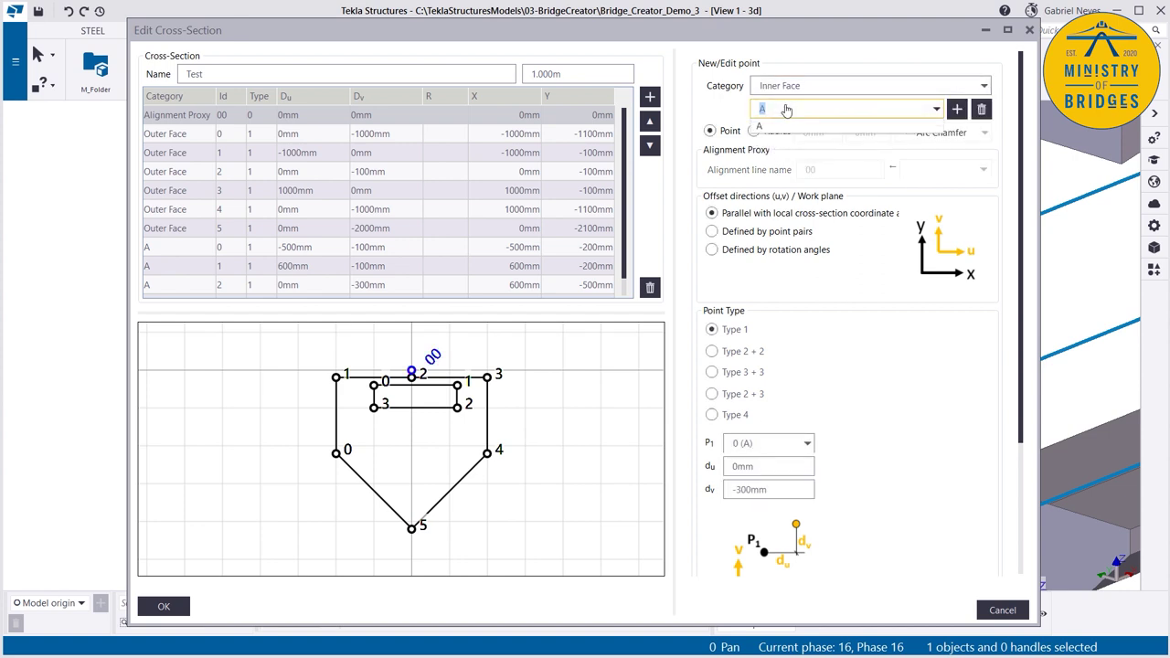
text(B)
click(957, 110)
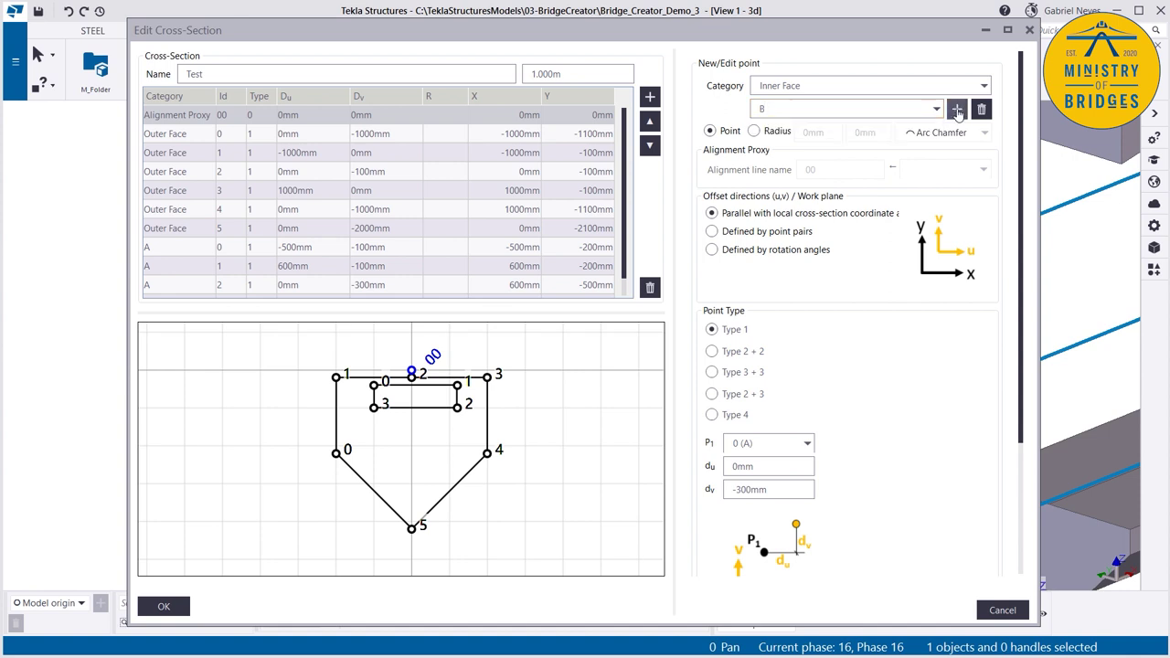
click(957, 110)
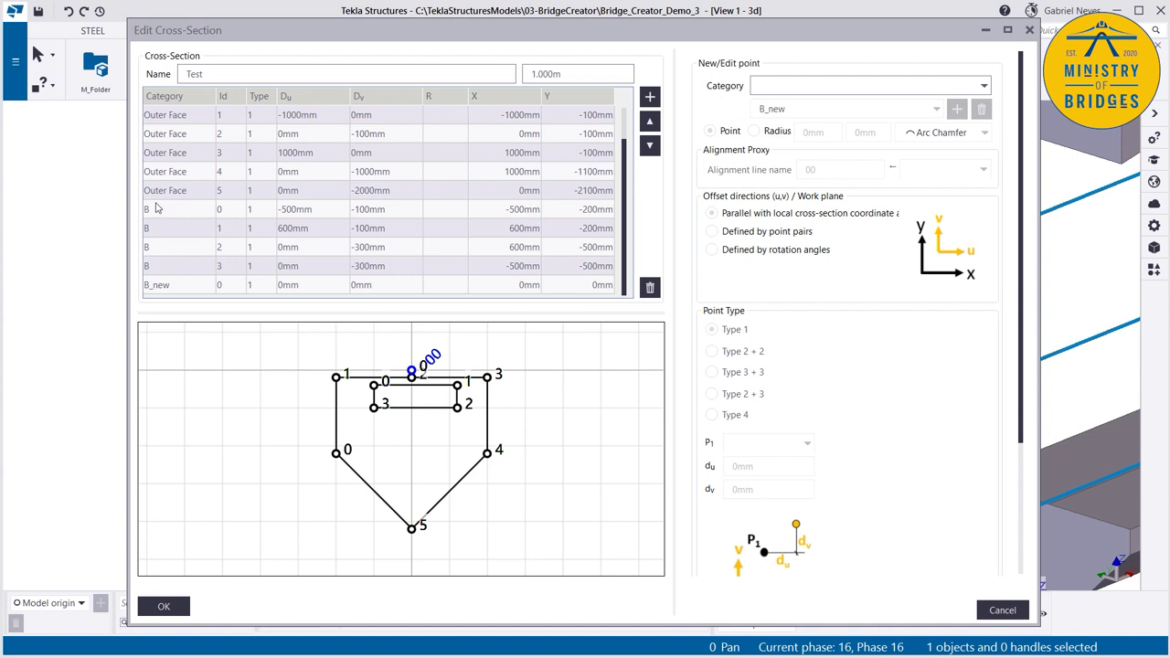
Step: Restore the existing face's name to A and name the new inner face B
click(170, 287)
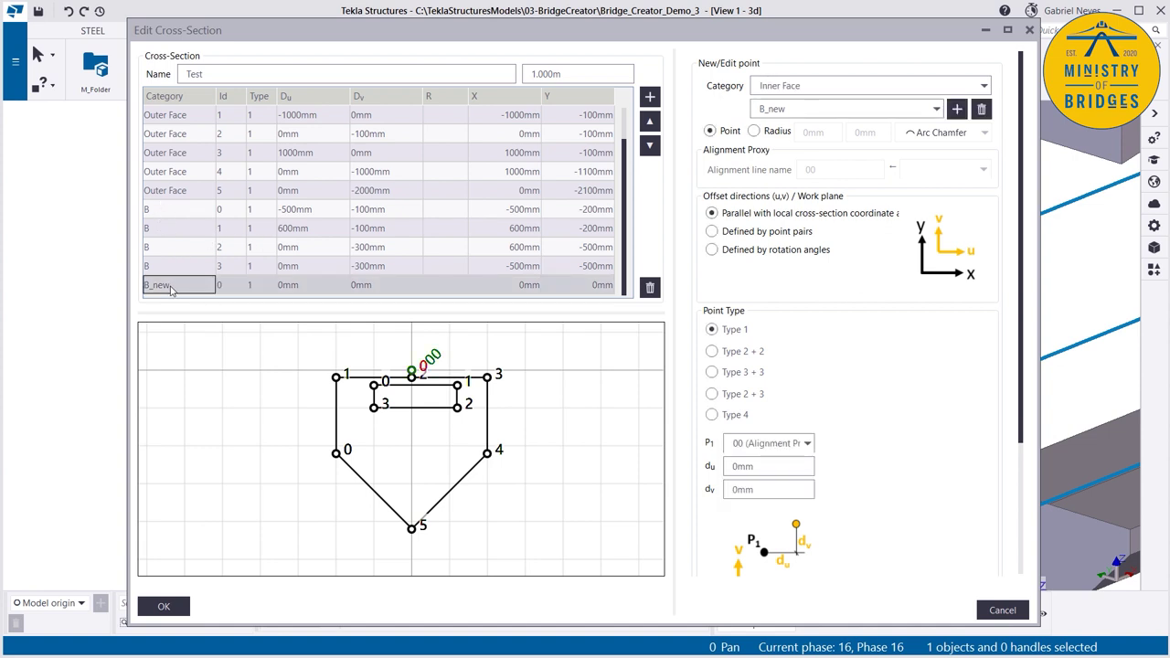
click(167, 214)
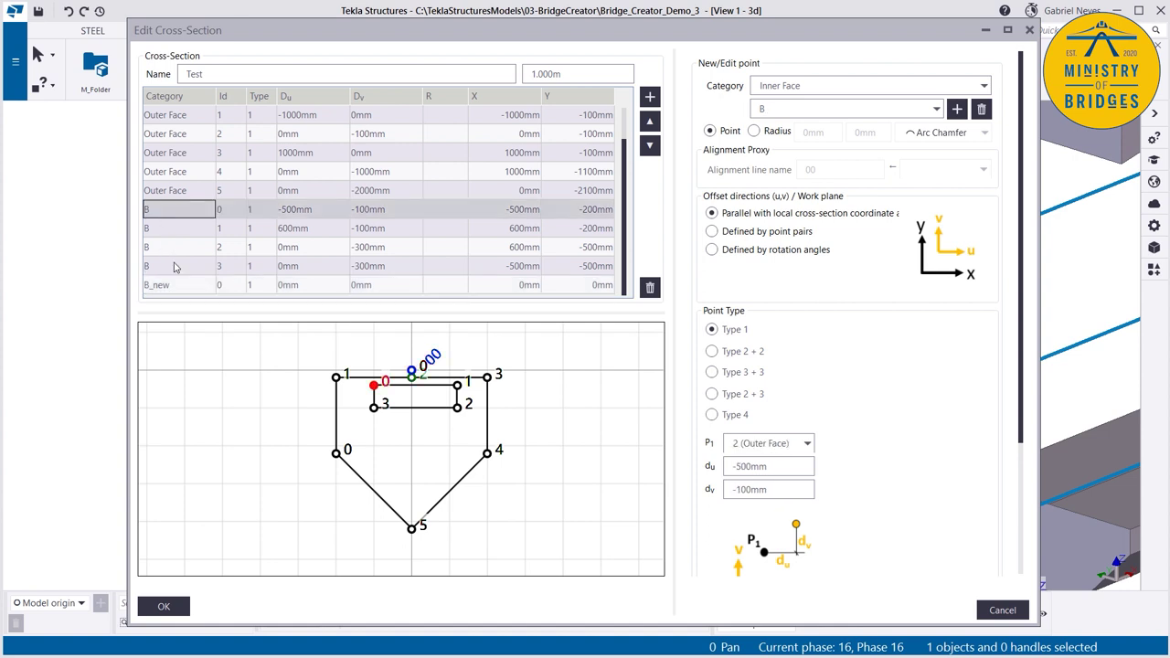
click(773, 109)
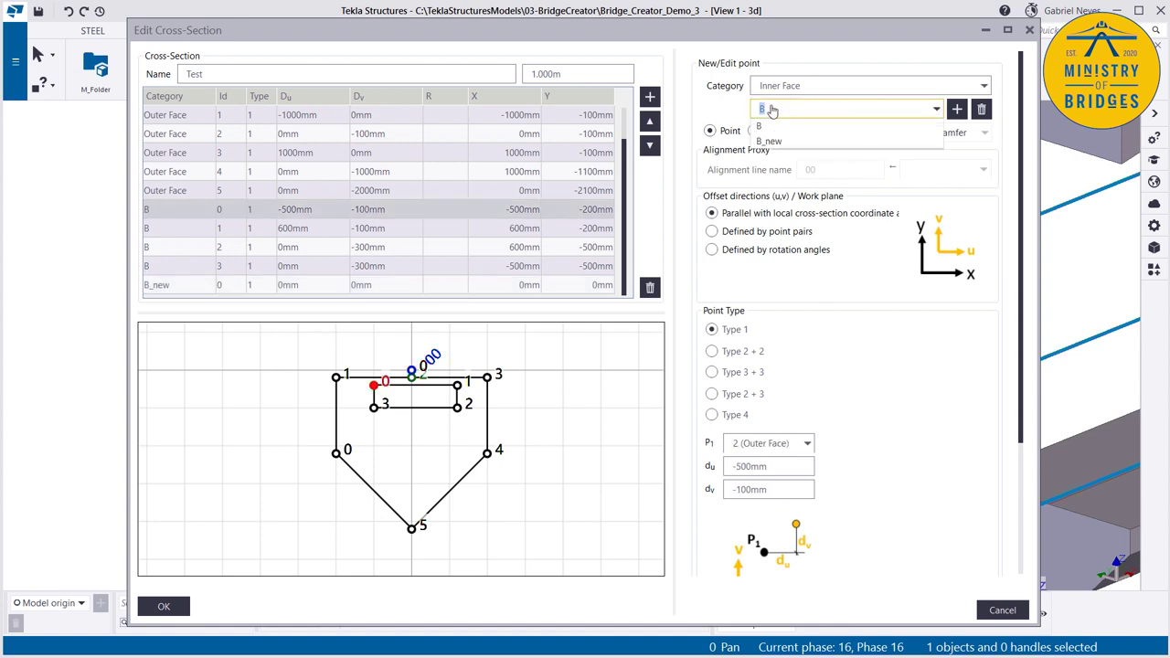
text(A)
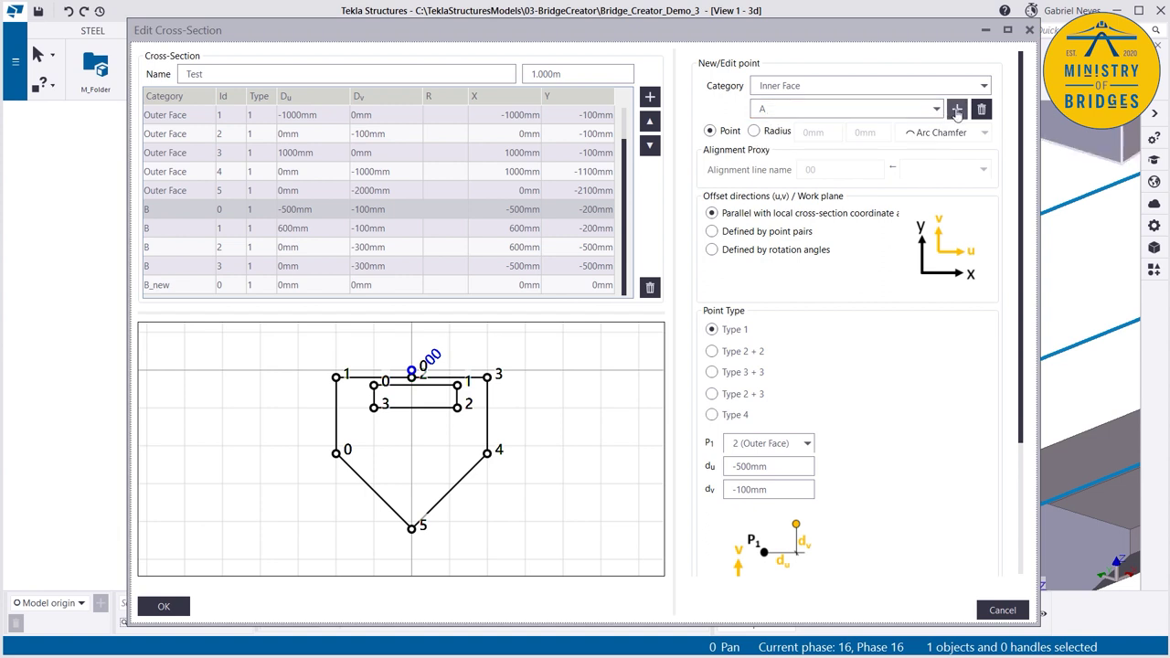
click(957, 110)
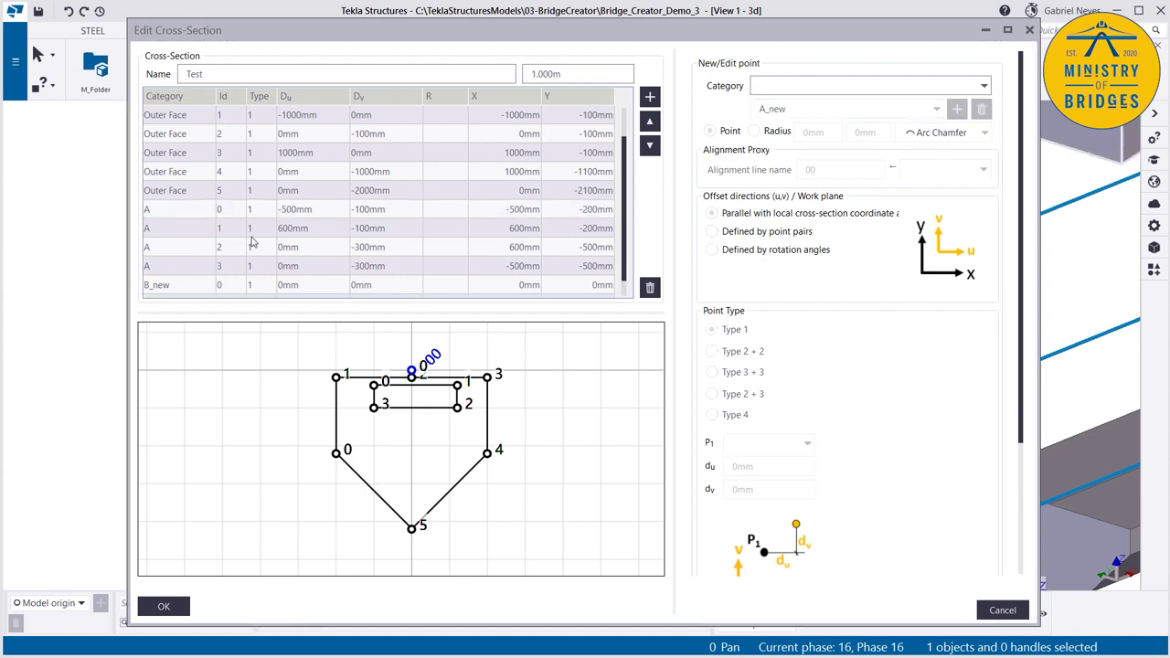
click(166, 287)
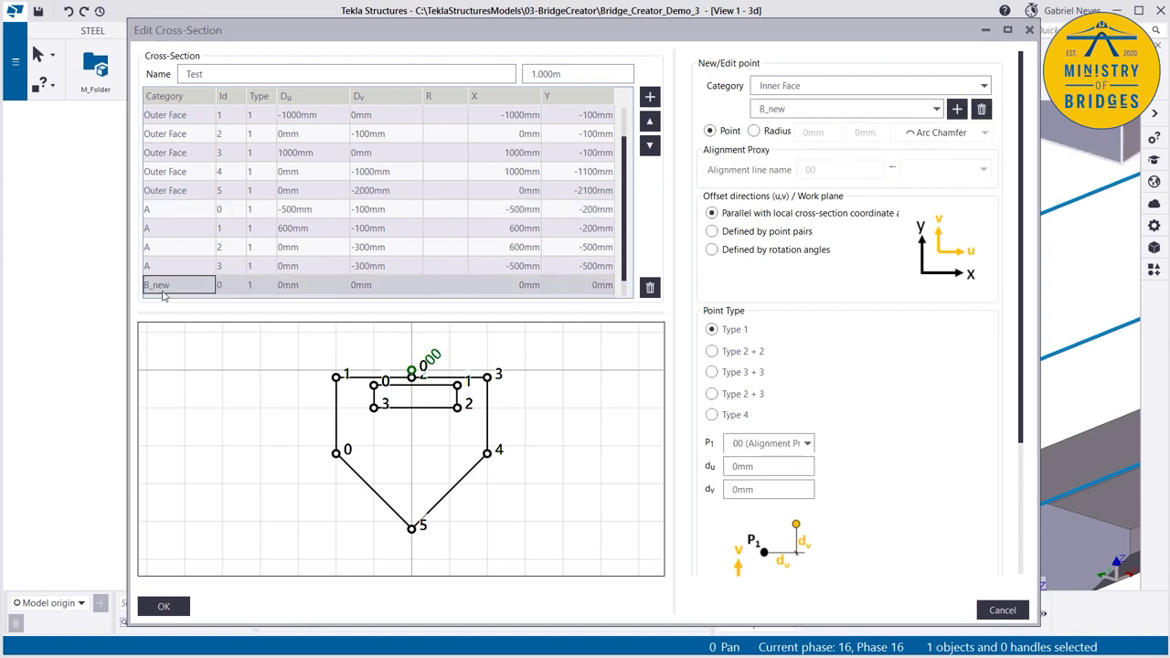
click(796, 110)
click(796, 109)
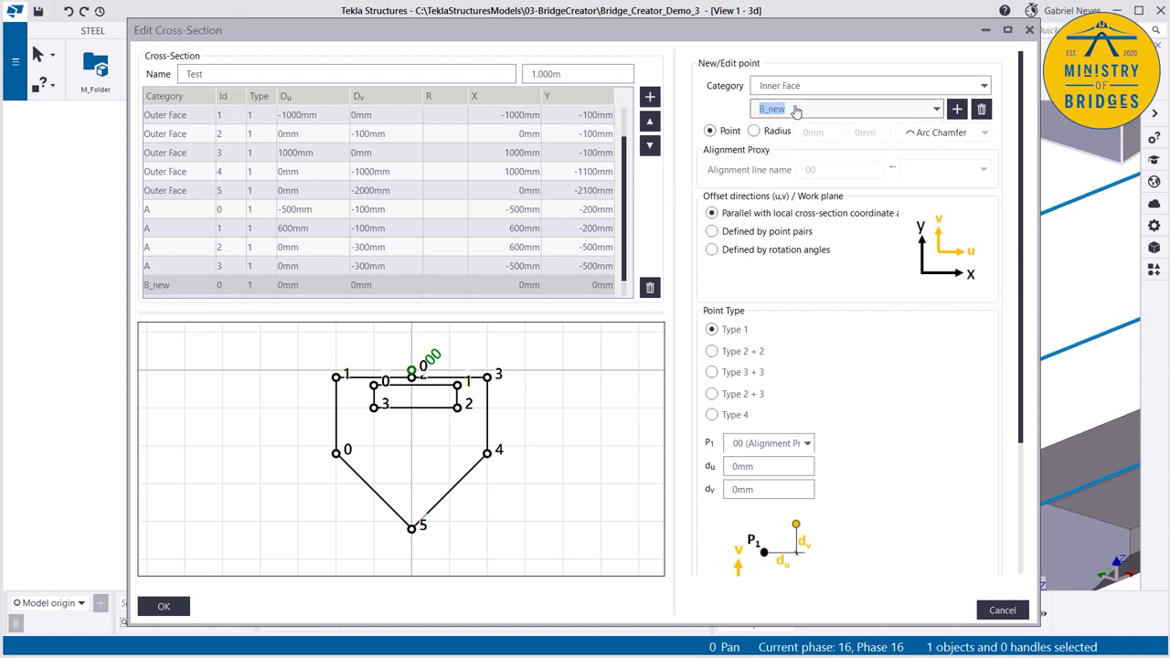
click(795, 110)
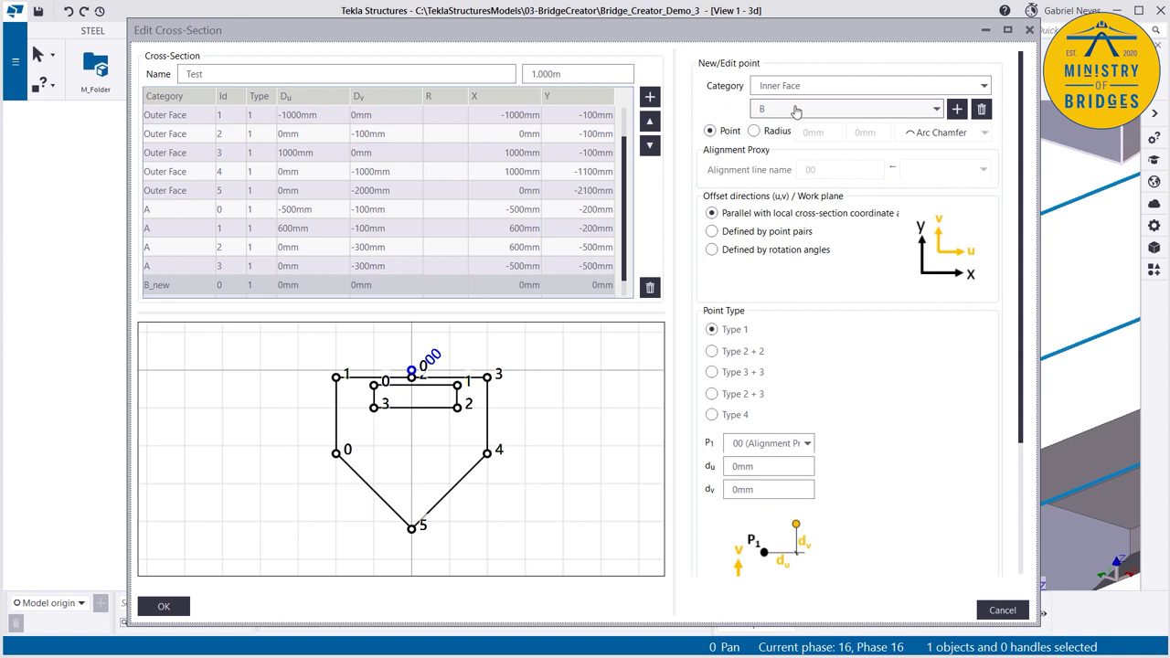
click(958, 110)
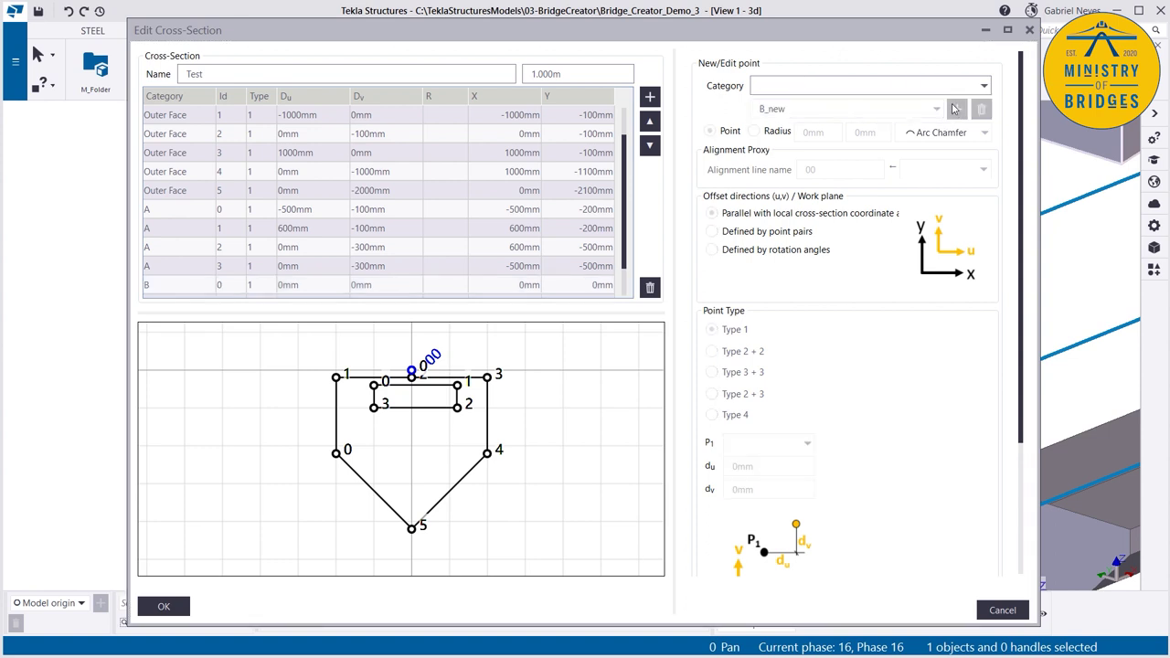
Step: Offset B 0 by 200mm from outer point 0, then add points B 1 and B 2
click(336, 453)
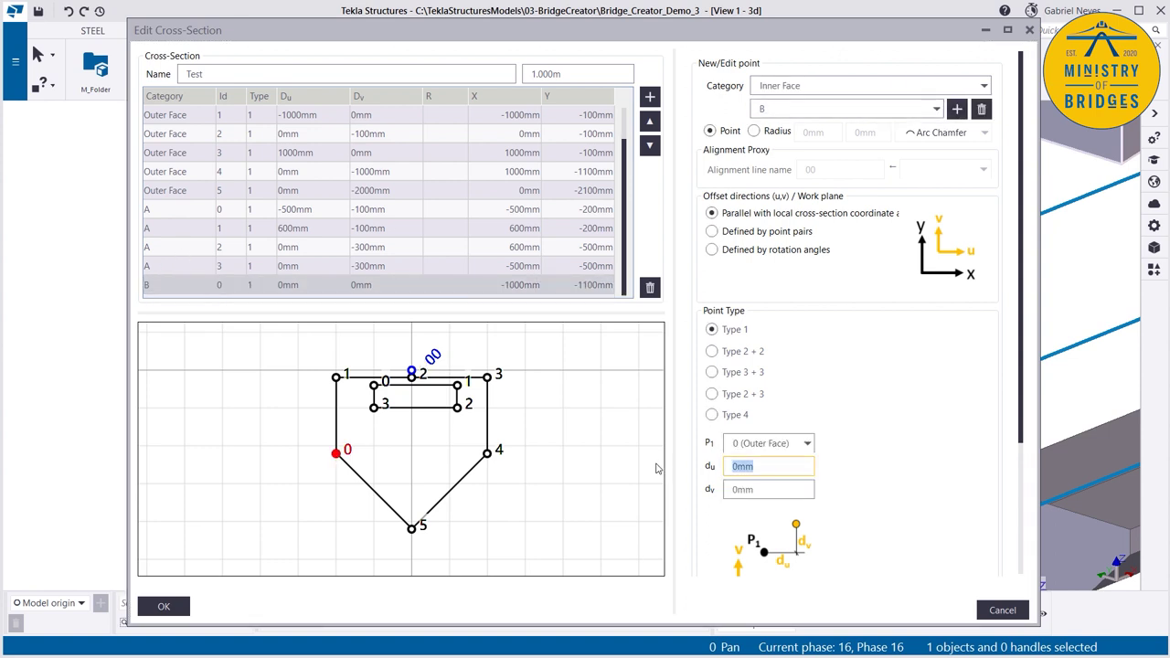
text(200)
key(Return)
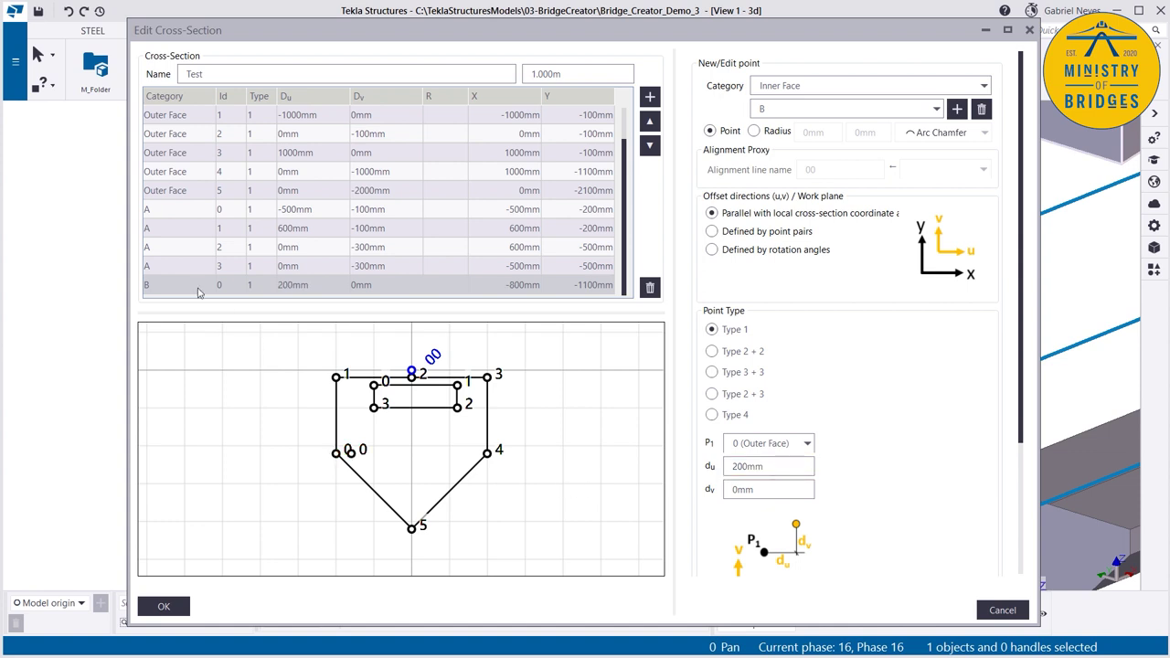
click(191, 287)
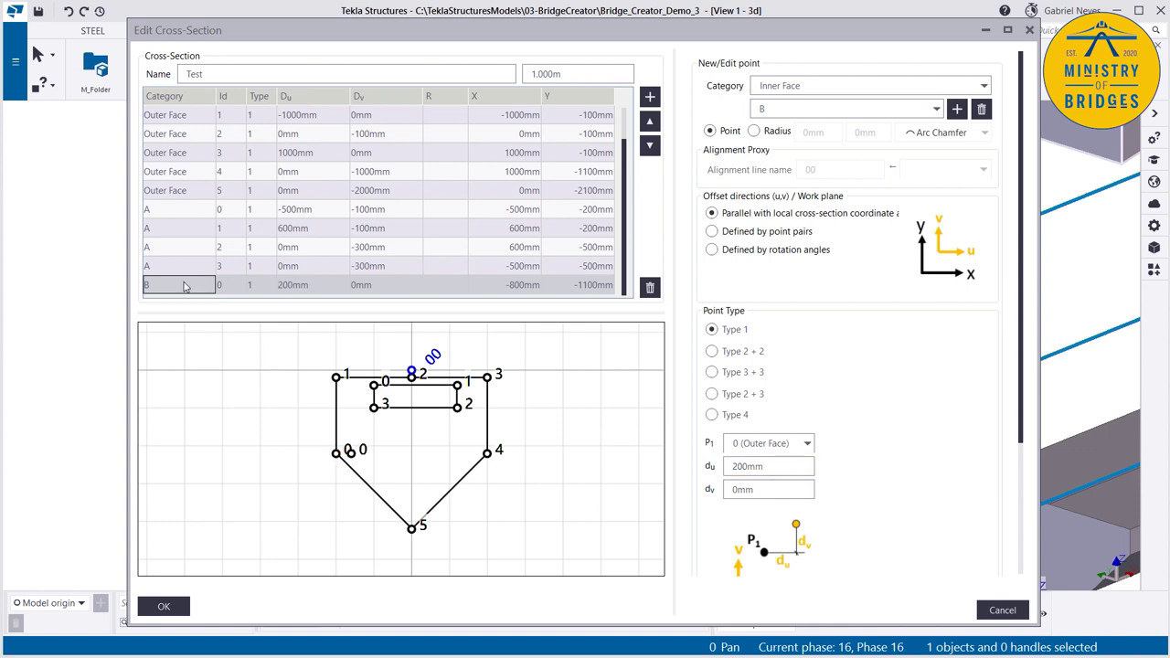
click(650, 97)
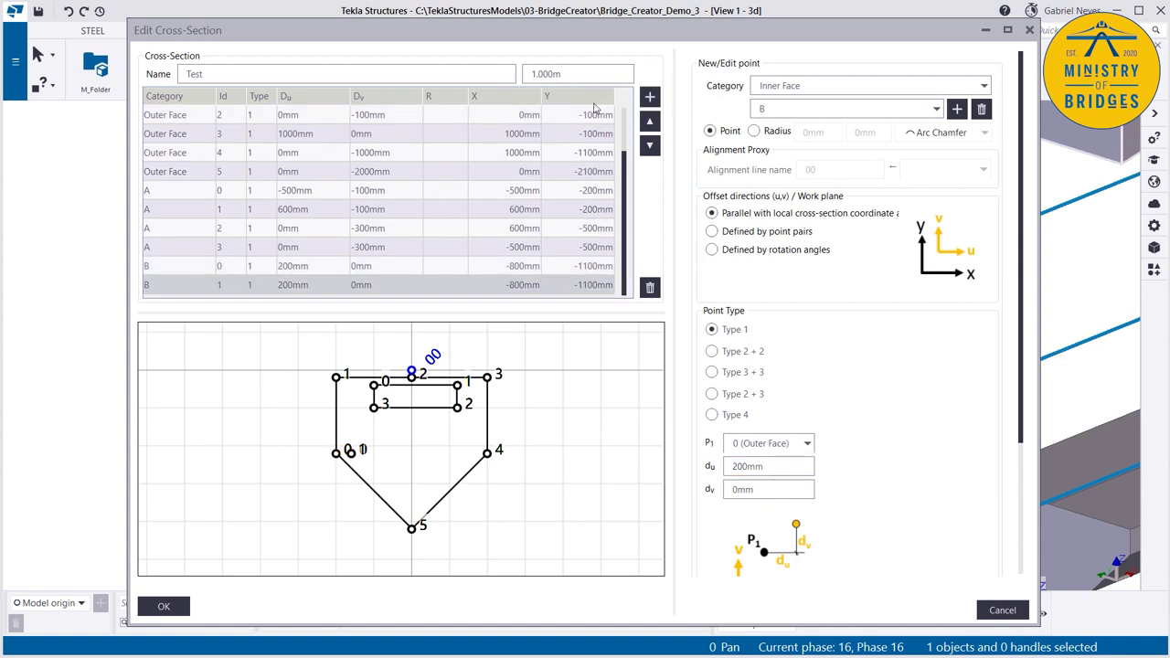
click(650, 97)
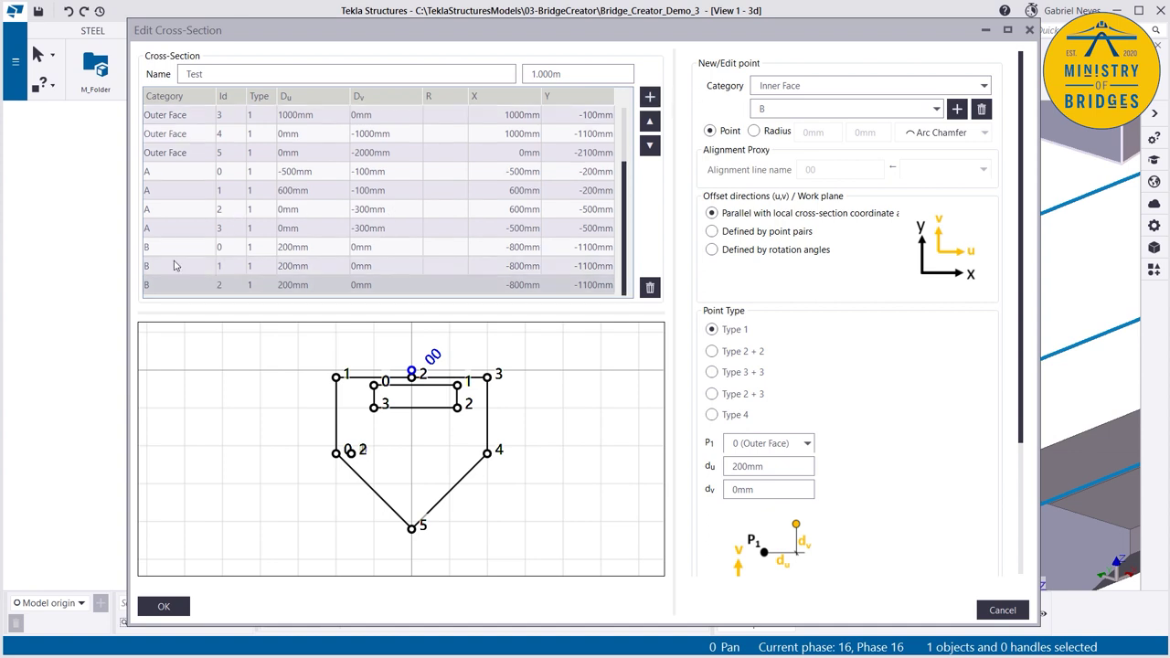
Step: Reference B 1 to outer point 4 with a du offset of -200mm
click(177, 266)
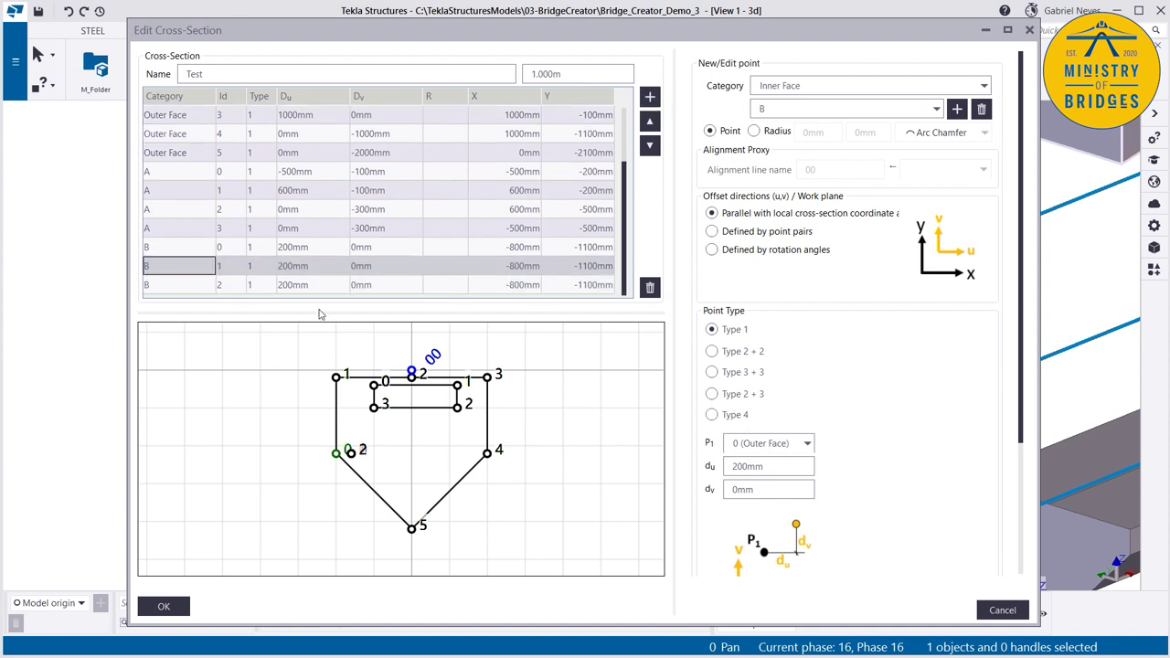
click(777, 445)
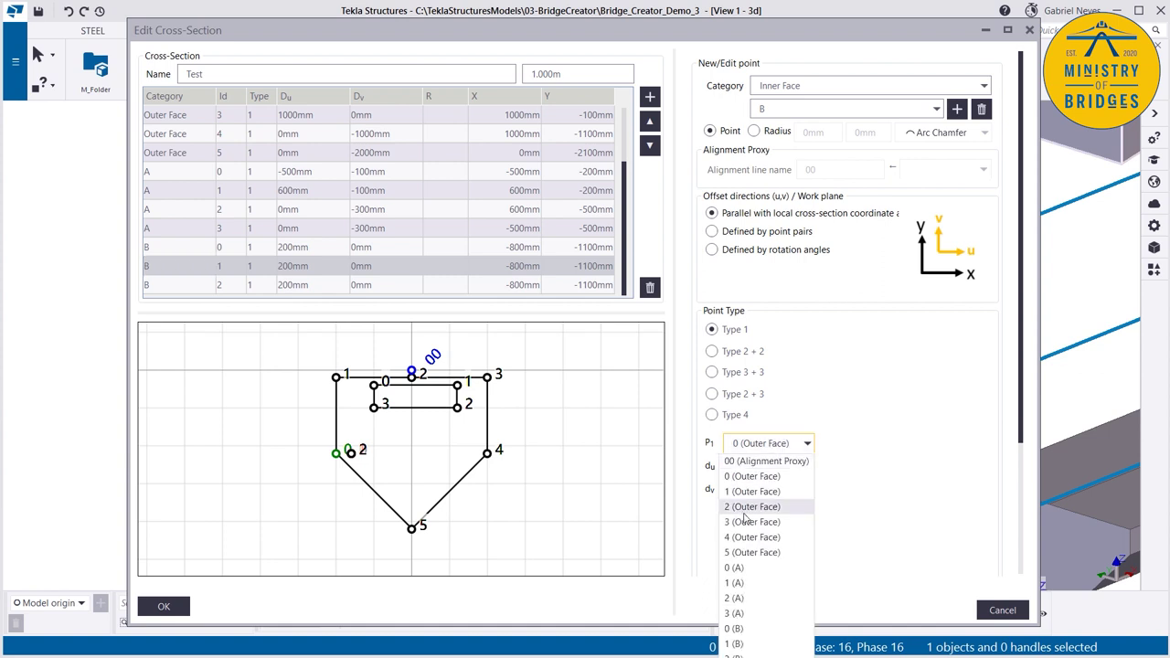
click(752, 537)
click(737, 468)
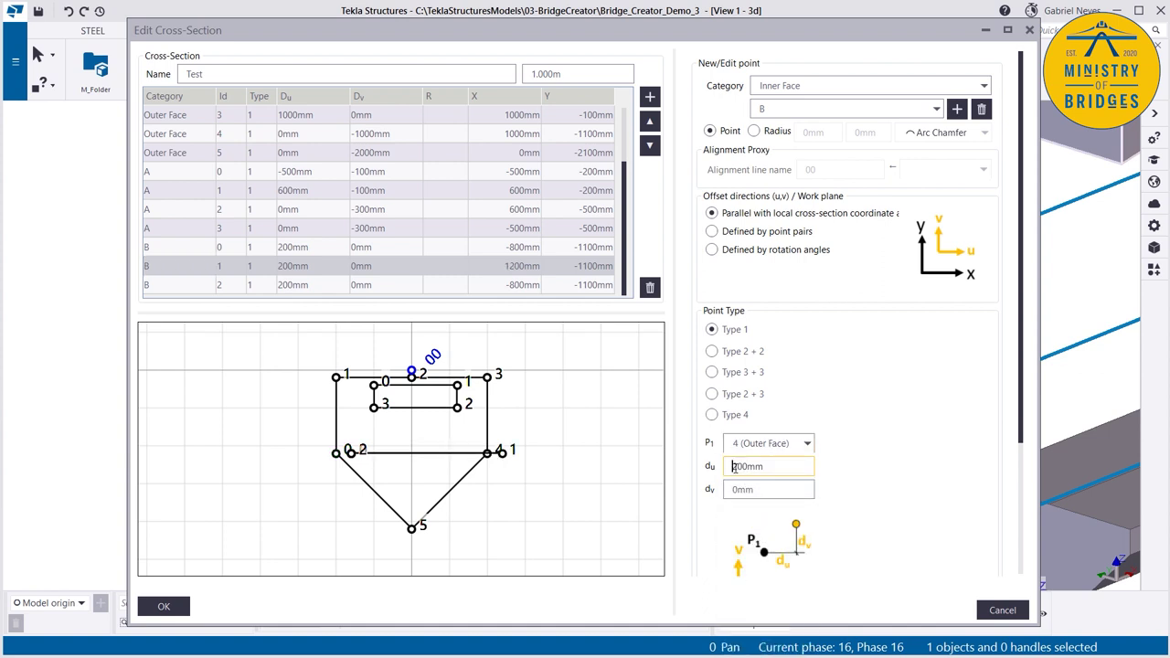
text(-)
key(Return)
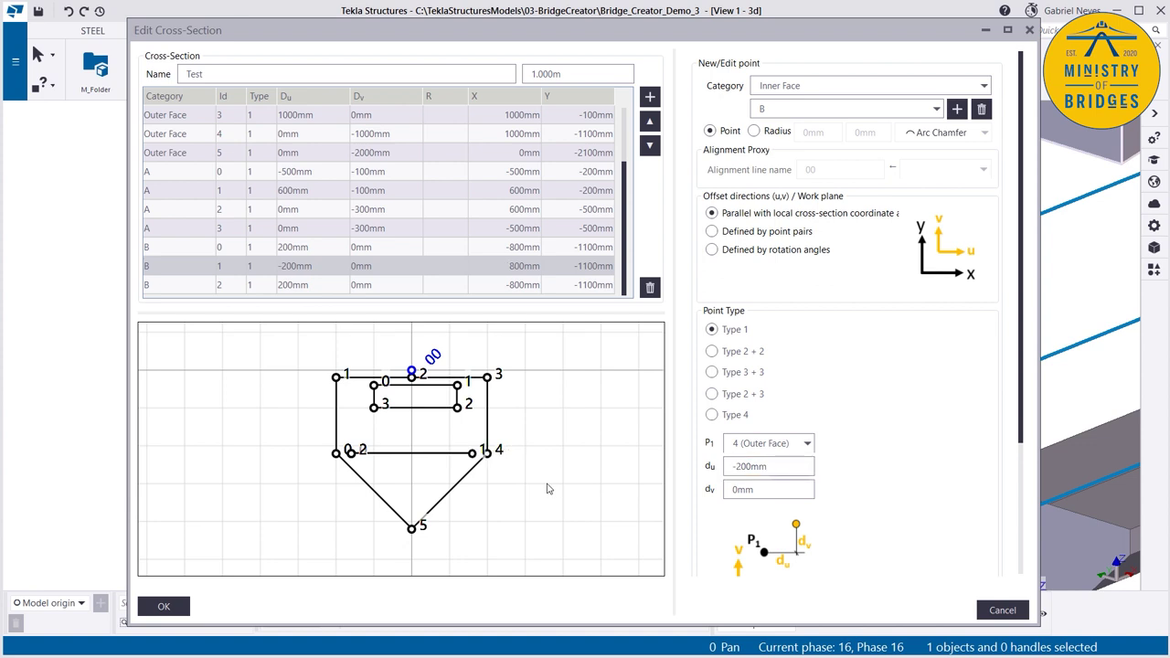
Step: Reference B 2 to outer point 5 with du 0mm and dv 300mm
click(156, 287)
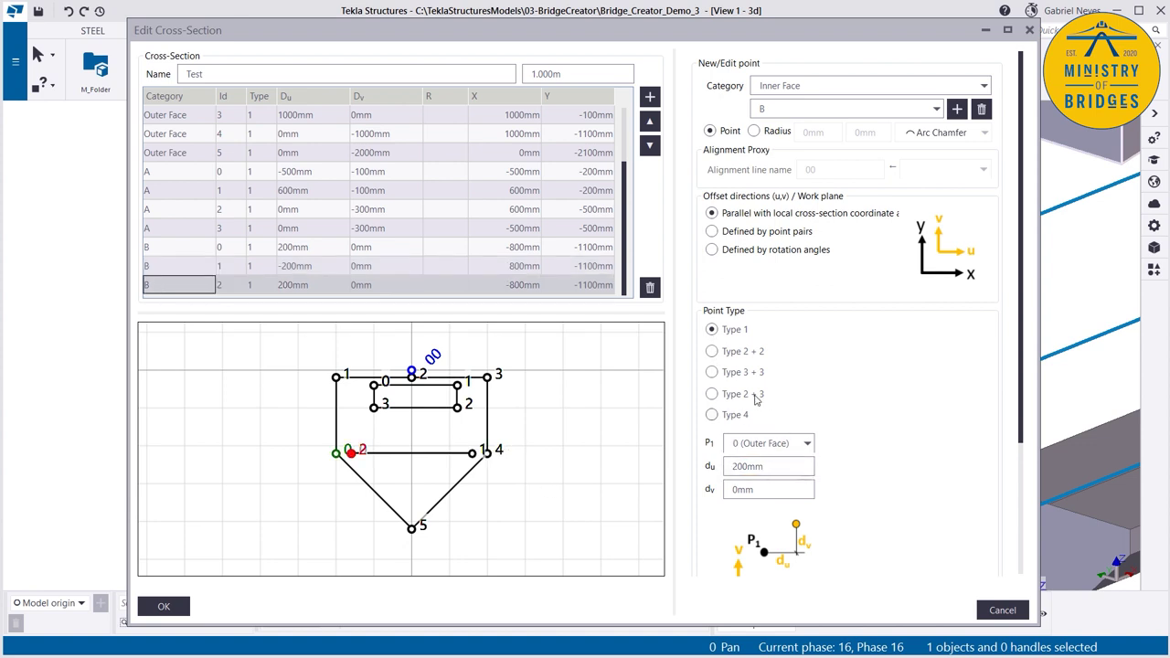
click(774, 444)
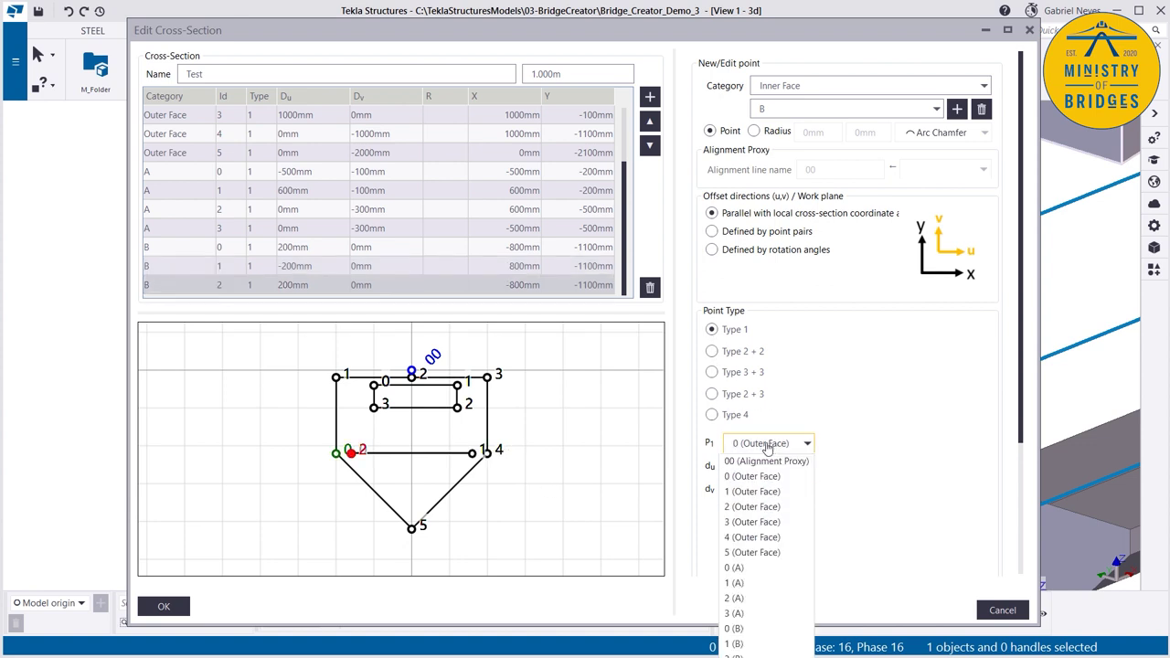
click(748, 553)
click(754, 466)
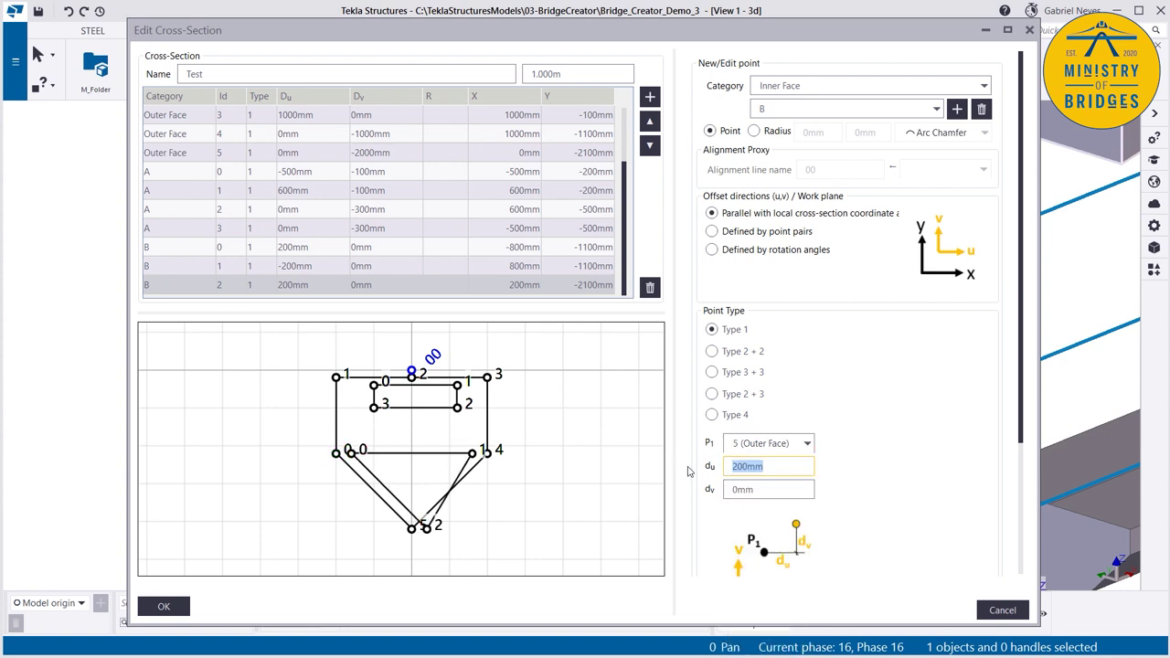
key(BackSpace)
key(Tab)
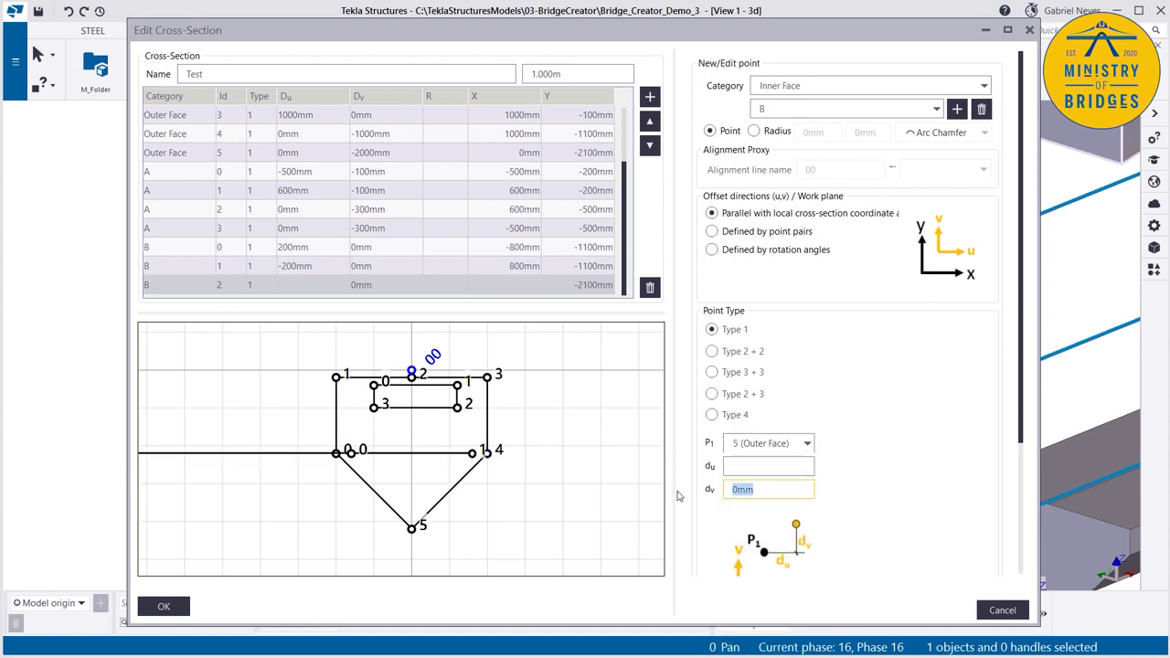
text(300)
key(Return)
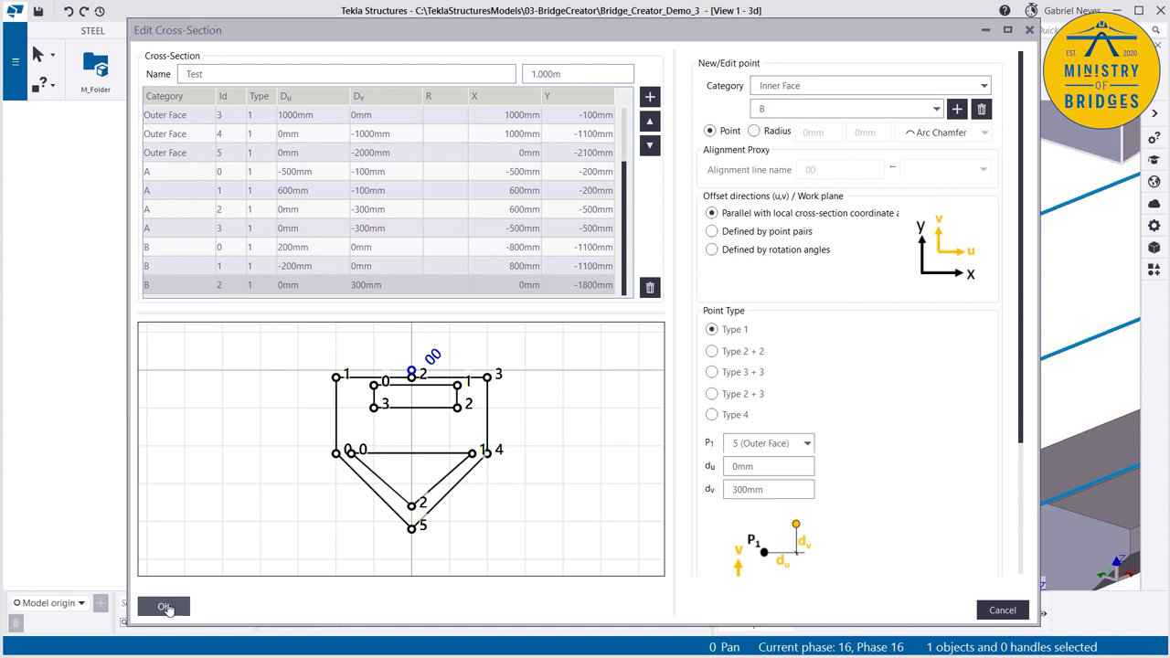
Step: Accept the Test section, recreate the red beam with its two voids, and select the Test row
click(165, 608)
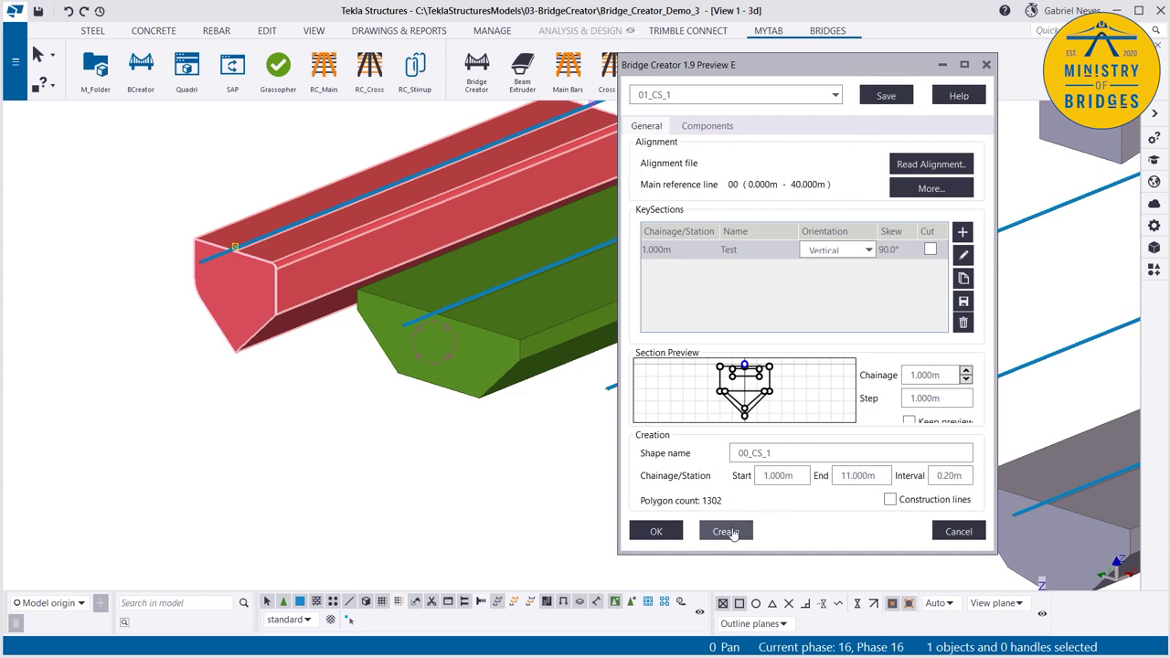
click(737, 533)
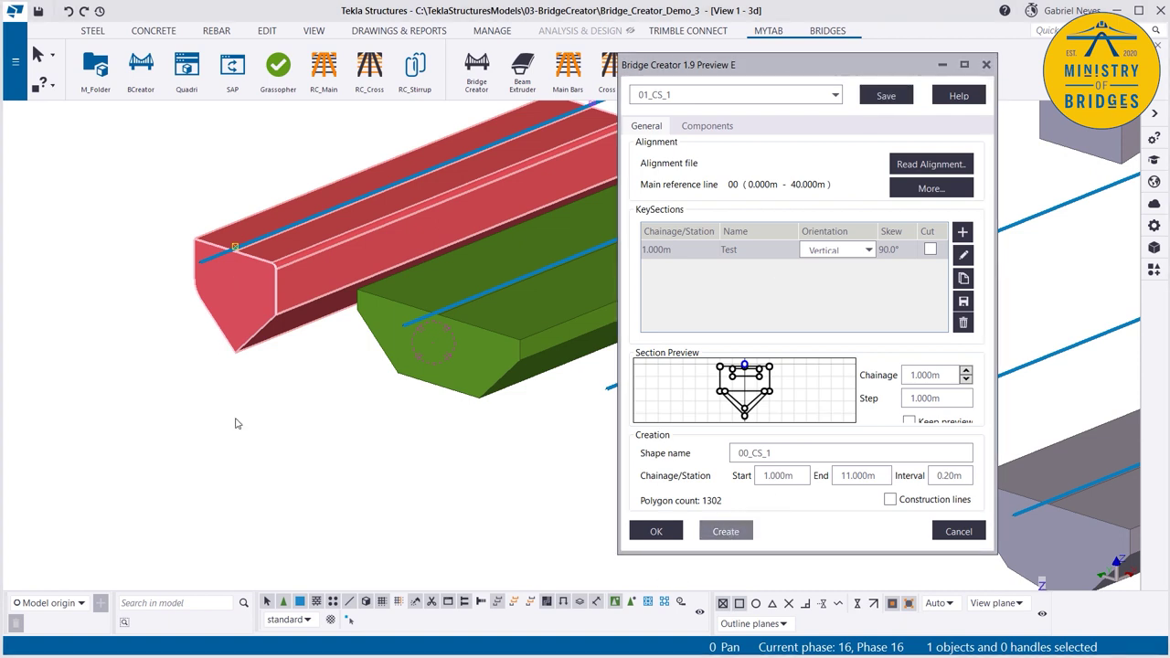
scroll(278, 311, up, 2)
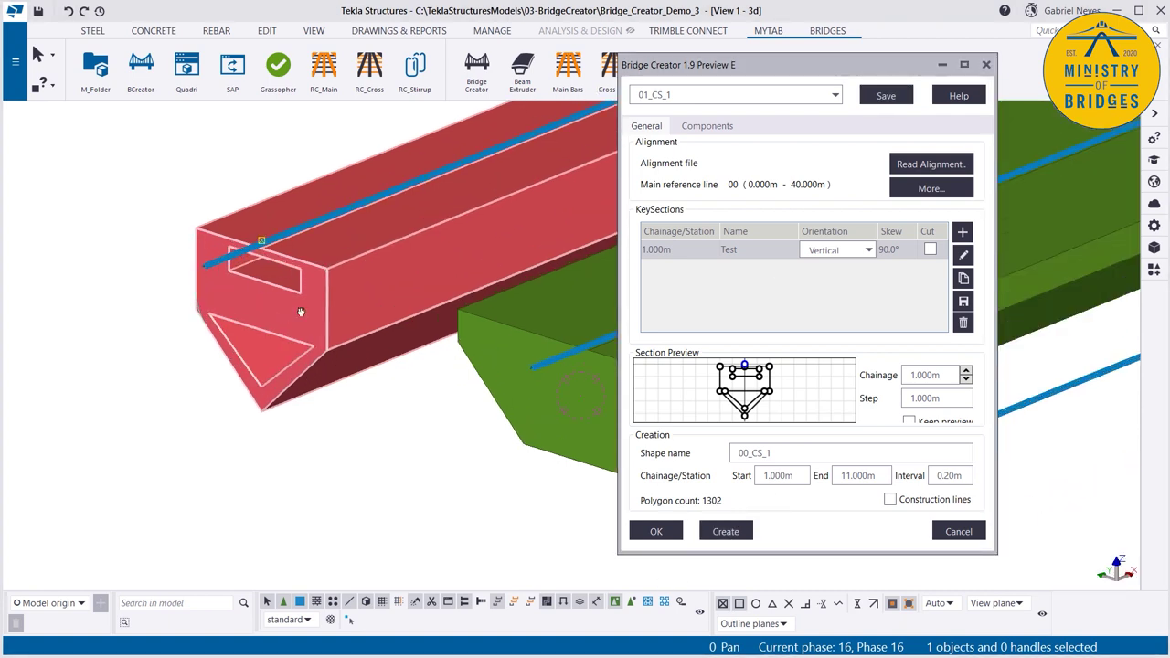
mouse_move(304, 312)
ctrl+middle_down()
mouse_move(400, 275)
mouse_move(411, 243)
mouse_move(373, 246)
mouse_move(284, 312)
ctrl+middle_up()
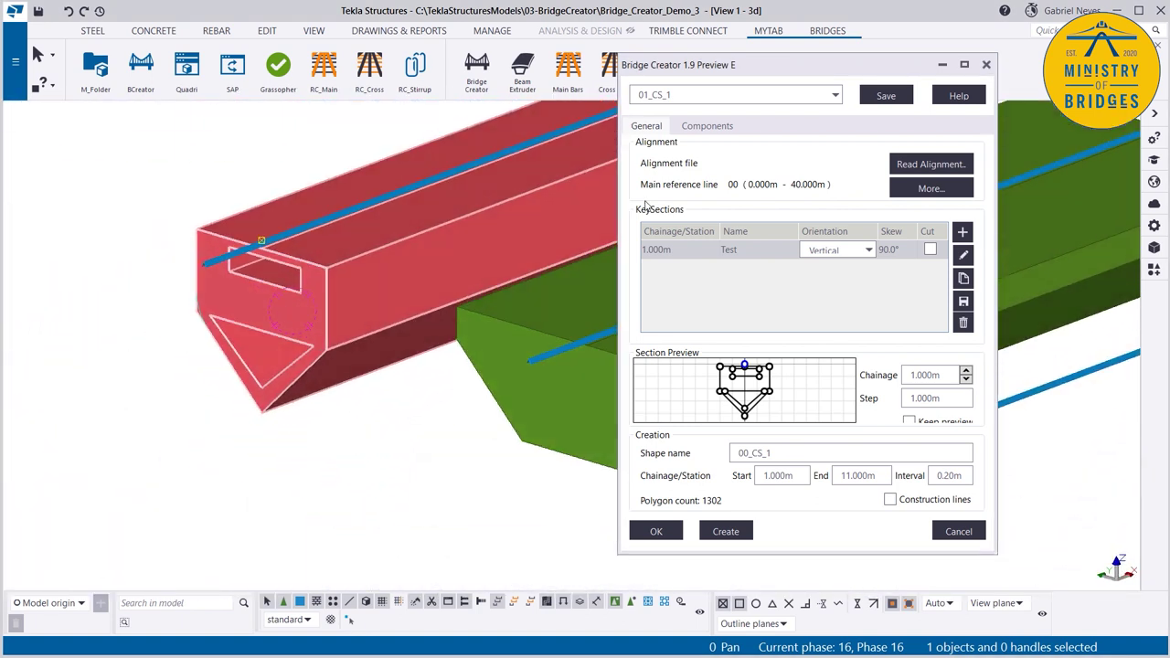
click(745, 261)
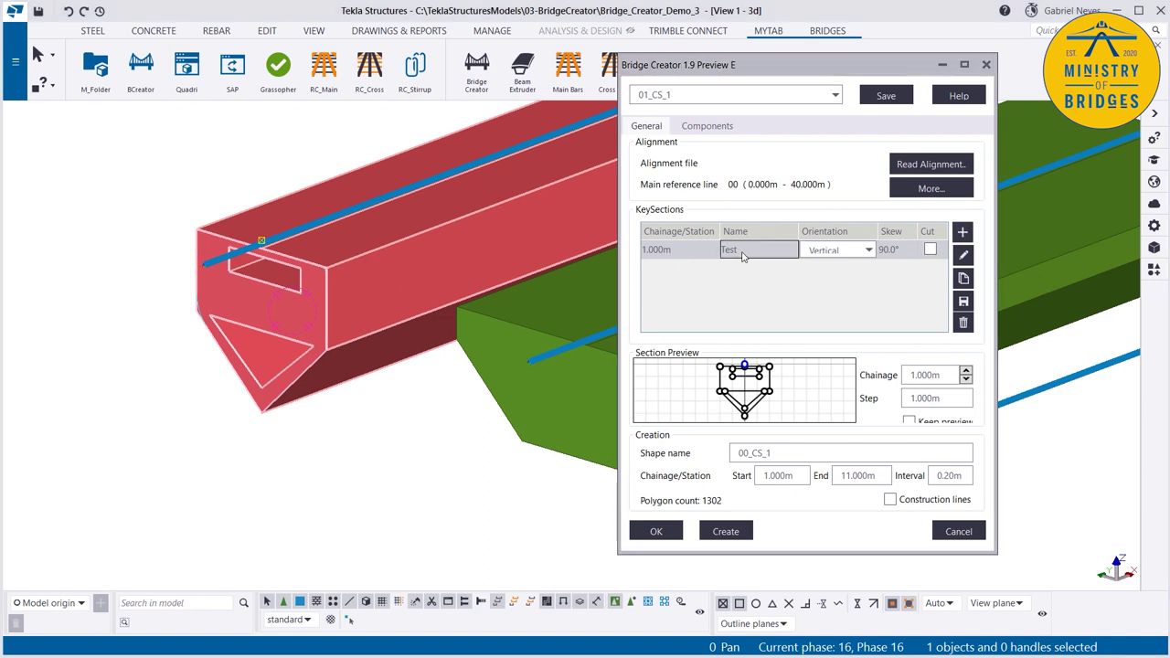
Step: Reopen the Test section and add inner face C, its point C 0 referenced to outer point 2
click(963, 258)
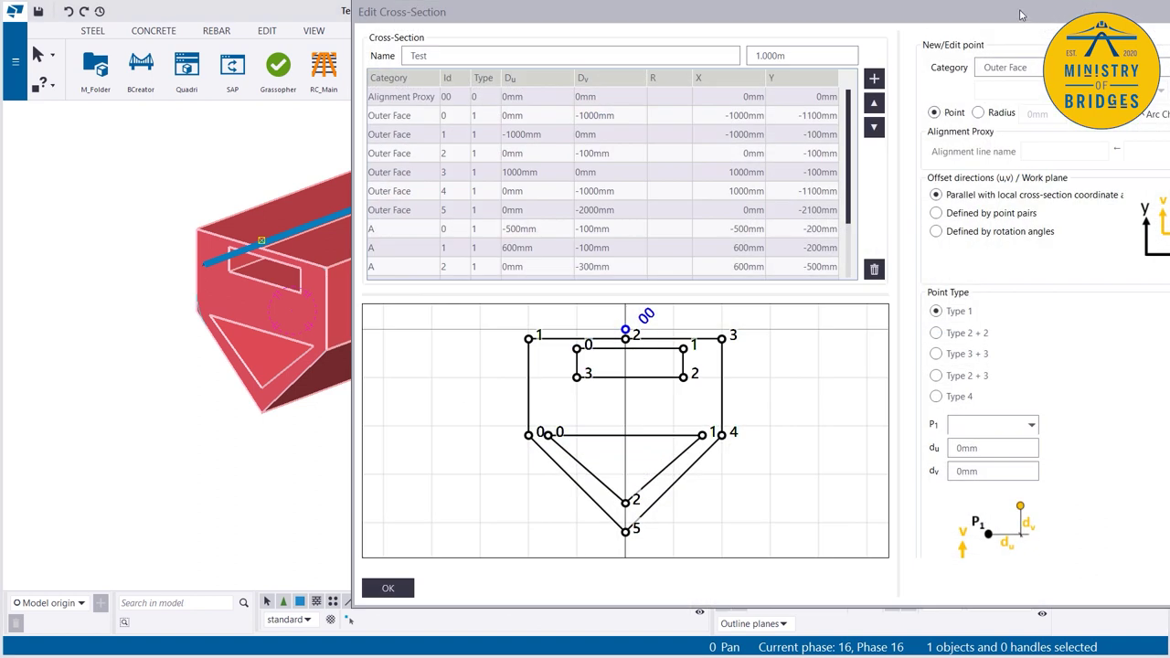
scroll(131, 245, down, 2)
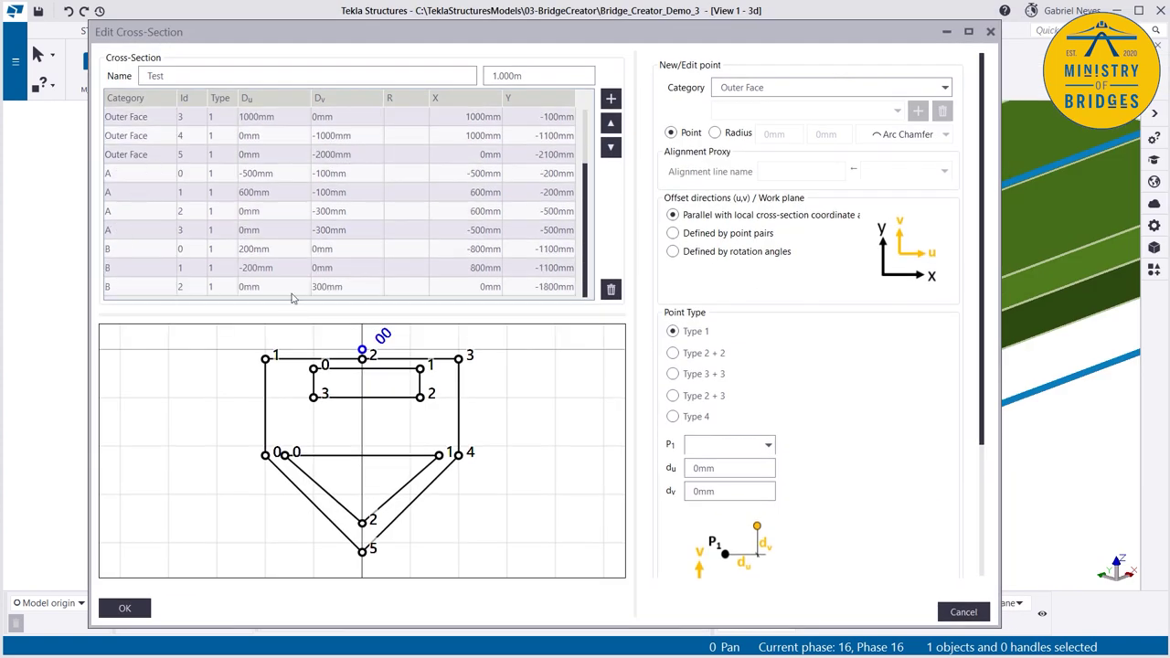
click(804, 90)
click(761, 152)
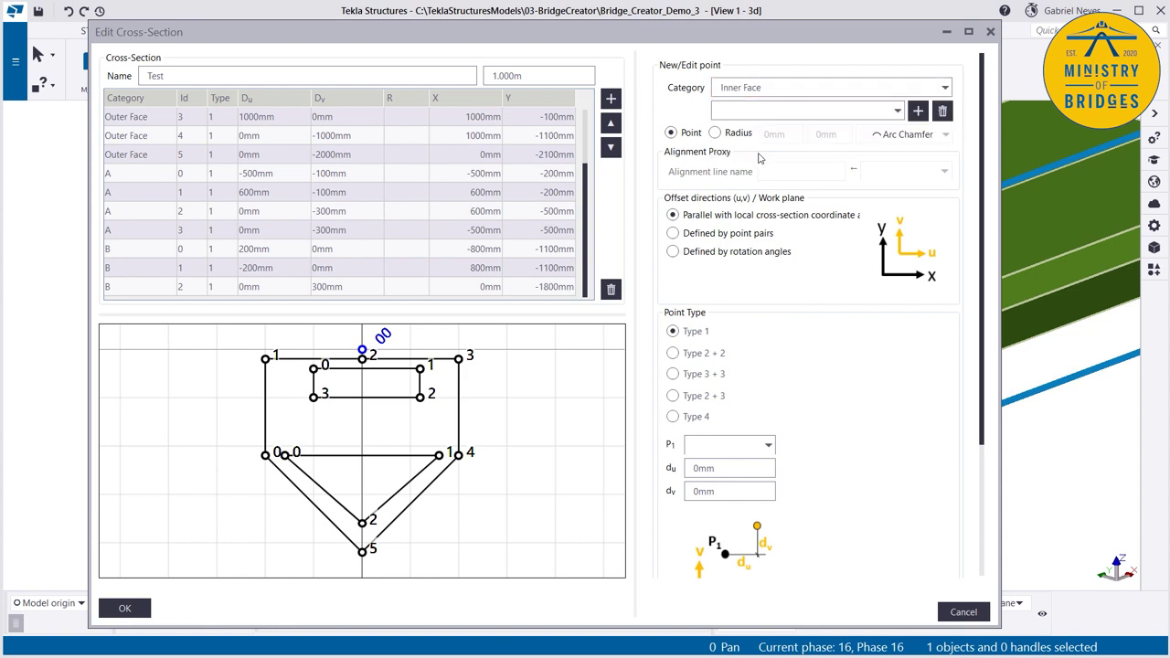
click(764, 112)
click(759, 444)
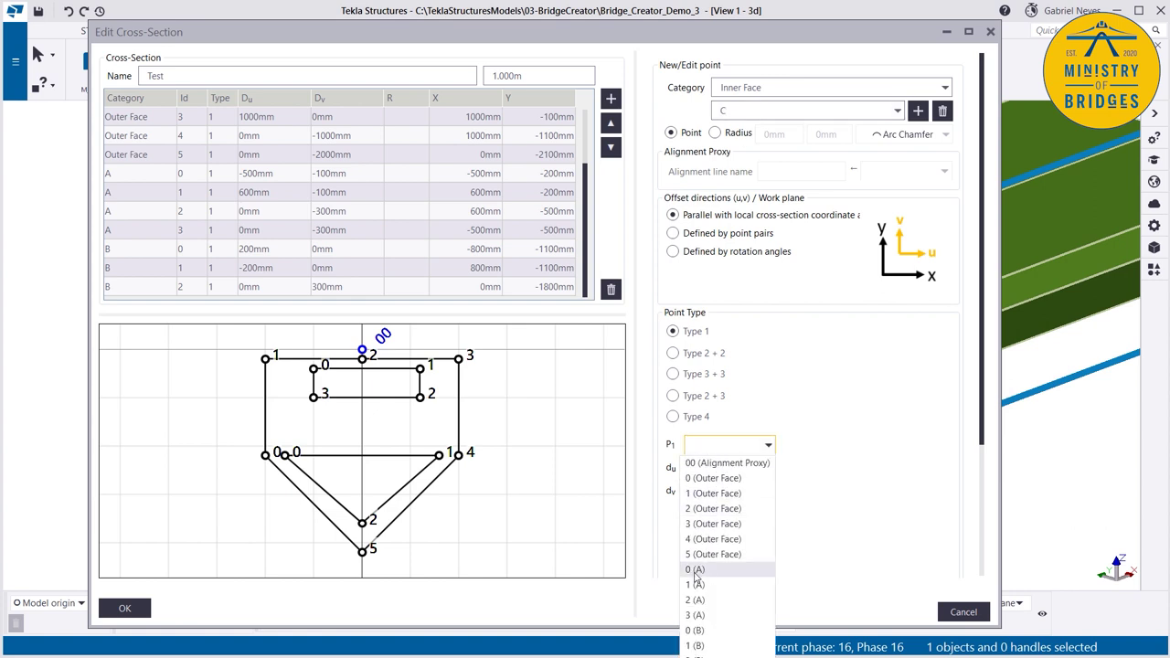
click(709, 509)
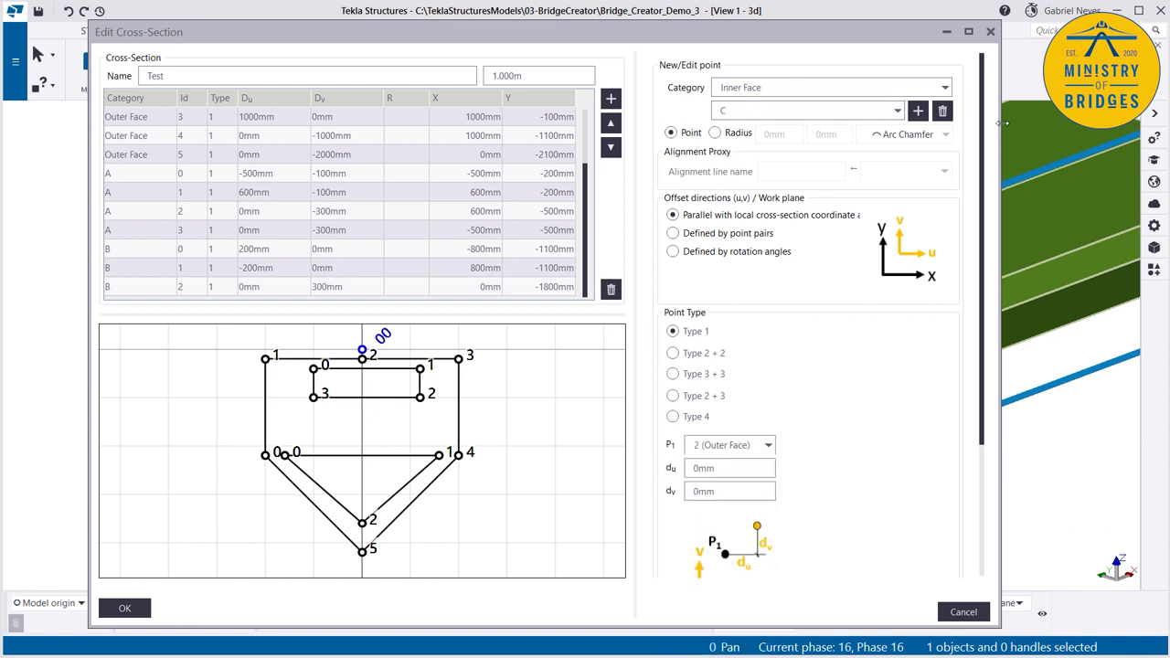
click(918, 111)
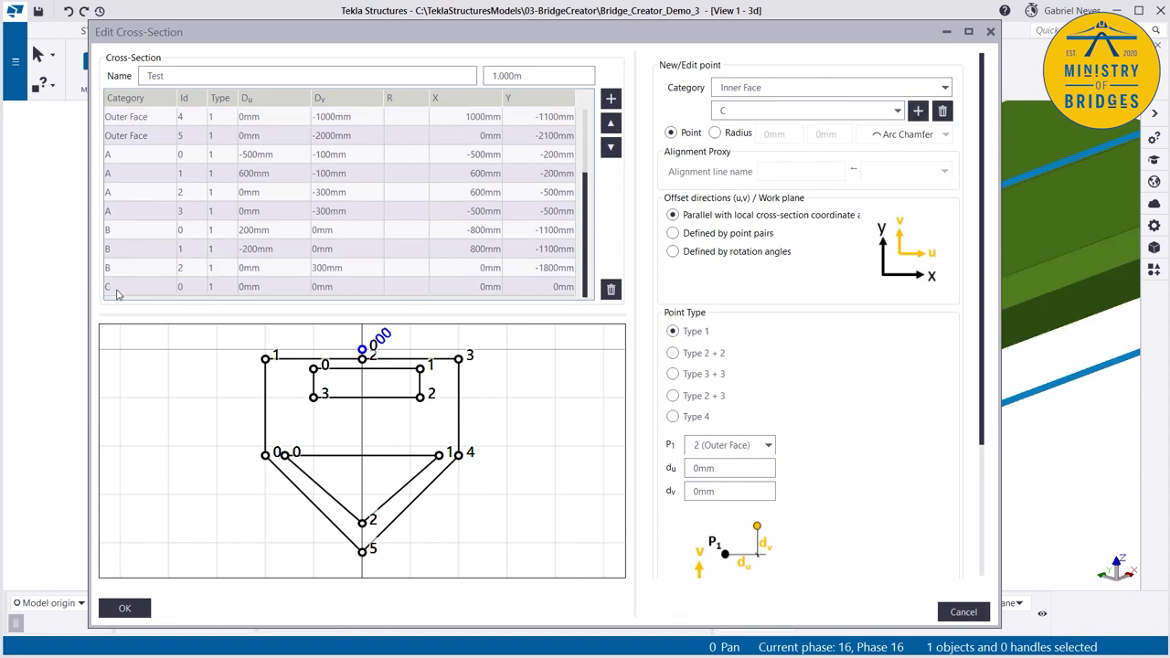
click(113, 289)
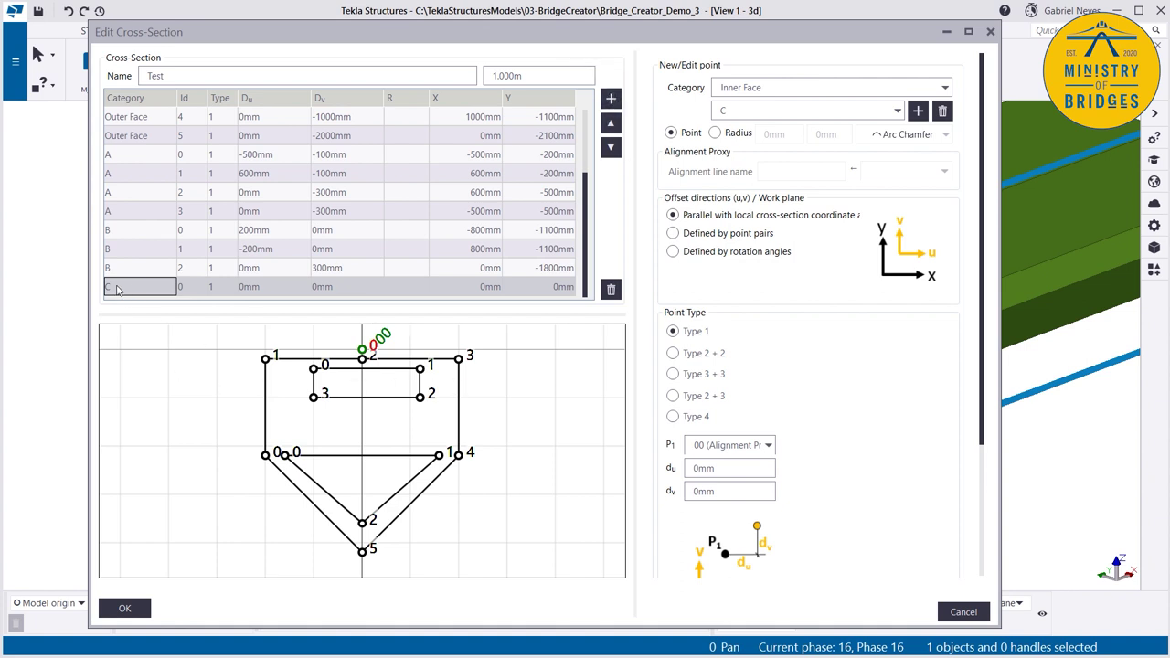
Step: Make C 0 a Type 4 point between 3 (A) and 2 (A) with a 0.5, dv -200mm
click(673, 417)
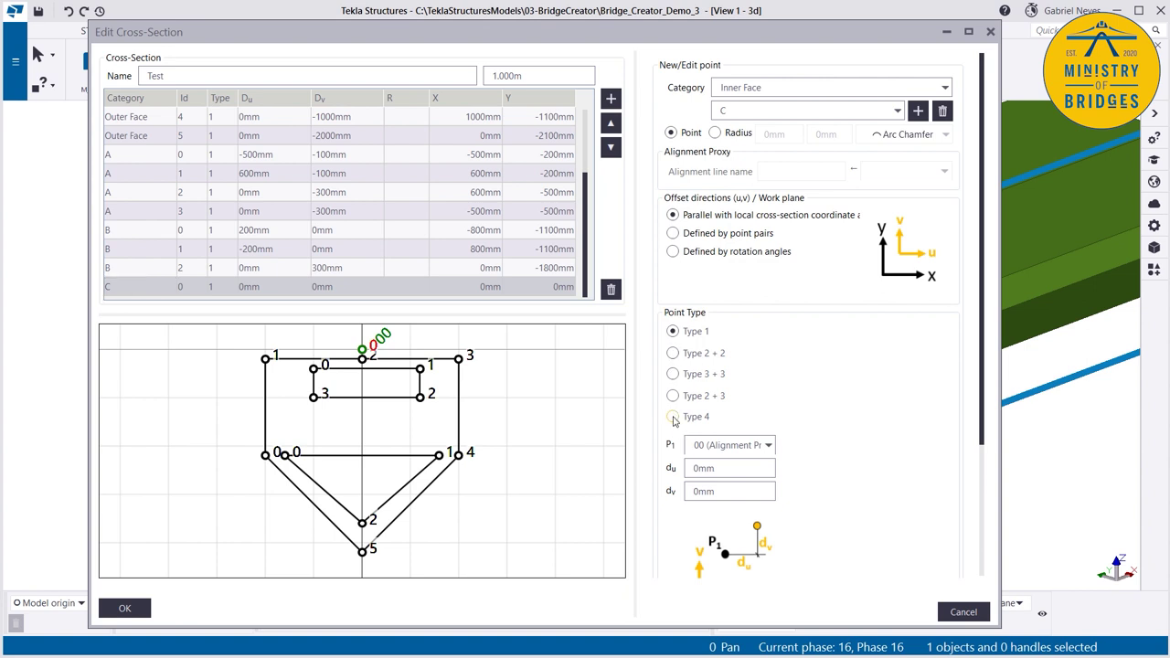
click(731, 446)
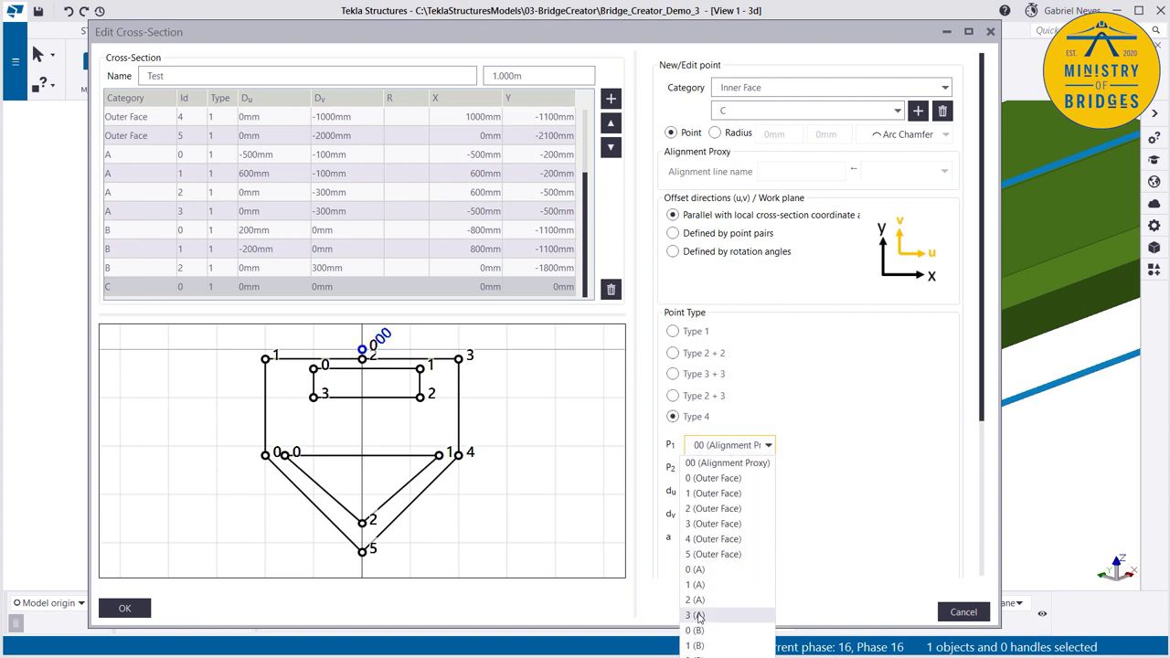
click(697, 615)
click(714, 468)
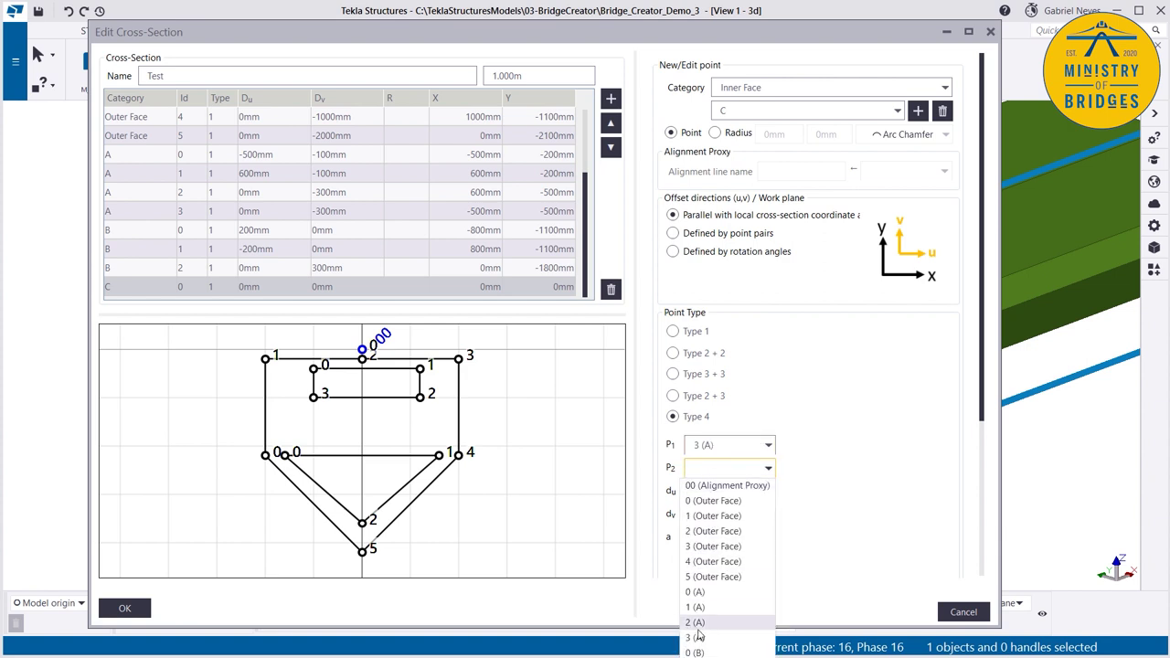
click(697, 623)
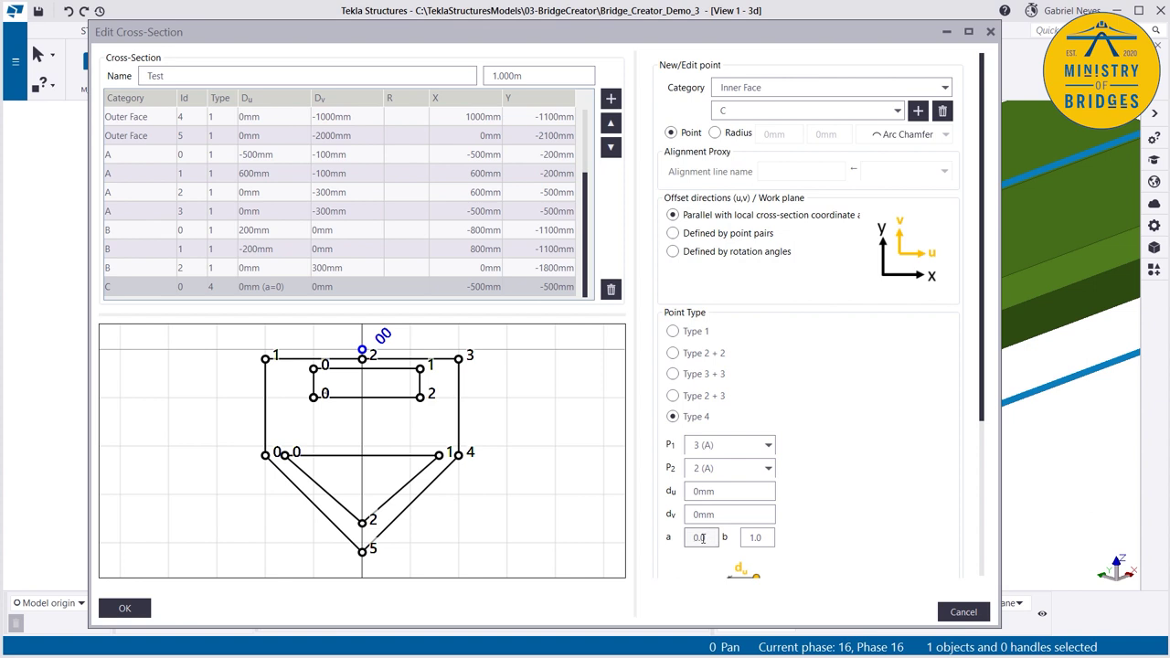
double_click(701, 538)
text(5)
key(shift+Tab)
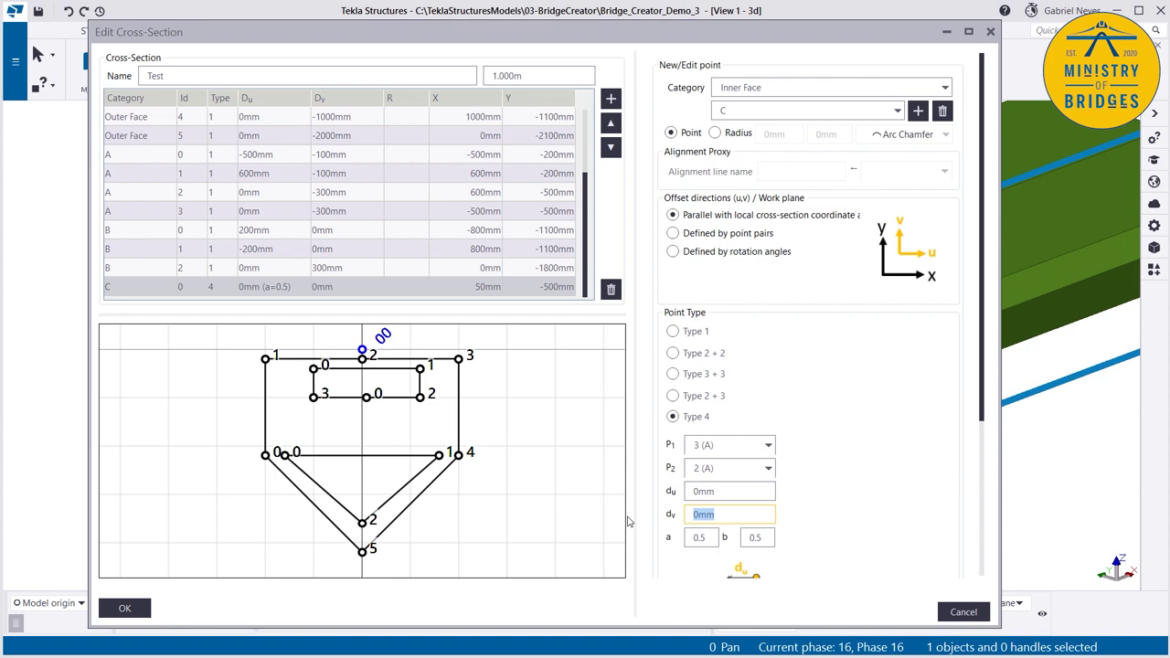
text(-200)
key(Return)
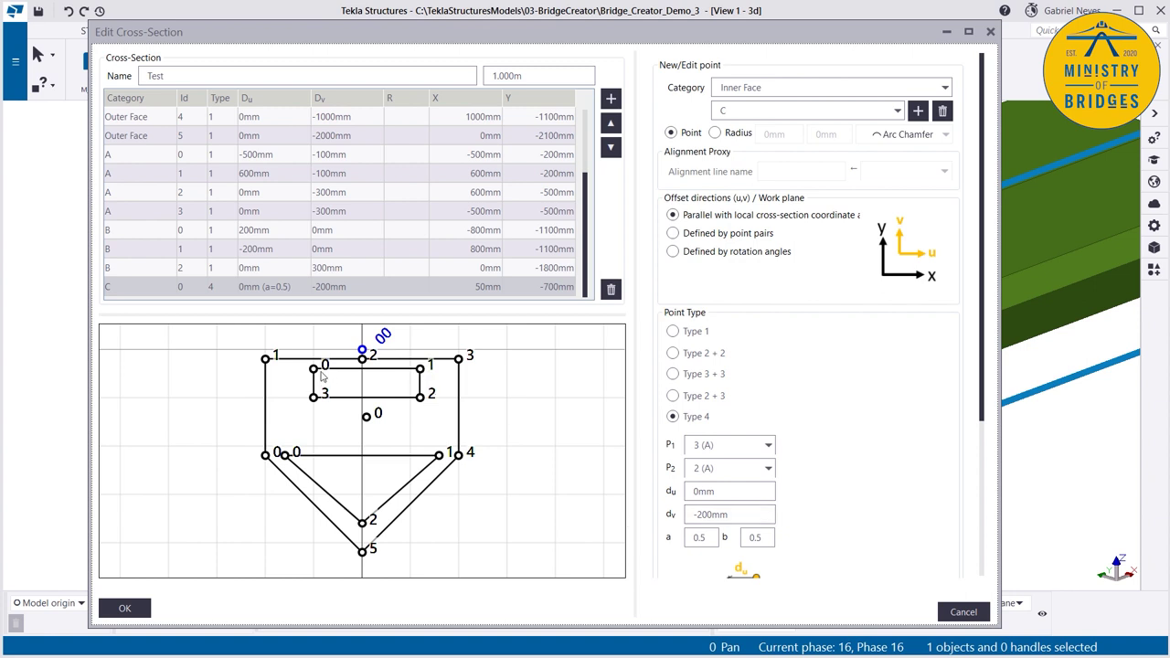
scroll(321, 376, up, 1)
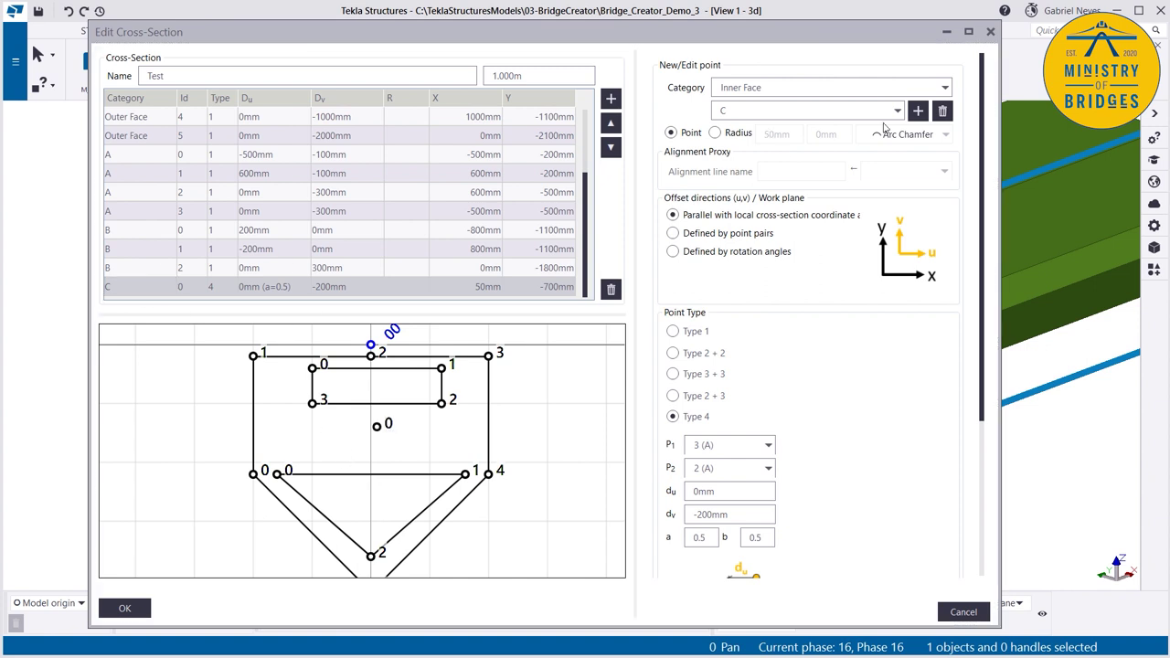
Step: Switch the category to Virtual, revert C 0 to a single-reference type, and select the Virtual point
click(761, 87)
click(757, 125)
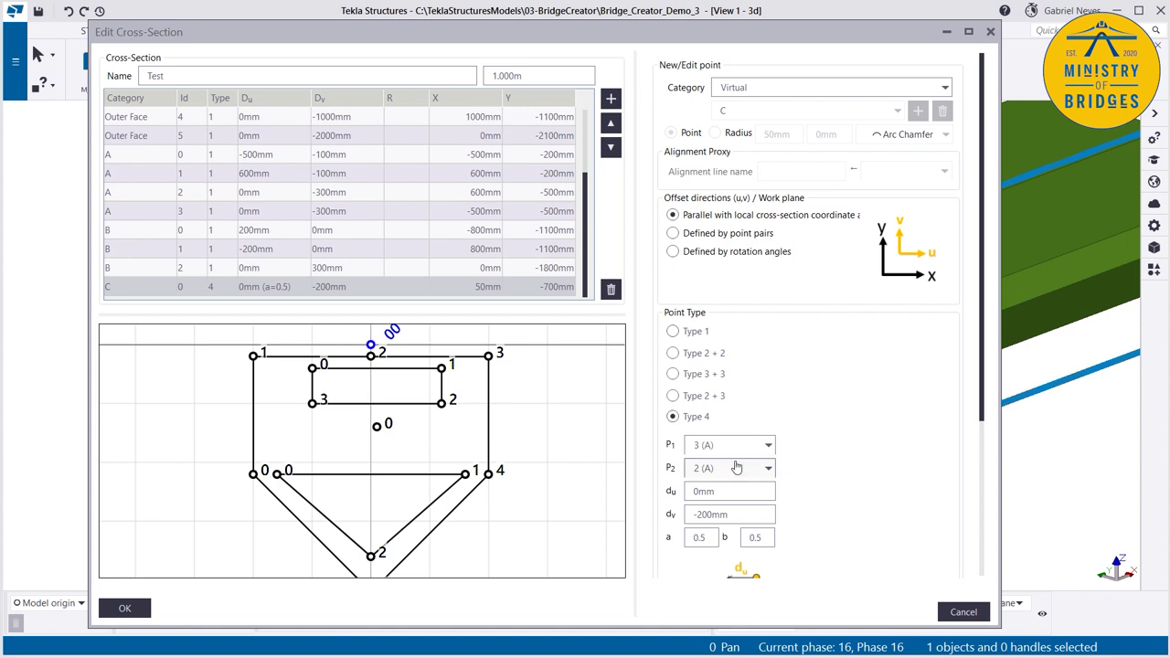
click(673, 333)
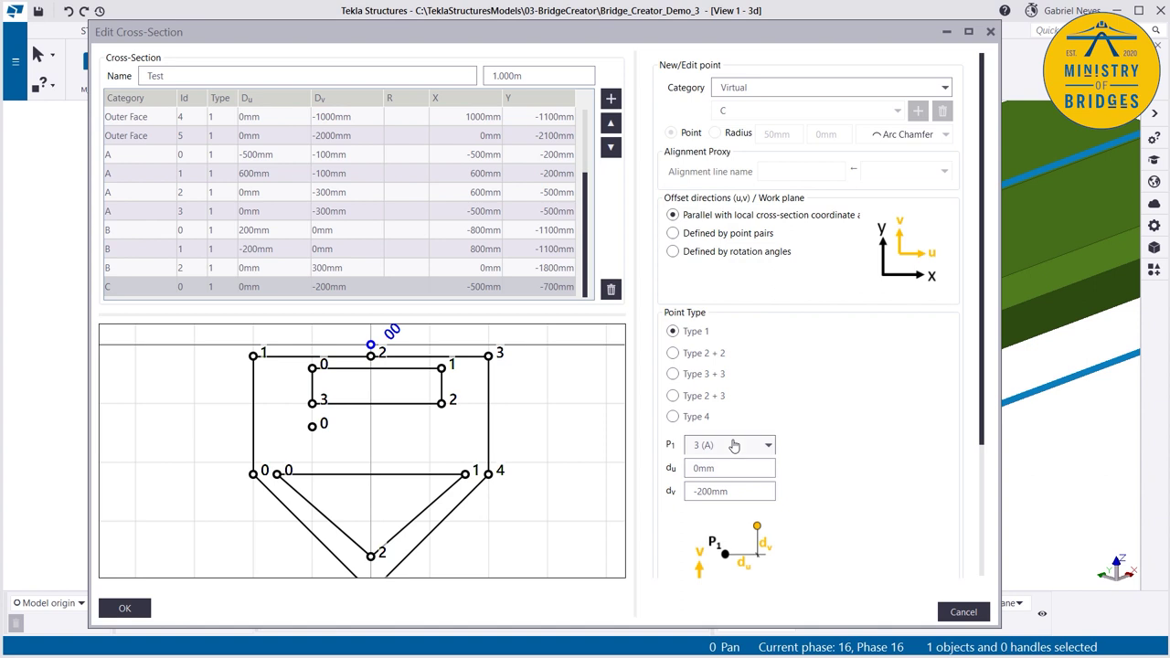
scroll(340, 219, up, 1)
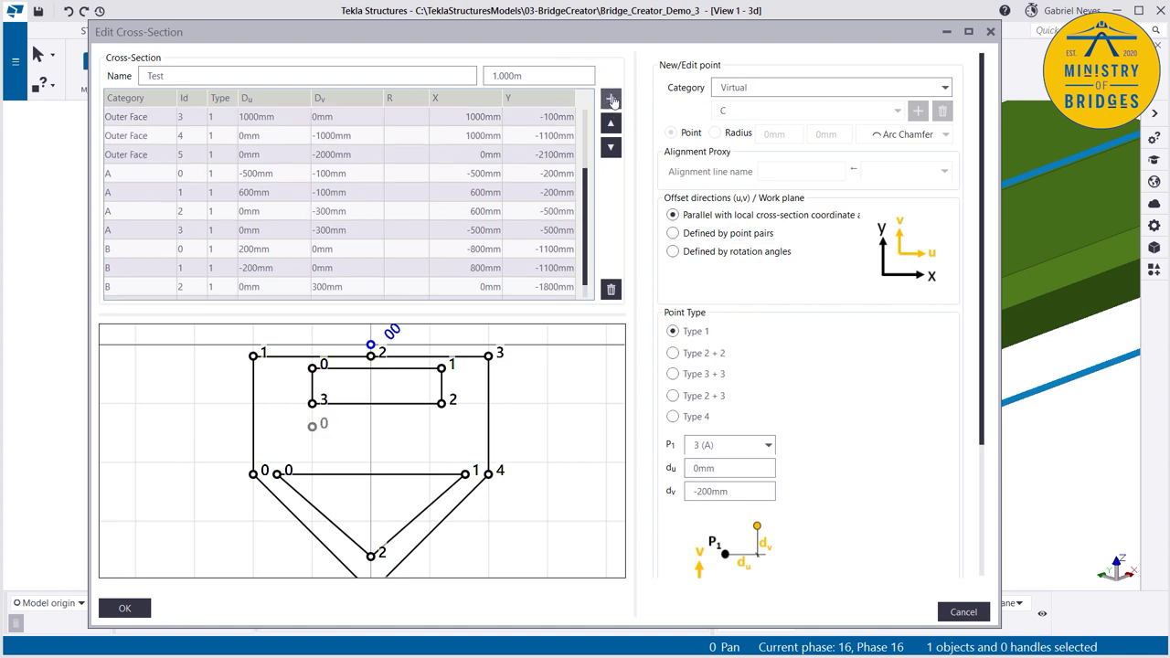
scroll(249, 207, up, 5)
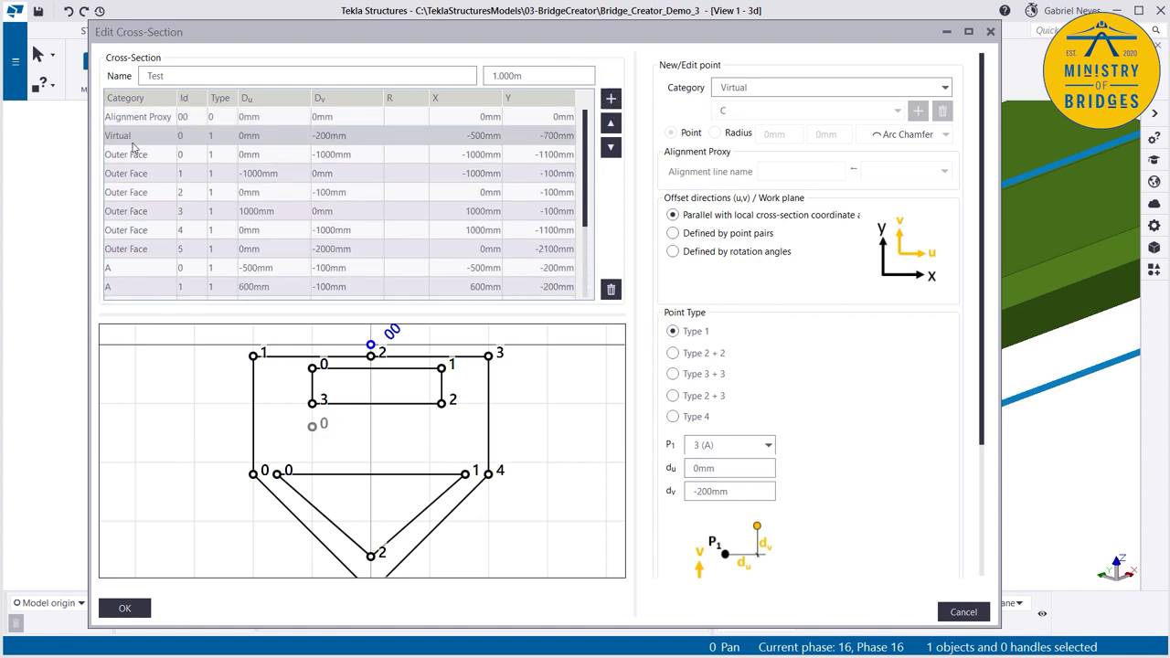
click(128, 139)
click(125, 117)
click(132, 139)
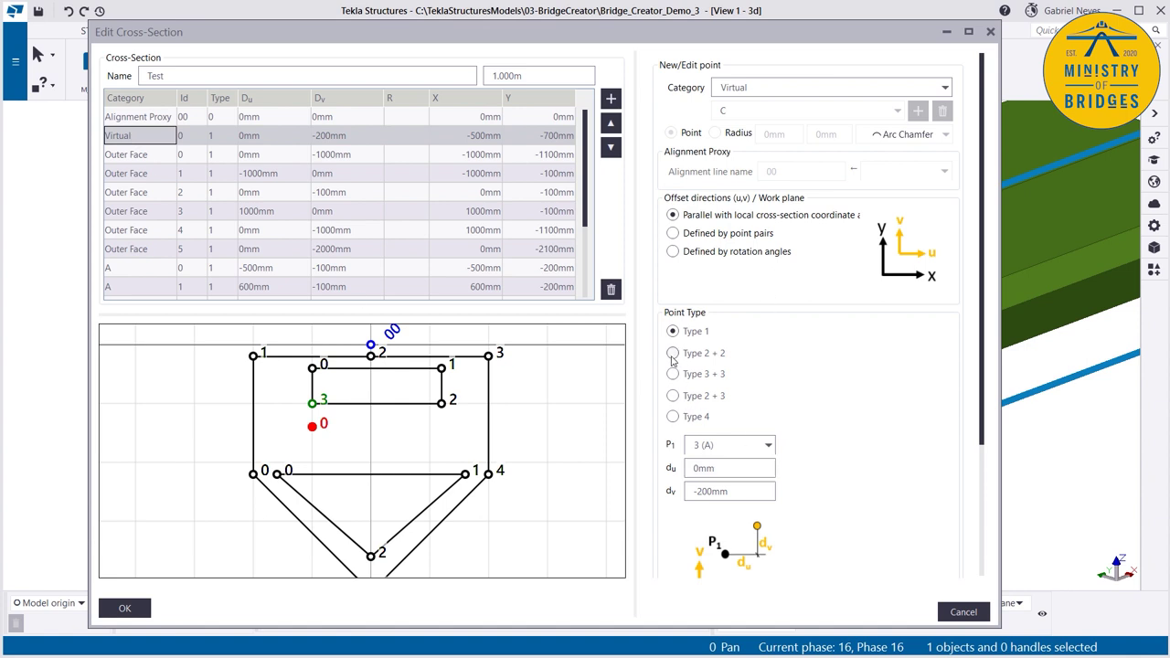
Step: Make Virtual point 0 a Type 4 point between 3 (A) and 2 (A) with a = 0.5
click(673, 417)
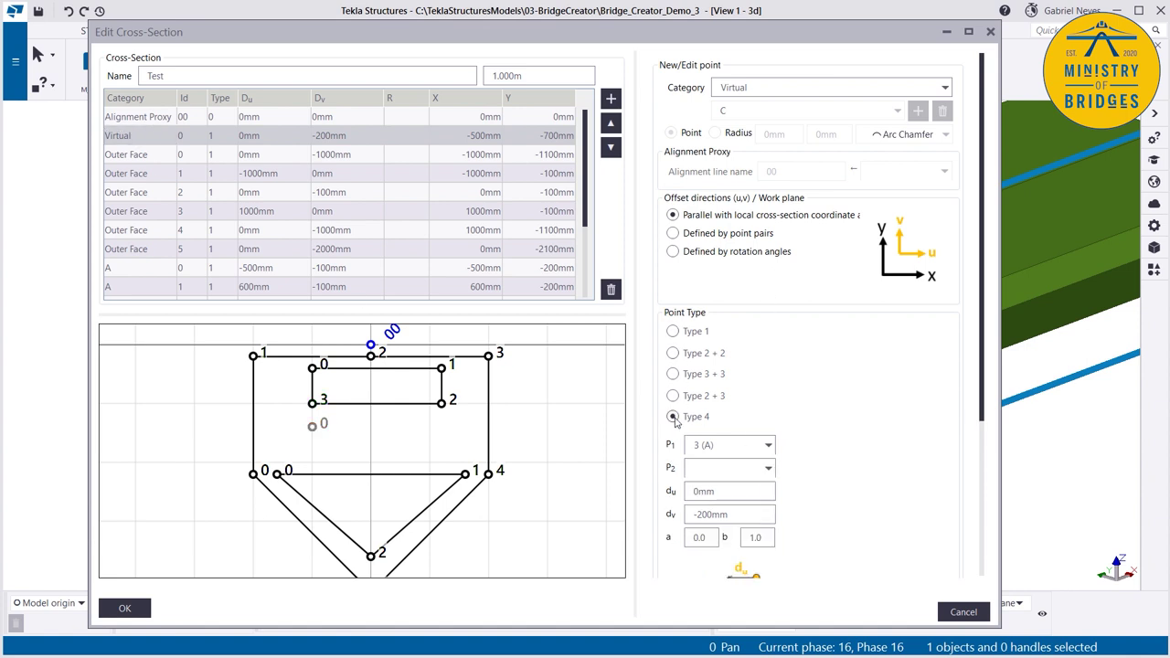
click(729, 447)
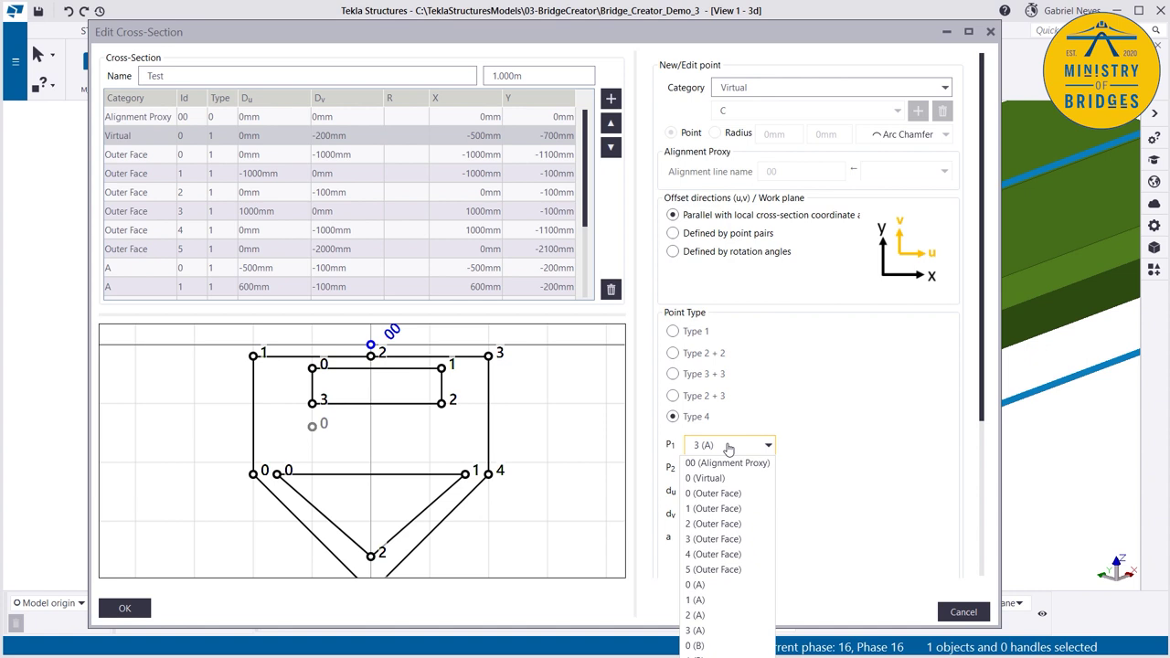
click(728, 447)
click(729, 471)
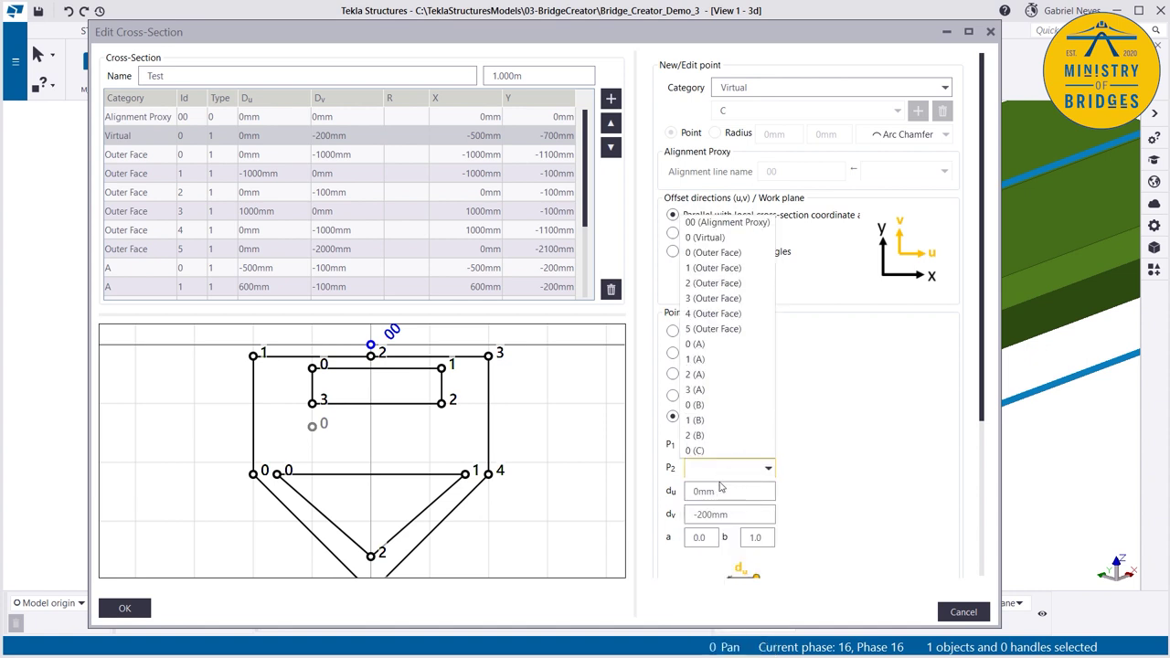
click(697, 376)
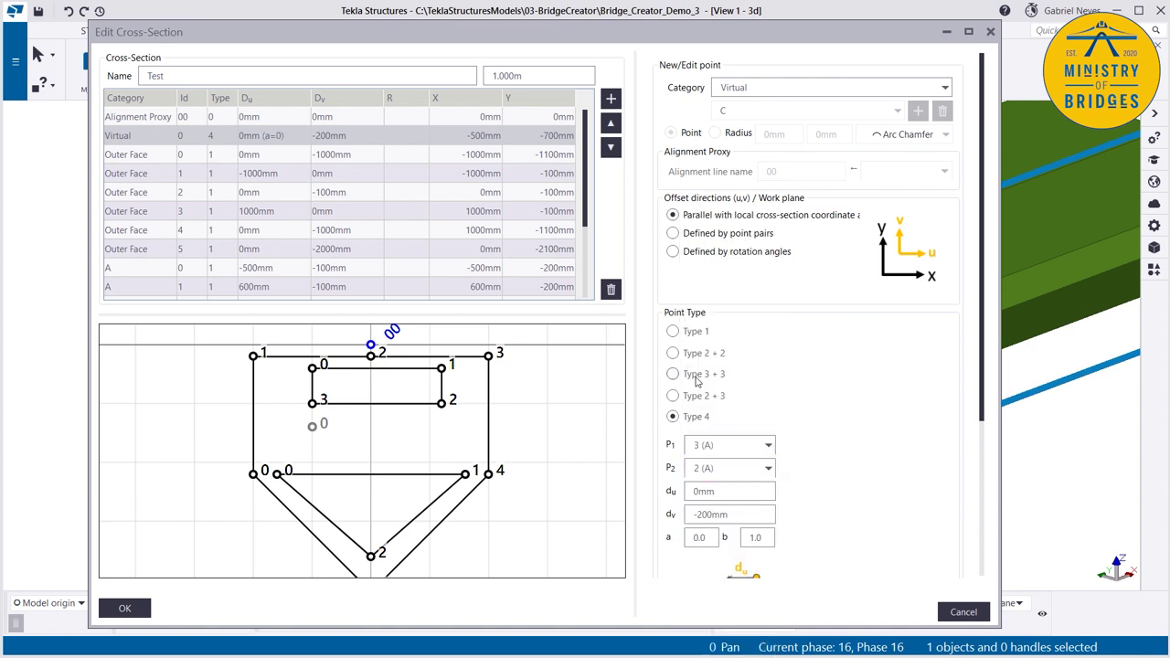
double_click(701, 538)
key(Return)
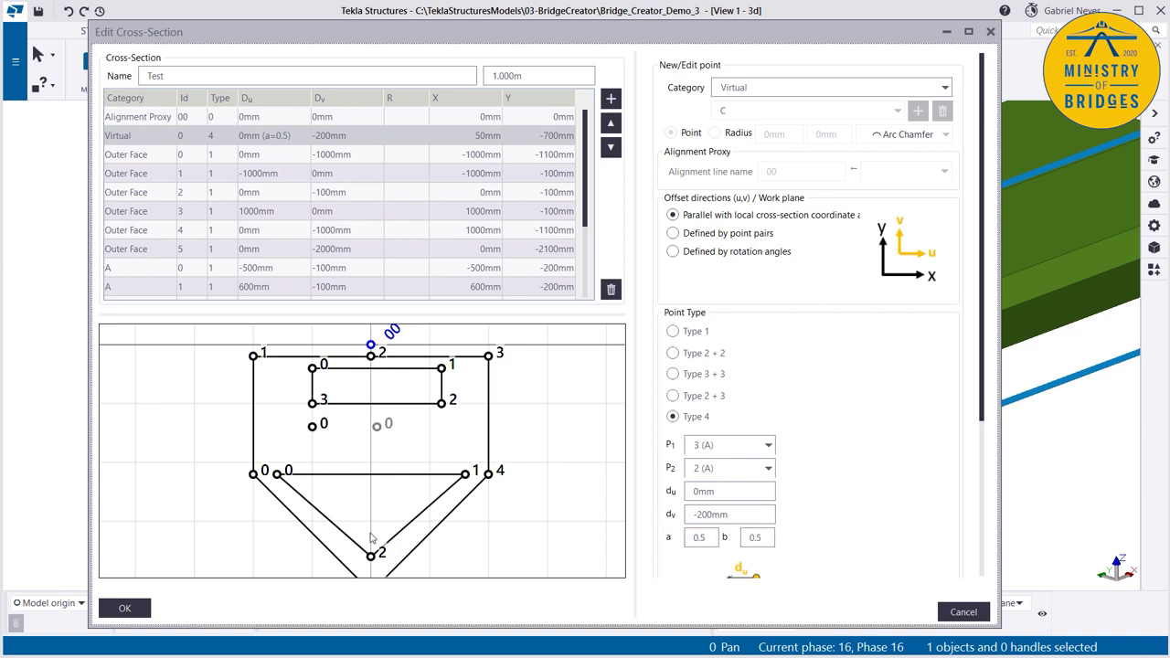
click(312, 425)
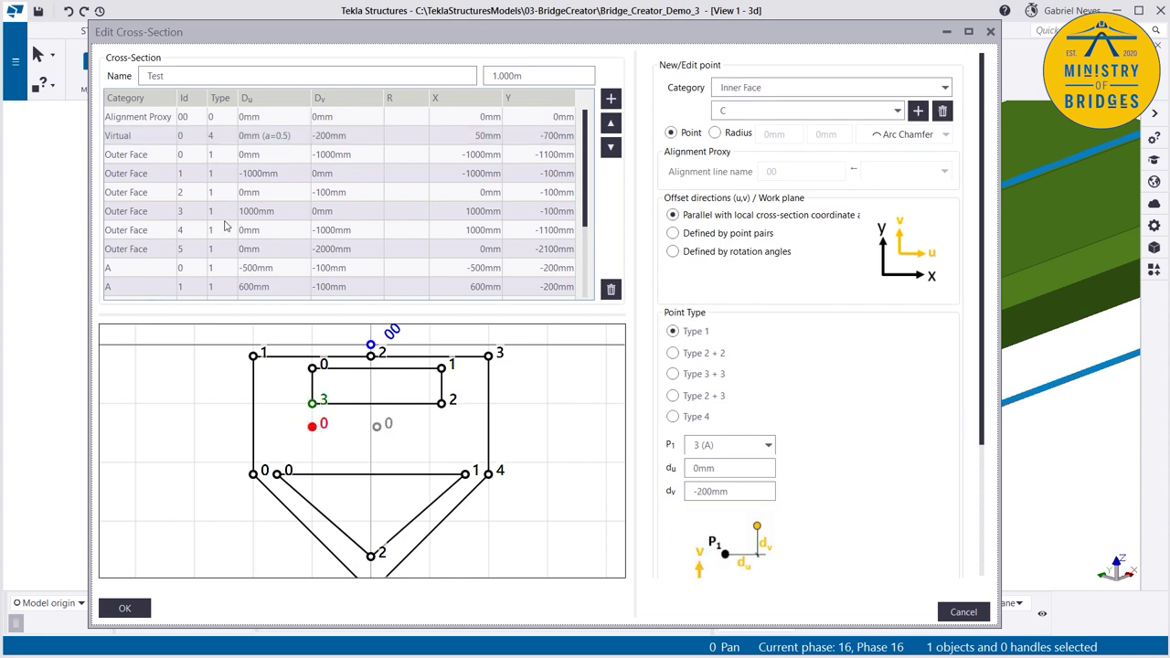
scroll(225, 227, down, 2)
click(139, 289)
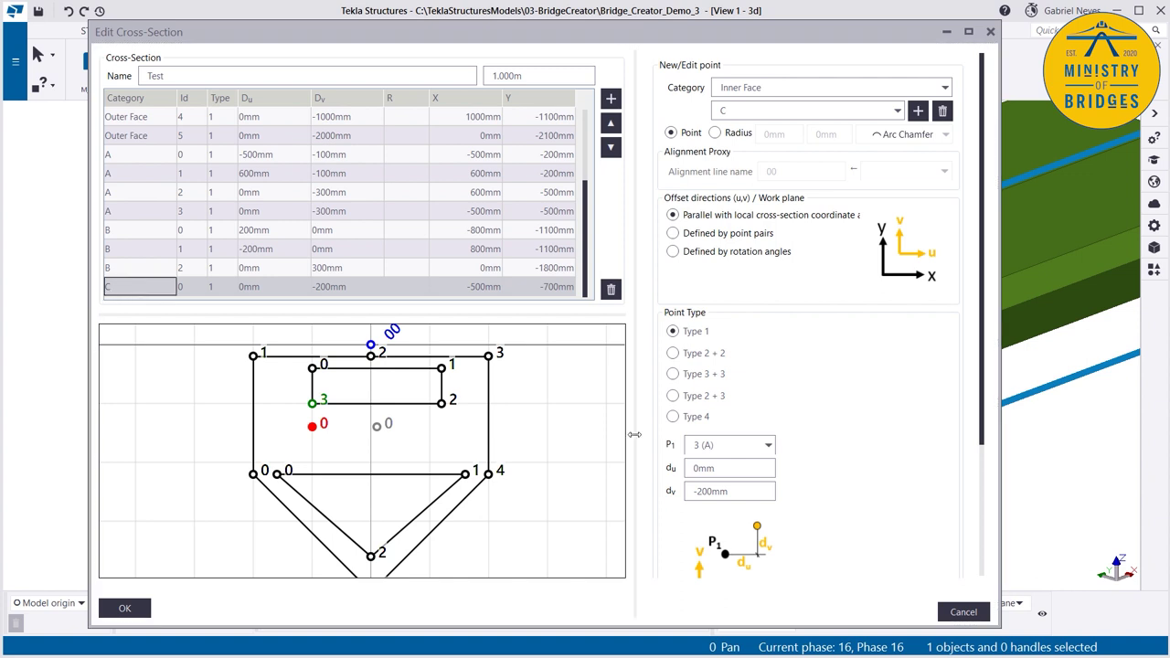
Step: Reference point C 0 to the Virtual point with a dv offset of -50mm
click(712, 446)
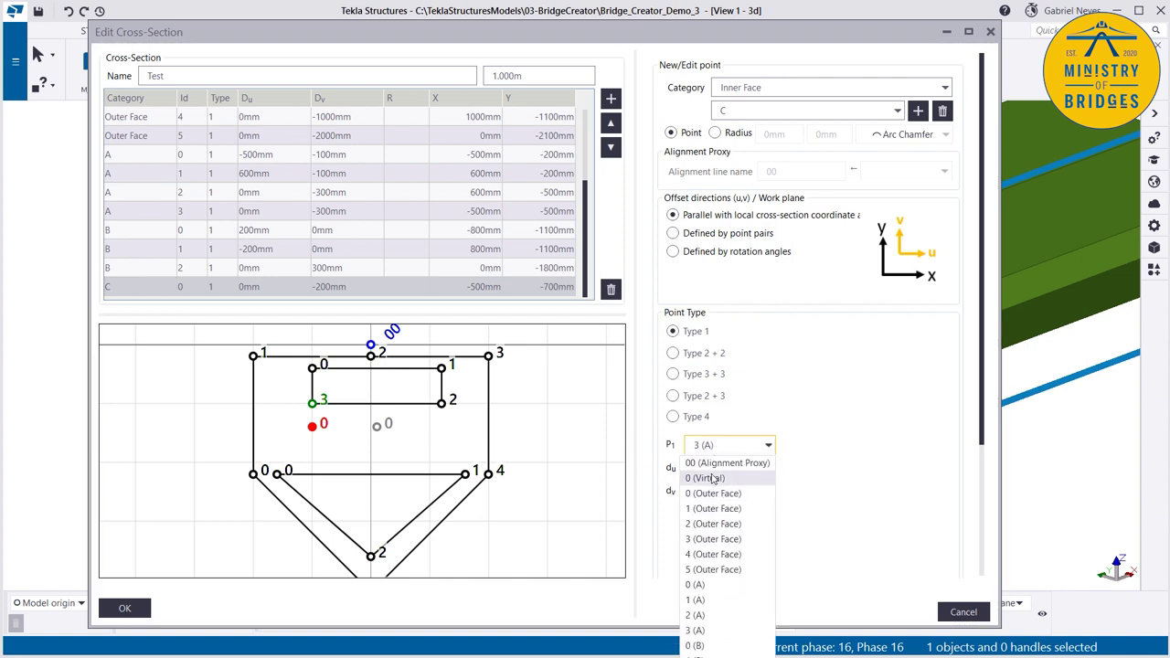
click(711, 479)
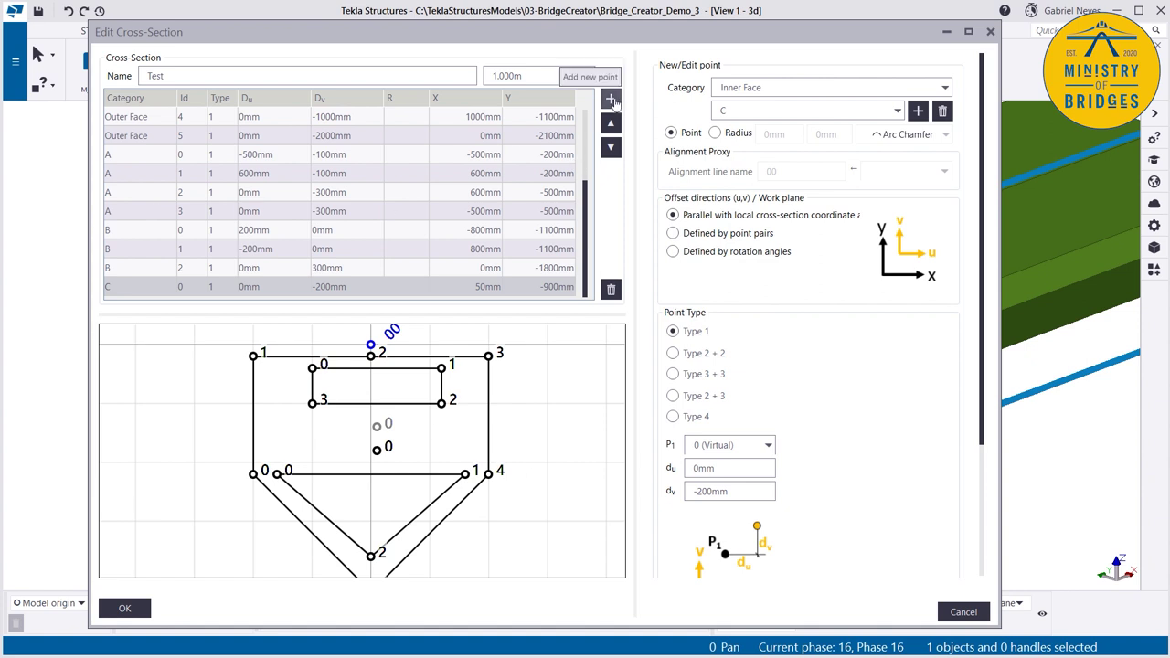
click(701, 491)
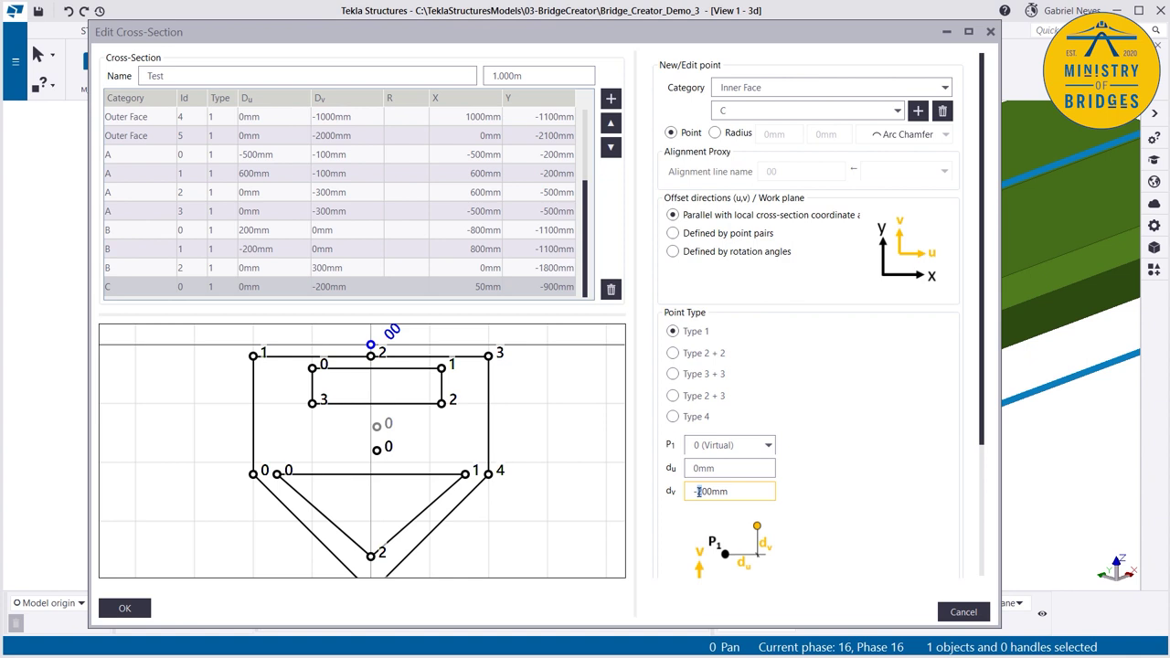
key(Delete)
key(Delete)
text(5)
key(Return)
scroll(426, 469, up, 3)
scroll(393, 462, up, 1)
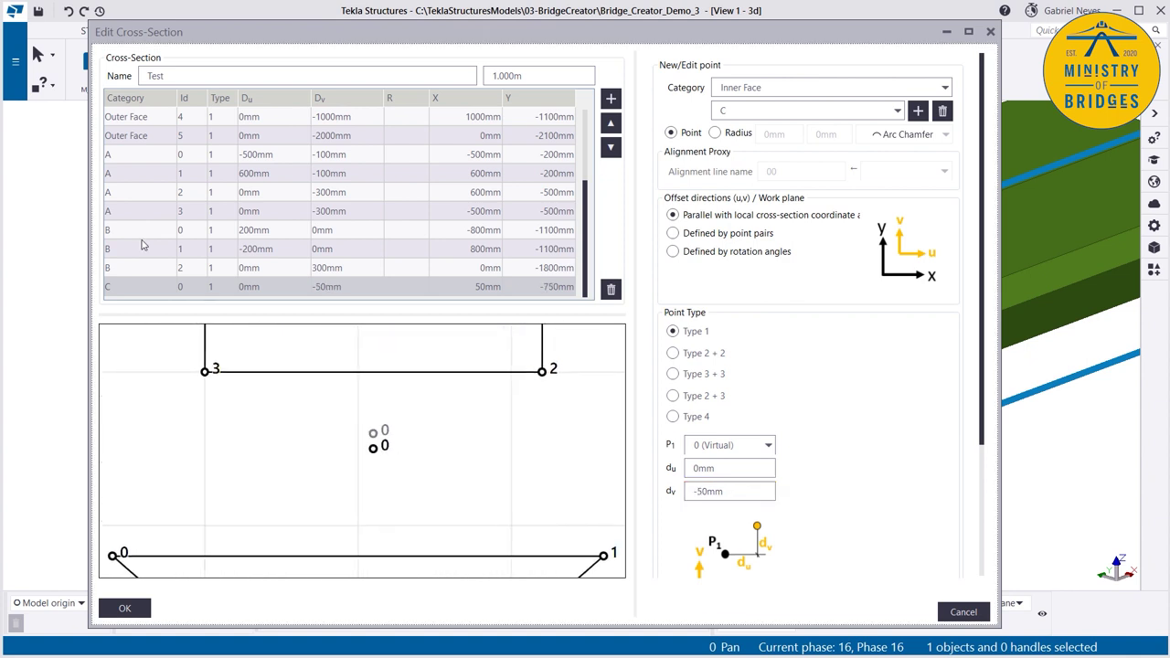
Step: Add point C 1 offset du 50mm, dv 0 from the Virtual point
click(134, 289)
click(611, 97)
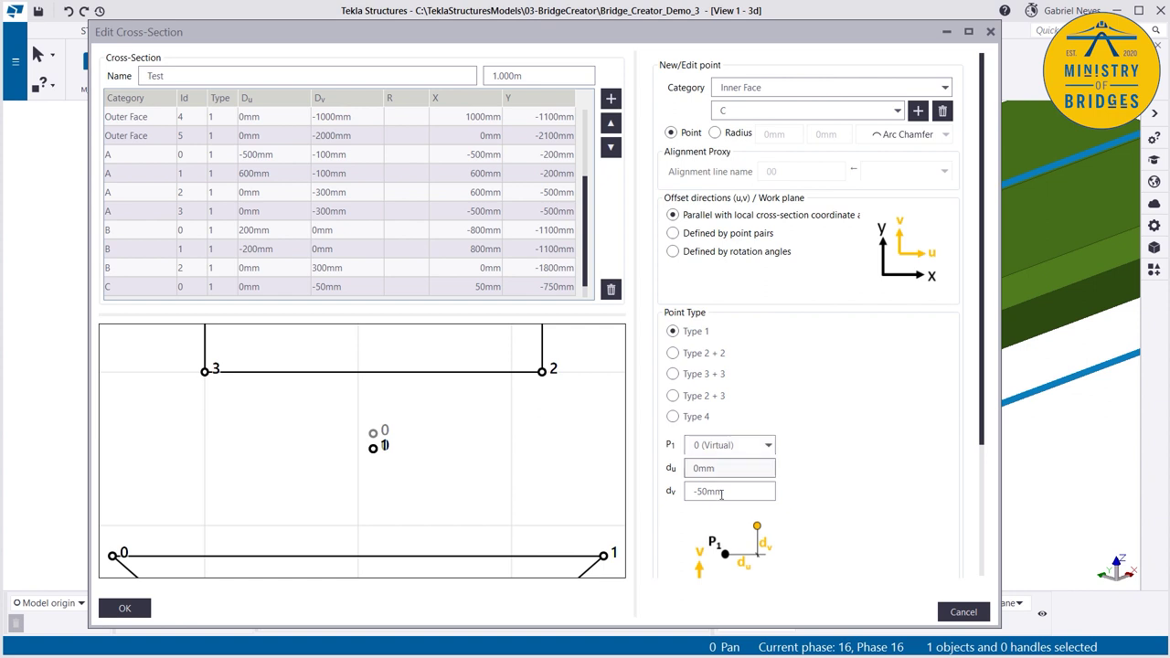
click(727, 468)
text(50)
key(Tab)
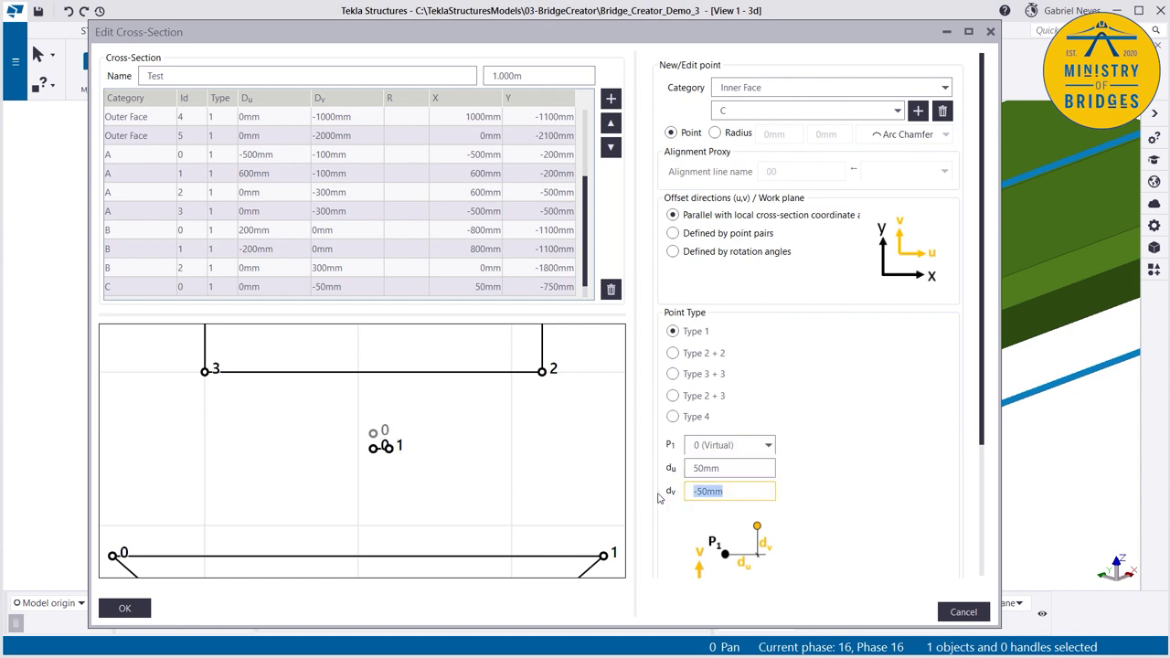
text(0)
key(Tab)
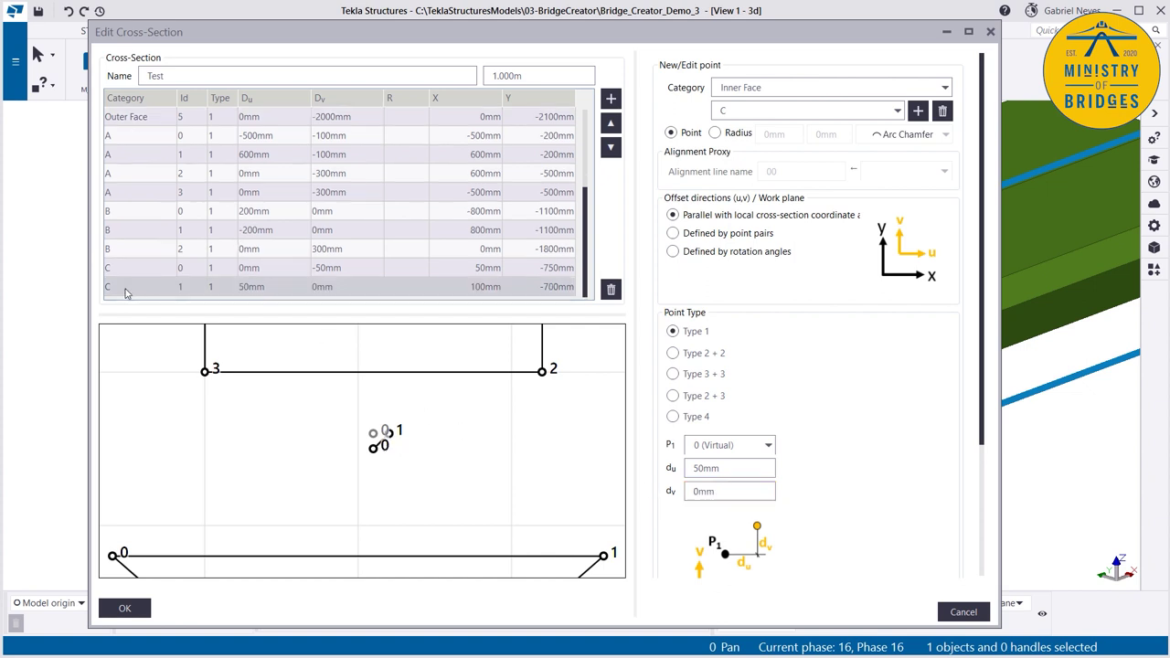
Step: Add point C 2 offset du 0, dv 50mm from the Virtual point
click(136, 289)
click(610, 99)
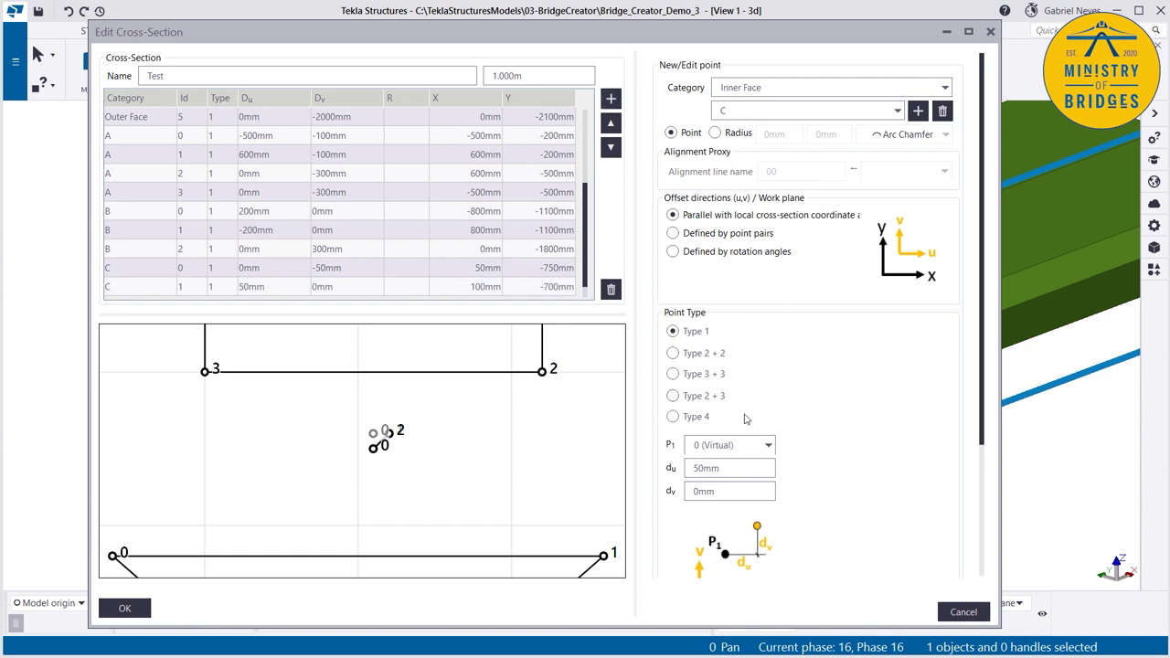
double_click(725, 469)
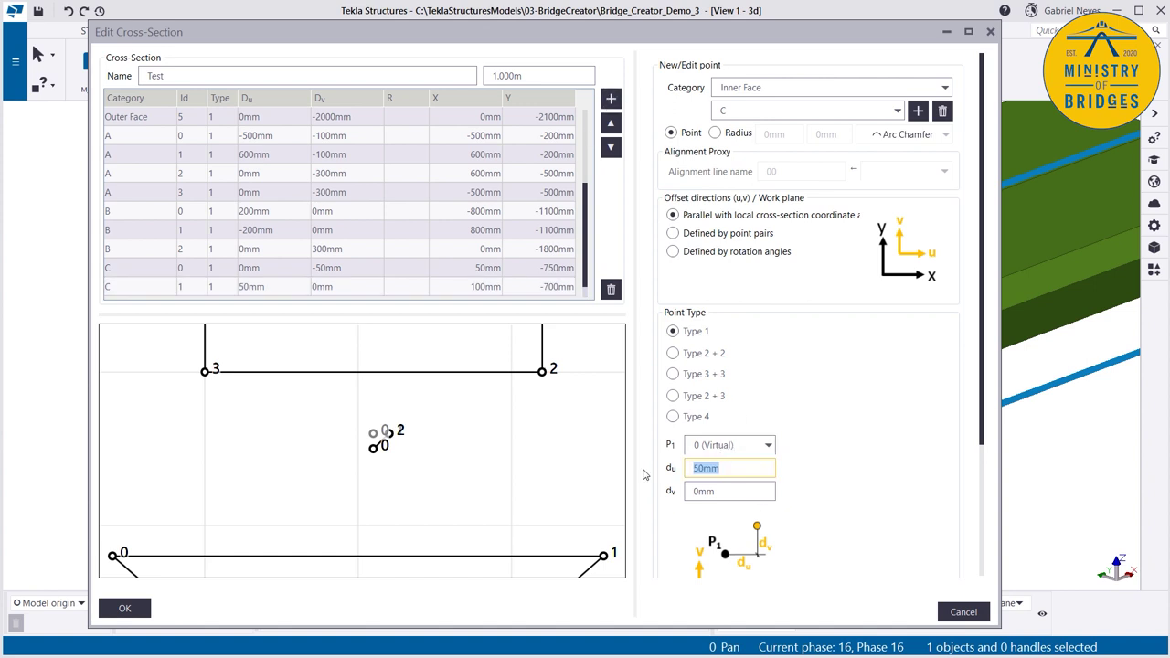
text(0)
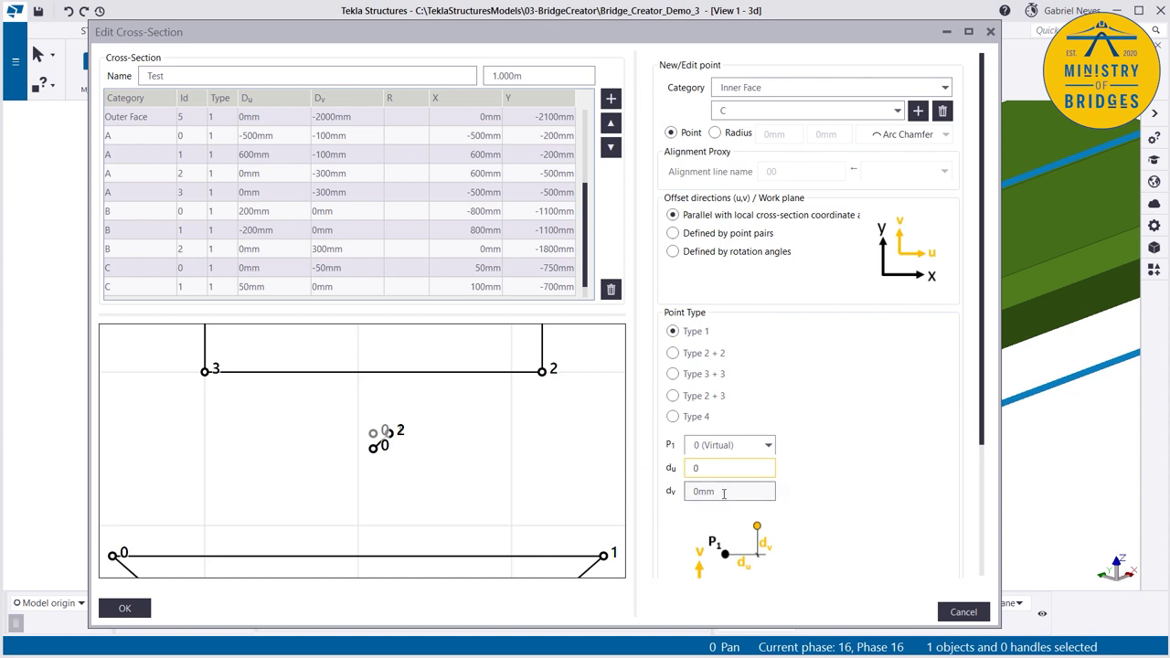
key(Tab)
text(50)
key(Return)
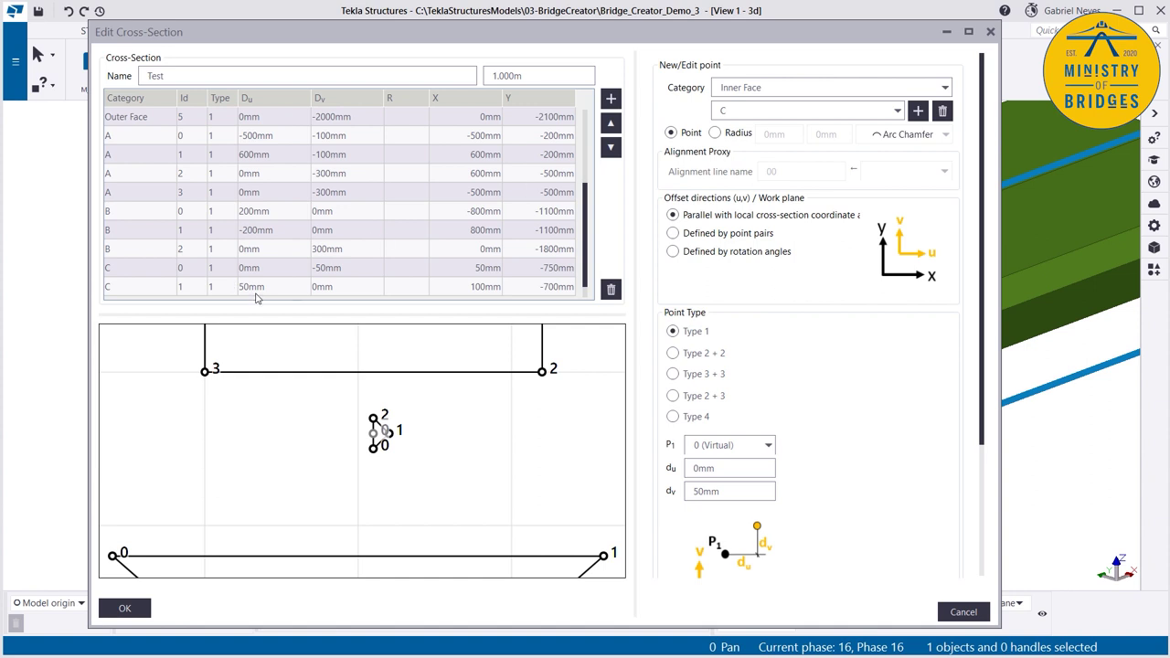
Step: Add point C 3 offset du -50mm, dv 0, completing the diamond
click(610, 98)
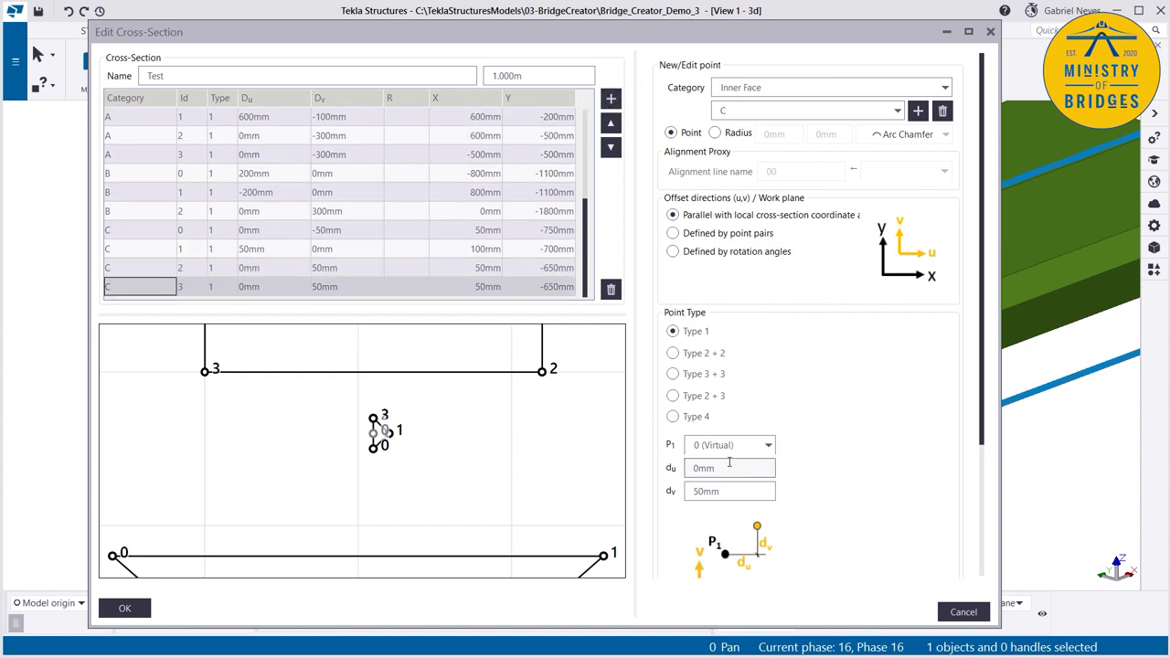
click(730, 468)
text(-50)
key(Tab)
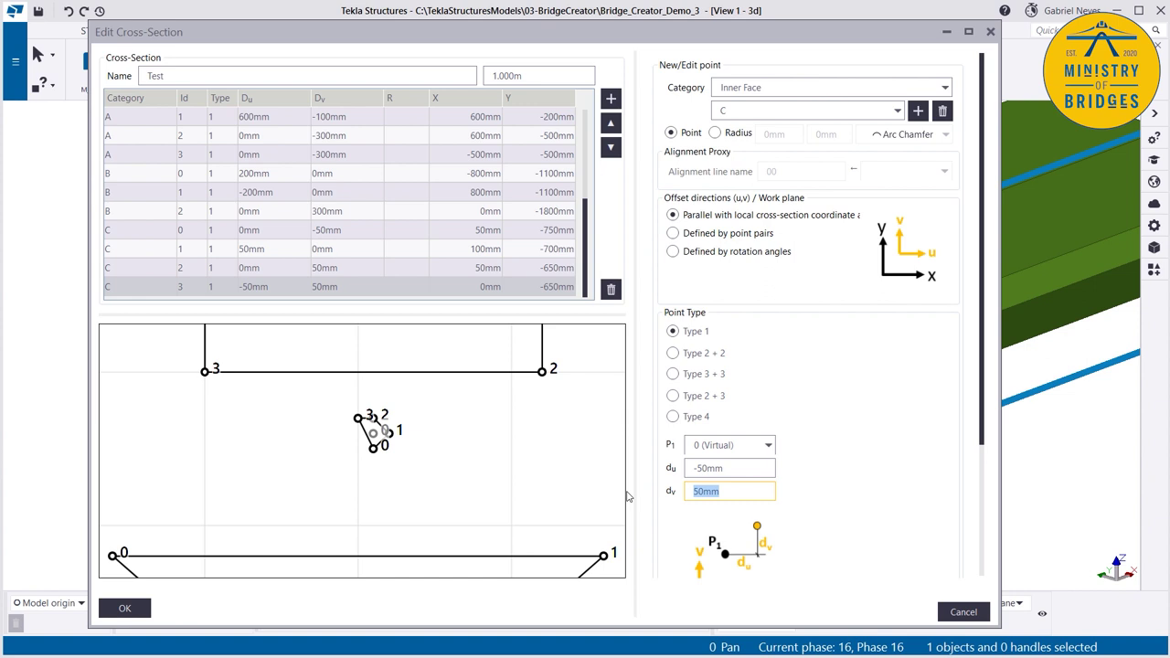
text(0)
key(Tab)
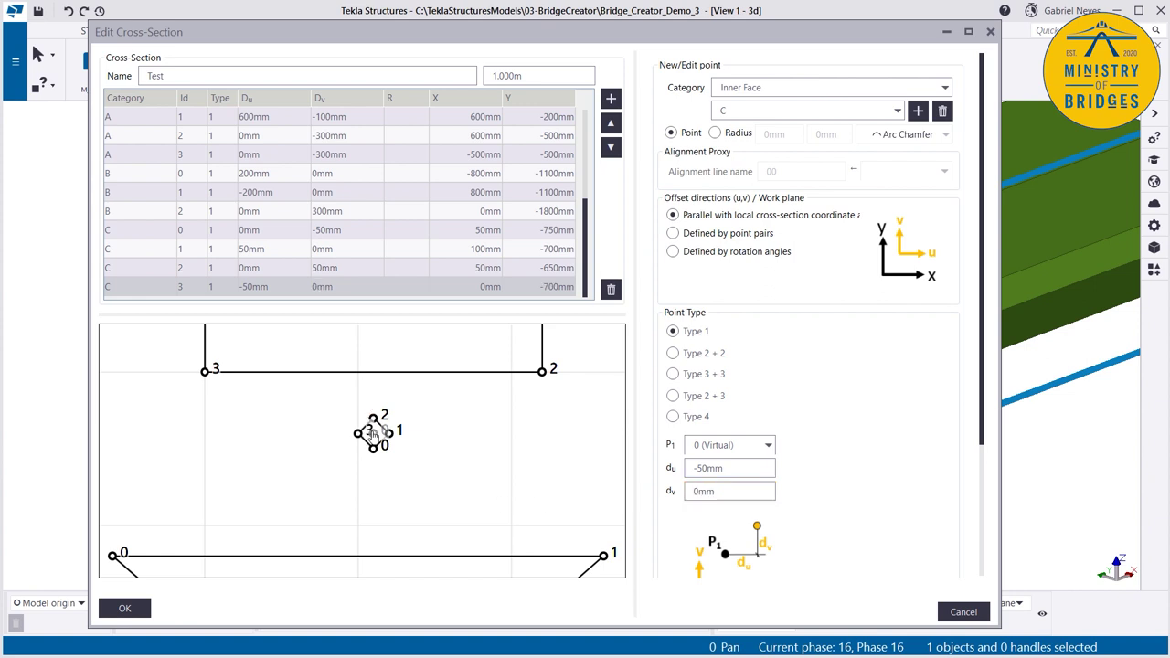
scroll(367, 467, up, 1)
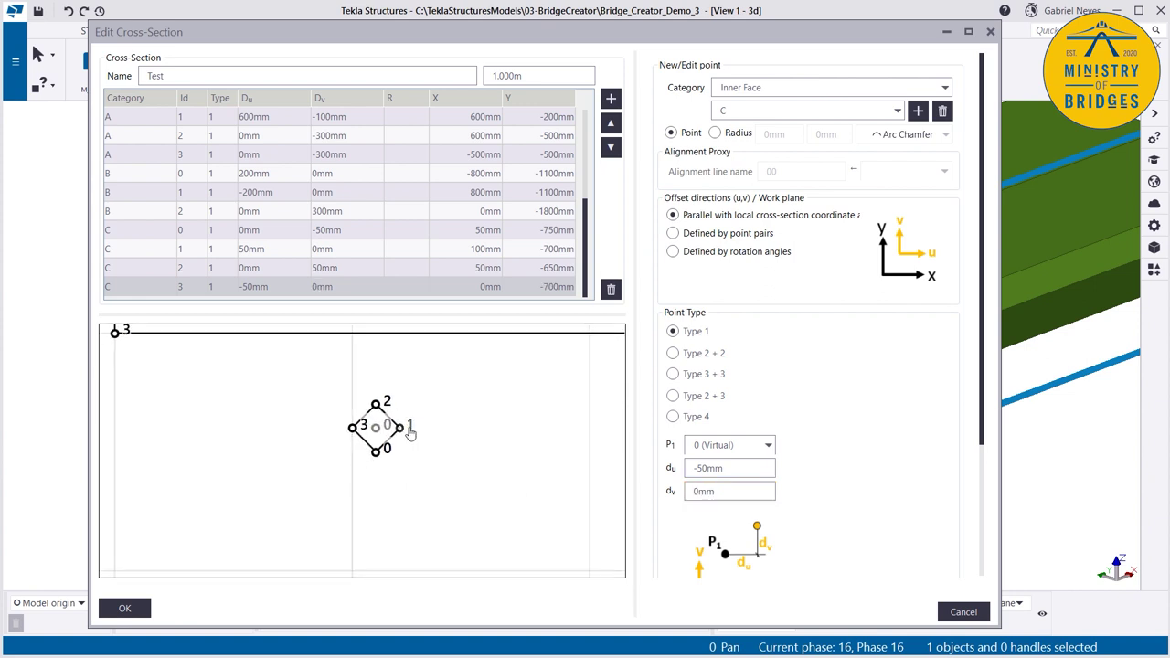
click(409, 431)
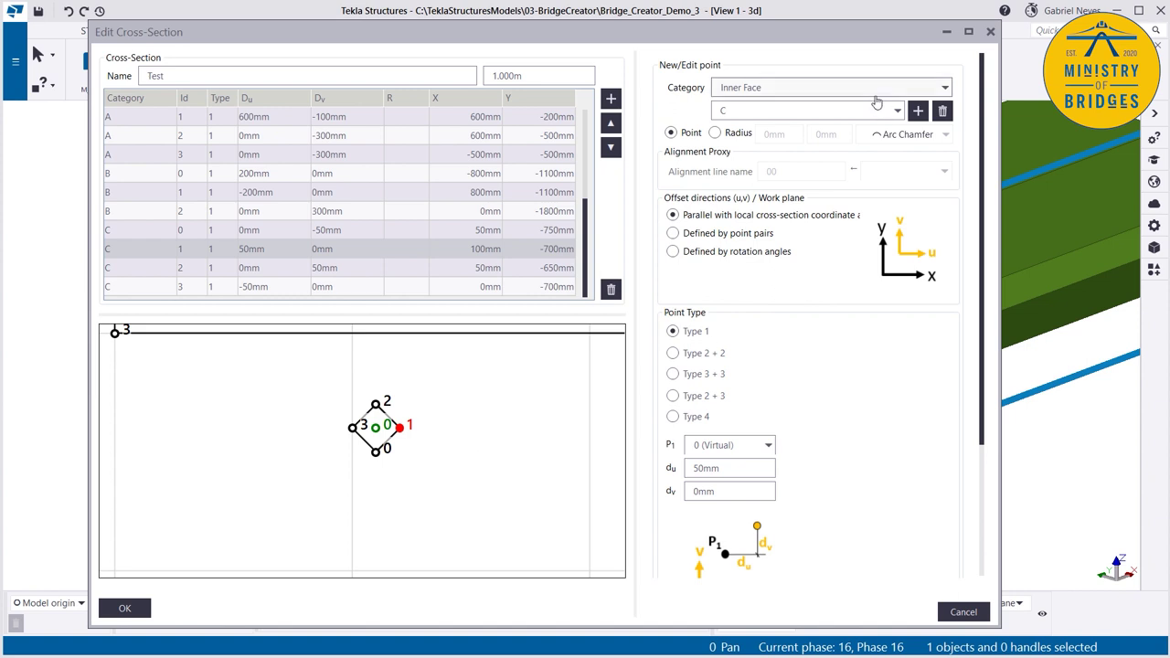
Step: Round point C 1 with a -50mm radius so its arc flips outward
click(715, 132)
click(786, 134)
text(5)
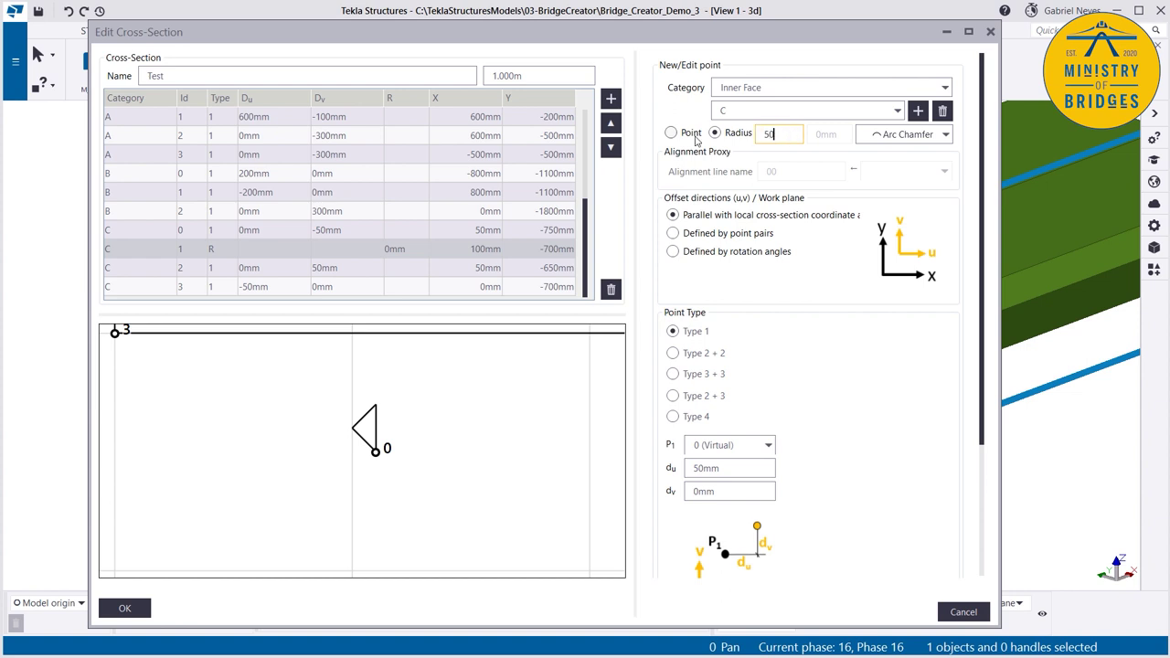
text(0)
key(Return)
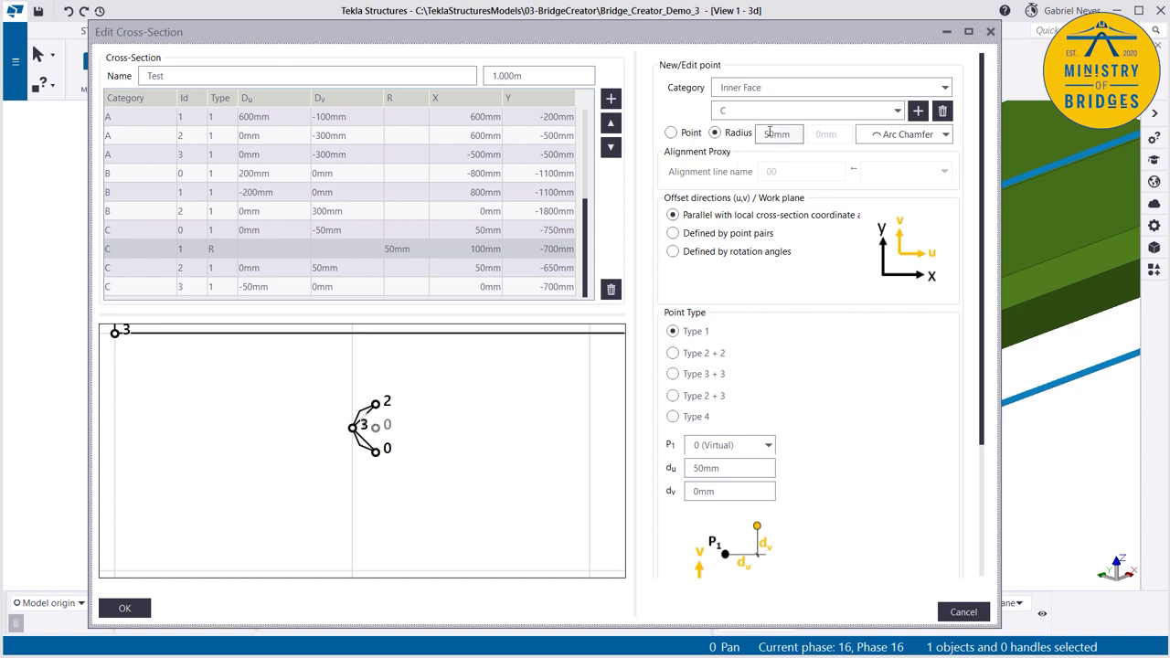
click(766, 135)
text(1)
key(Return)
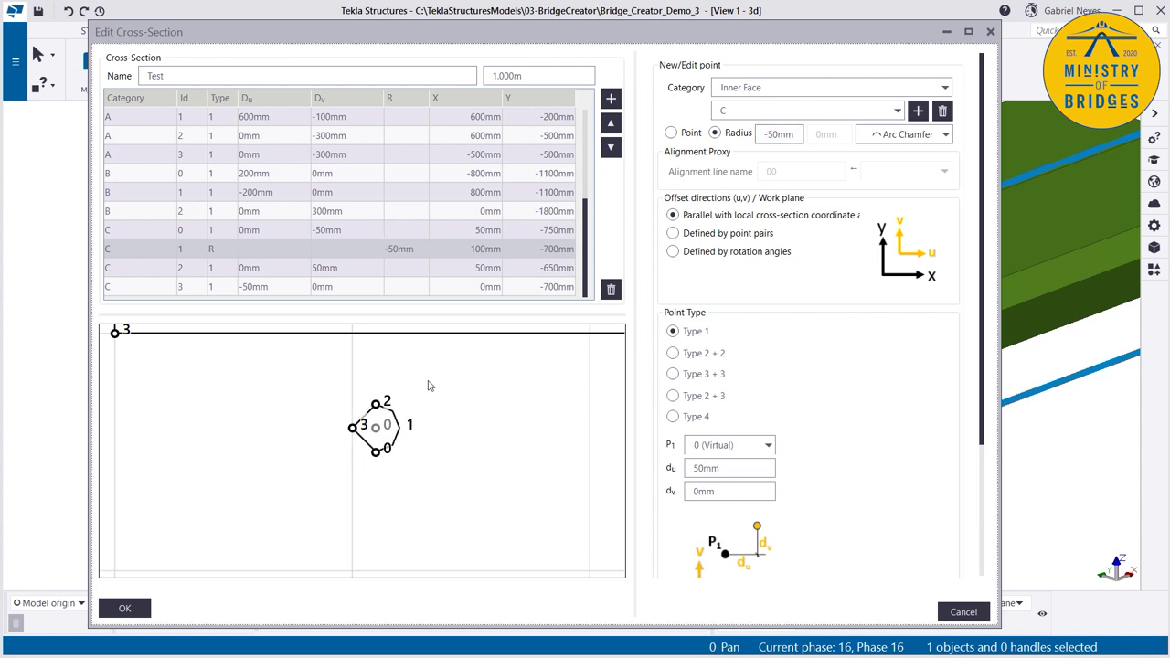
Step: Round point C 3 with an Arc Chamfer corner of radius -50mm
click(362, 430)
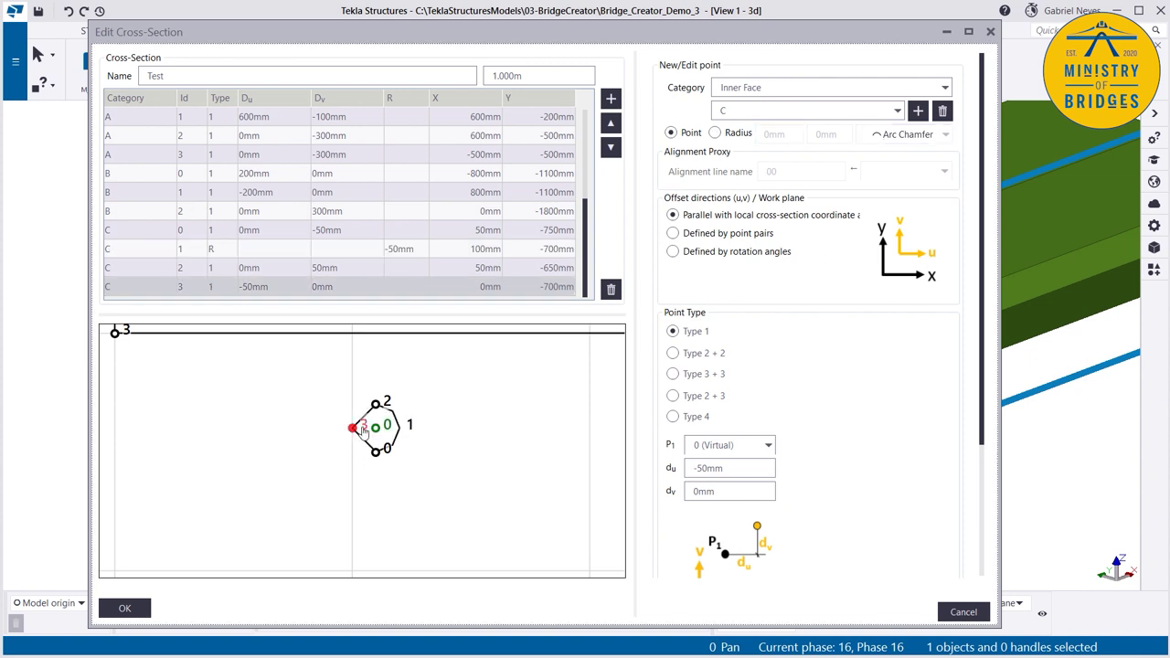
click(715, 132)
click(906, 134)
click(892, 149)
double_click(776, 135)
text(50)
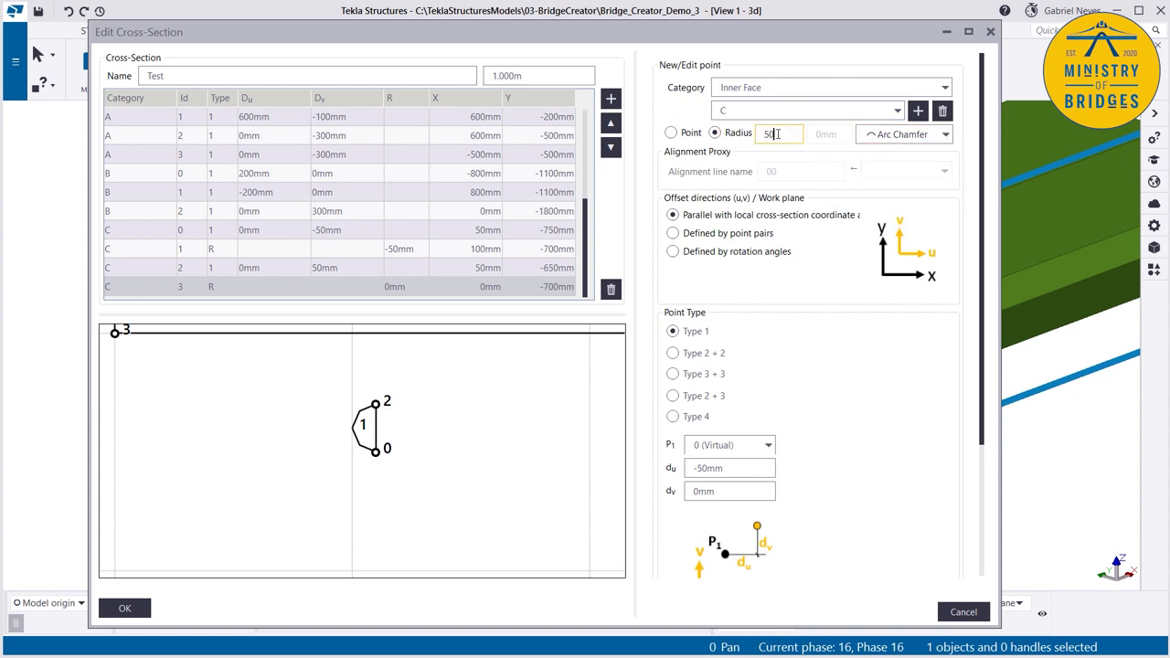
key(Return)
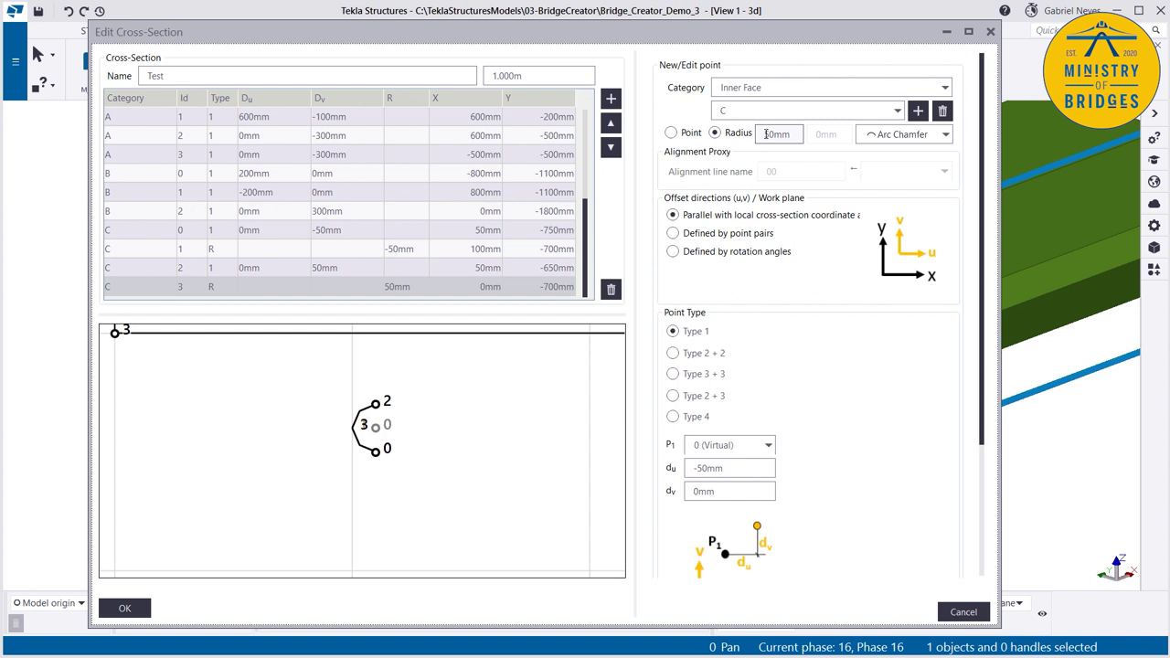
click(764, 134)
text(-)
key(Return)
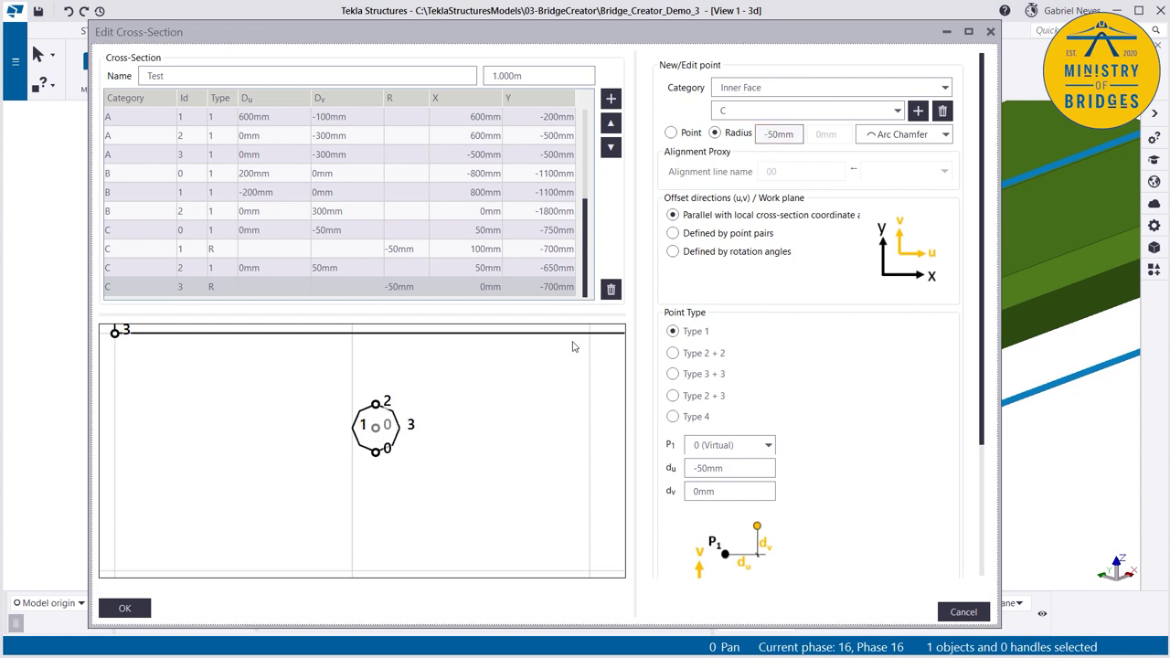
Step: Apply the Test section edits, recreate the red beam and orbit to inspect its round hole
click(124, 609)
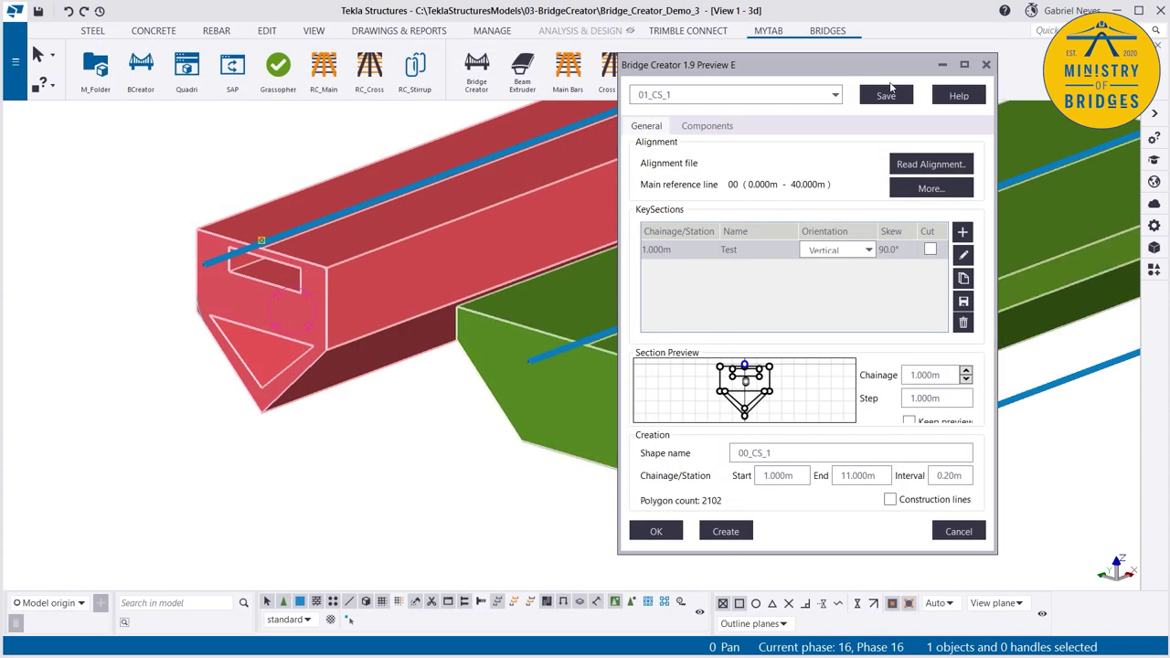
click(725, 531)
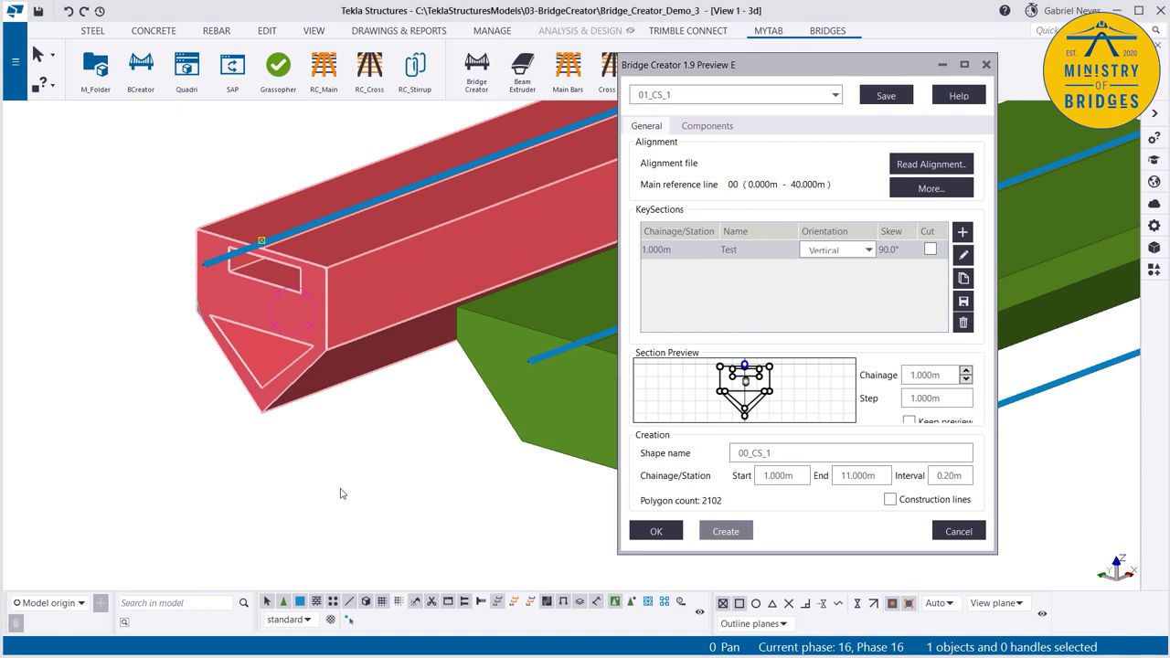
scroll(266, 315, up, 5)
ctrl+middle_drag(263, 329, 322, 308)
scroll(320, 335, down, 4)
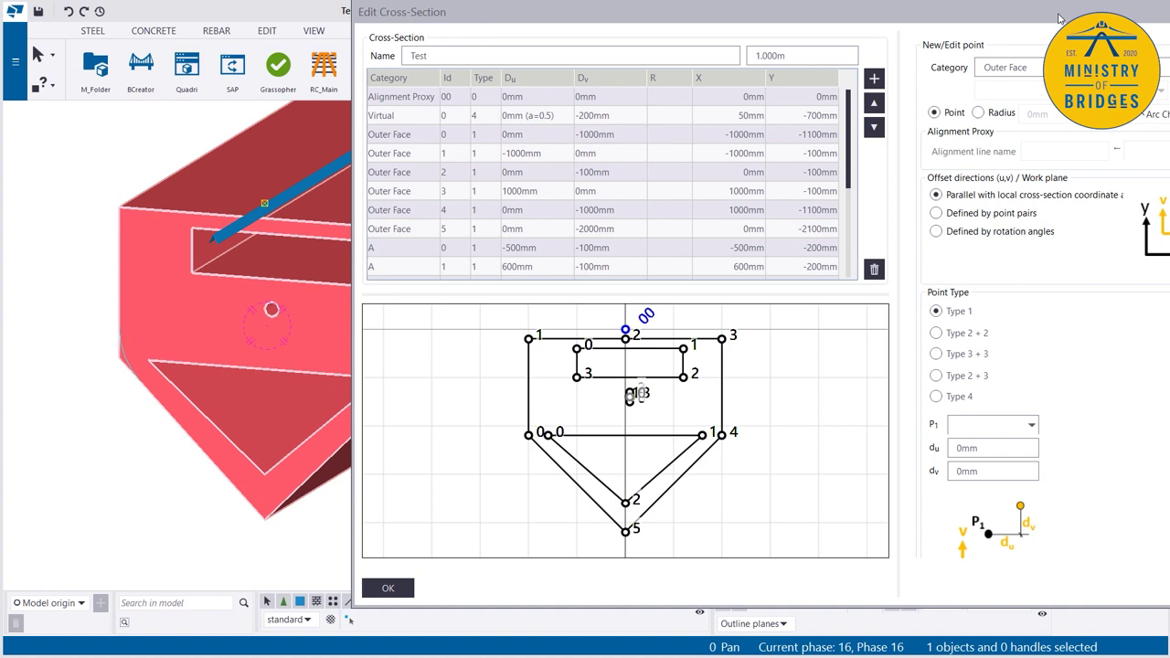
Step: Change the Virtual point's dv from -200mm to -400mm and close the section editor
scroll(480, 402, up, 5)
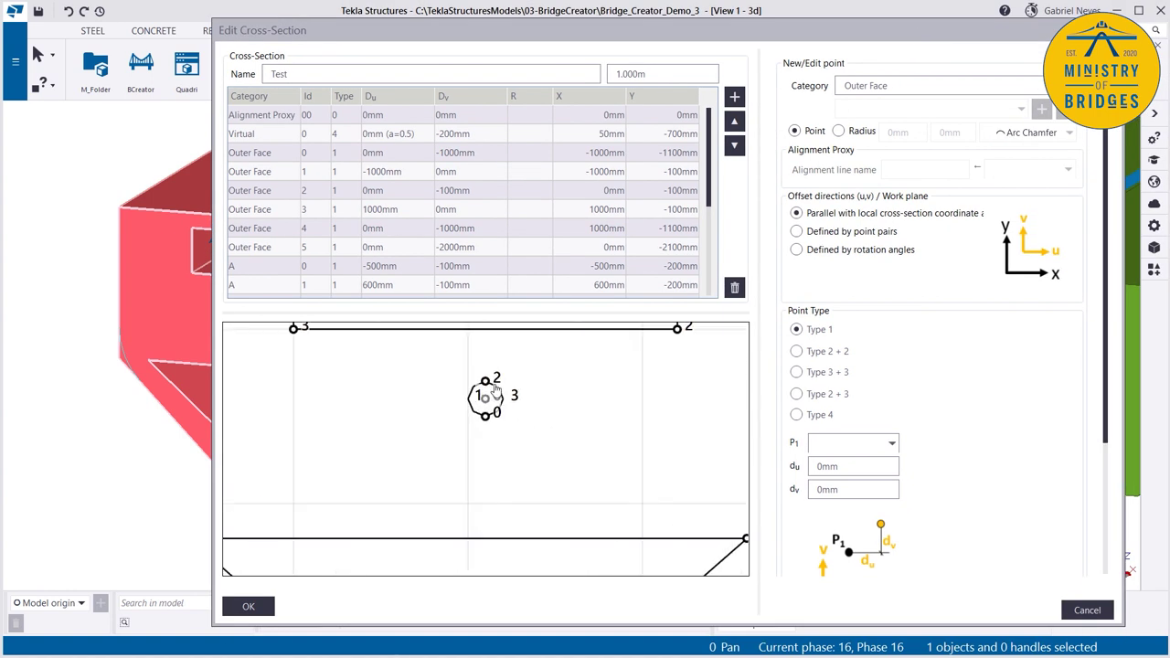
scroll(260, 279, down, 3)
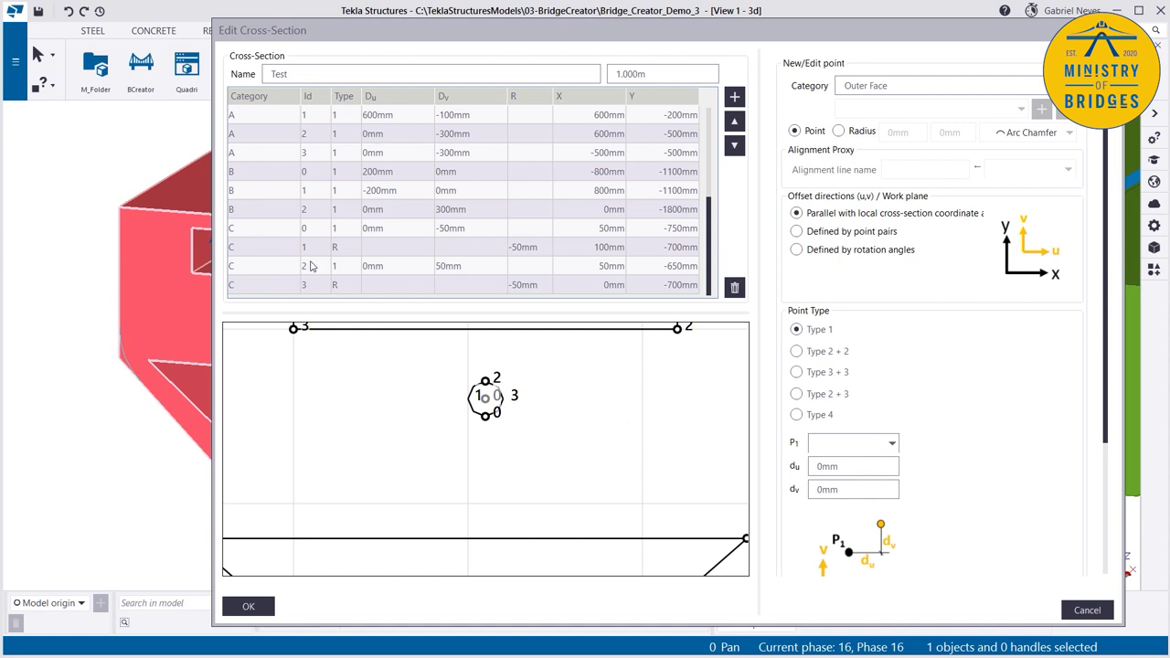
scroll(272, 224, up, 3)
click(245, 135)
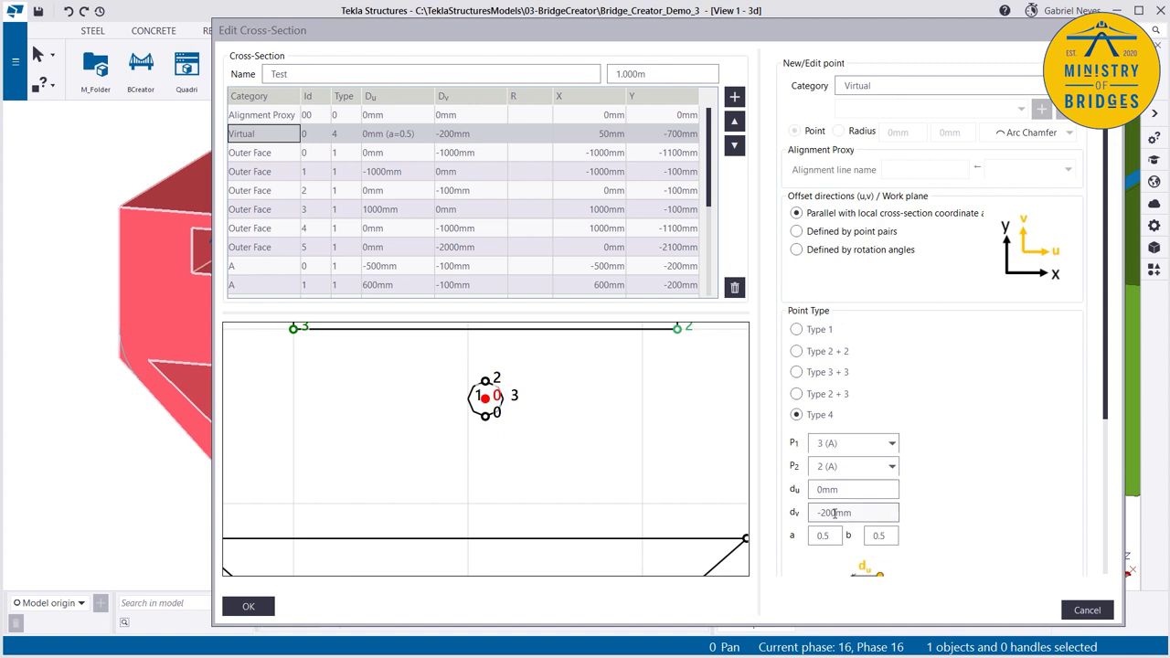
drag(820, 513, 825, 513)
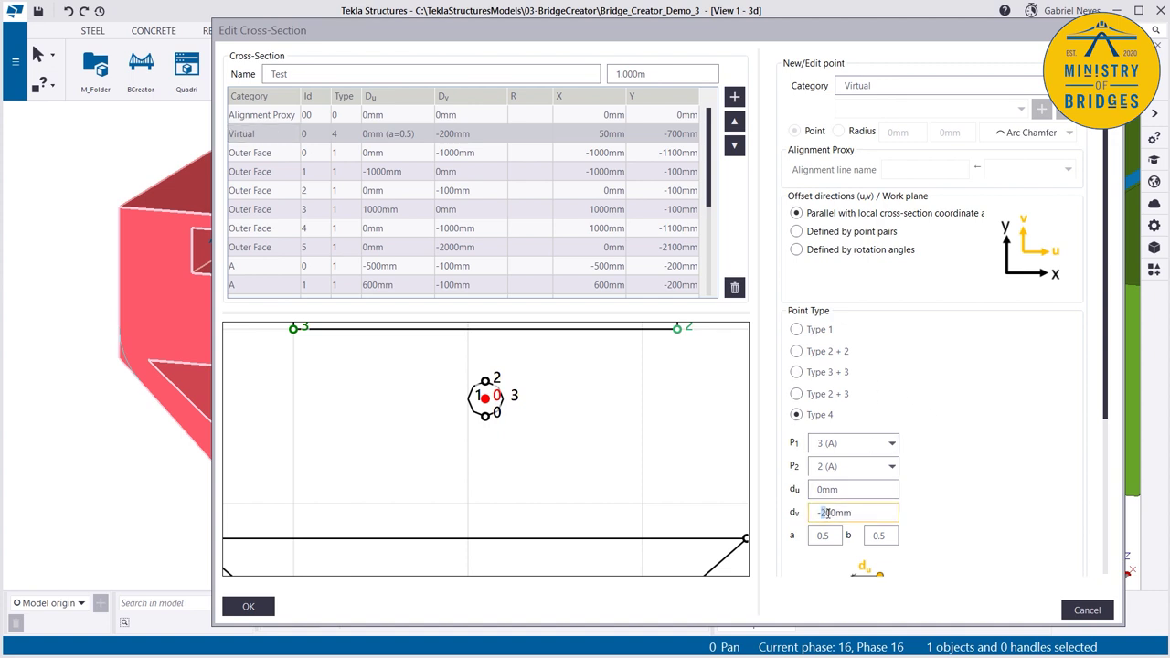
key(Return)
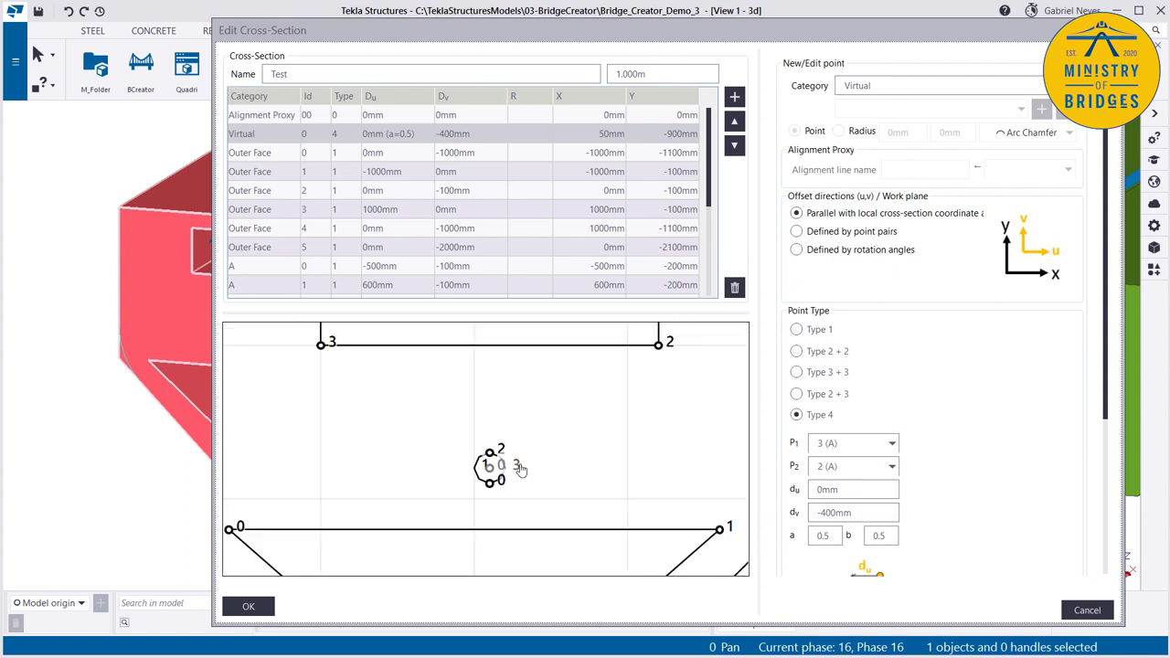
scroll(590, 475, down, 1)
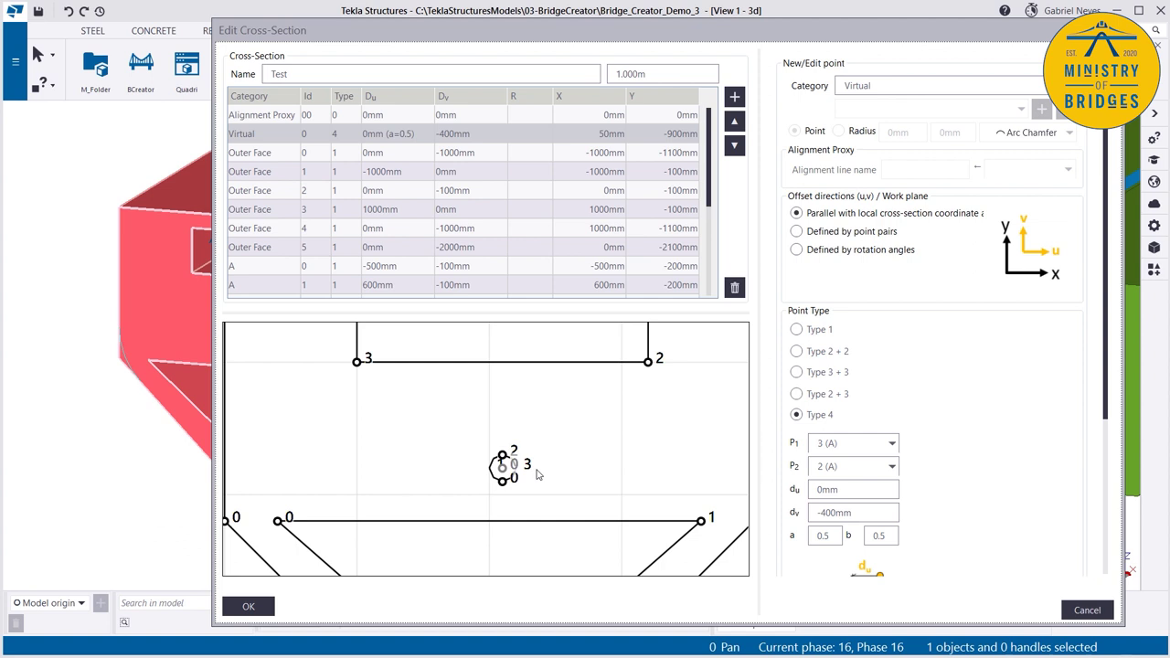
scroll(567, 473, down, 1)
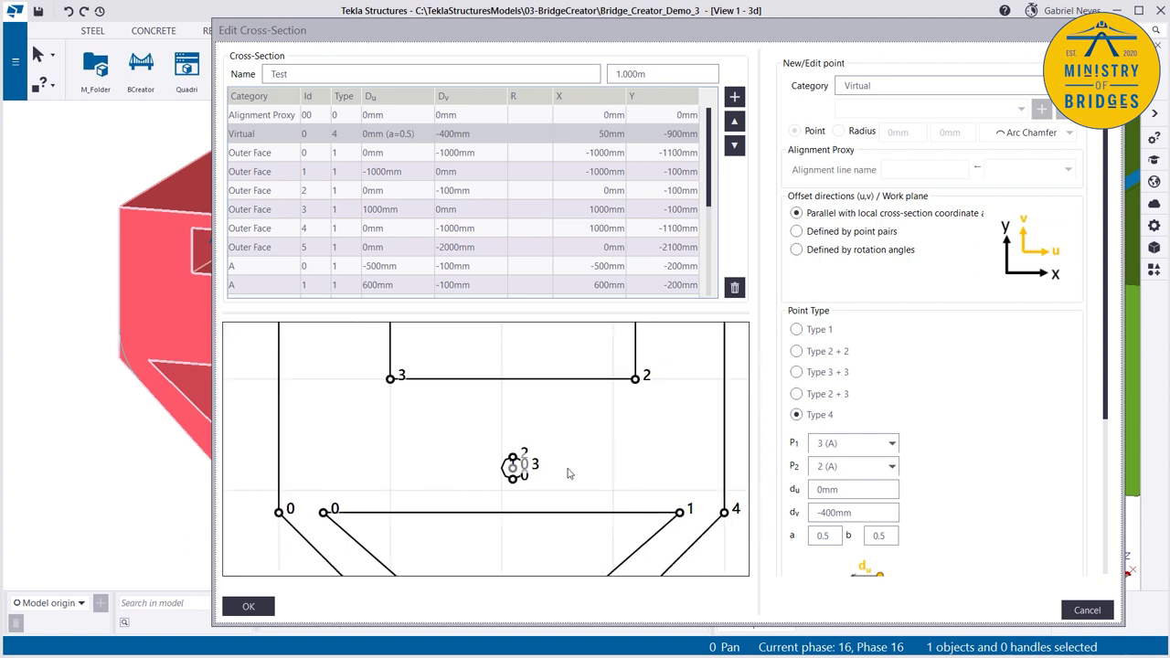
scroll(568, 474, down, 2)
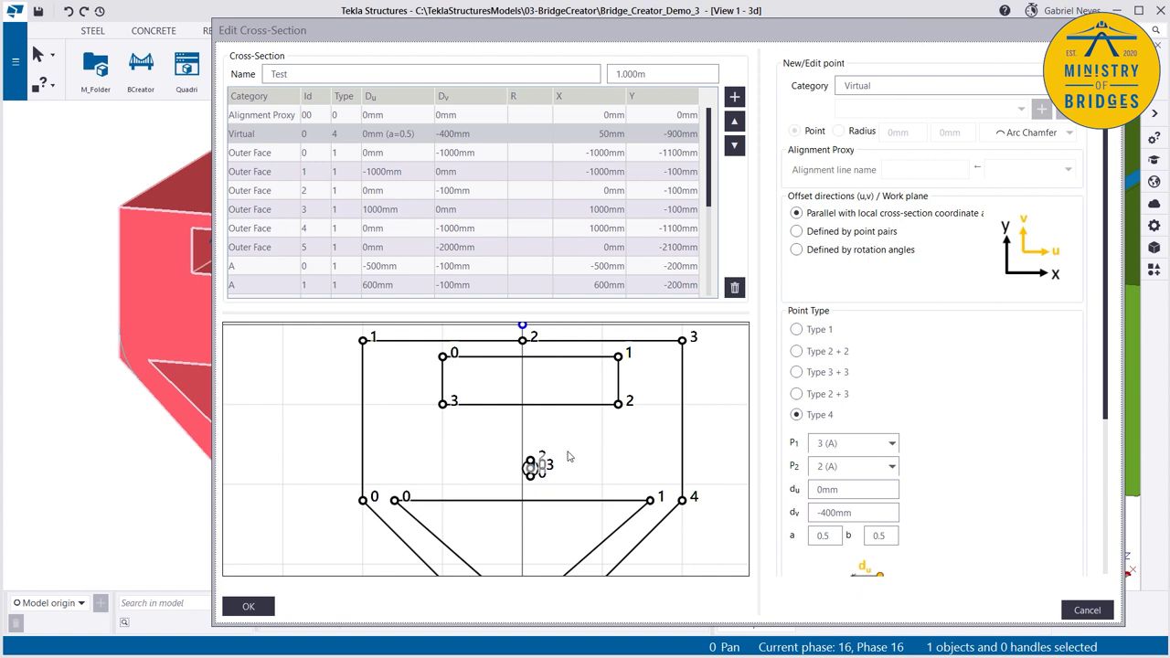
key(Return)
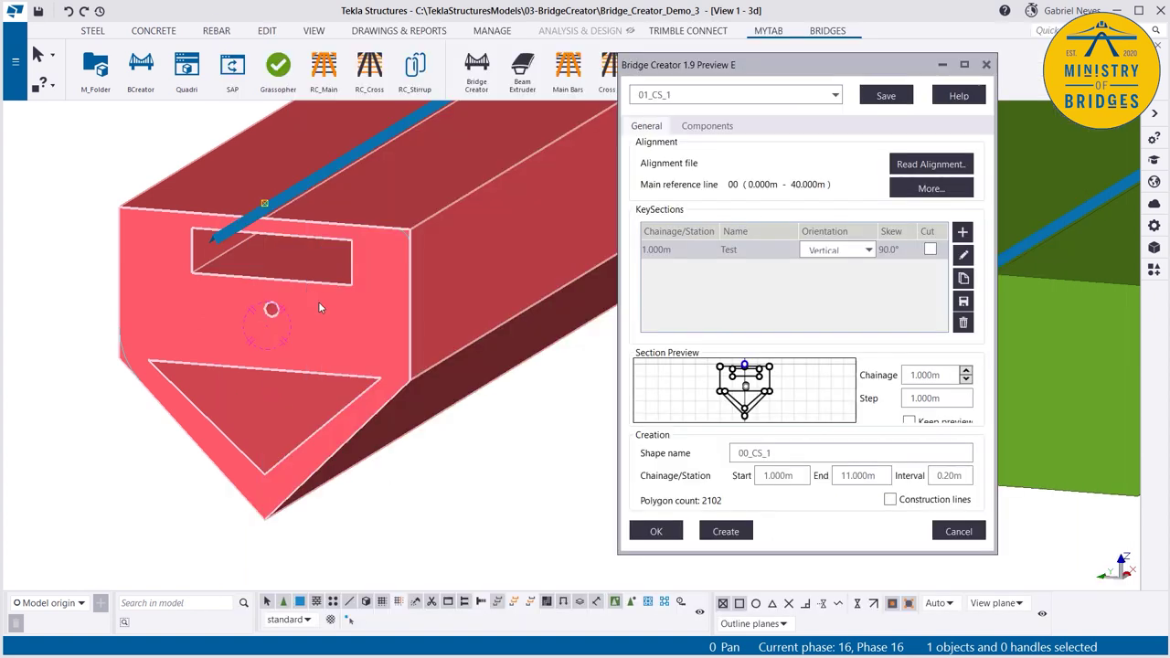
Step: Recreate the red beam with its lowered hole and close Bridge Creator
click(722, 532)
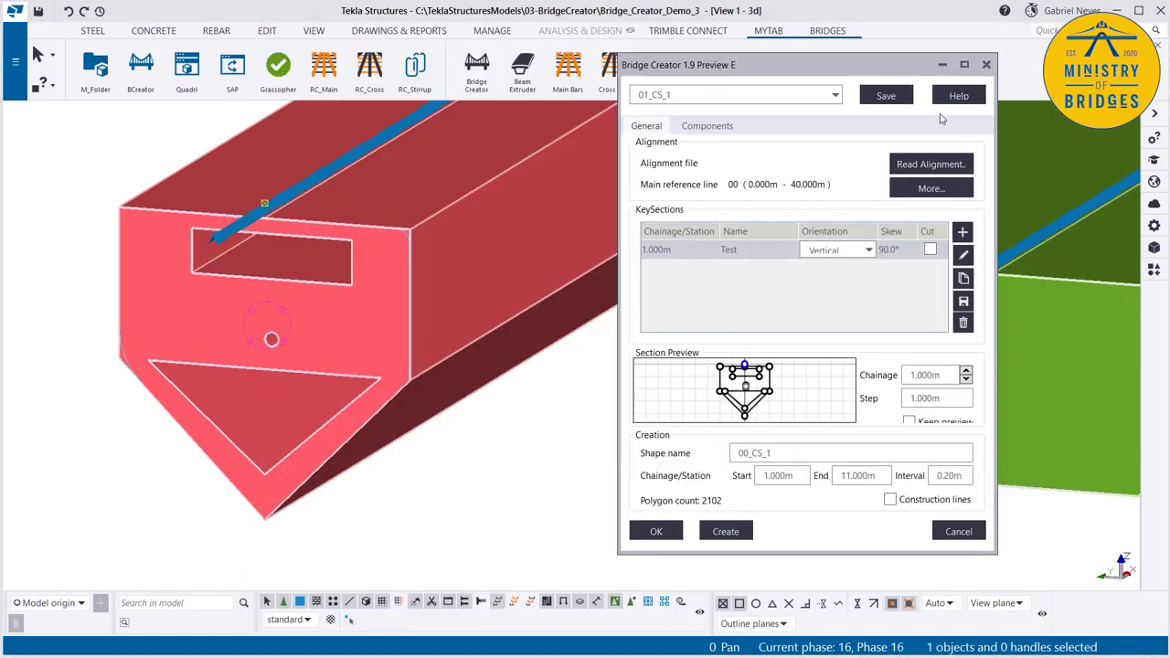
click(656, 531)
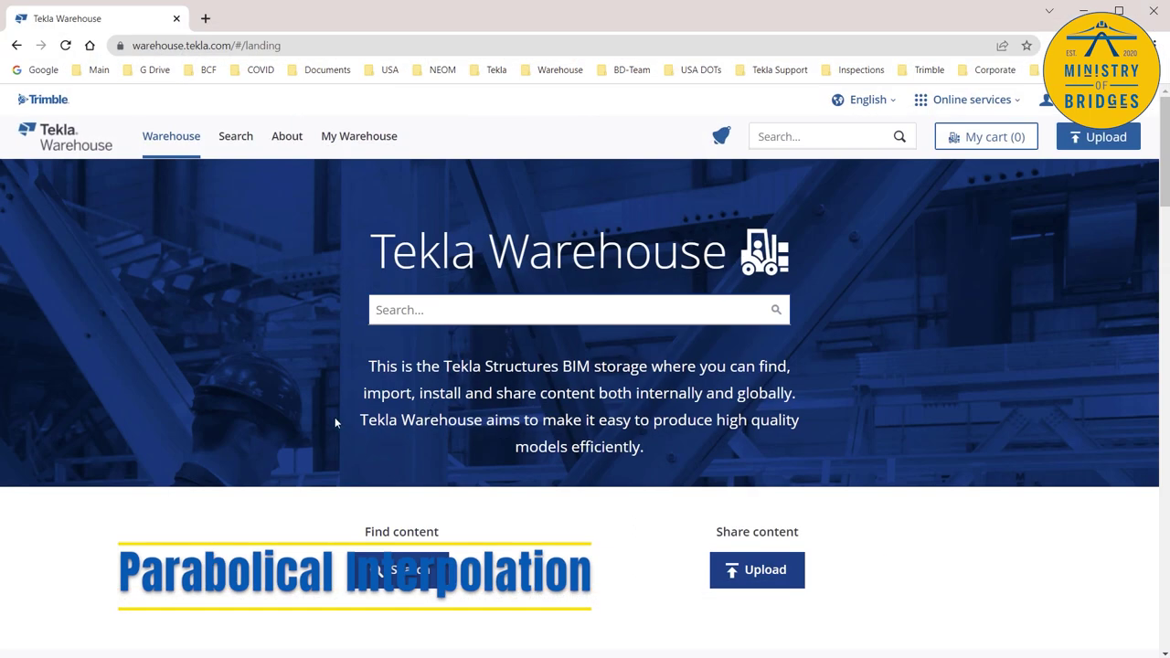
Step: Search Tekla Warehouse for 'bridge creator', view its Versions (2) list, then minimize the browser
click(462, 309)
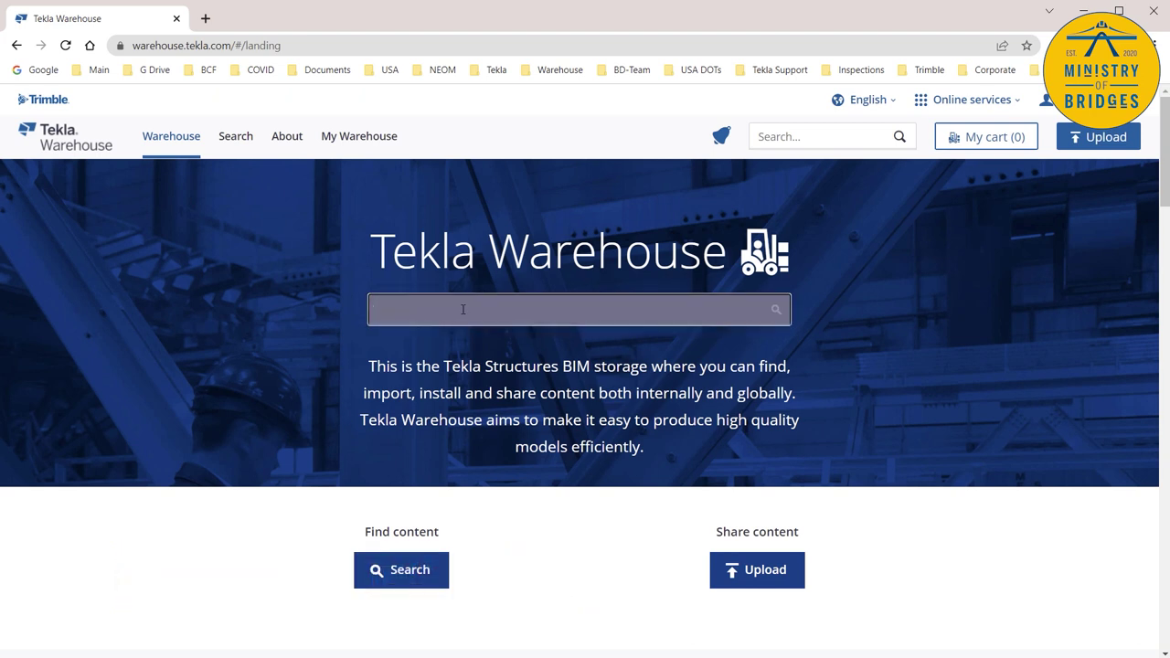
text(BRIDGE)
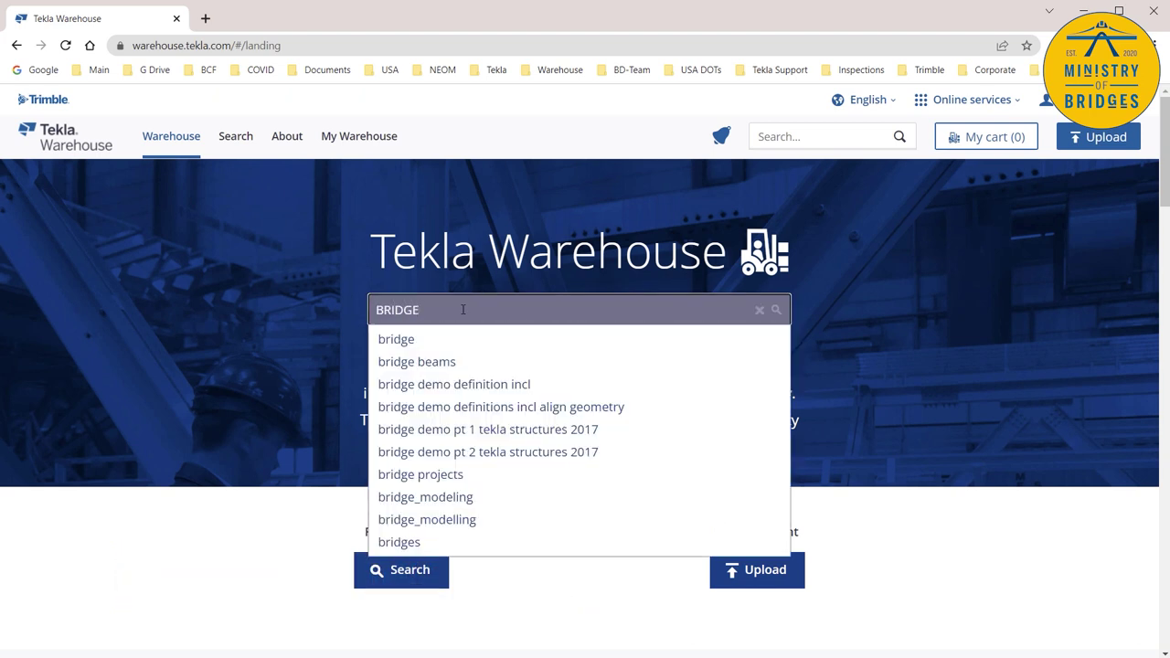
text( CRE)
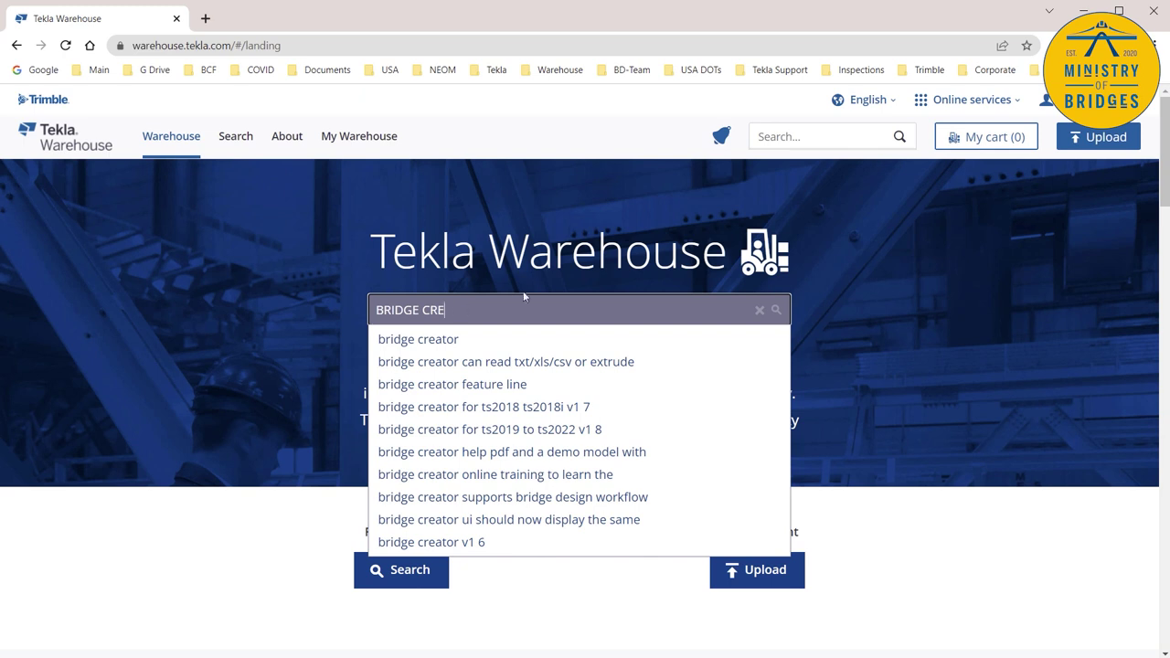
click(455, 341)
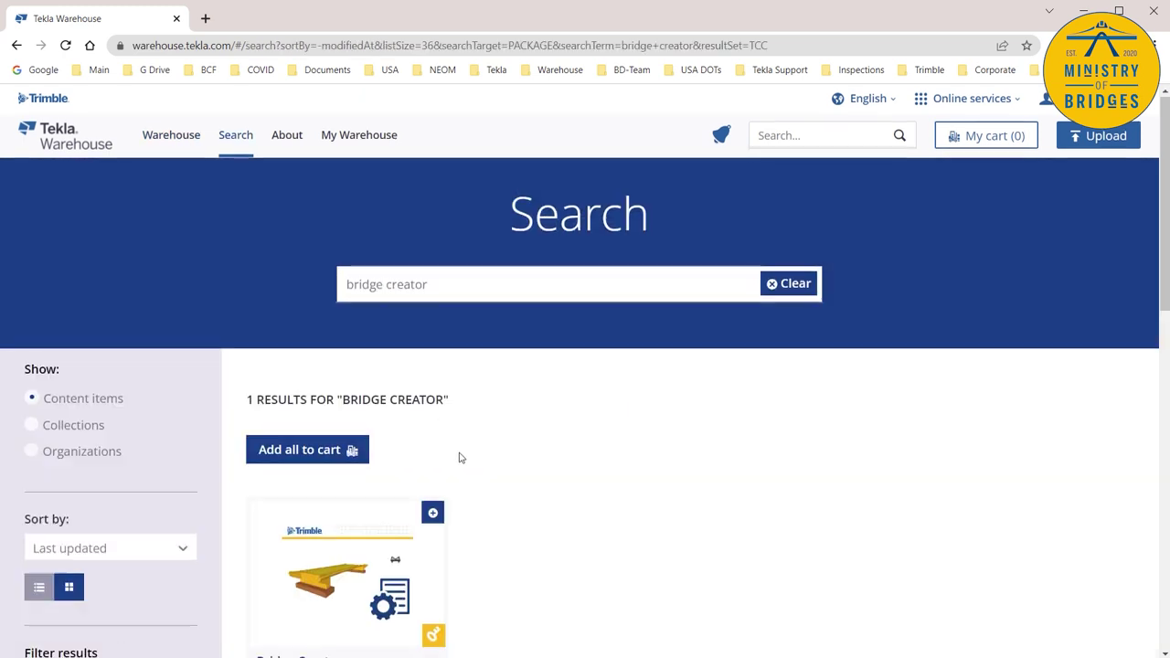
scroll(456, 456, down, 2)
click(358, 388)
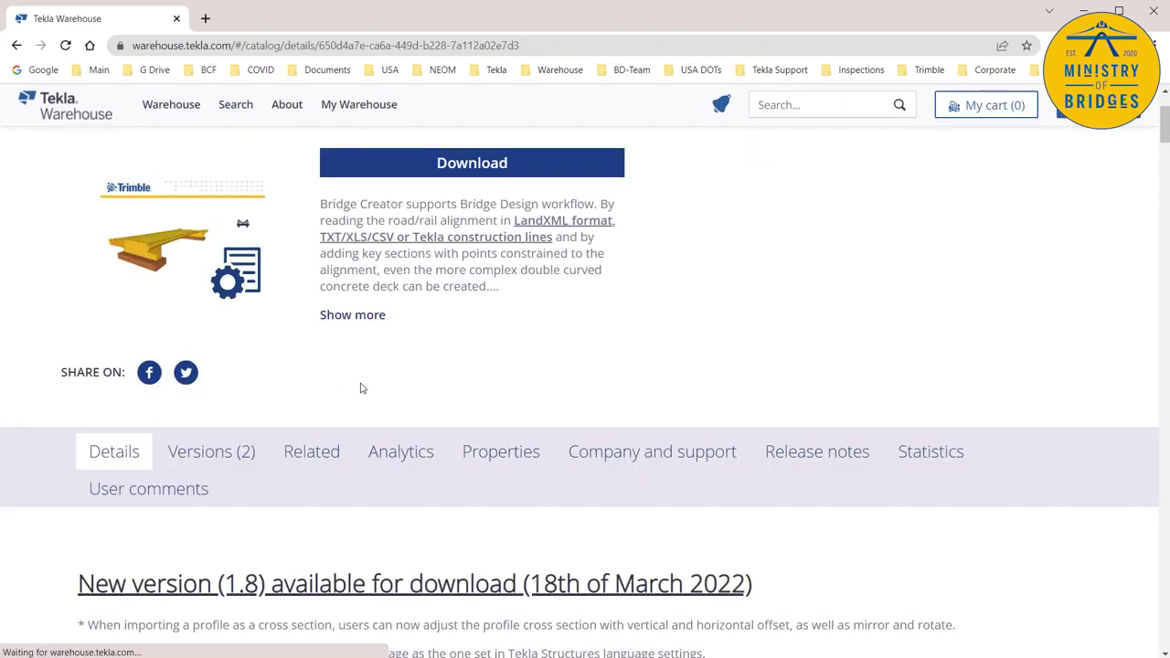
scroll(361, 389, down, 2)
click(209, 304)
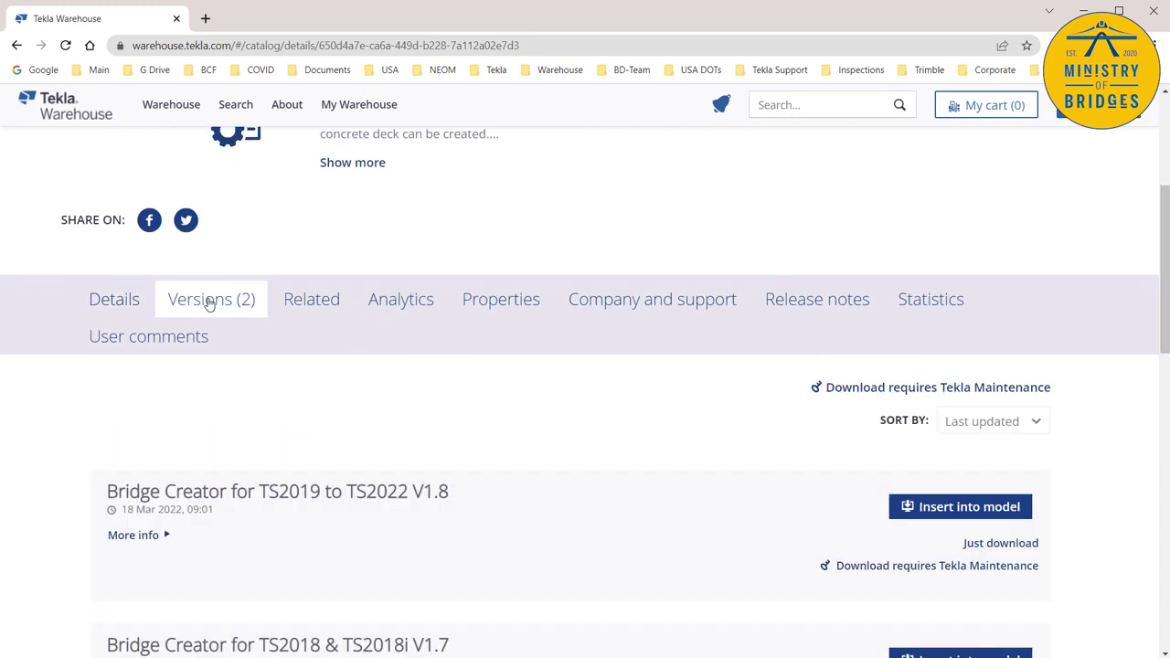
scroll(416, 394, down, 2)
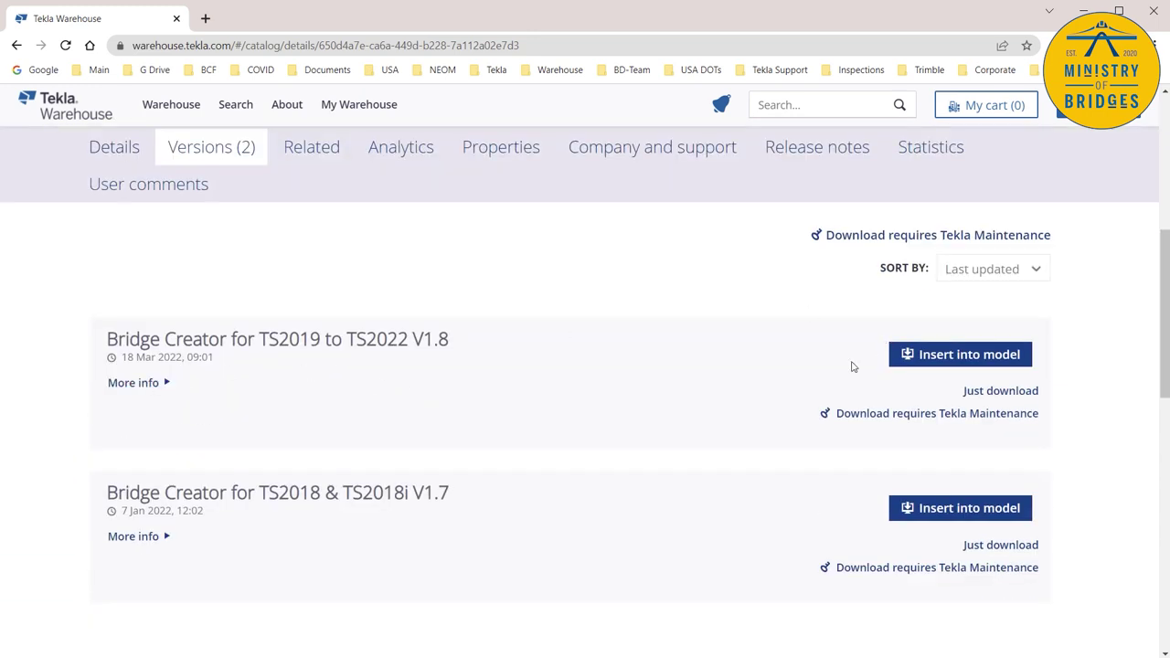
click(1083, 11)
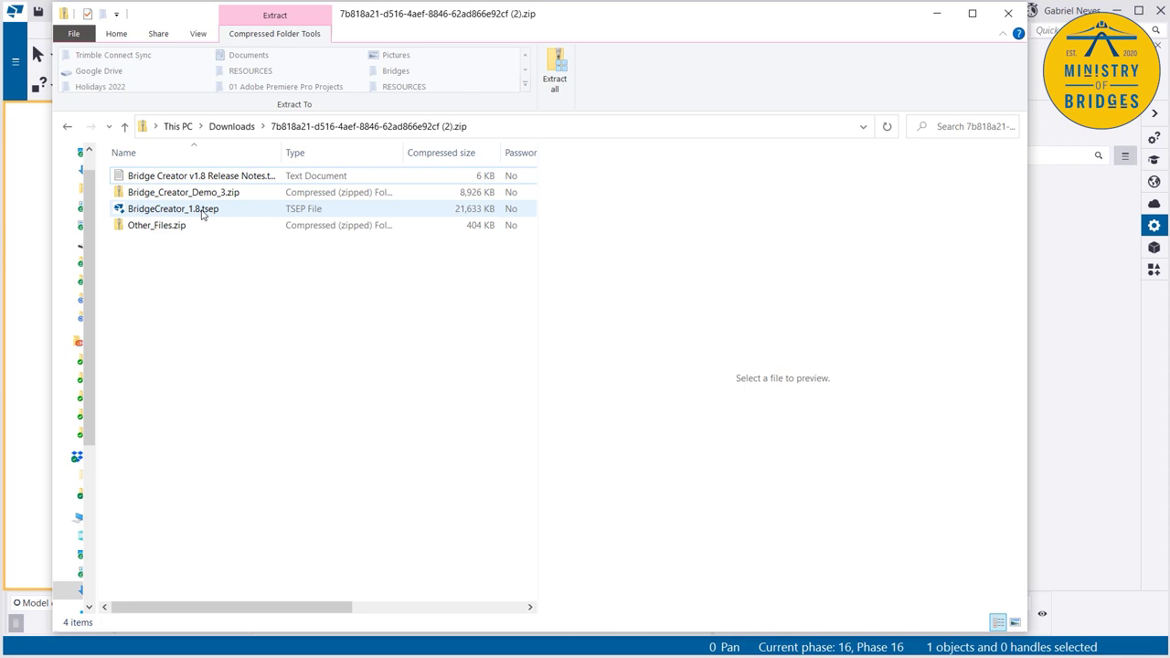
Step: Open BridgeCreator-V1.7-Improvements.pdf from the Other_Files folder inside Other_Files.zip
click(143, 229)
double_click(142, 229)
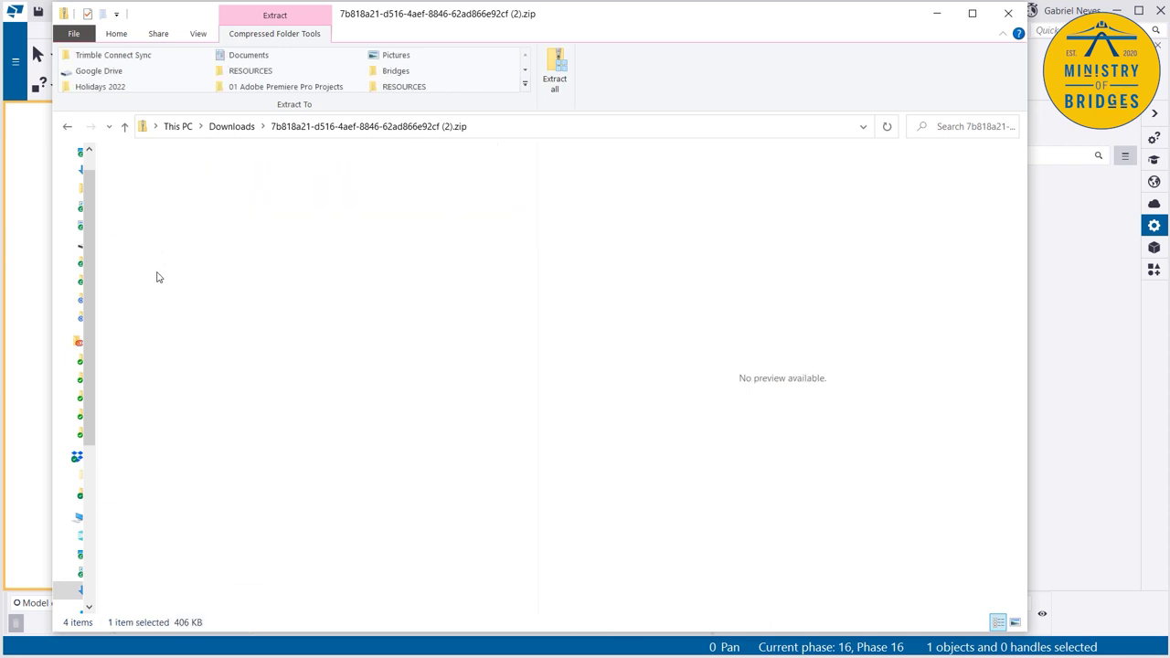
key(Return)
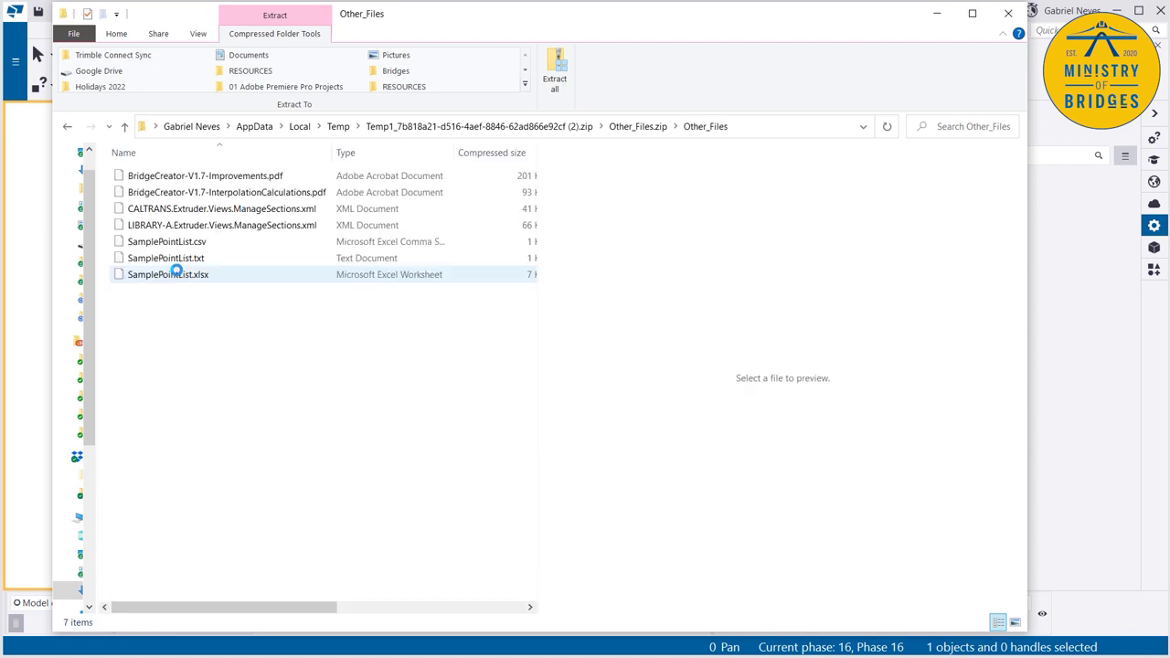
click(137, 192)
double_click(118, 177)
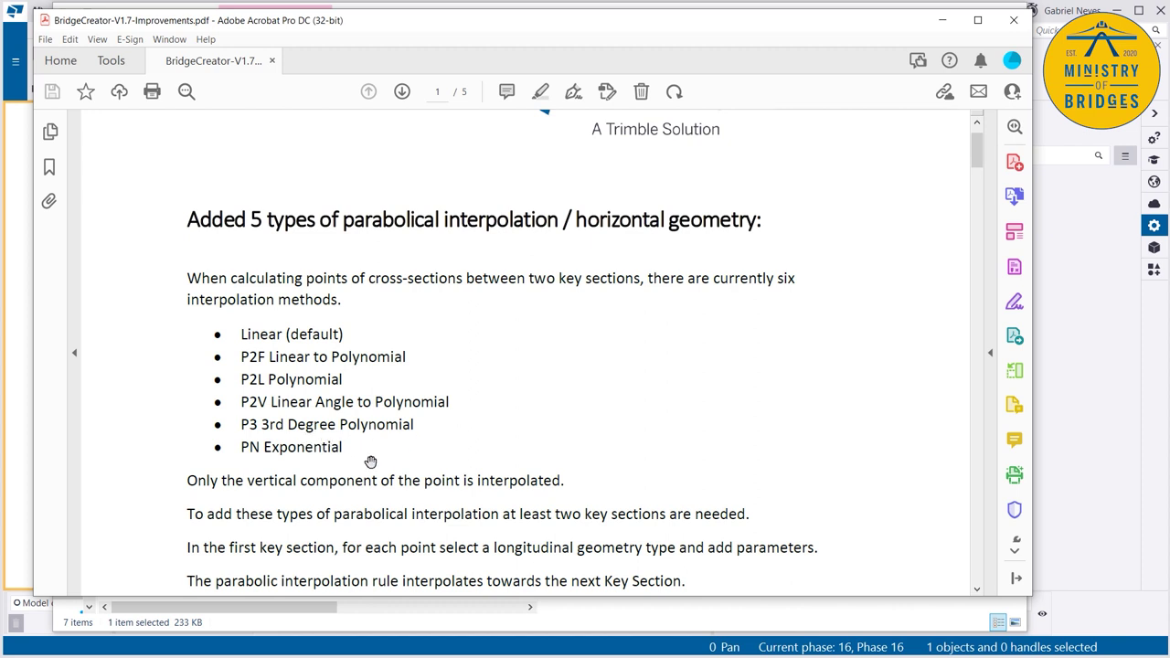
Step: Scroll the improvements PDF from the six-method list down to the P2V section on page 3
scroll(472, 420, down, 10)
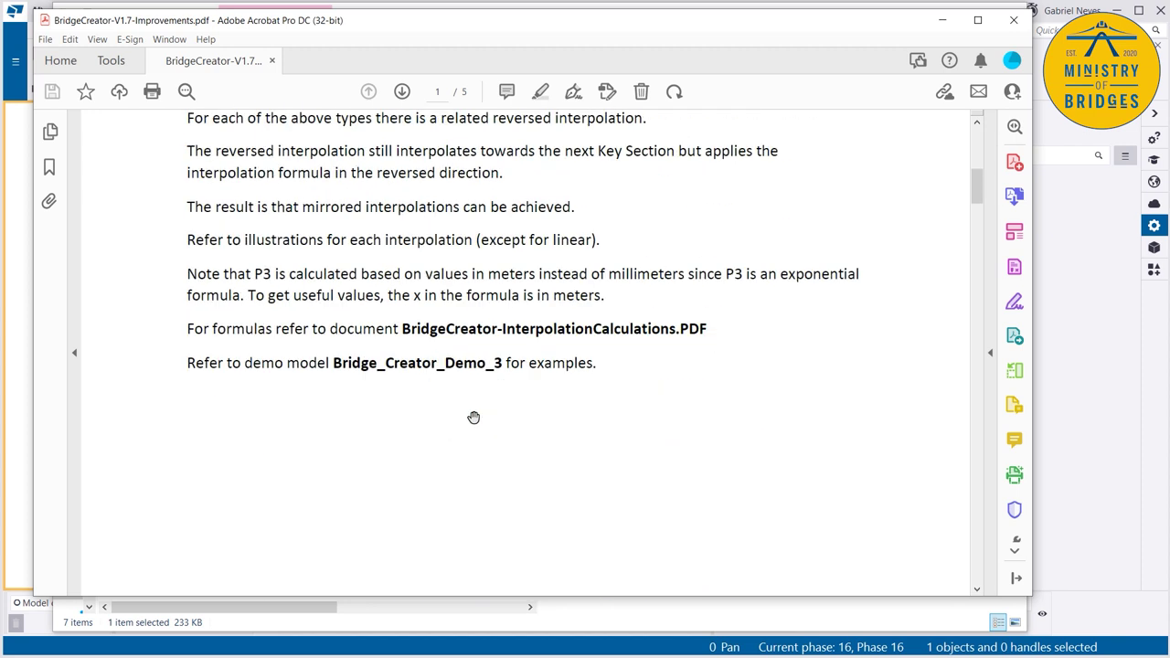
scroll(473, 418, down, 10)
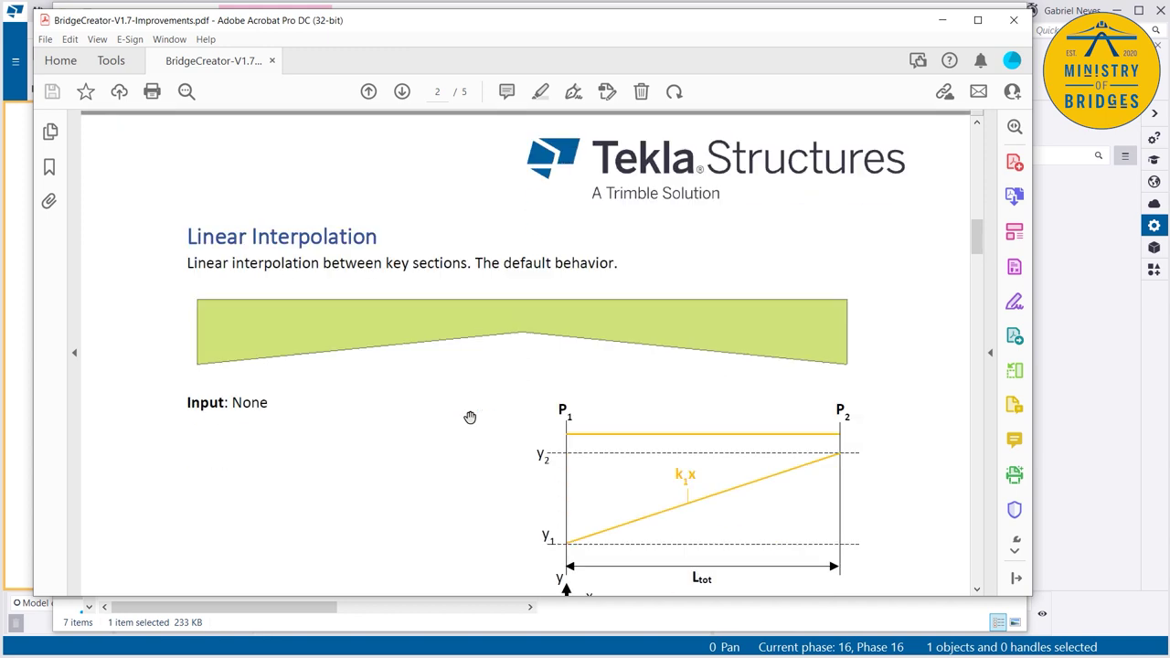
scroll(470, 417, down, 10)
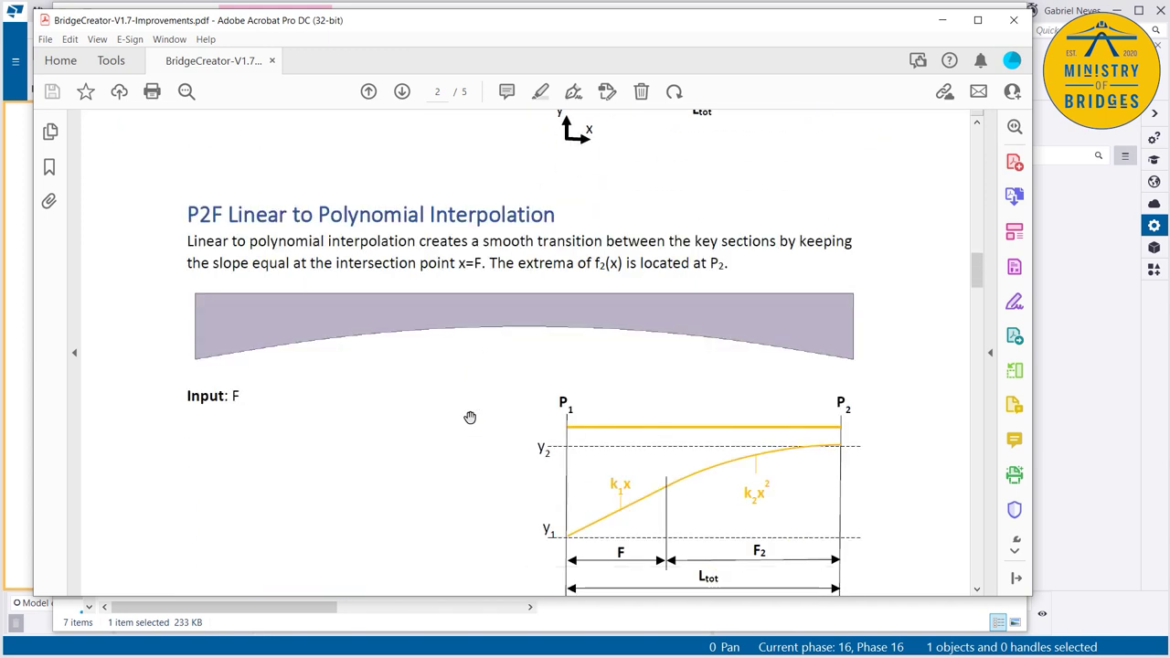
scroll(470, 417, down, 10)
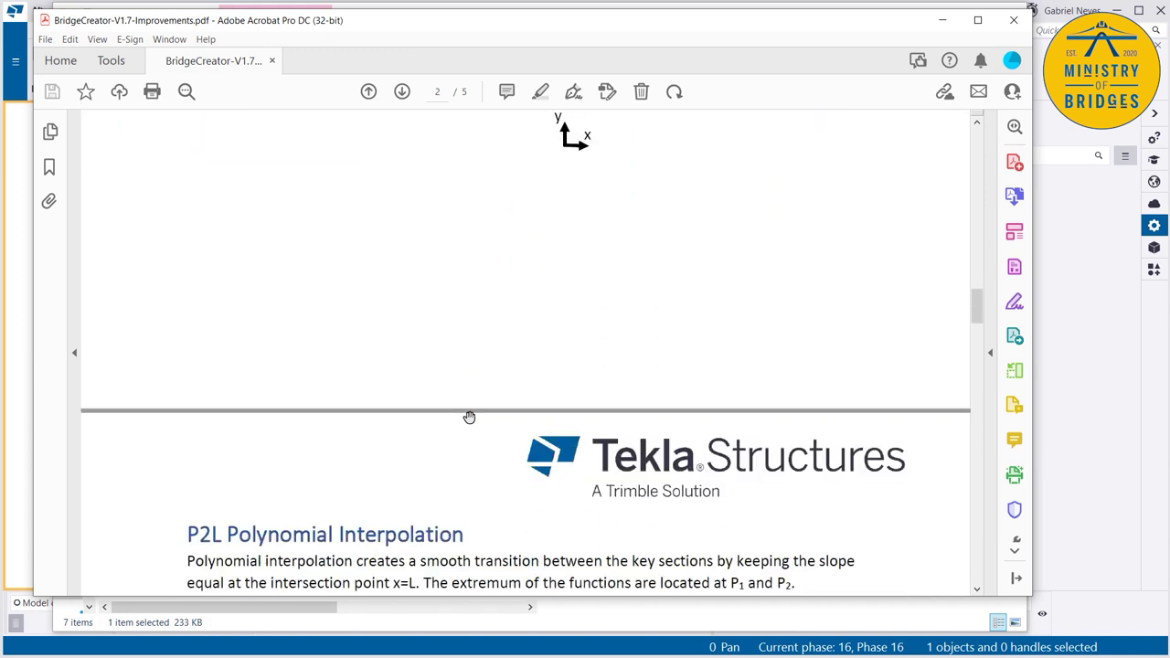
scroll(470, 417, down, 8)
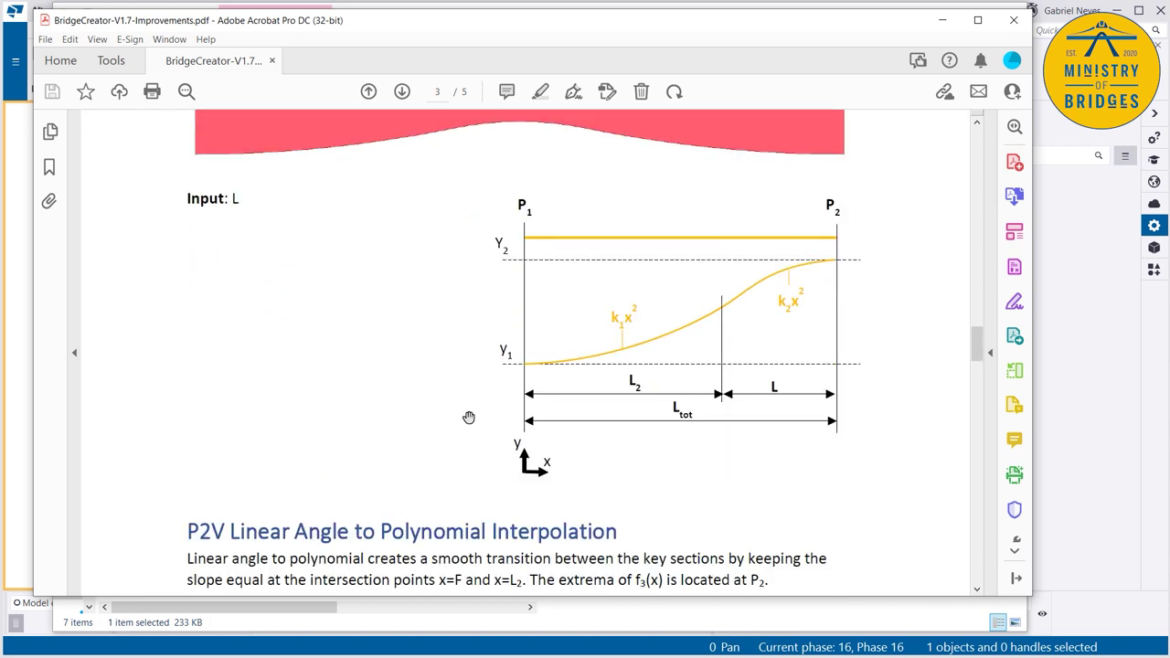
Step: Switch to BridgeCreator-V1.7-InterpolationCalculations.pdf, read through its method pages, then close Acrobat
click(943, 19)
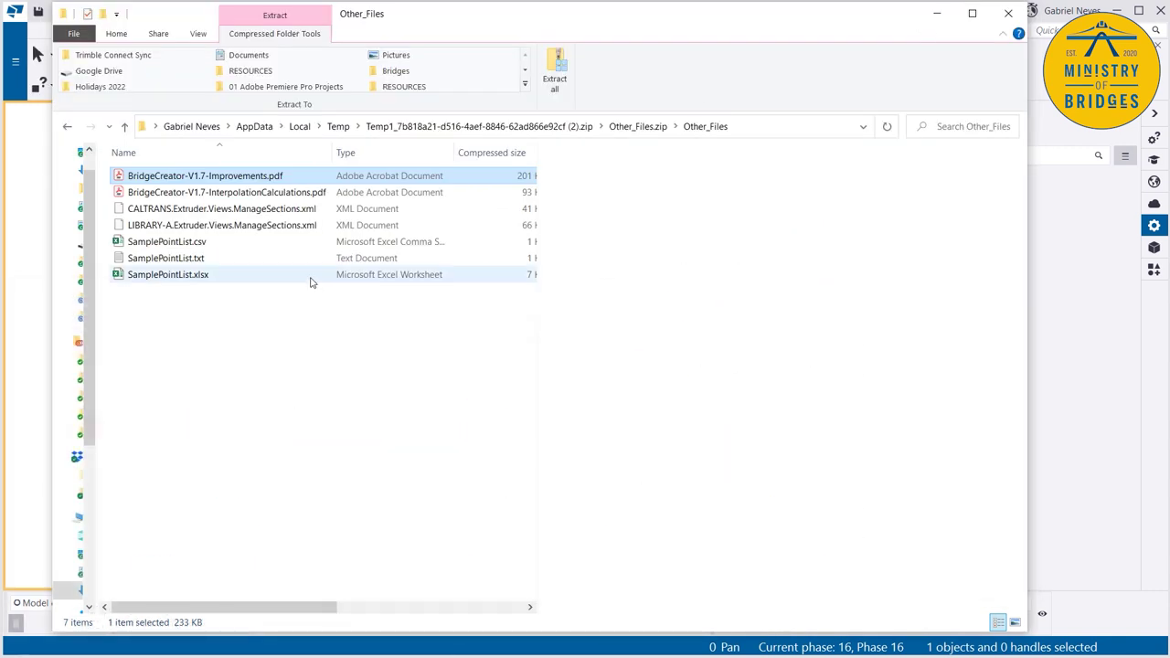
click(186, 194)
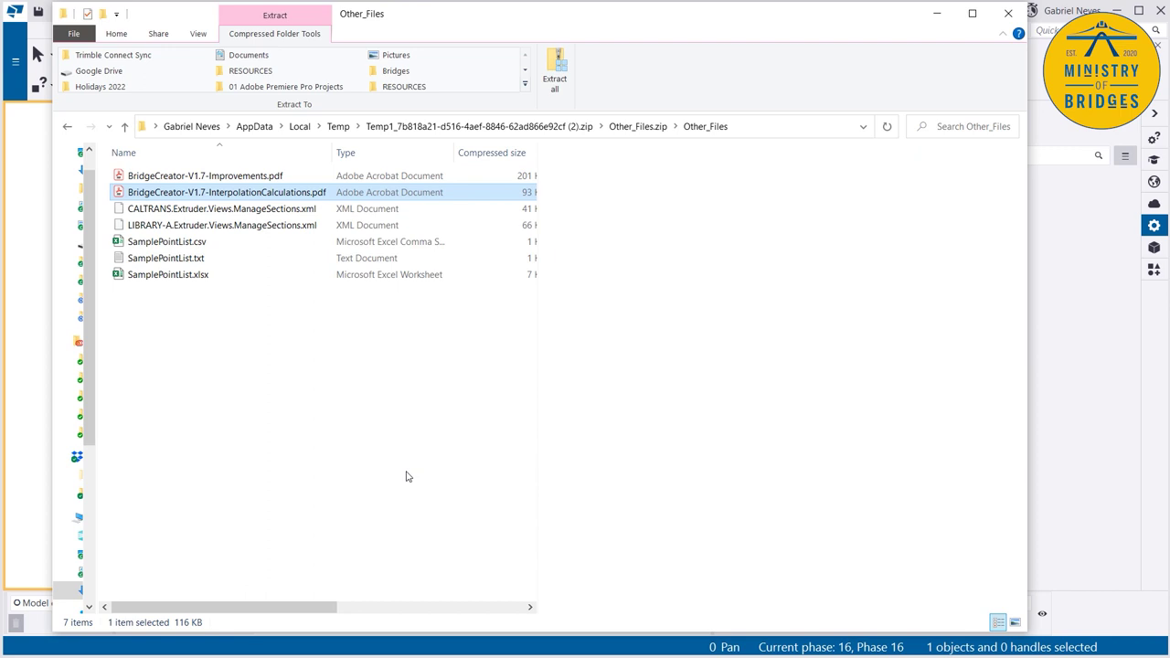
key(Return)
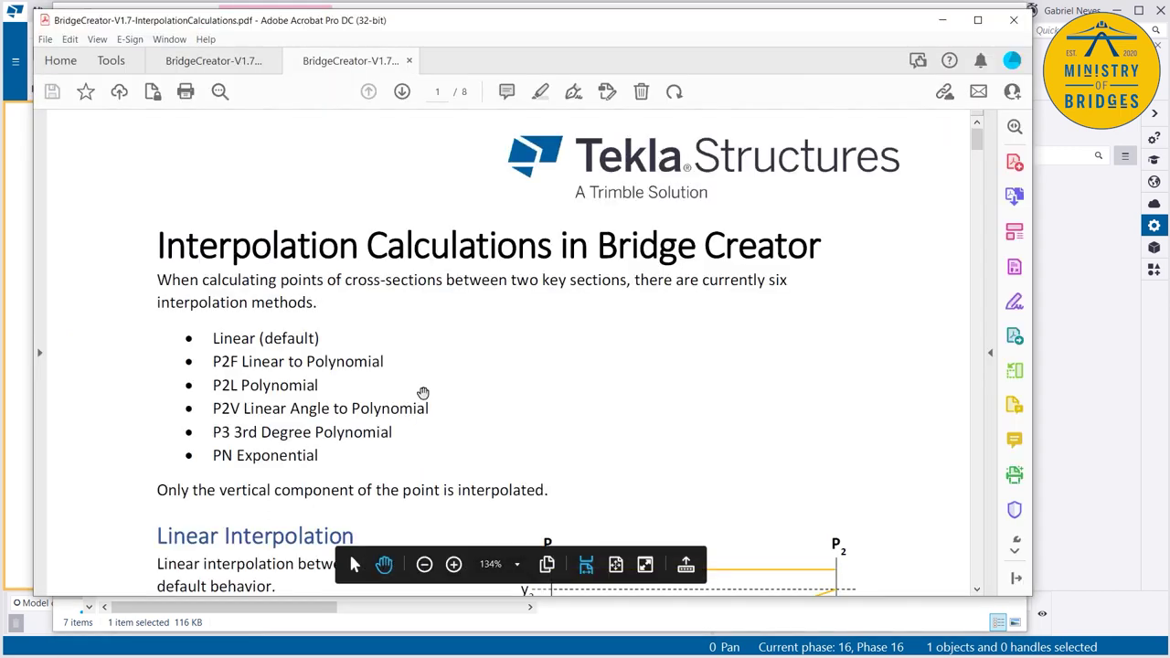
scroll(425, 392, down, 10)
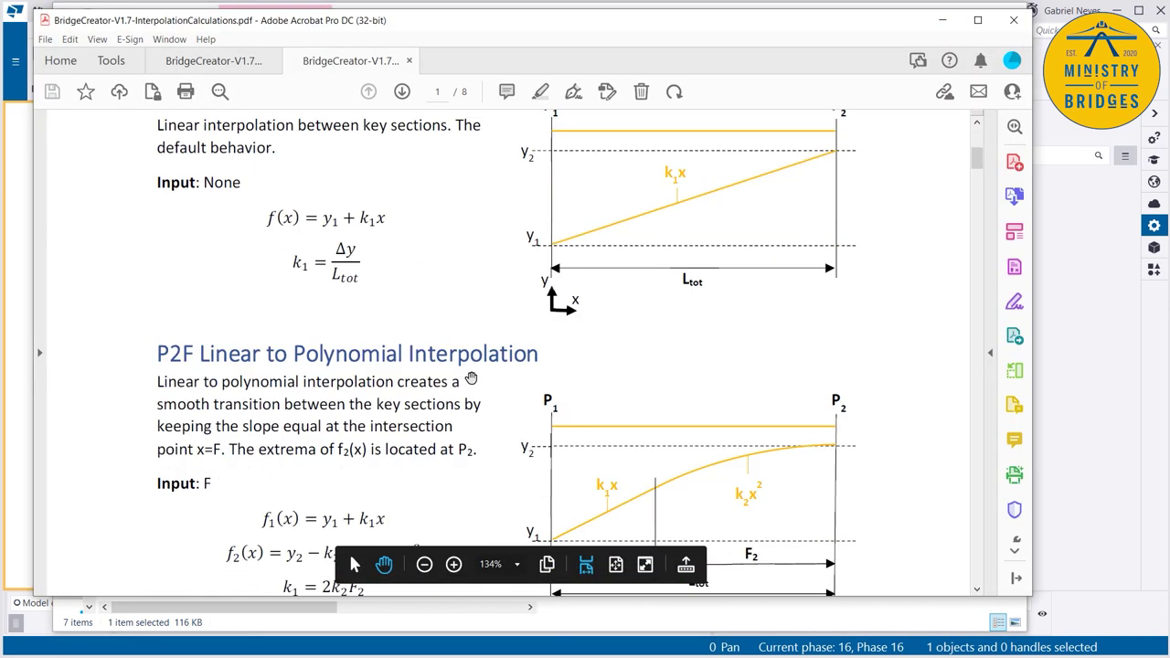
scroll(471, 377, down, 3)
scroll(360, 399, down, 3)
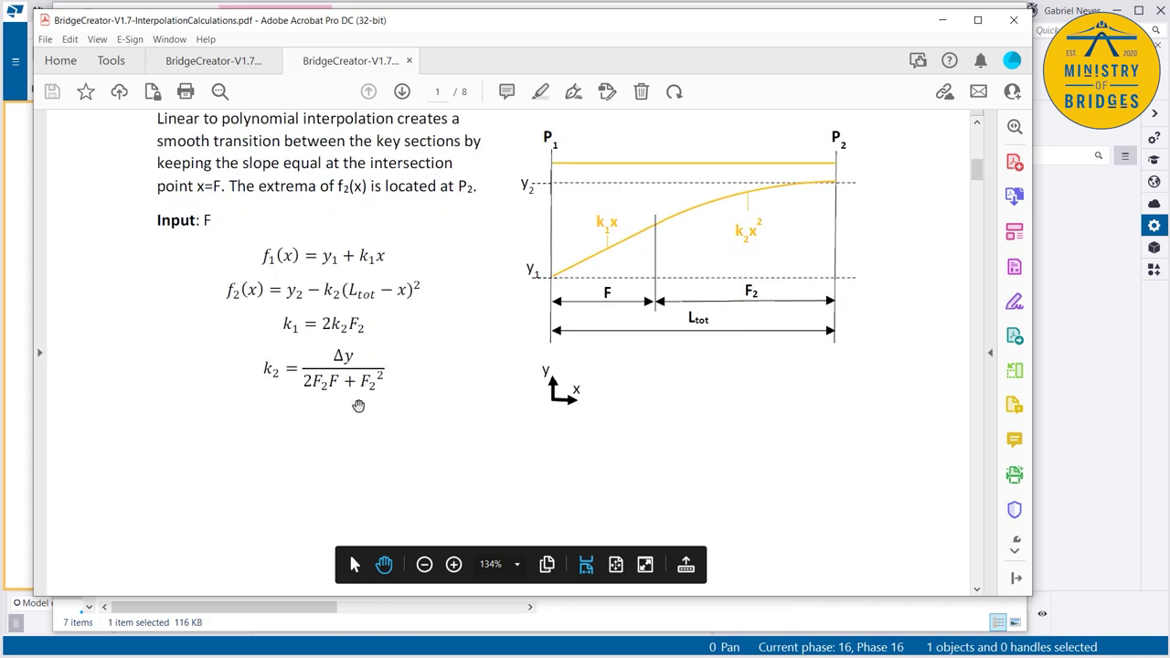
scroll(358, 406, down, 10)
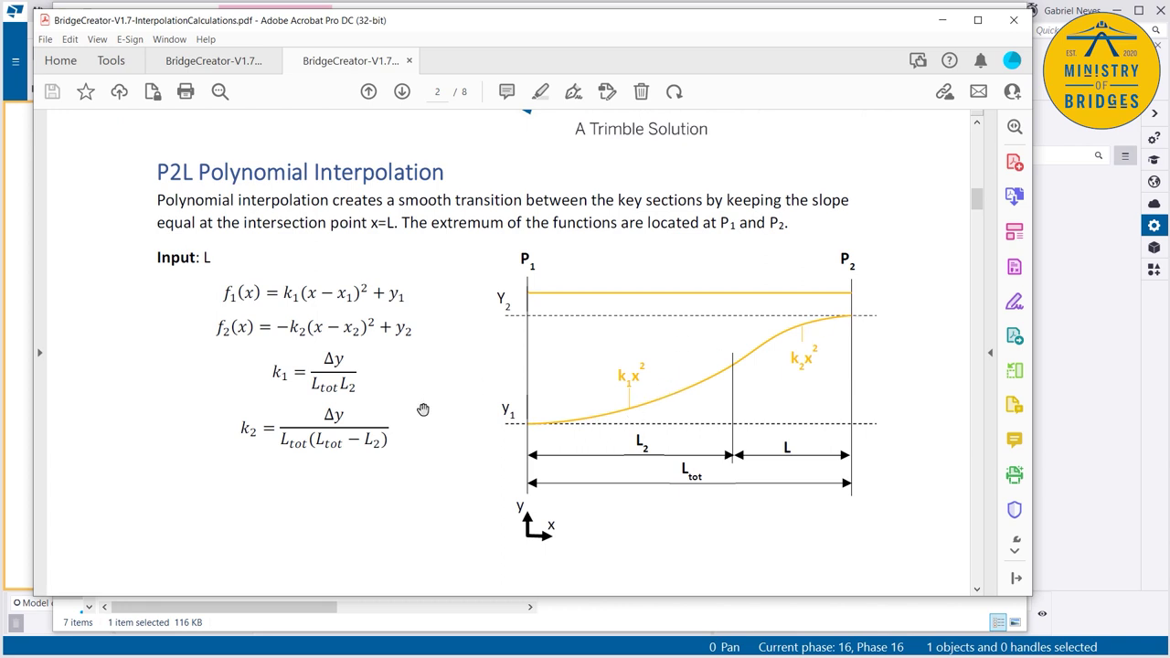
scroll(423, 412, down, 8)
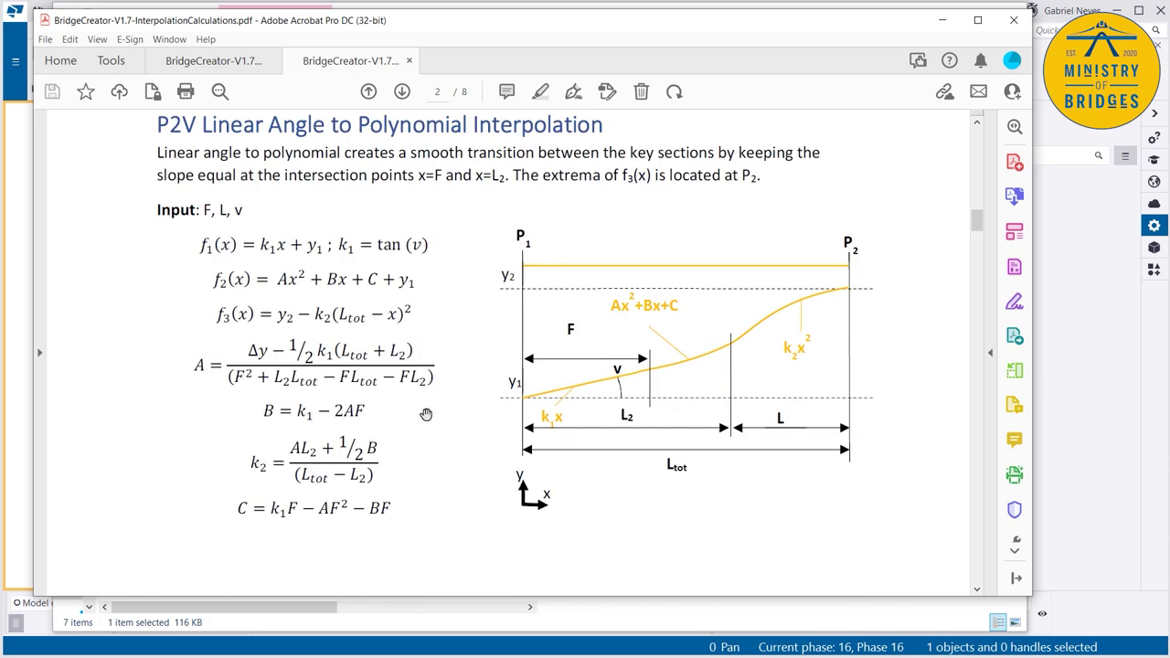
scroll(599, 355, down, 3)
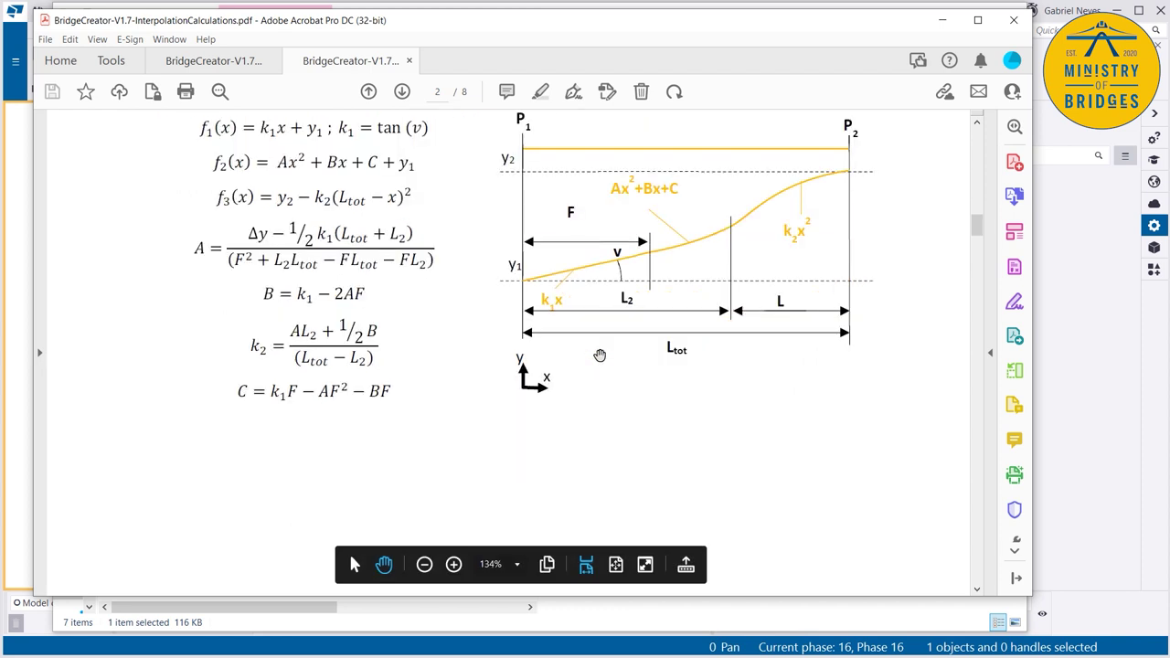
scroll(600, 355, down, 10)
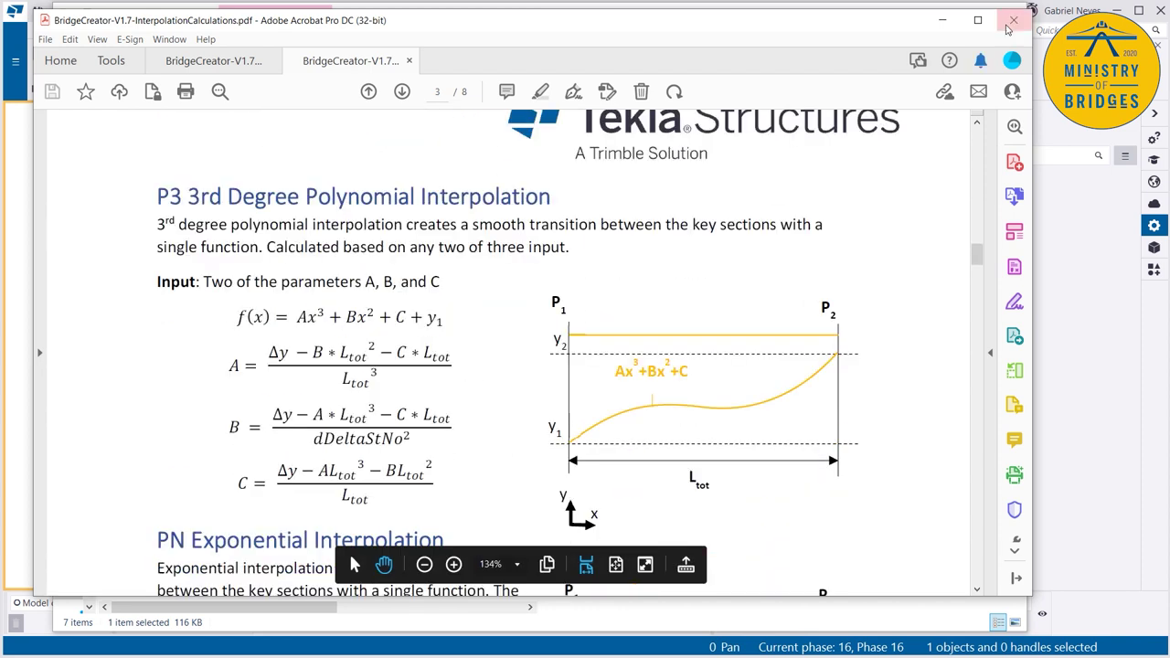
click(1006, 24)
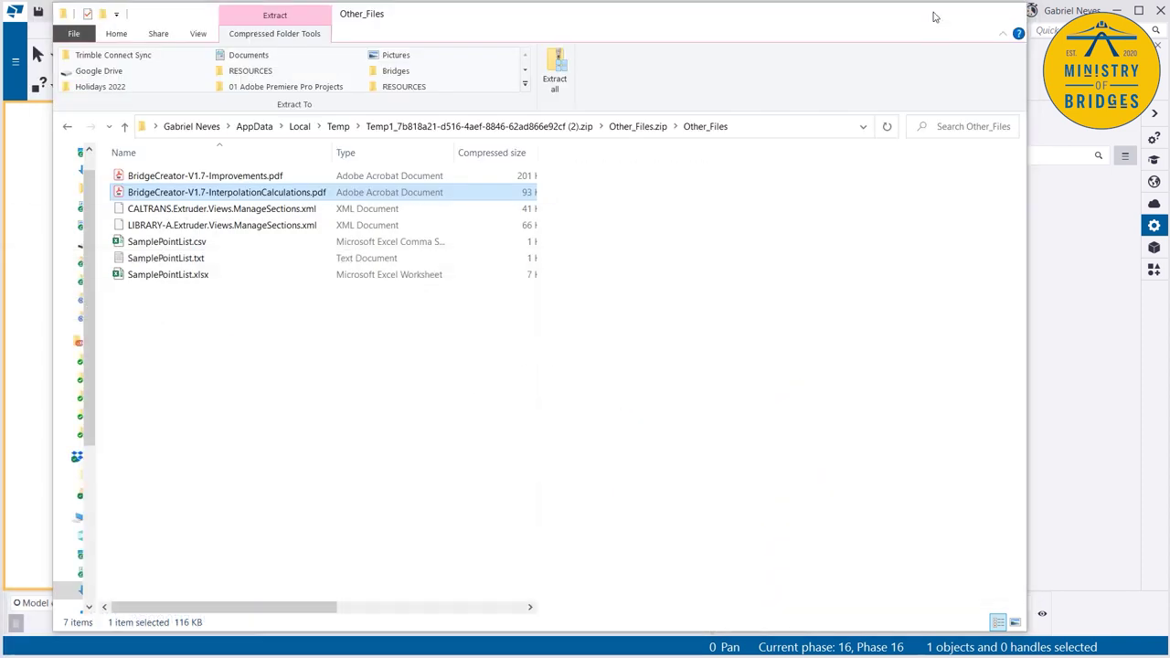
Step: Load the 07_Linear Bridge Creator preset, create its 2x2-1x1-2x2 tapered beam and orbit to inspect it
click(916, 24)
scroll(476, 281, up, 4)
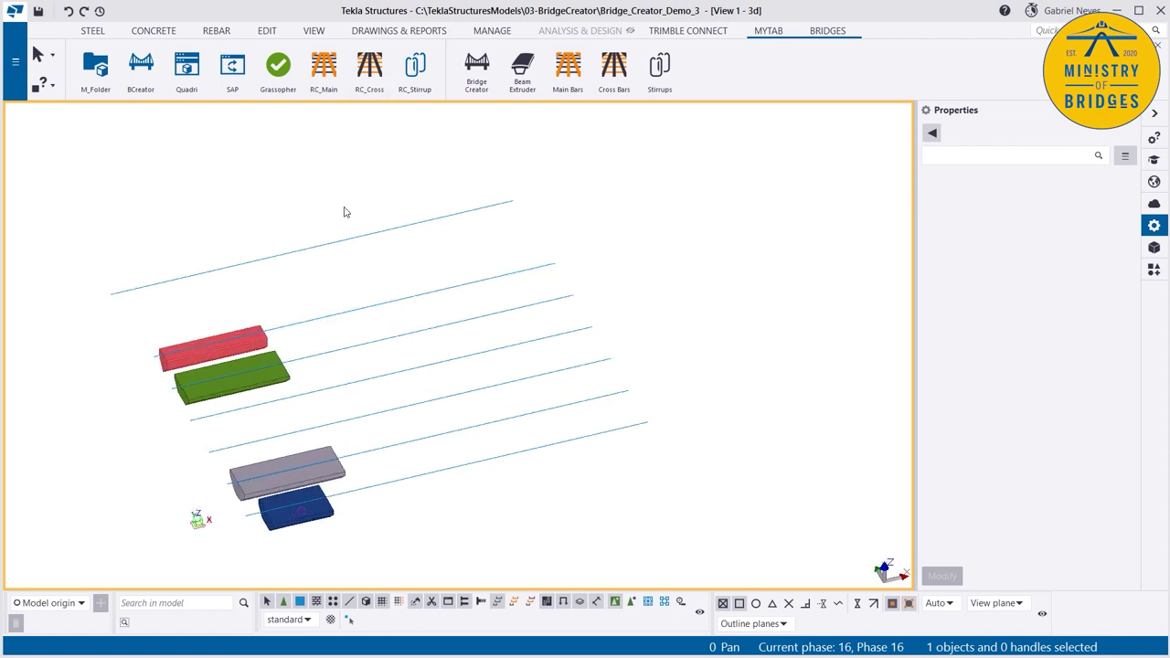
click(144, 65)
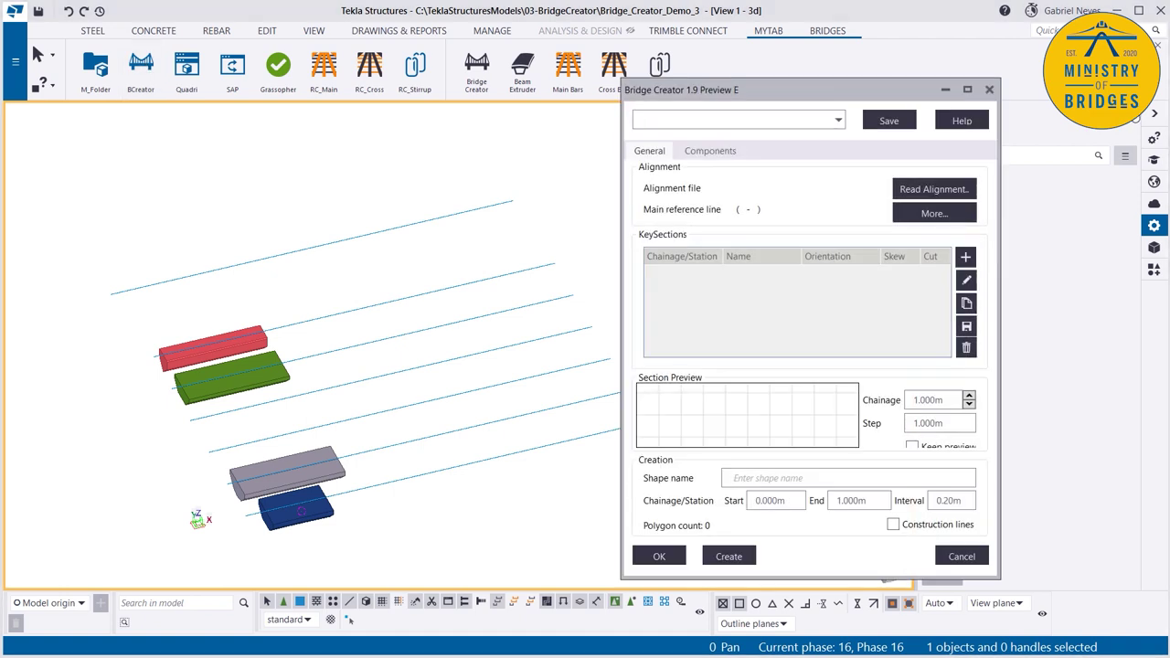
click(757, 120)
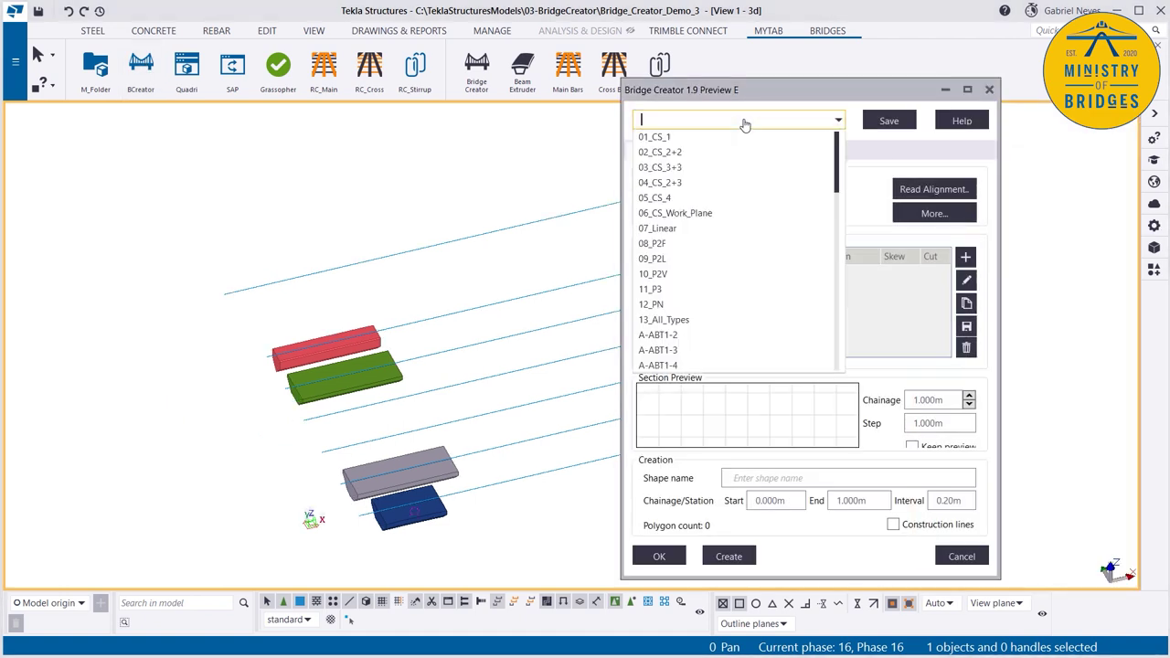
click(706, 229)
drag(763, 94, 871, 87)
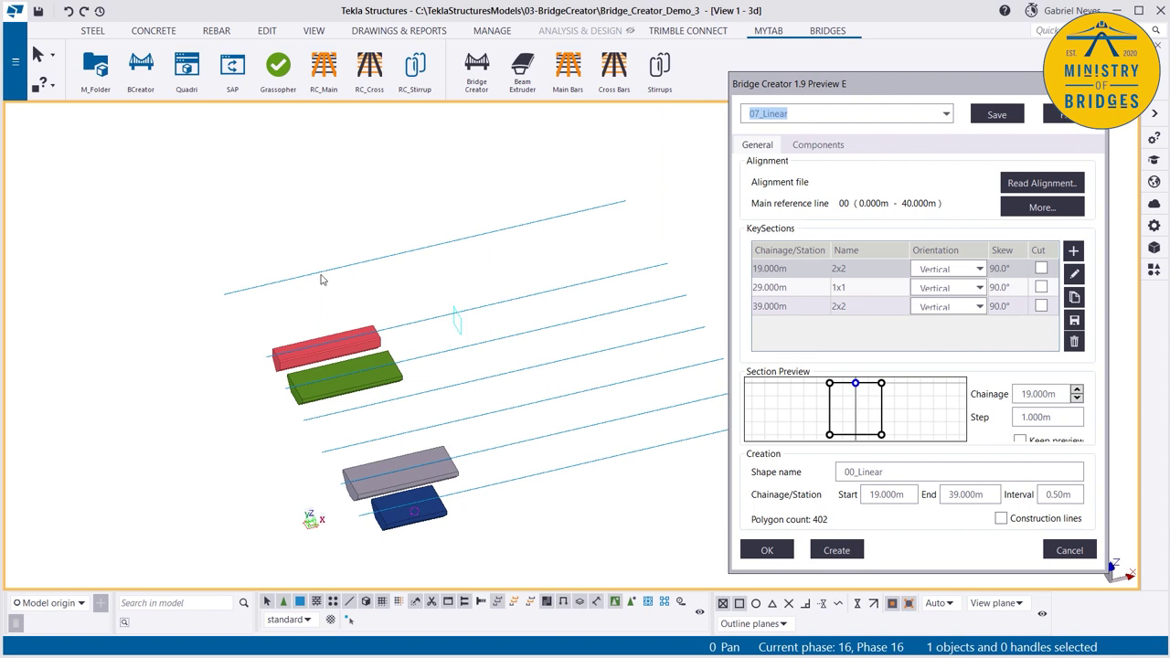
scroll(301, 278, down, 2)
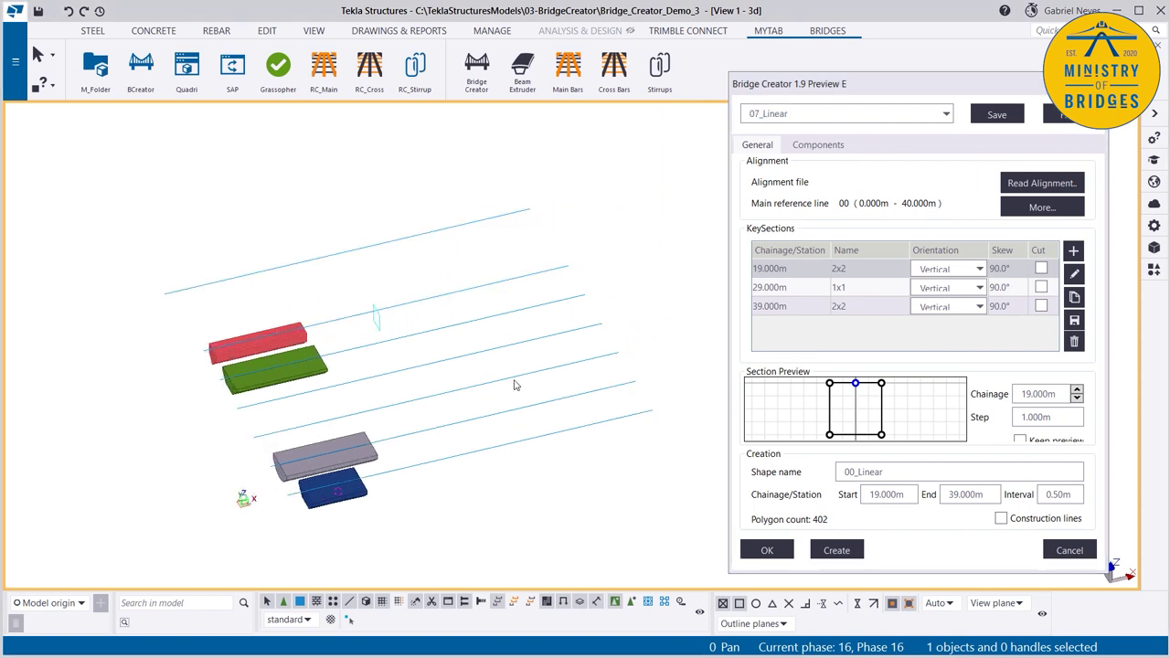
click(832, 552)
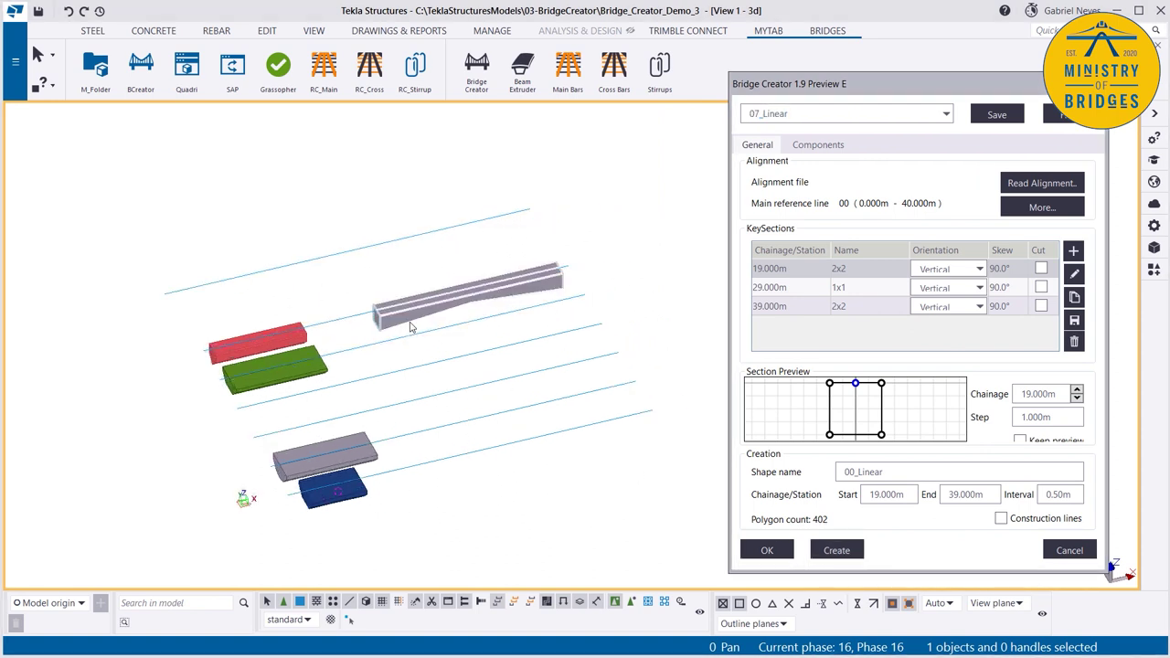
scroll(430, 316, up, 5)
mouse_move(426, 314)
ctrl+middle_down()
mouse_move(424, 282)
mouse_move(276, 247)
mouse_move(137, 279)
ctrl+middle_up()
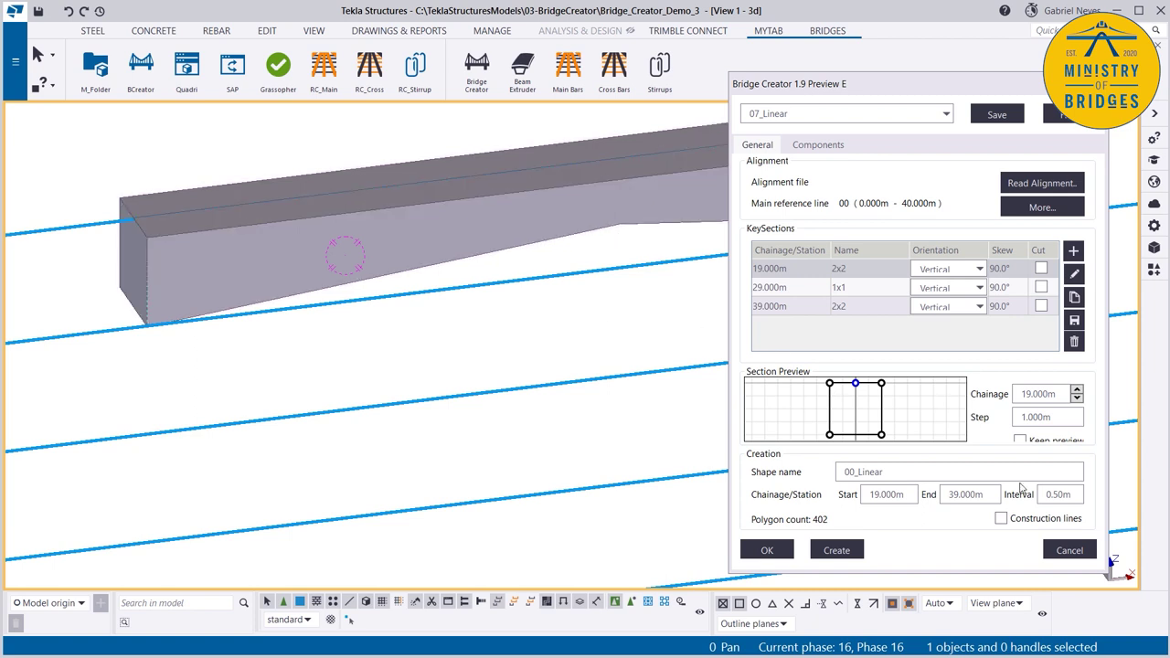
Step: Rebuild the 07_Linear beam at a 0.2 m interval, giving 1002 polygons, and rotate the view
double_click(1060, 495)
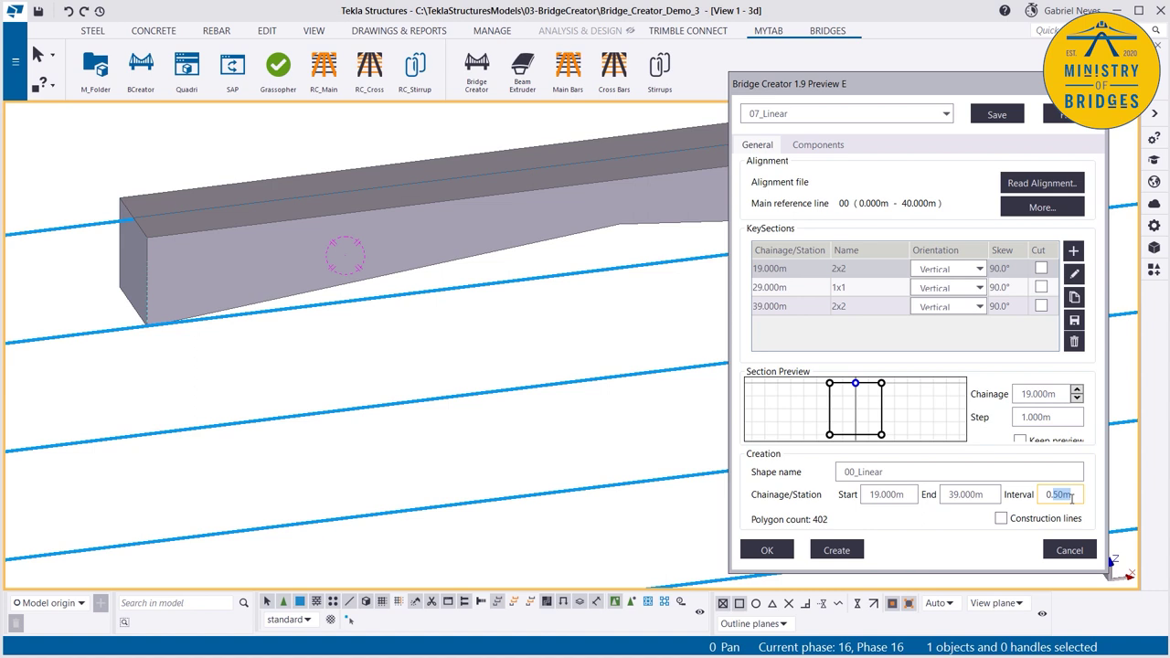
text(0.2)
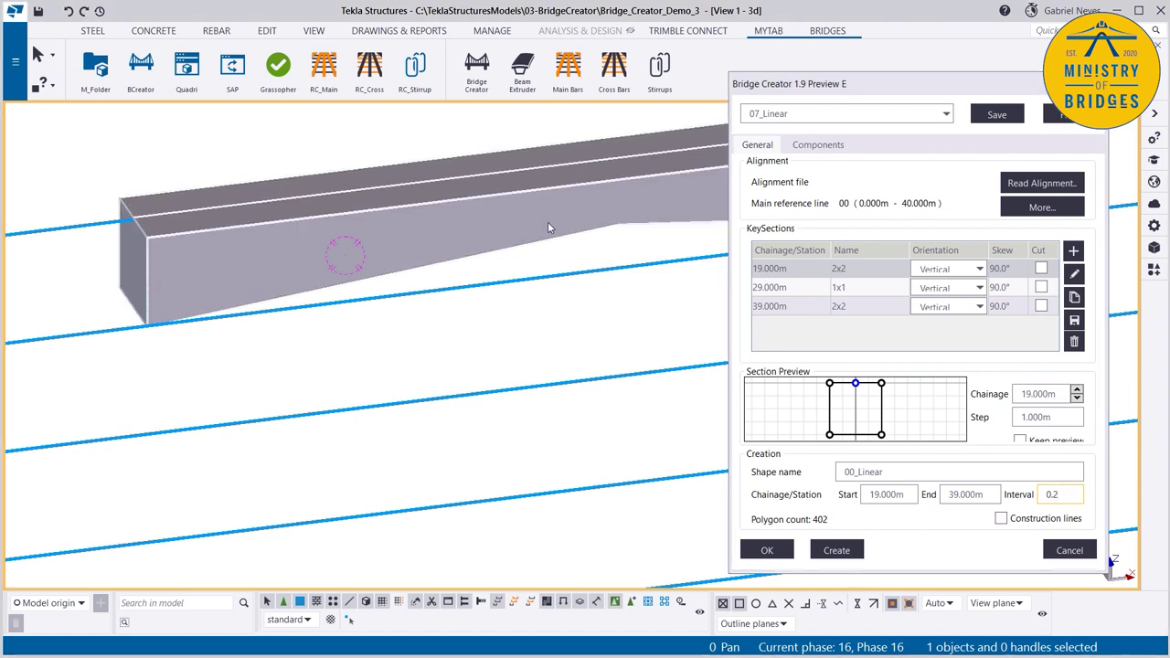
click(835, 548)
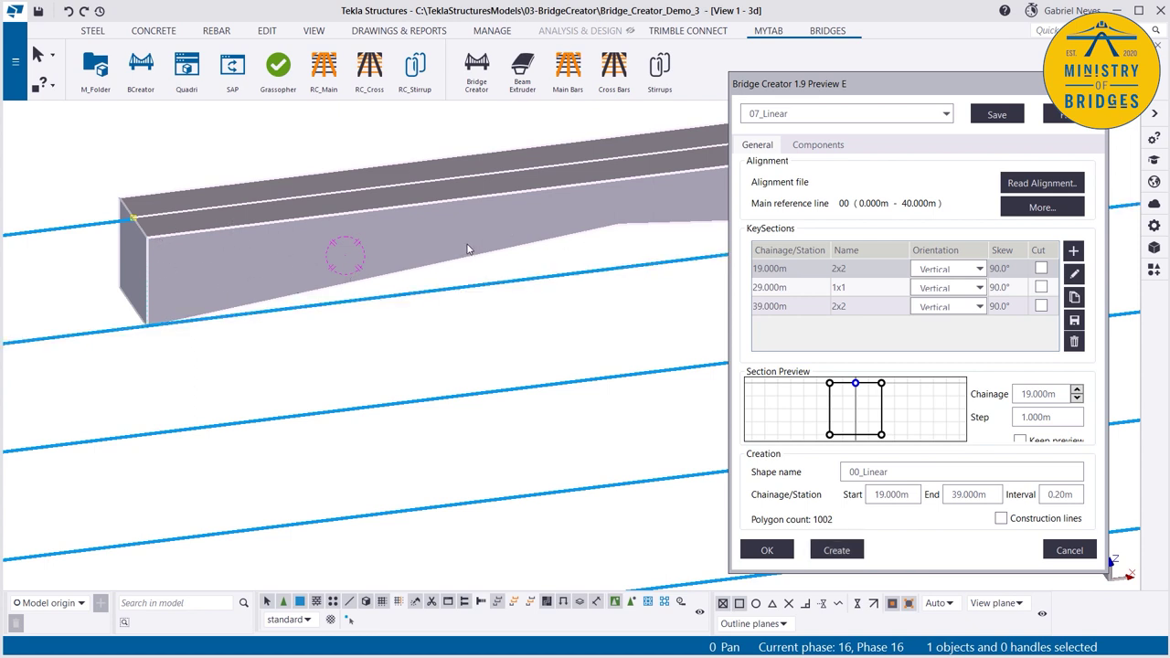
ctrl+middle_drag(467, 245, 677, 181)
Step: Load the 08_P2F preset and create the P2F-interpolated beam
click(790, 120)
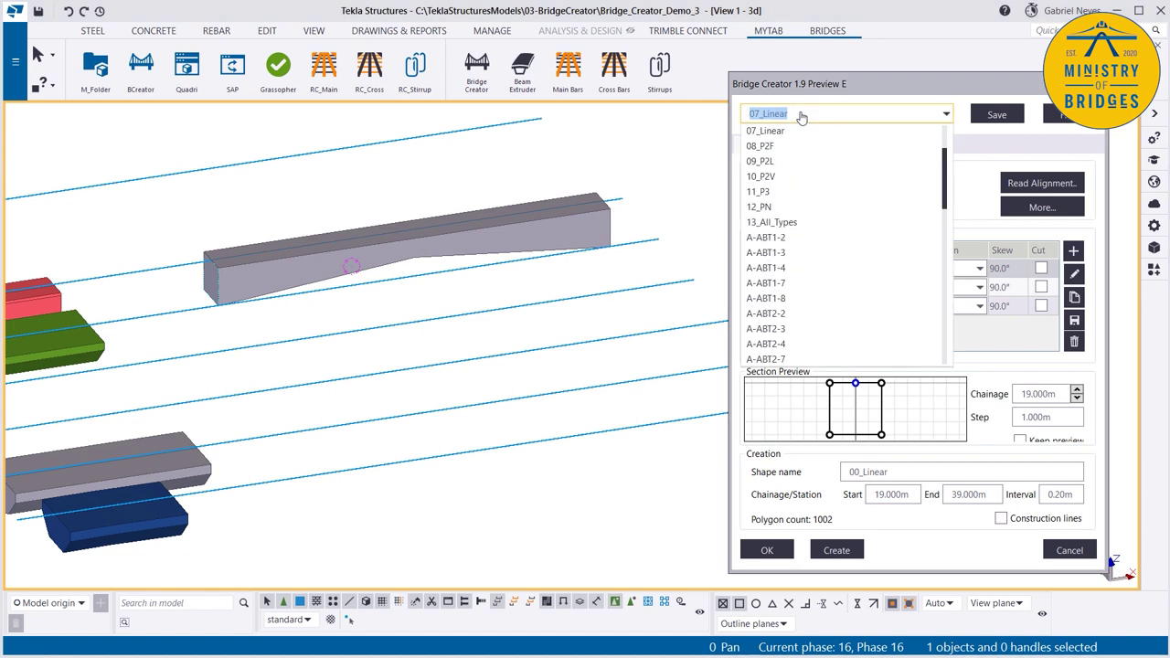
click(776, 146)
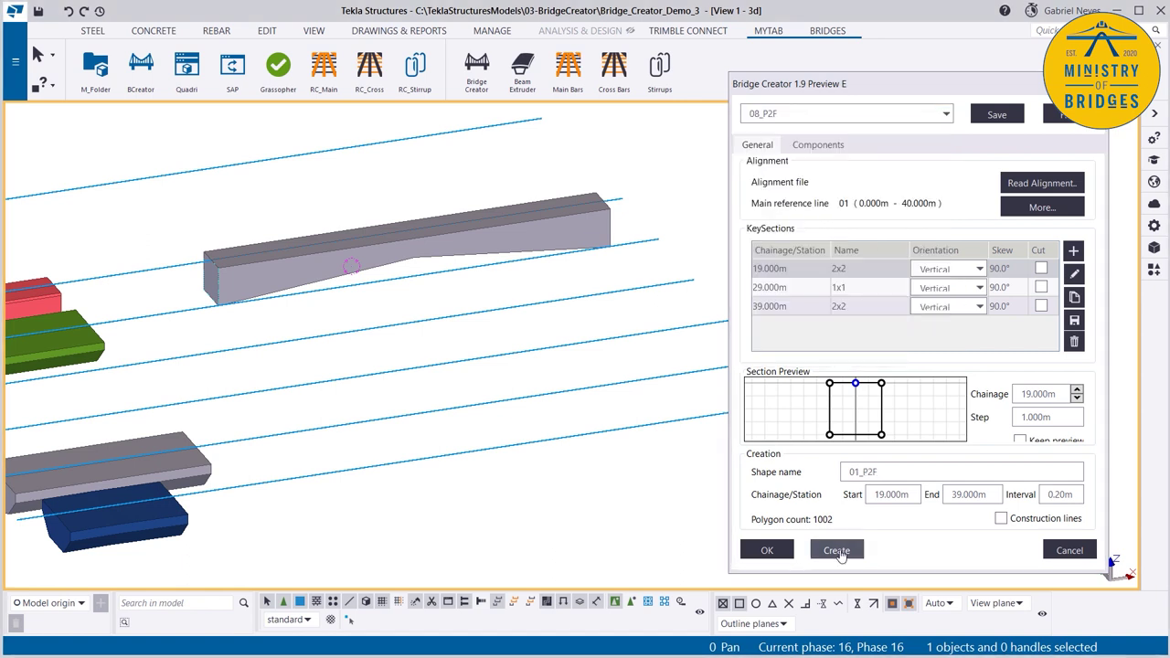
click(836, 552)
scroll(348, 375, up, 2)
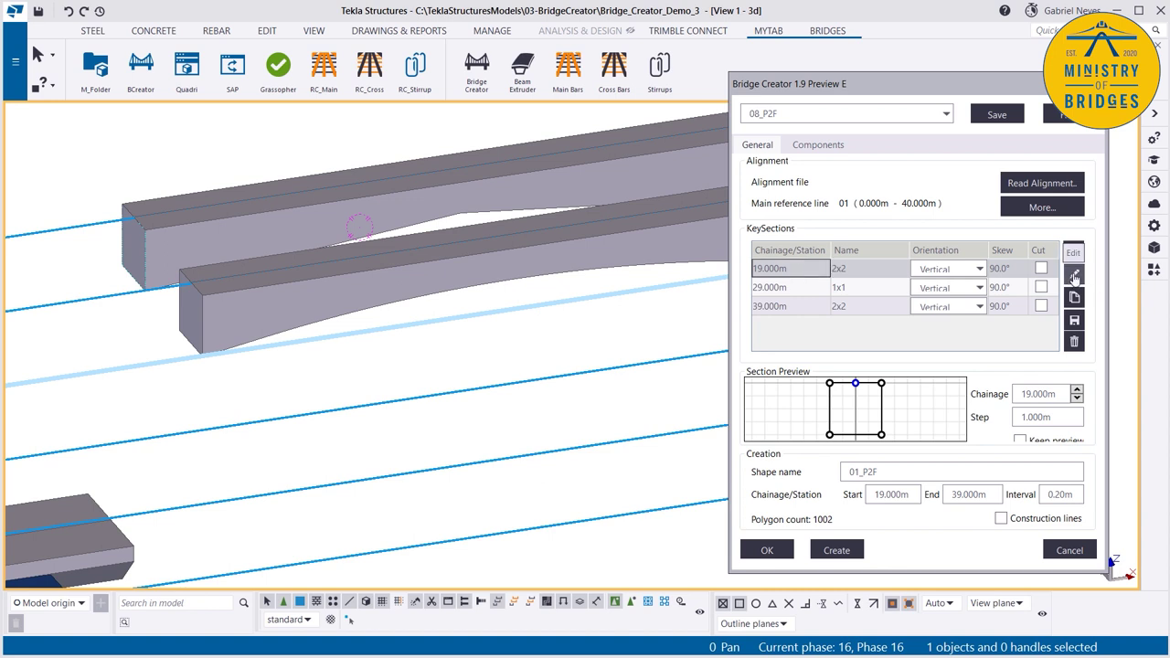
Step: Inspect corner points 1 and 4 of the 2x2 key section at 19.000m
click(1074, 278)
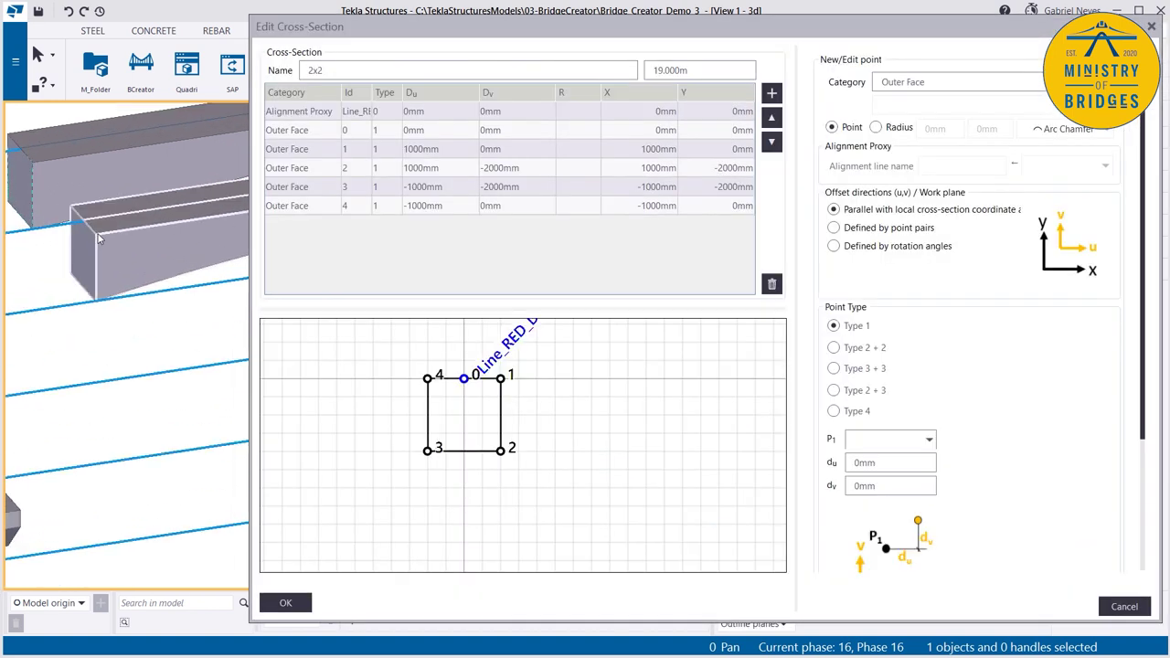
scroll(81, 219, up, 2)
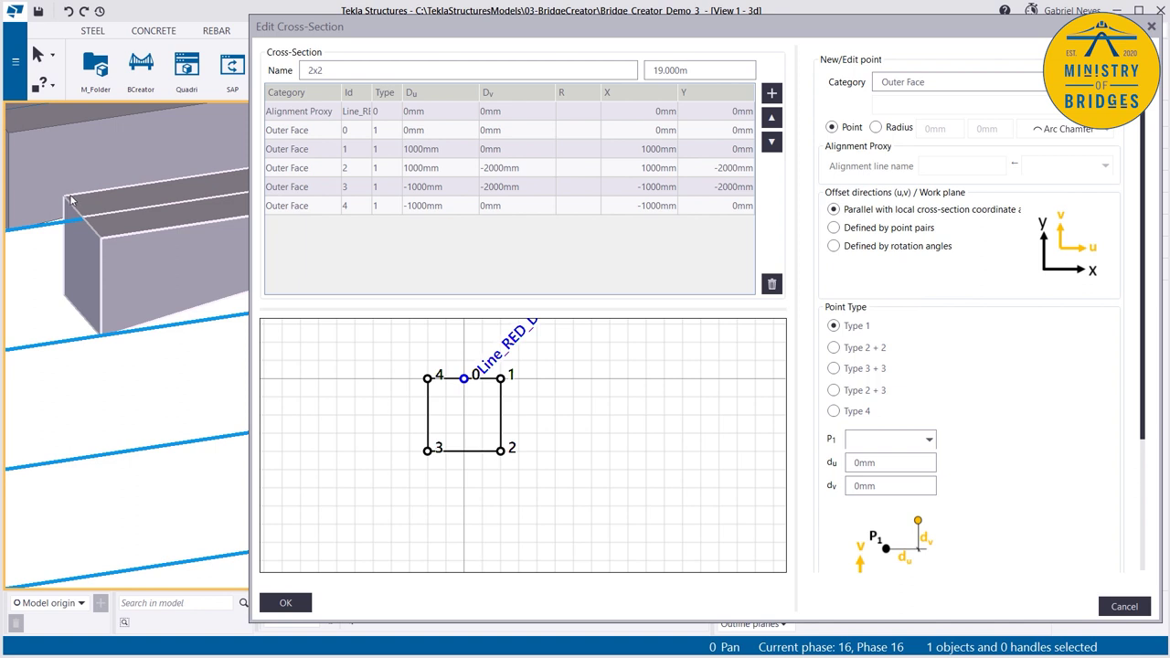
click(512, 380)
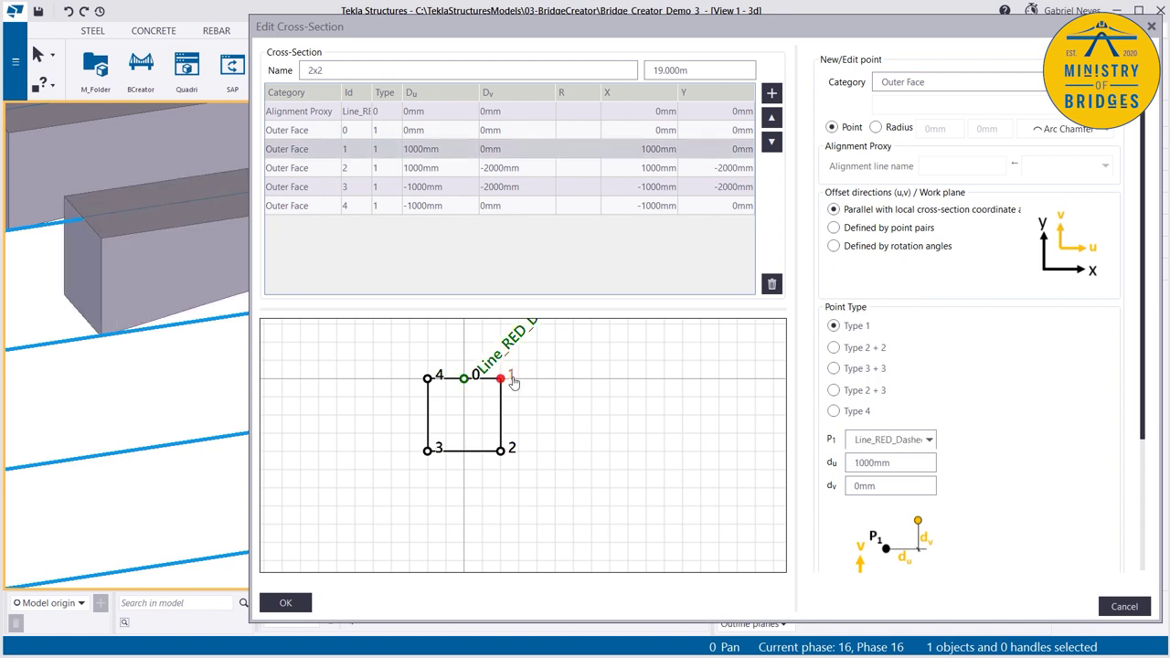
scroll(1025, 432, down, 4)
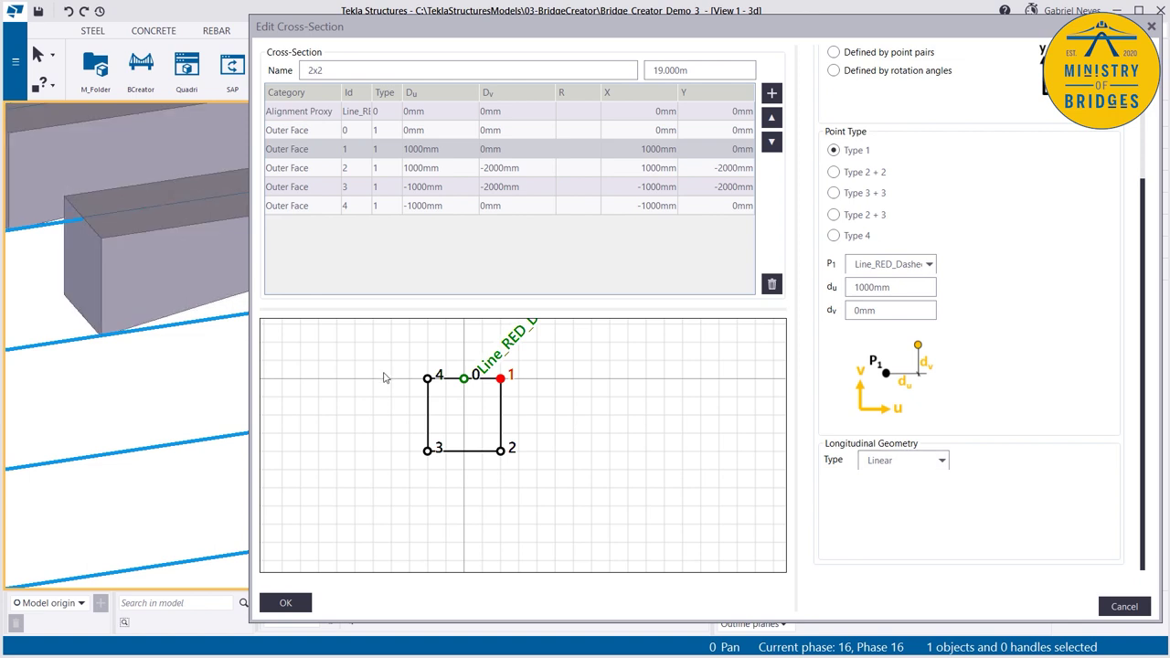
click(440, 377)
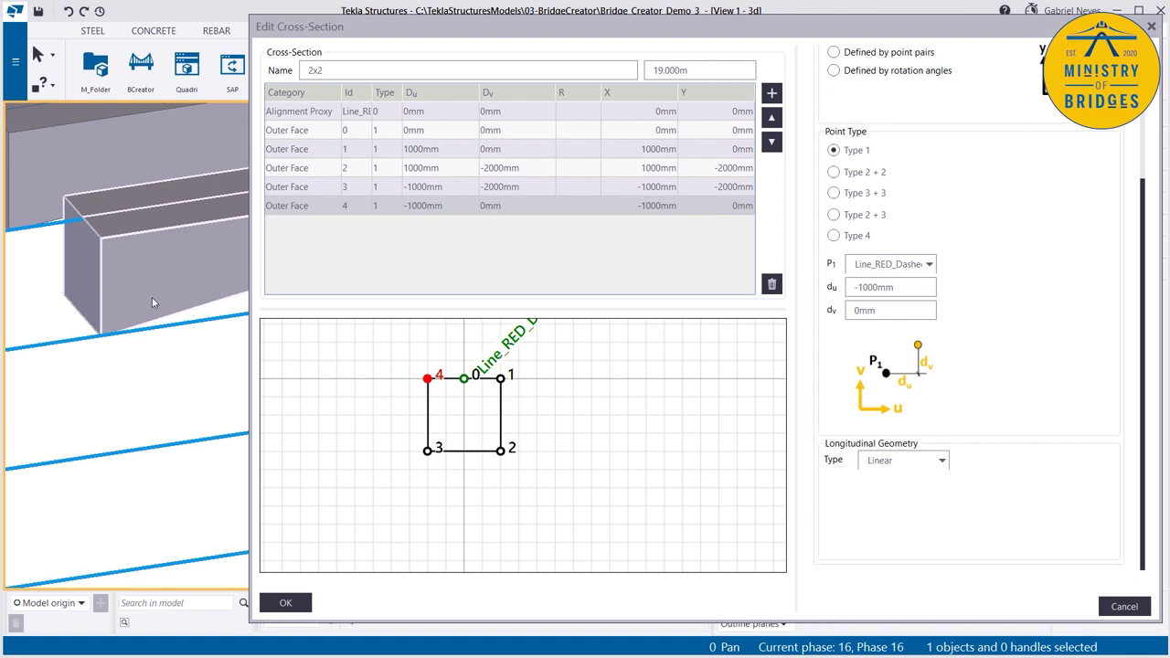
mouse_move(152, 297)
ctrl+middle_down()
mouse_move(154, 265)
mouse_move(168, 309)
mouse_move(129, 324)
mouse_move(126, 307)
mouse_move(524, 437)
ctrl+middle_up()
Step: Check points 2 and 3, keeping point 2's P2F interpolation with F 2000mm
click(512, 451)
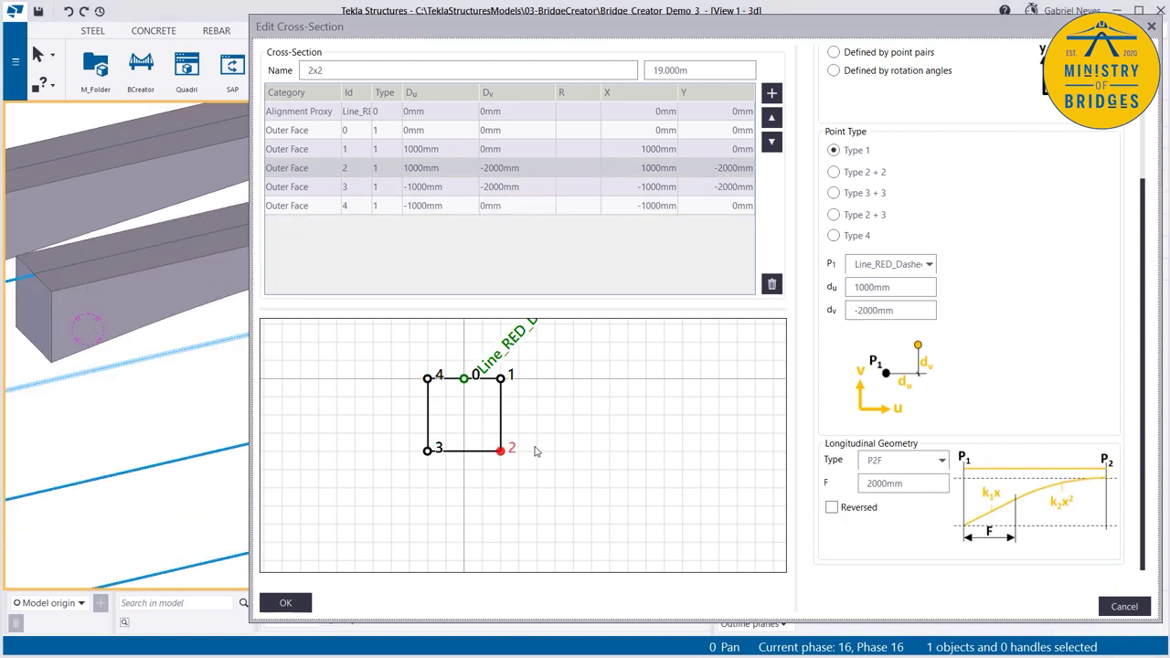
click(910, 460)
click(873, 464)
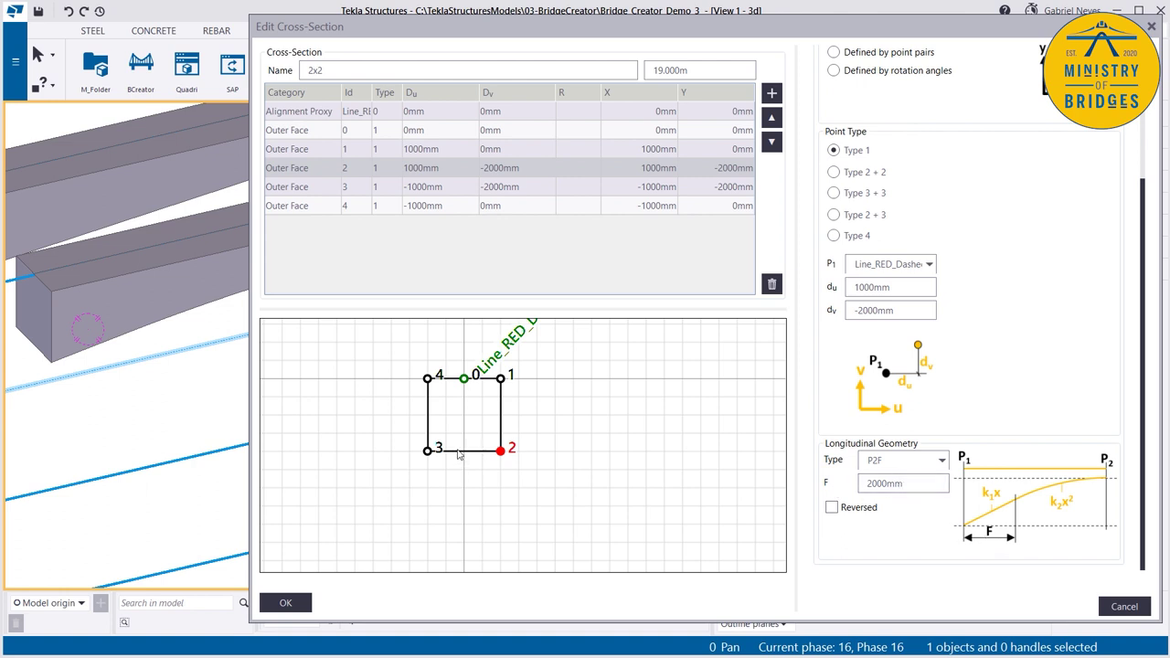
click(429, 450)
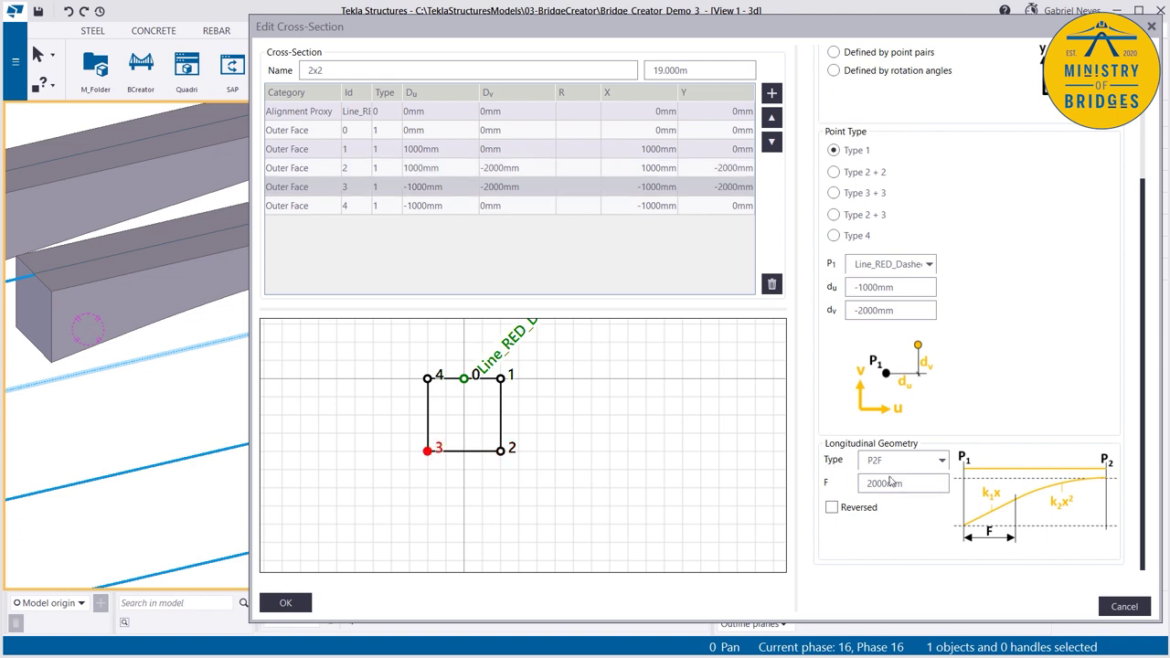
scroll(109, 296, down, 6)
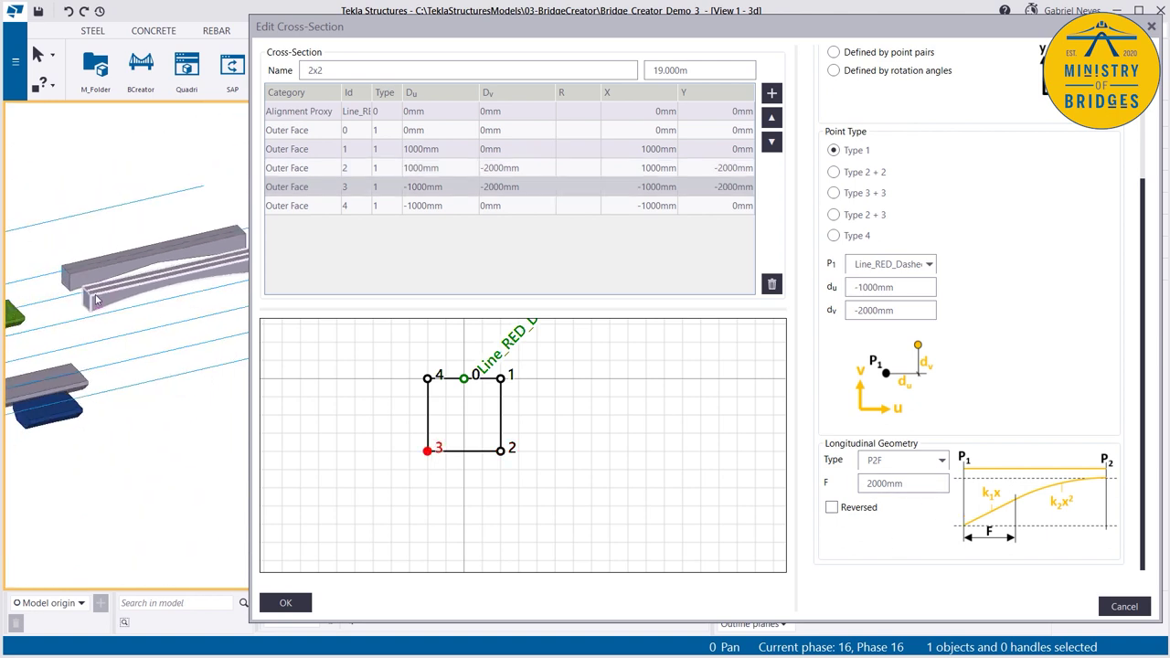
scroll(97, 299, up, 5)
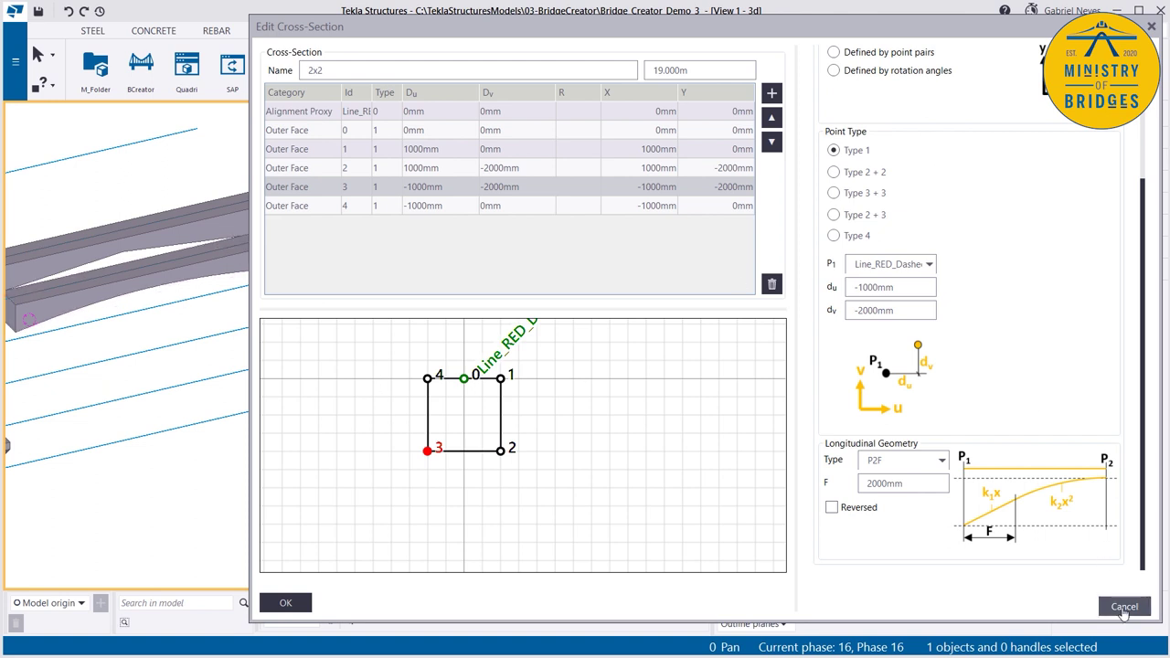
Step: Discard the 2x2 section edits and open the 1x1 key section at 29.000m
click(1124, 608)
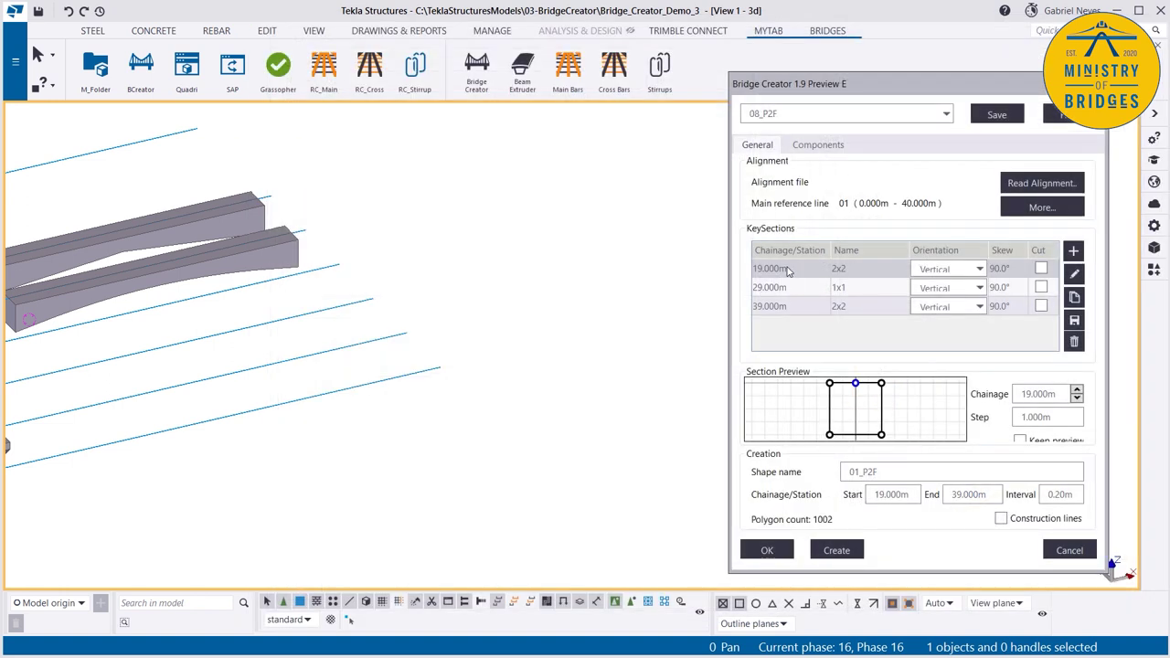
click(790, 289)
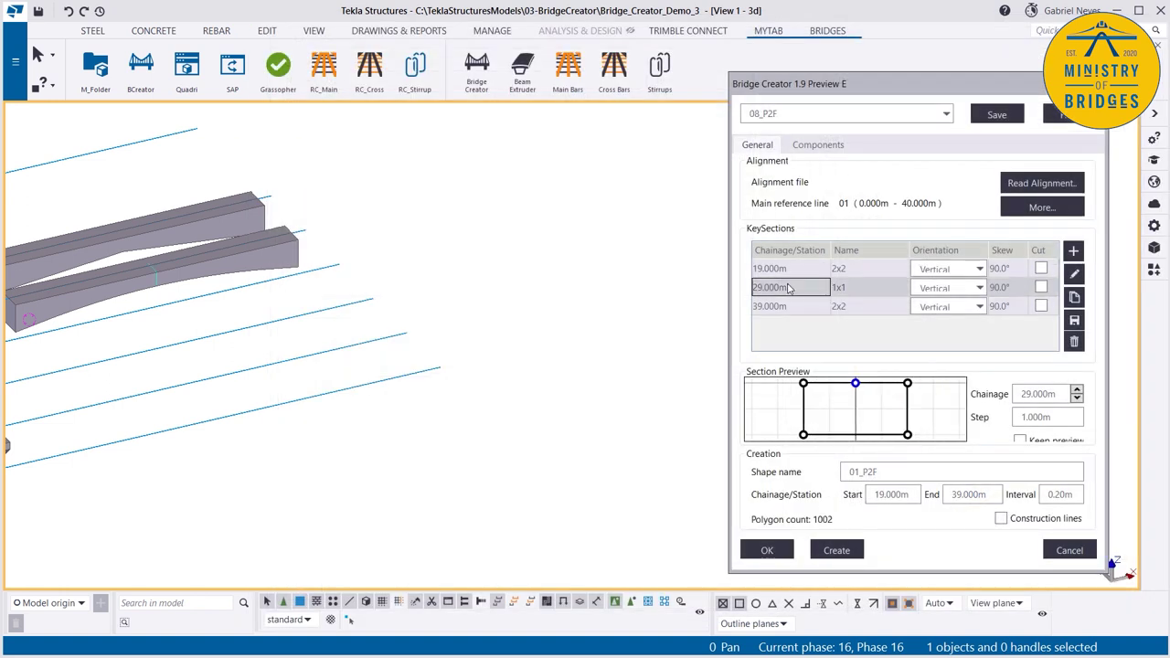
scroll(154, 287, up, 3)
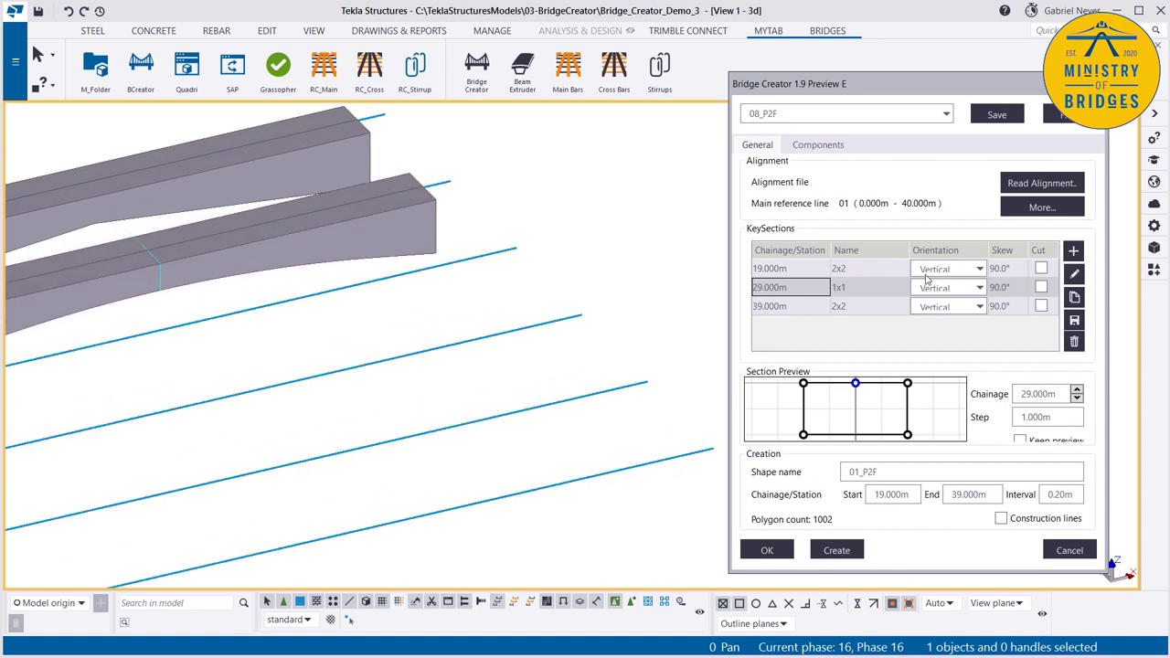
click(1076, 276)
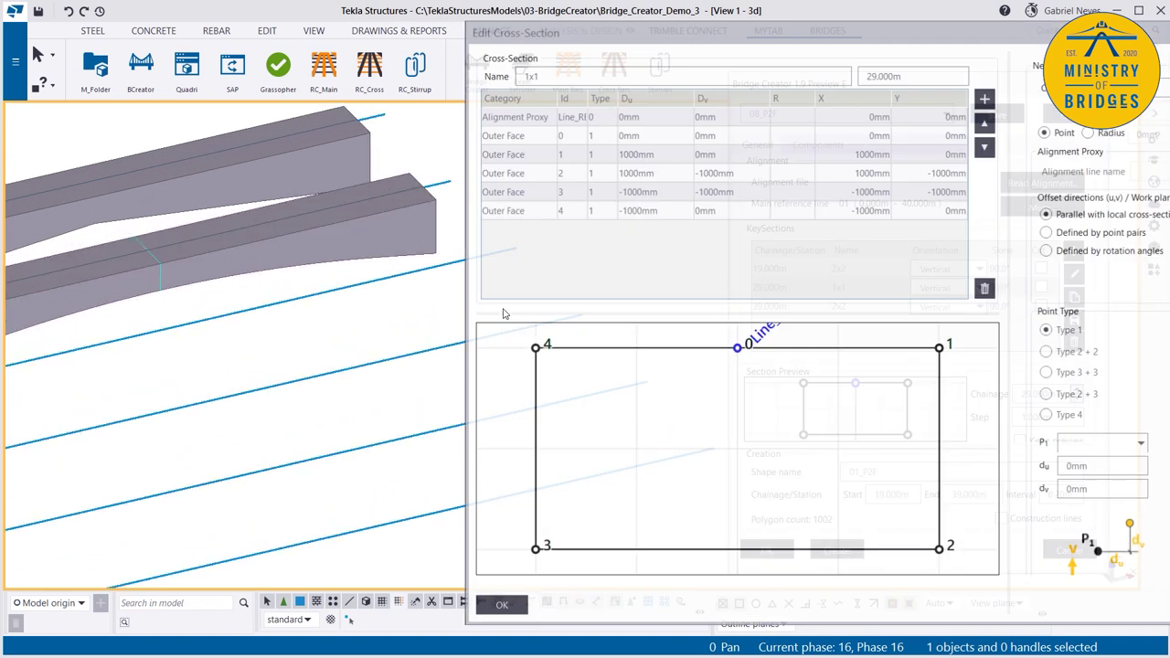
drag(843, 40, 606, 33)
Step: Clear the Reversed option on point 2's P2F transition, then review point 3
scroll(449, 423, down, 3)
click(615, 493)
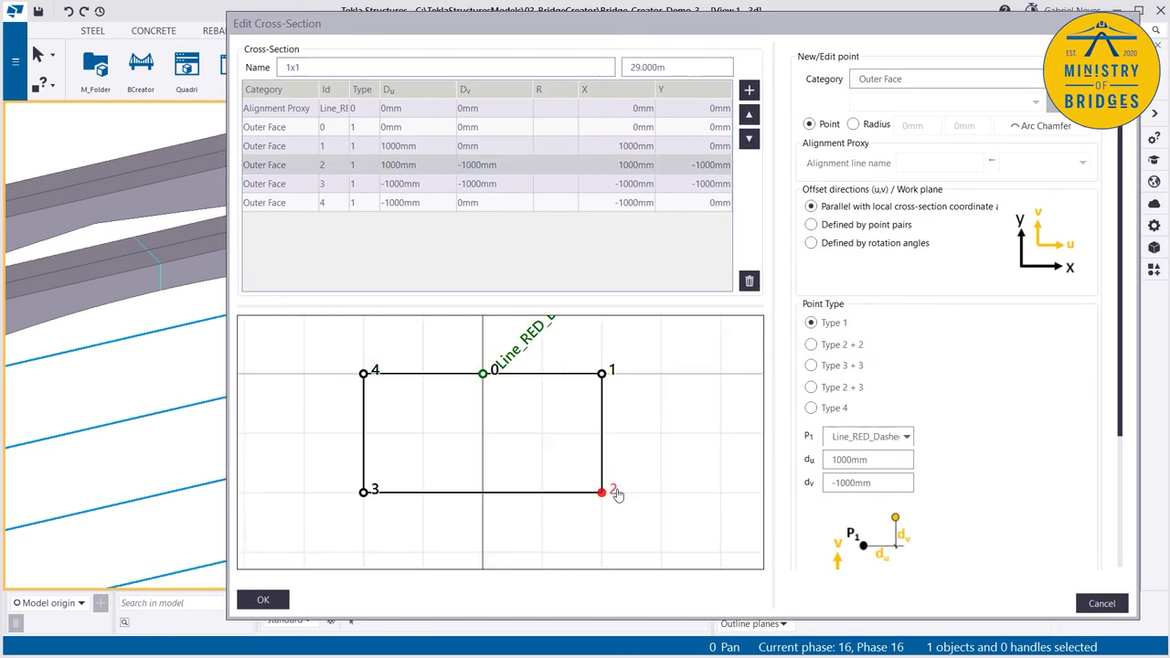
scroll(962, 465, down, 4)
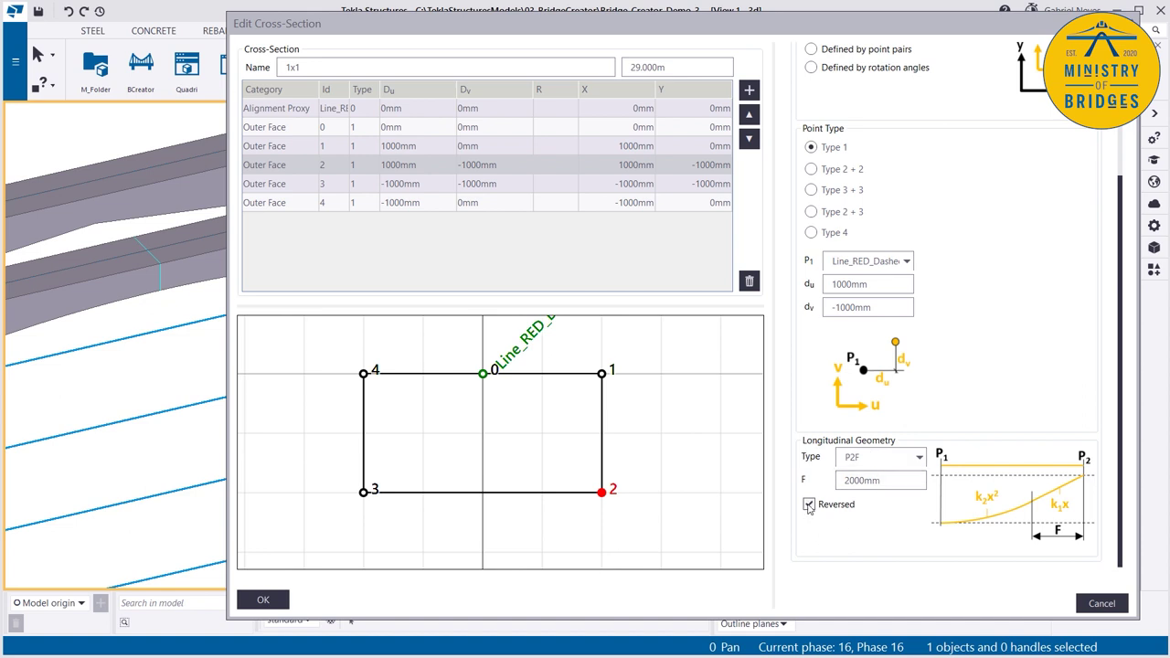
click(809, 506)
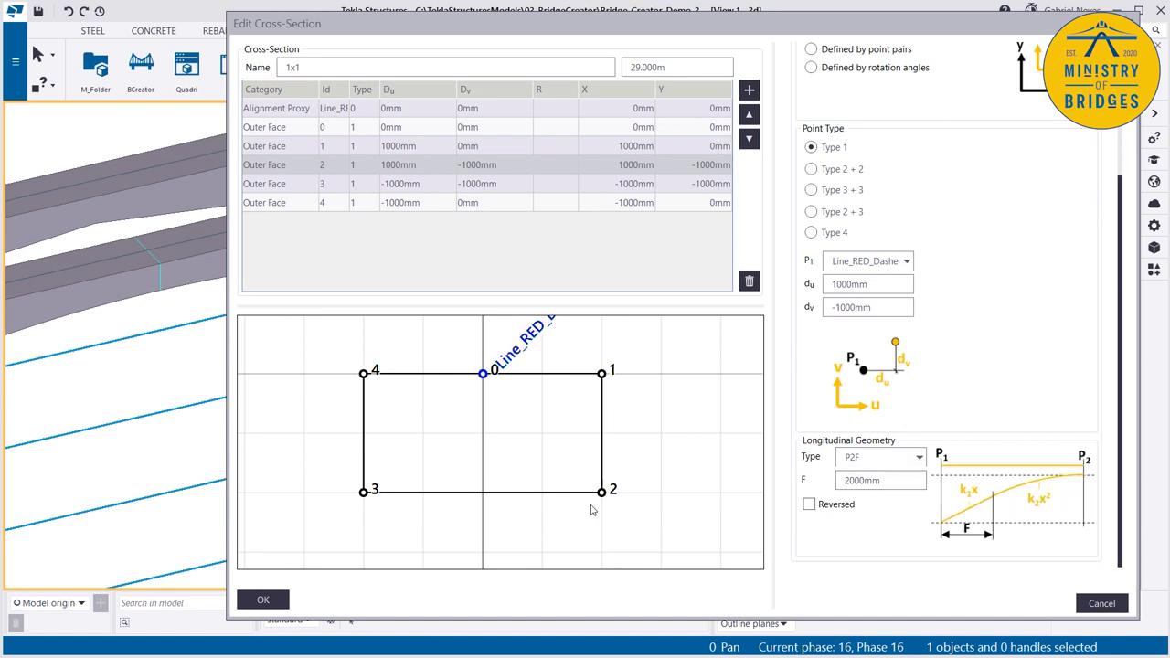
click(364, 493)
click(809, 506)
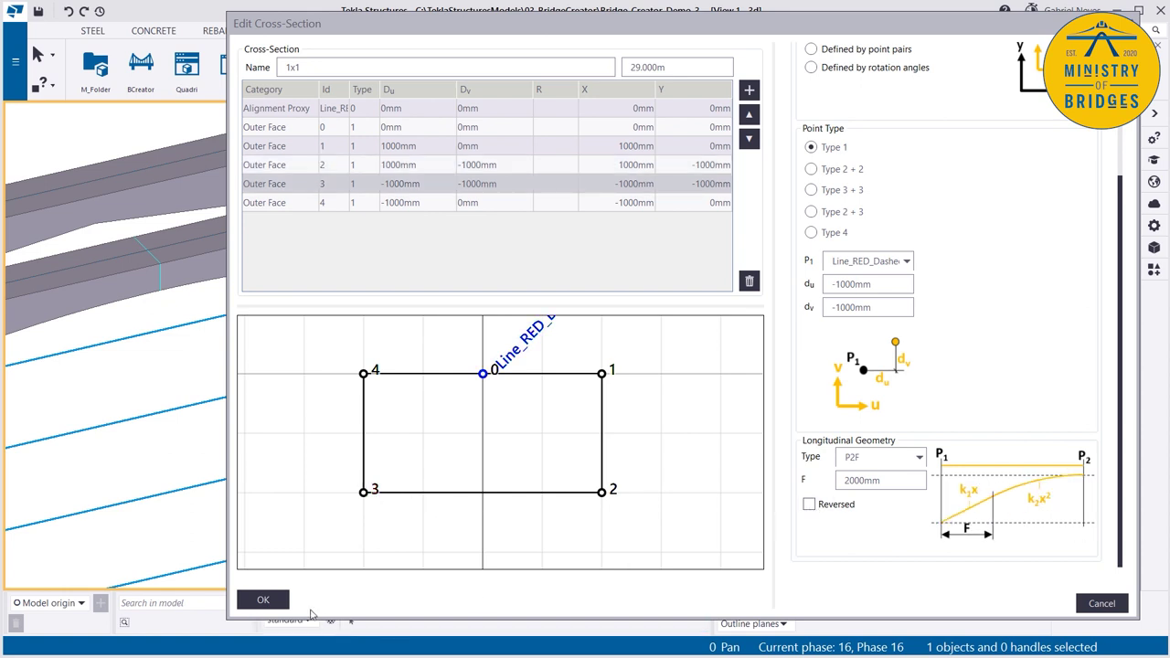
Step: Confirm the 1x1 section edits and rebuild the P2F beam
click(263, 601)
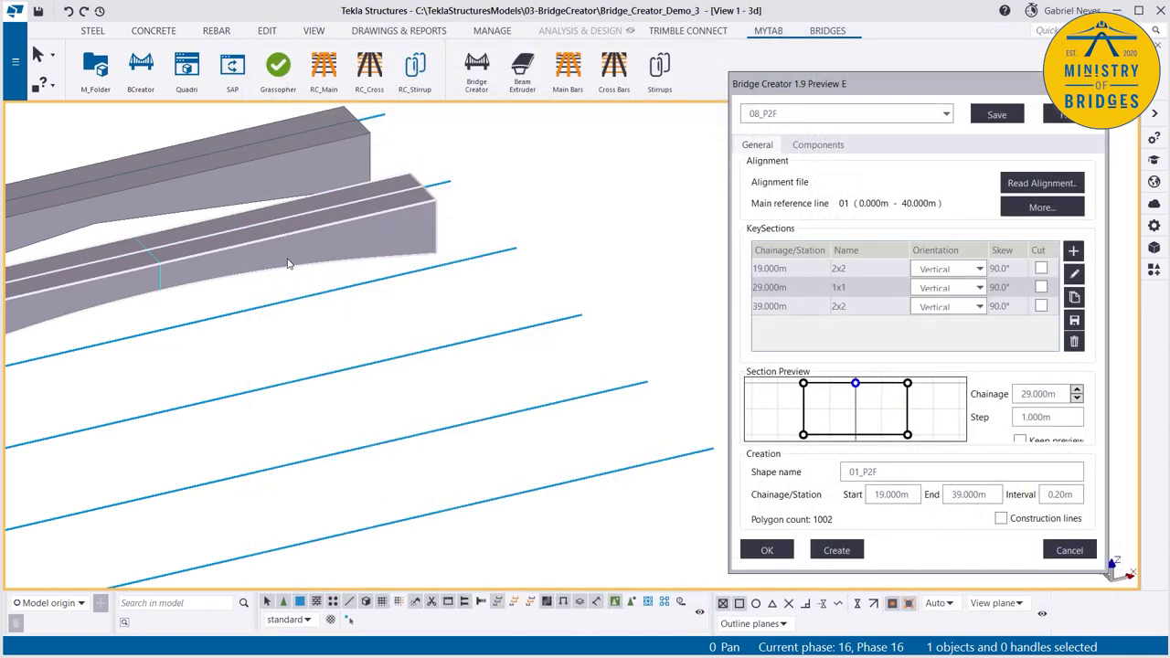
click(838, 550)
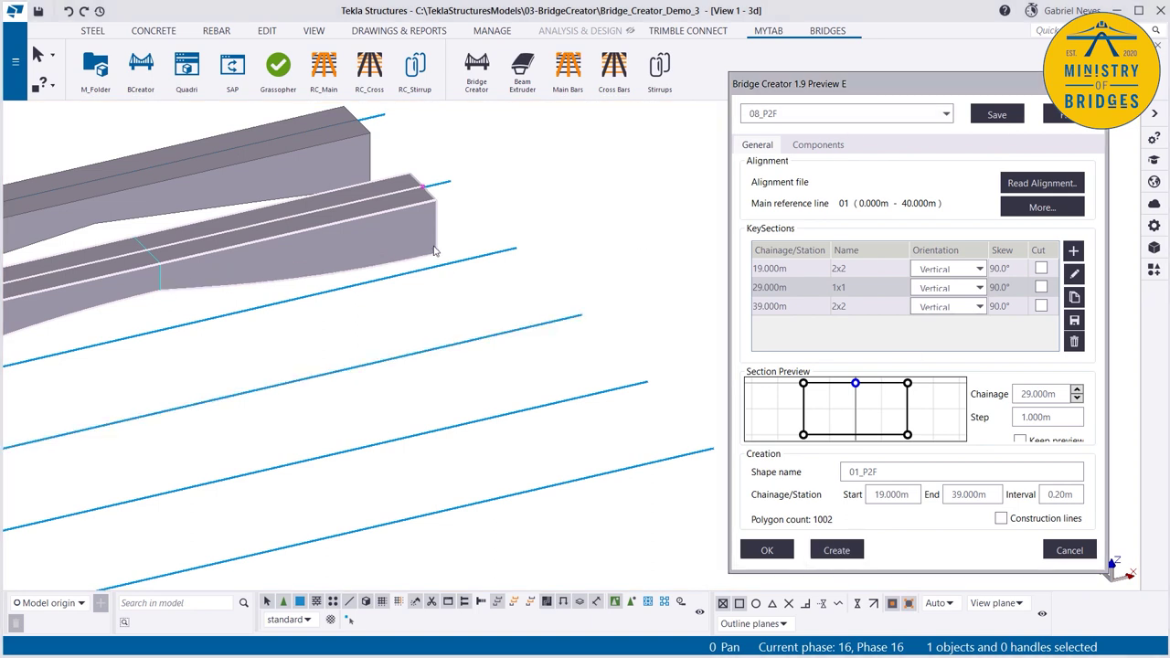
ctrl+middle_drag(459, 253, 85, 351)
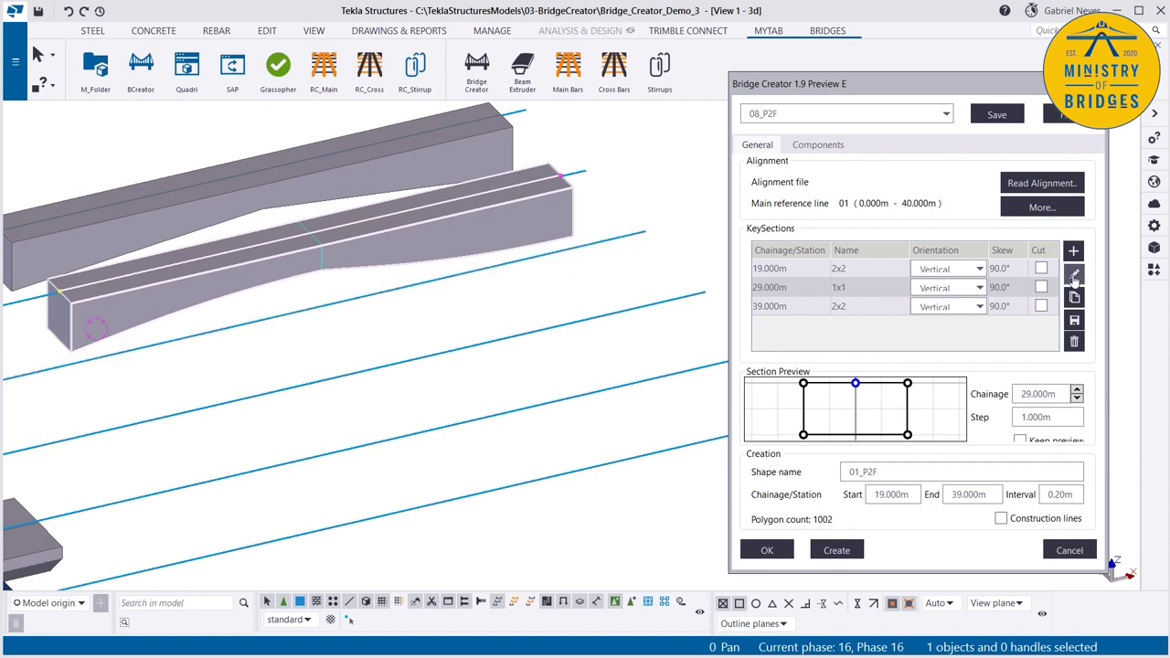
Step: Reverse point 3's P2F transition in the 1x1 section and rebuild the beam
click(1075, 274)
scroll(549, 407, down, 2)
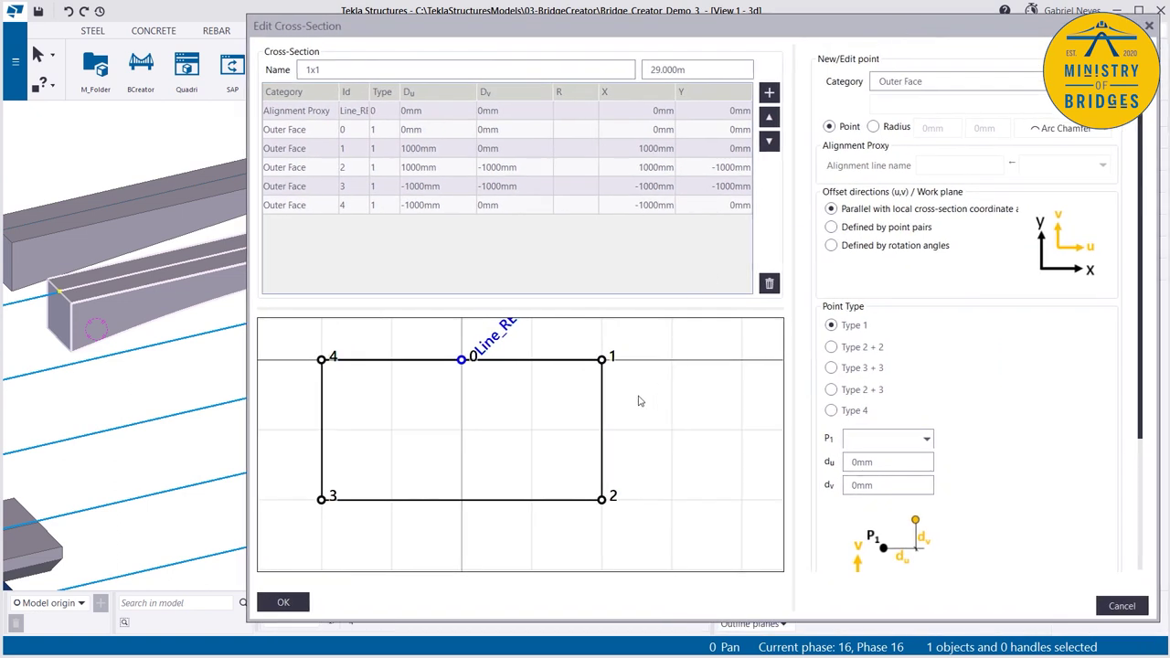
click(603, 500)
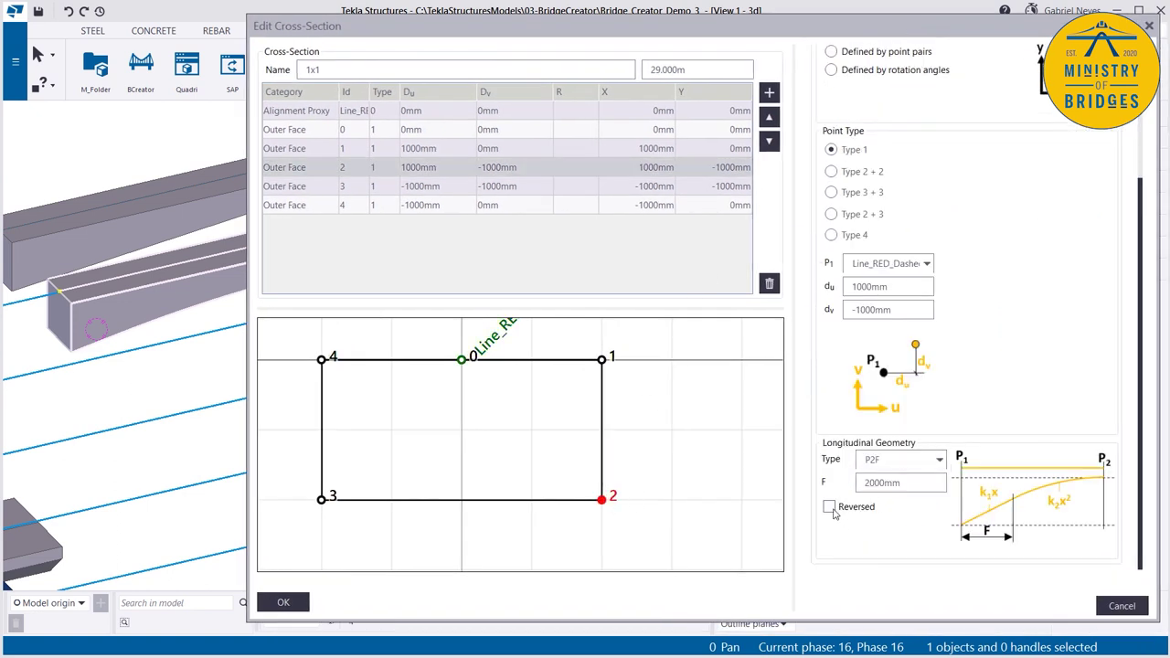
click(321, 499)
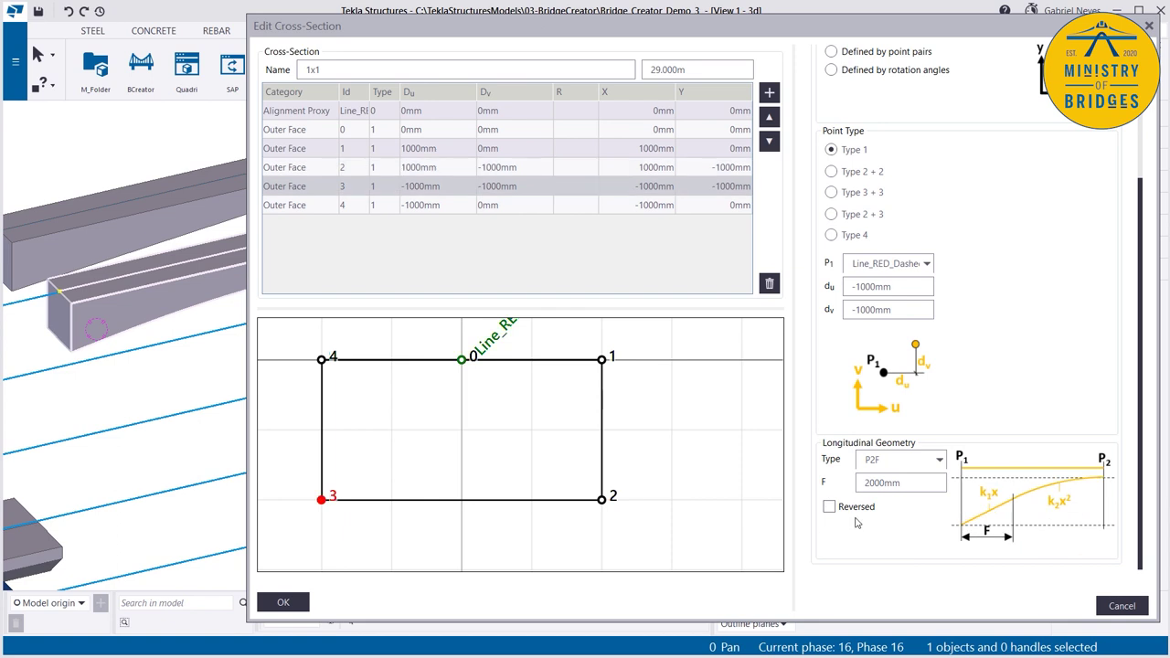
click(829, 507)
click(282, 602)
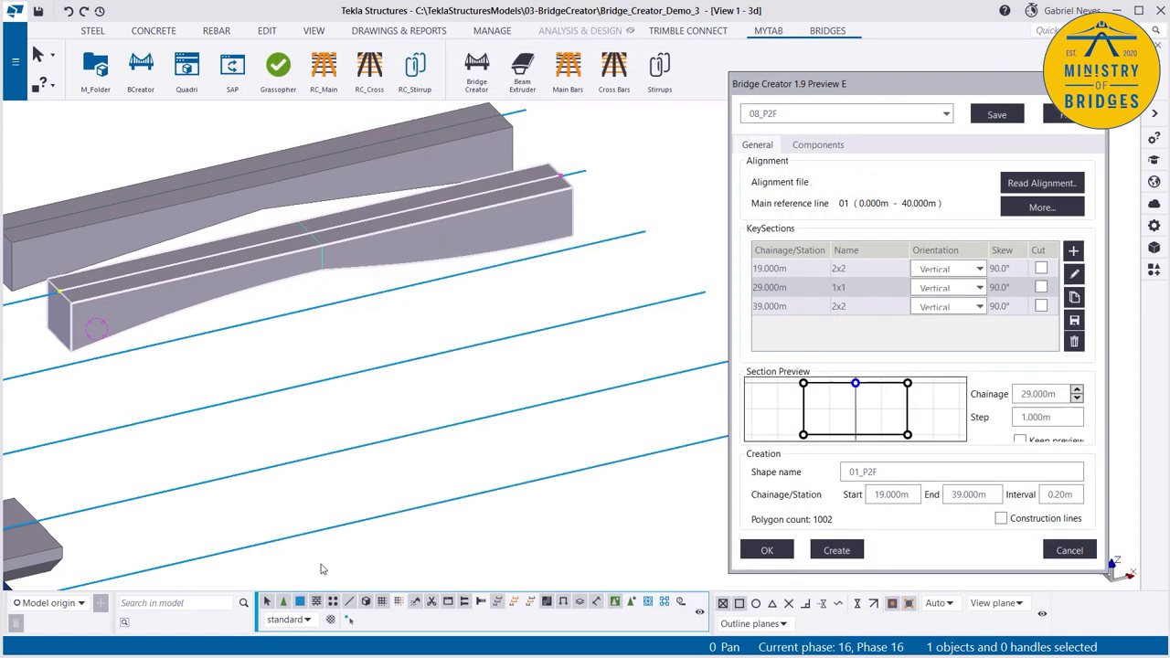
click(832, 551)
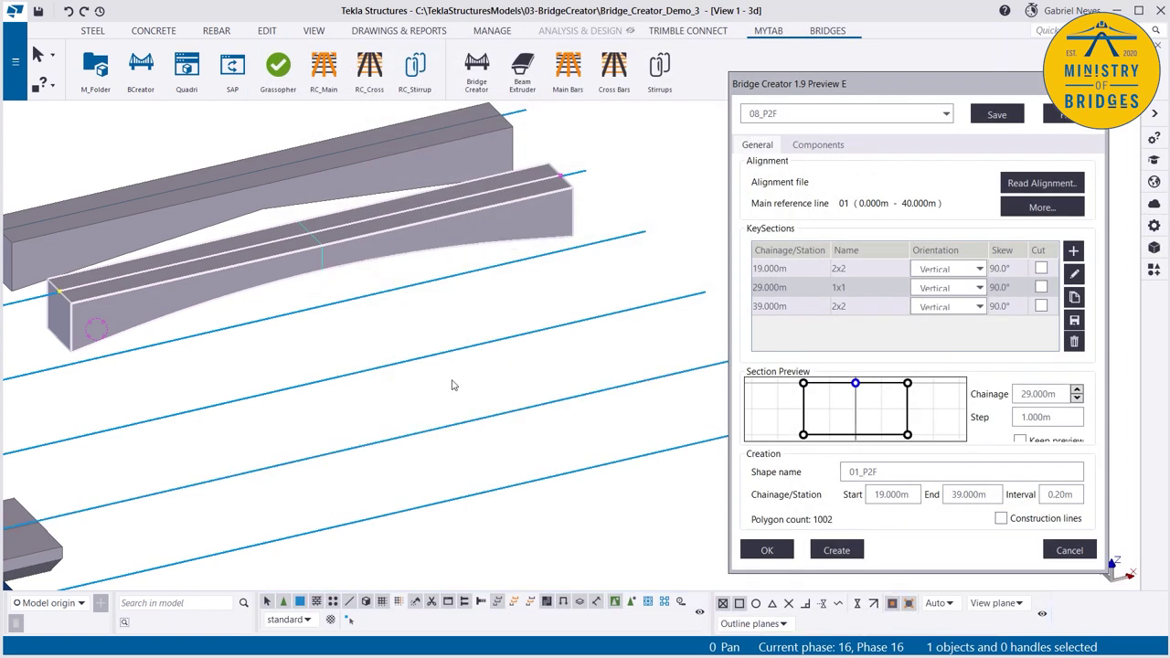
click(808, 311)
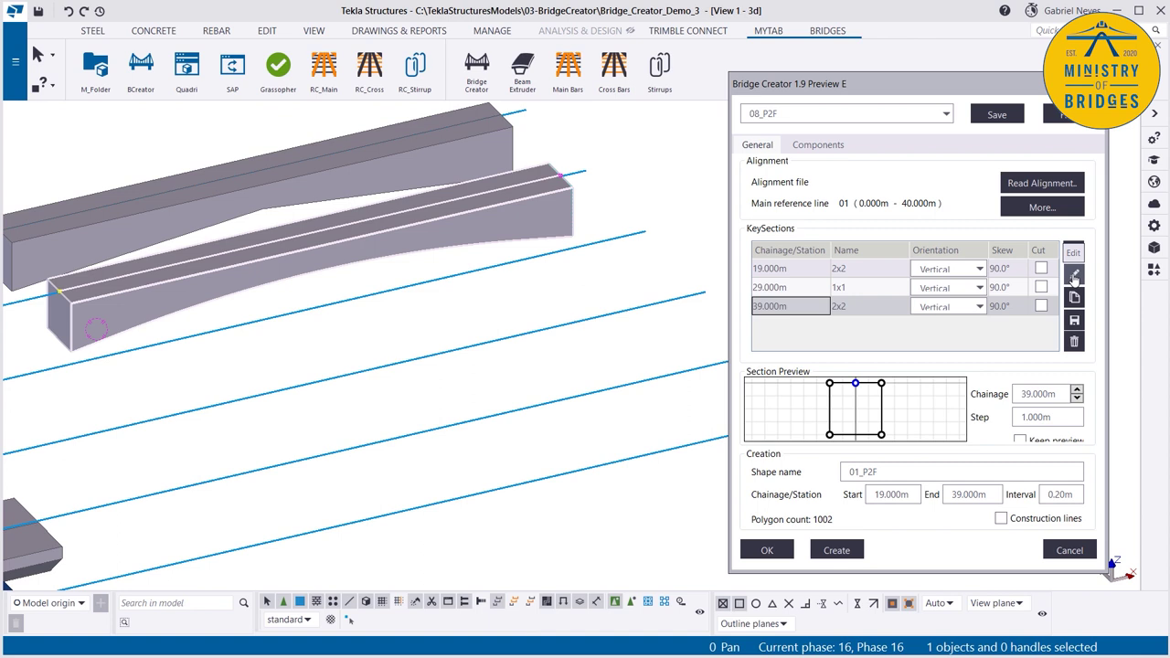
click(1075, 277)
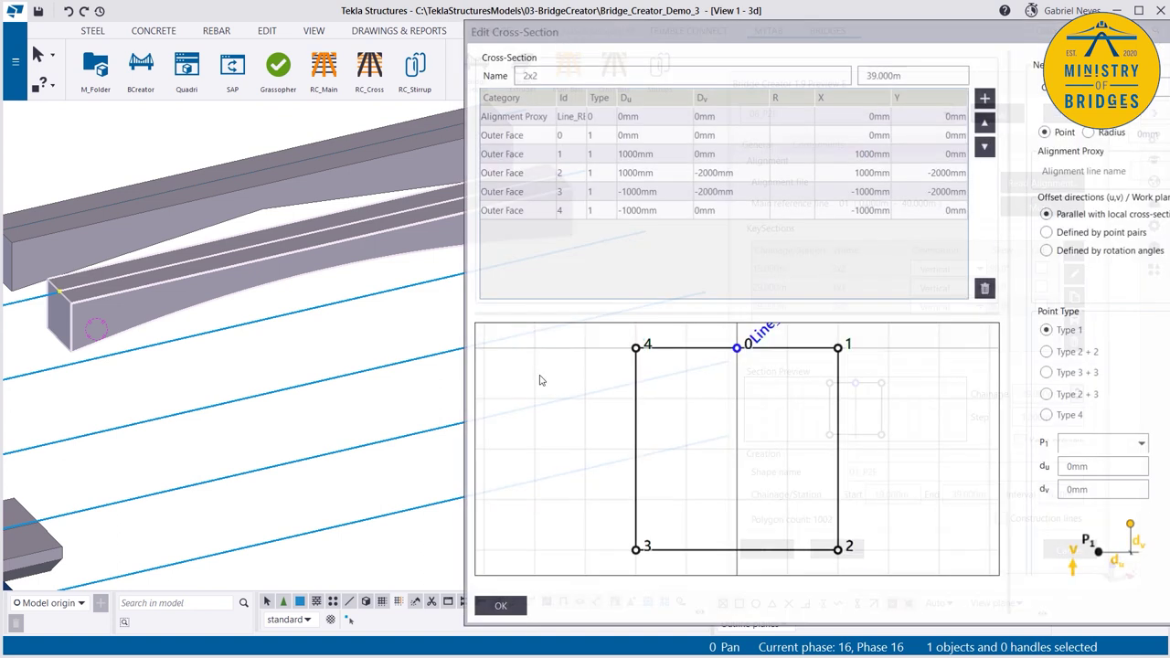
scroll(647, 435, down, 5)
drag(907, 37, 681, 28)
click(498, 469)
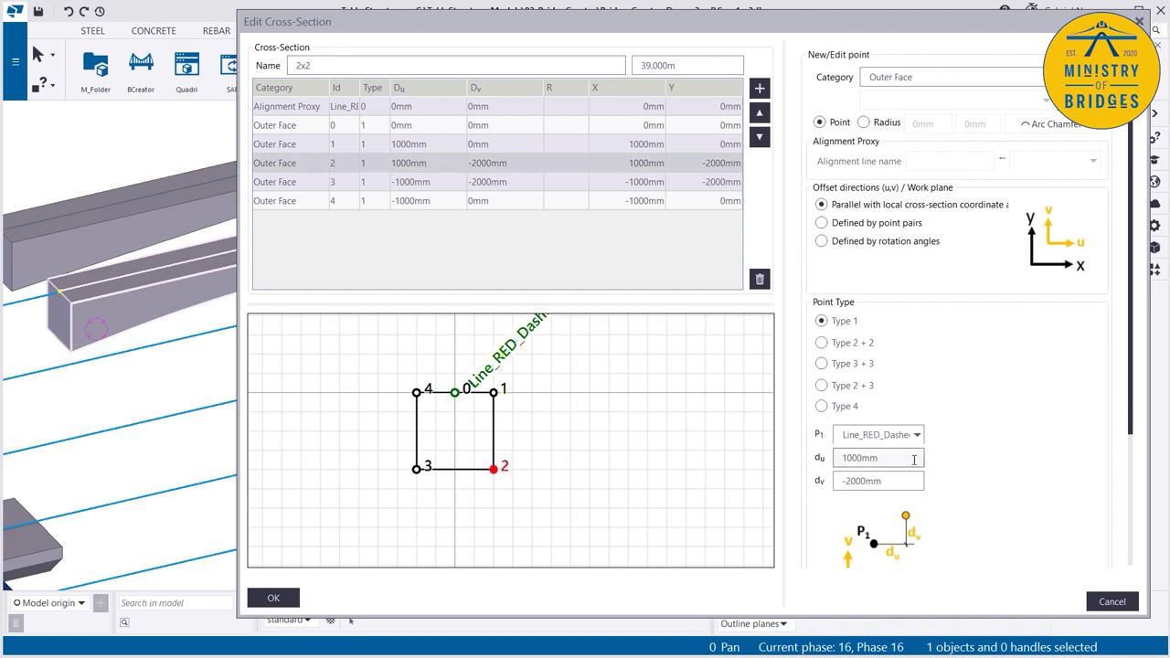
click(418, 469)
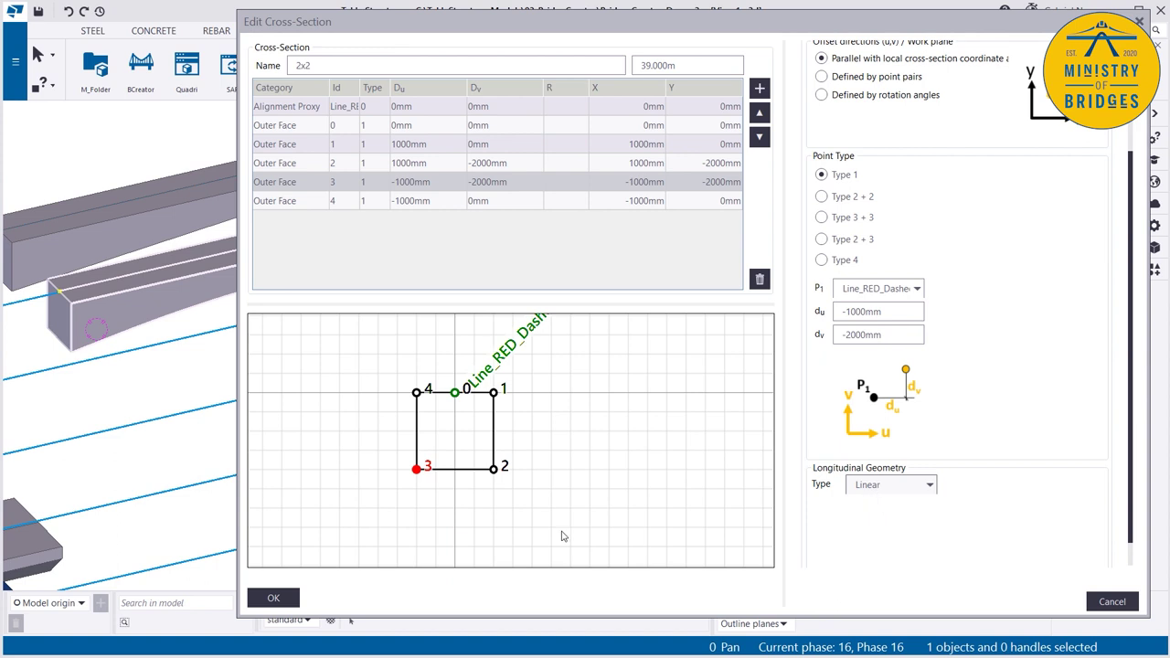
click(1110, 601)
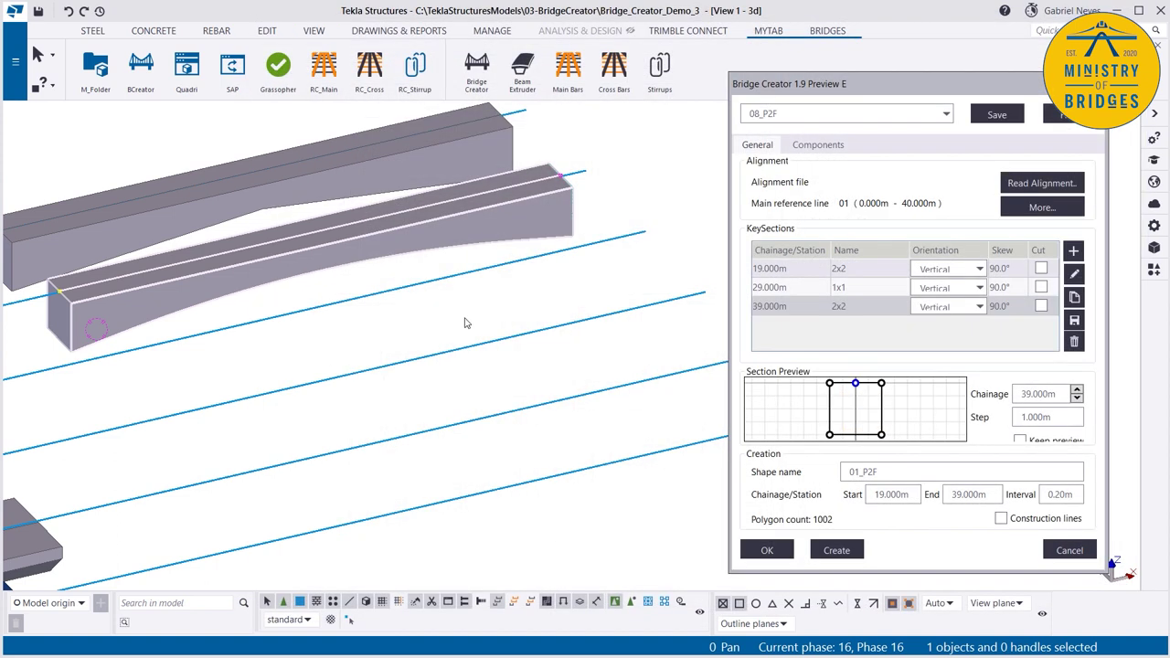
Step: Load the 09_P2L preset and create the P2L-interpolated beam
click(792, 116)
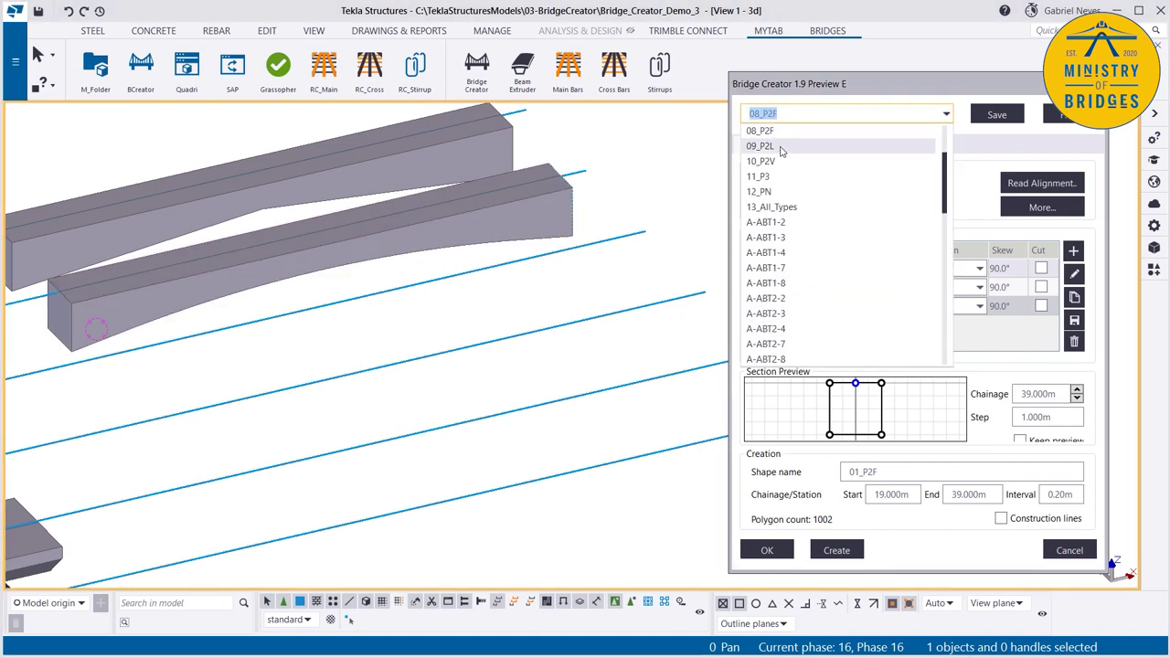
click(782, 147)
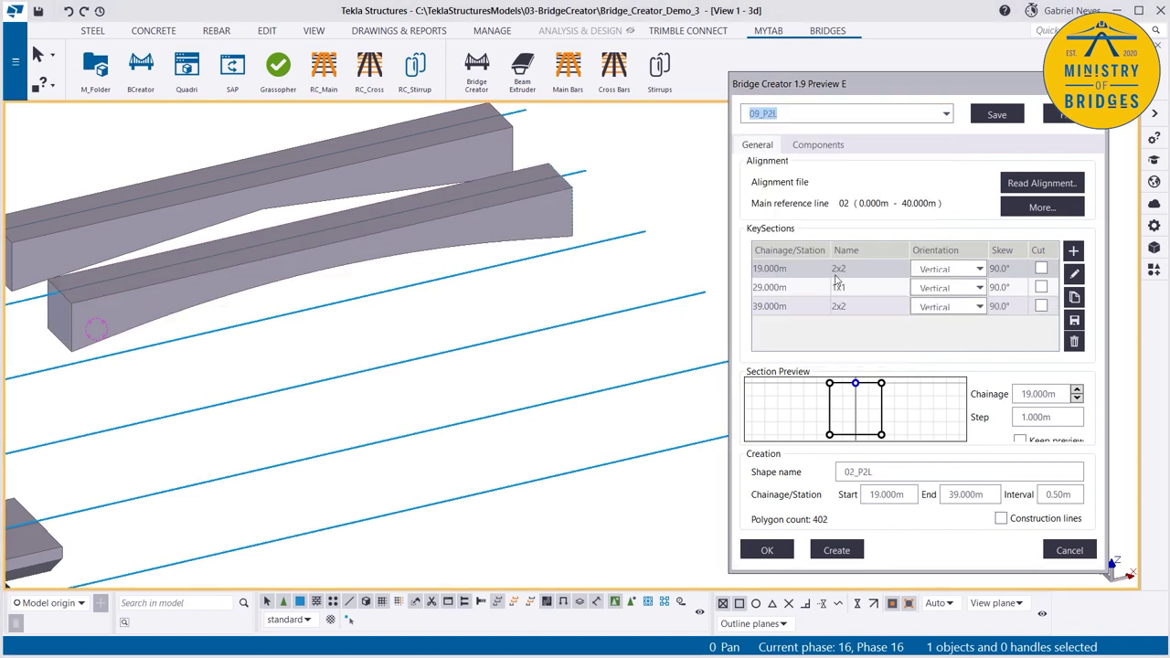
click(782, 270)
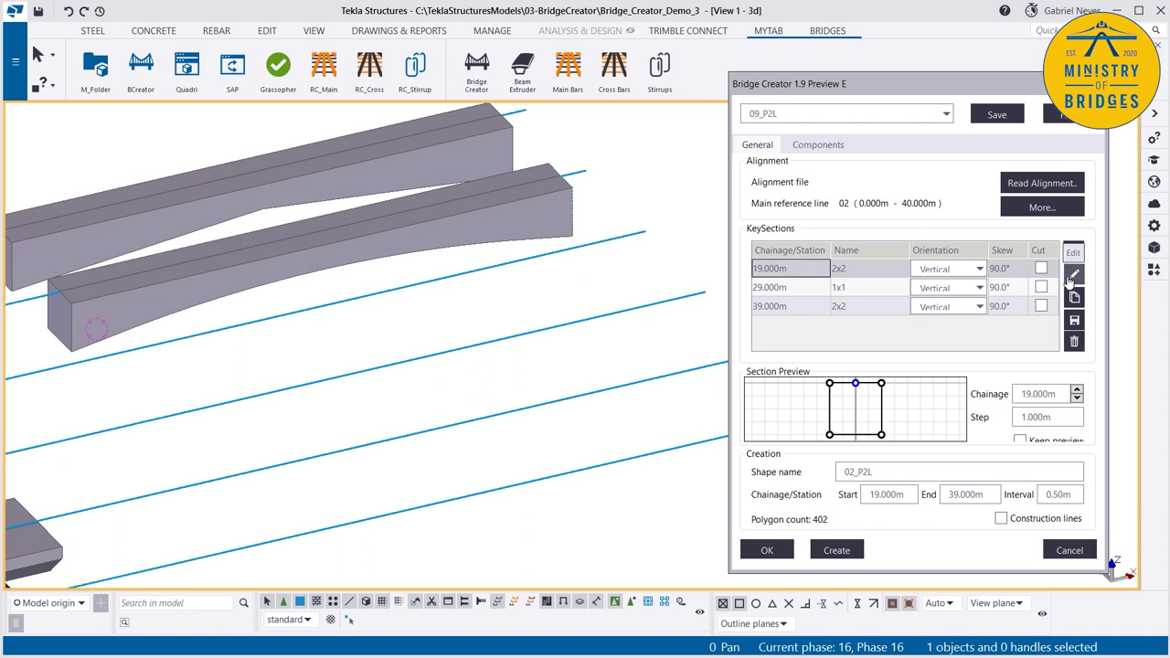
click(847, 551)
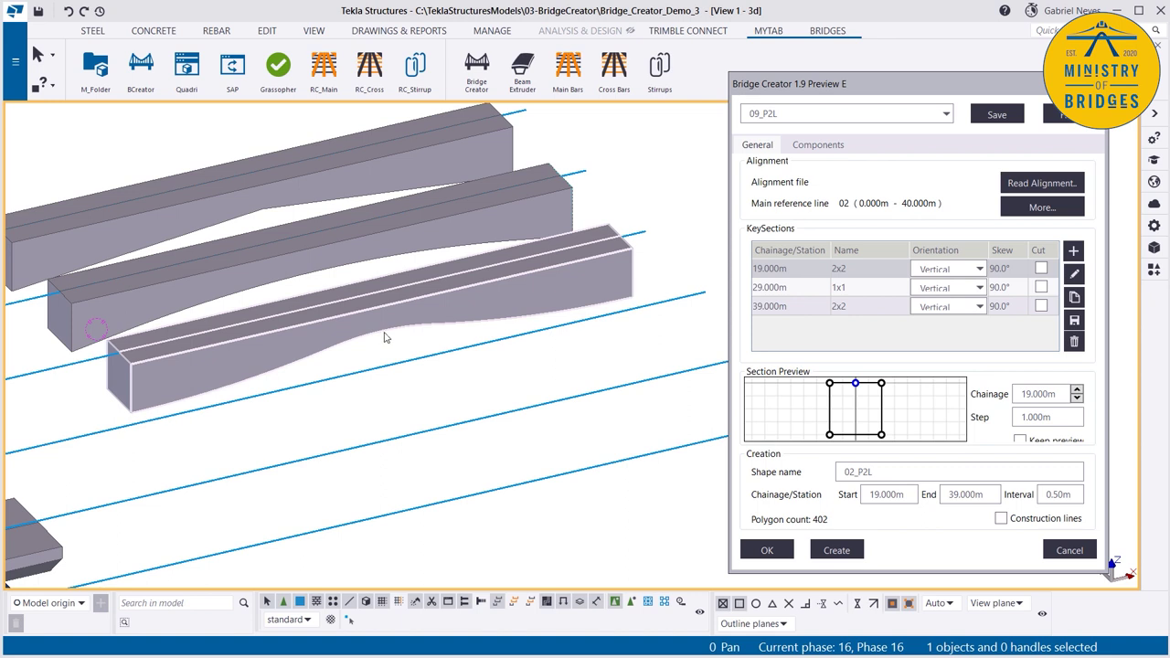
Step: Inspect point 2 of the 19.000m key section and close the editor
click(789, 271)
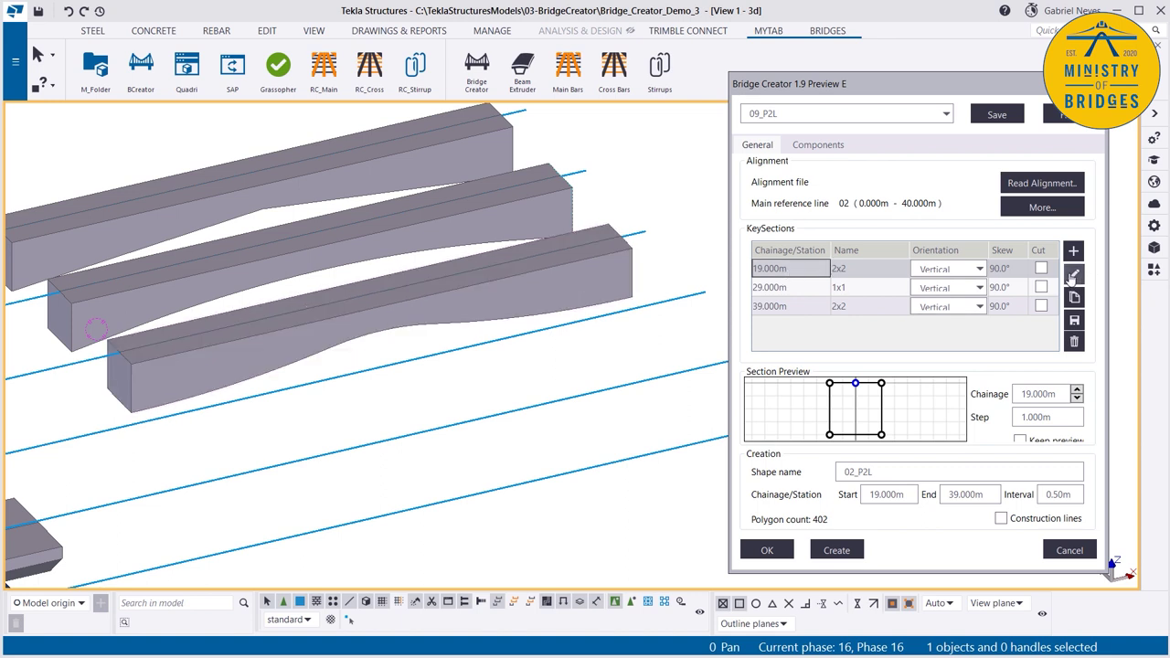
click(1073, 277)
drag(974, 33, 738, 31)
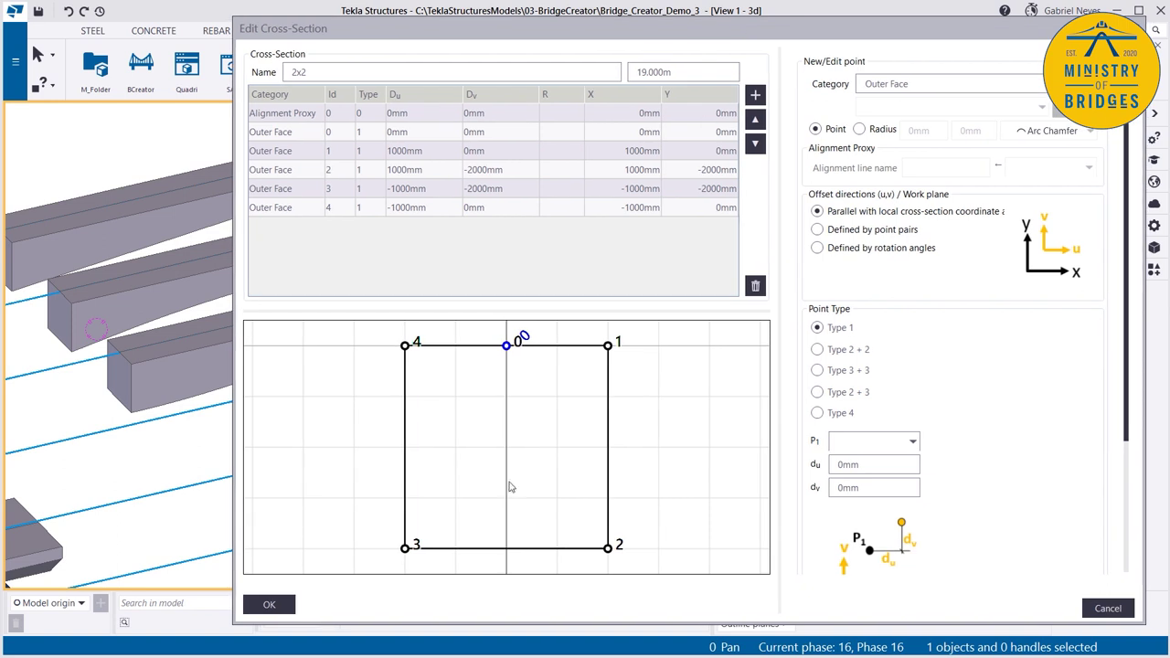
click(608, 548)
scroll(1022, 436, down, 3)
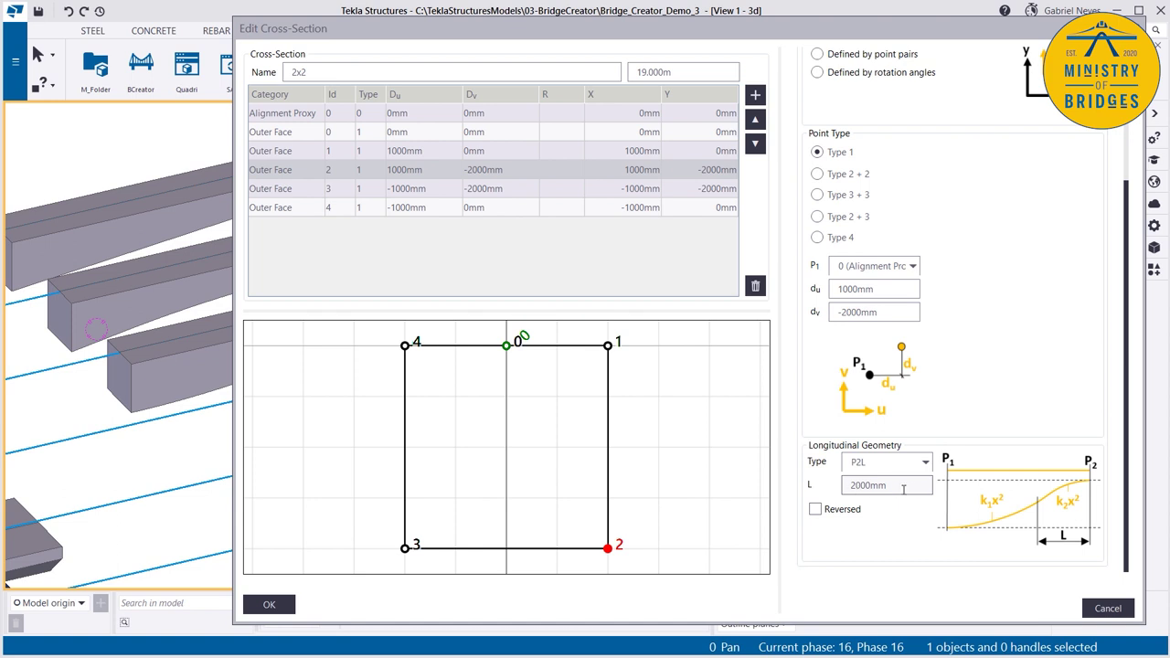
key(Return)
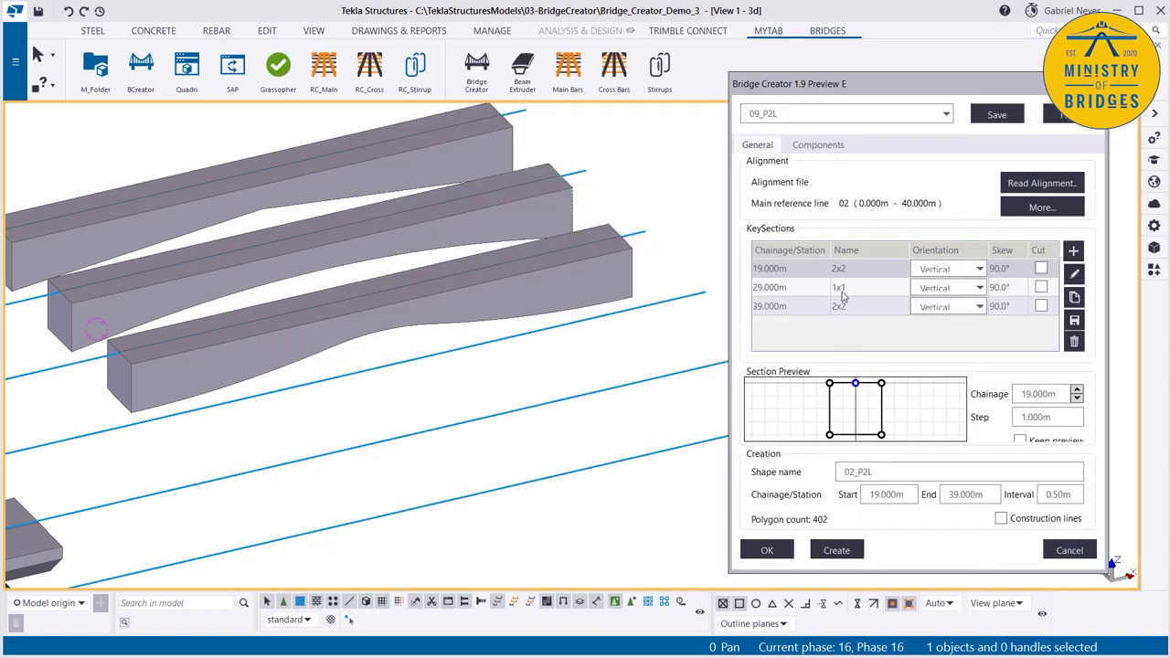
Step: Review point 2's reversed P2L transition, L 2000mm, in the 29.000m section without changes
click(846, 291)
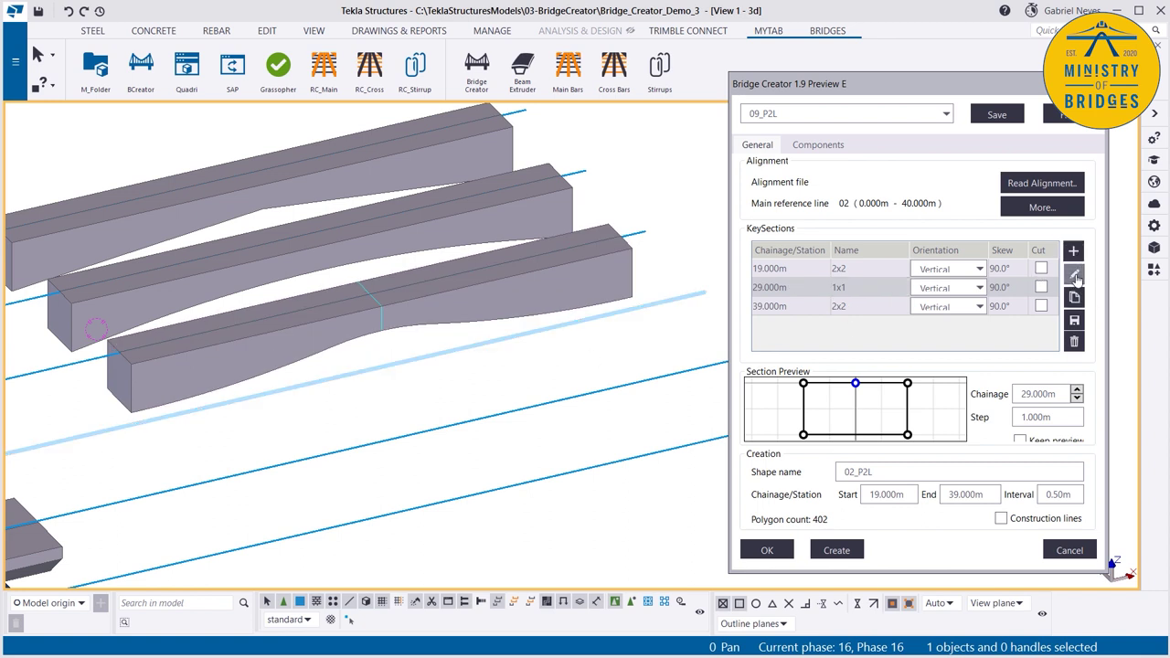
click(1074, 274)
drag(1038, 39, 756, 41)
scroll(843, 417, down, 3)
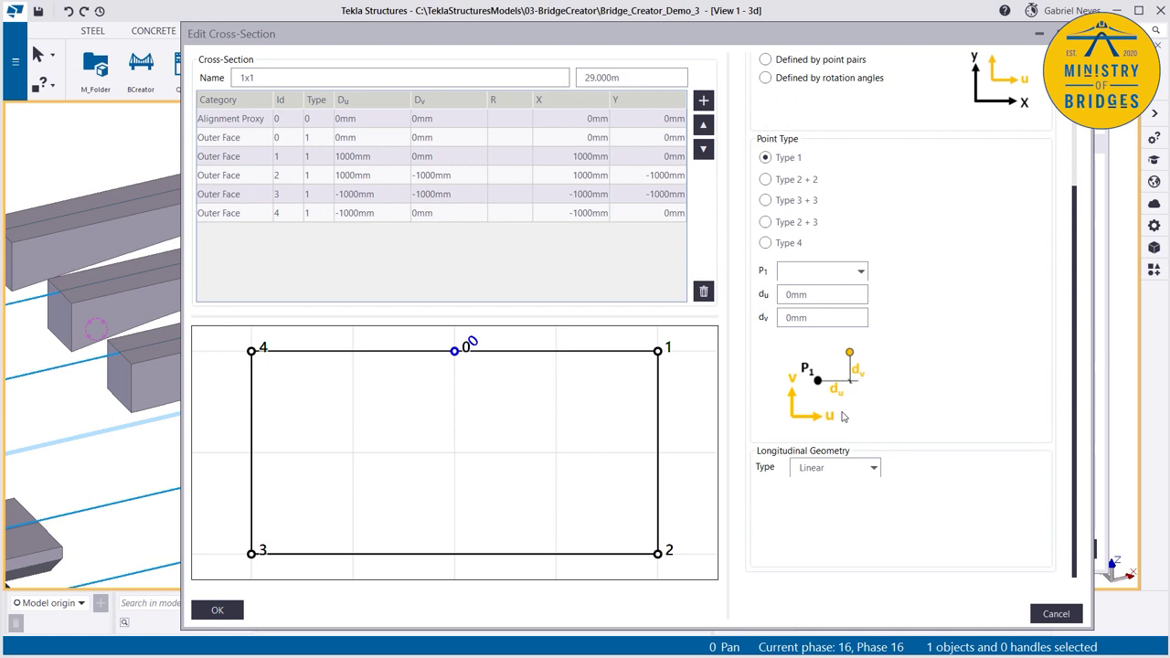
click(660, 553)
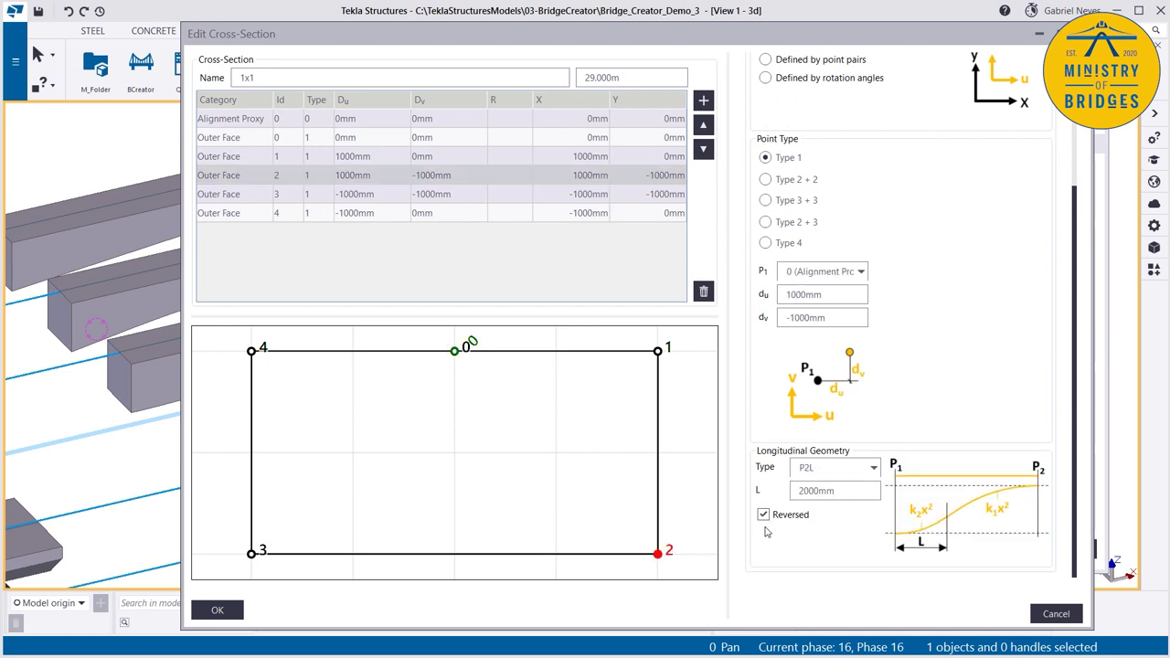
click(1058, 614)
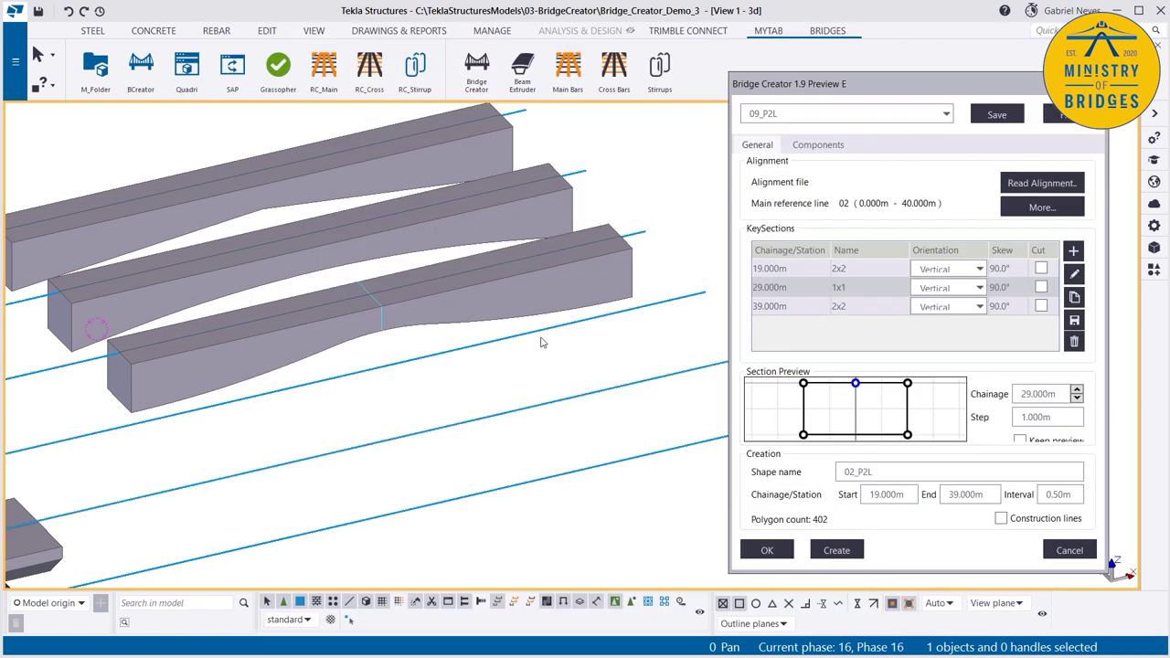
Step: Load the 10_P2V preset and create the P2V-interpolated beam
click(833, 115)
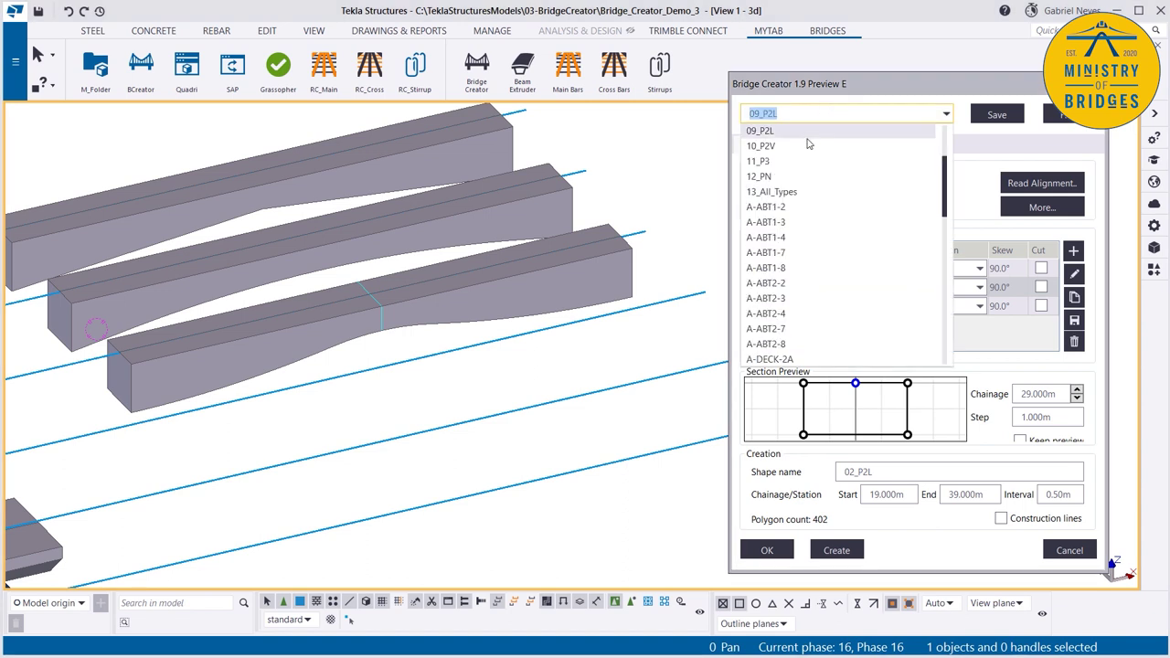
click(801, 152)
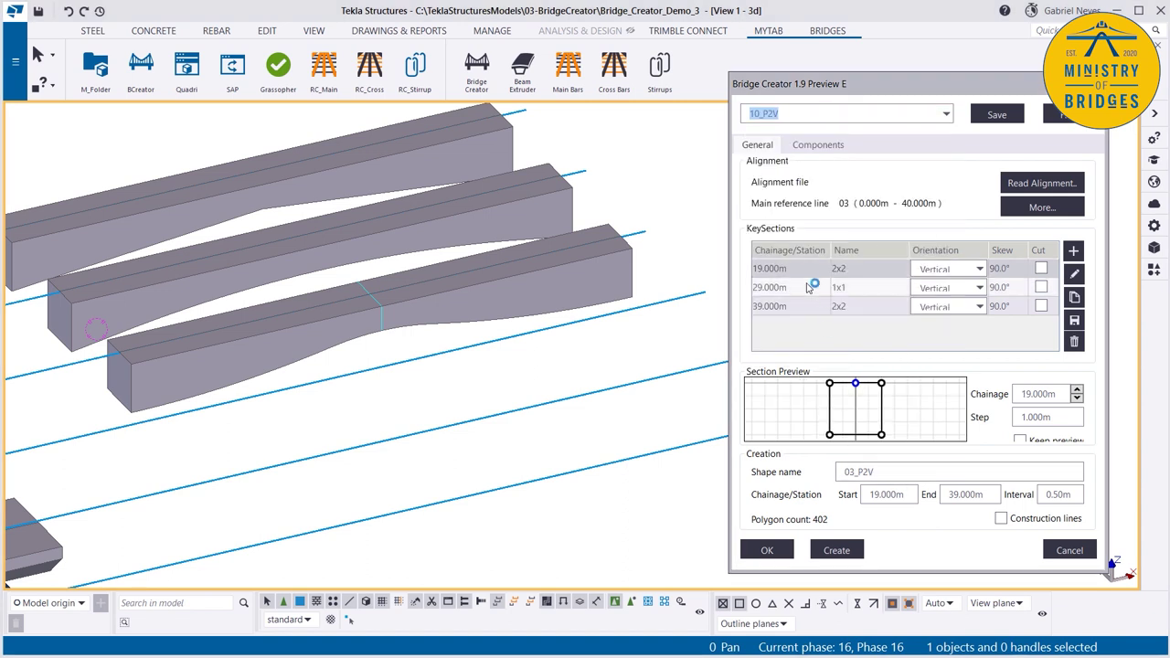
click(838, 551)
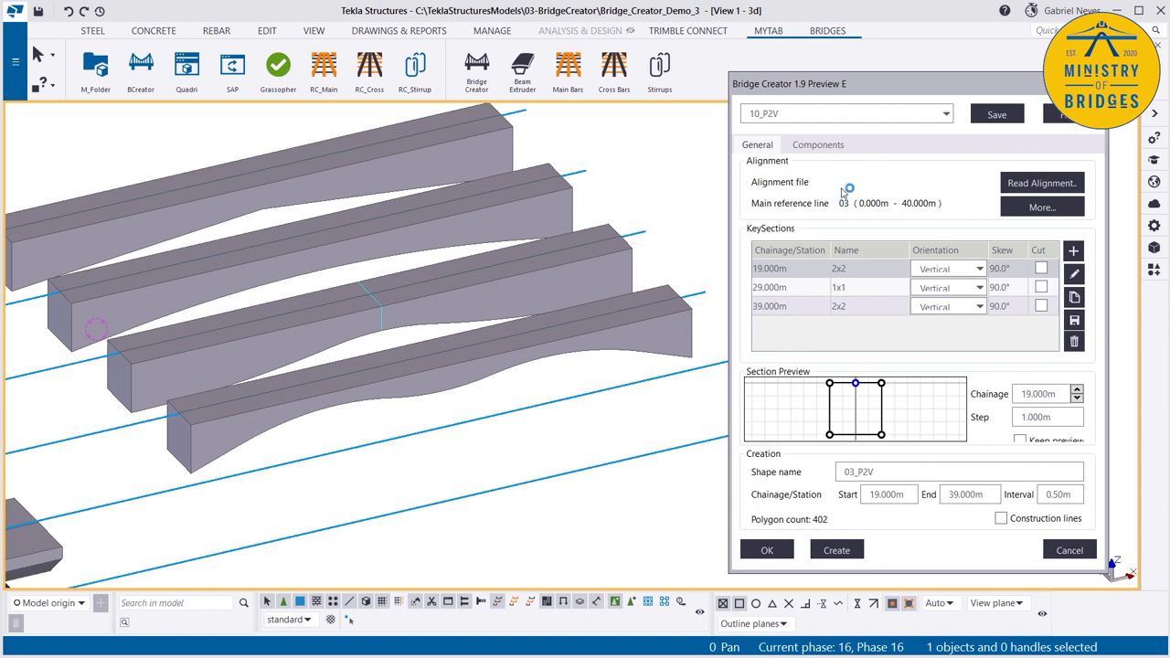
Step: Check point 2 of the 2x2 key section uses P2V with v 20.000°, then cancel
click(797, 270)
click(1075, 273)
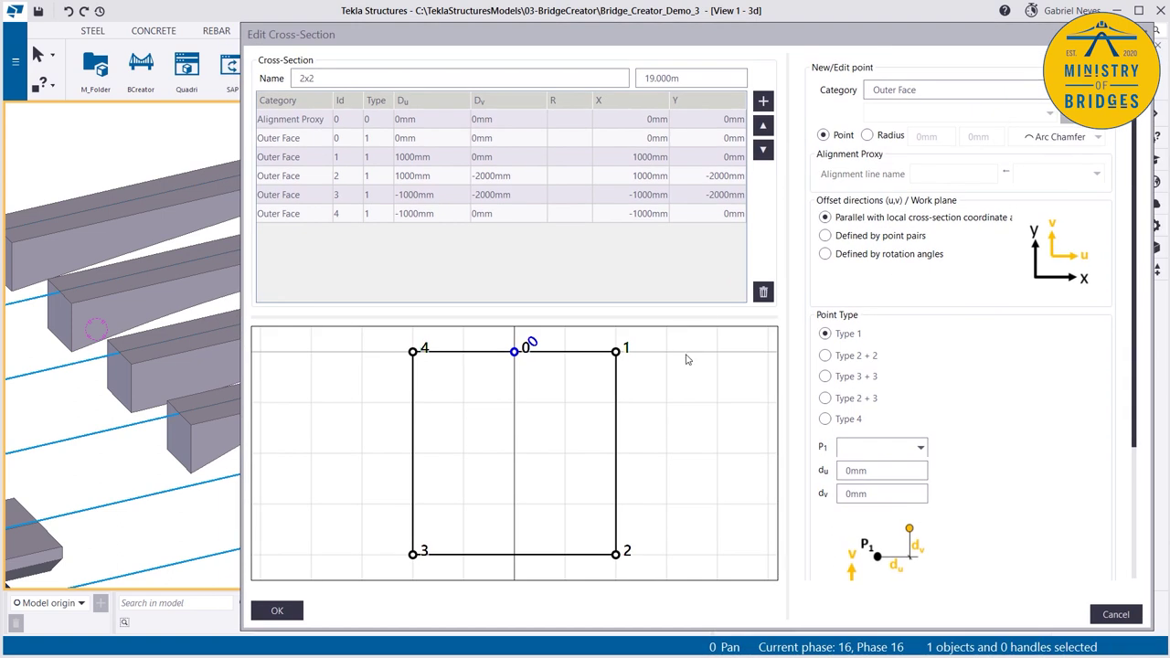
click(618, 553)
scroll(986, 467, down, 3)
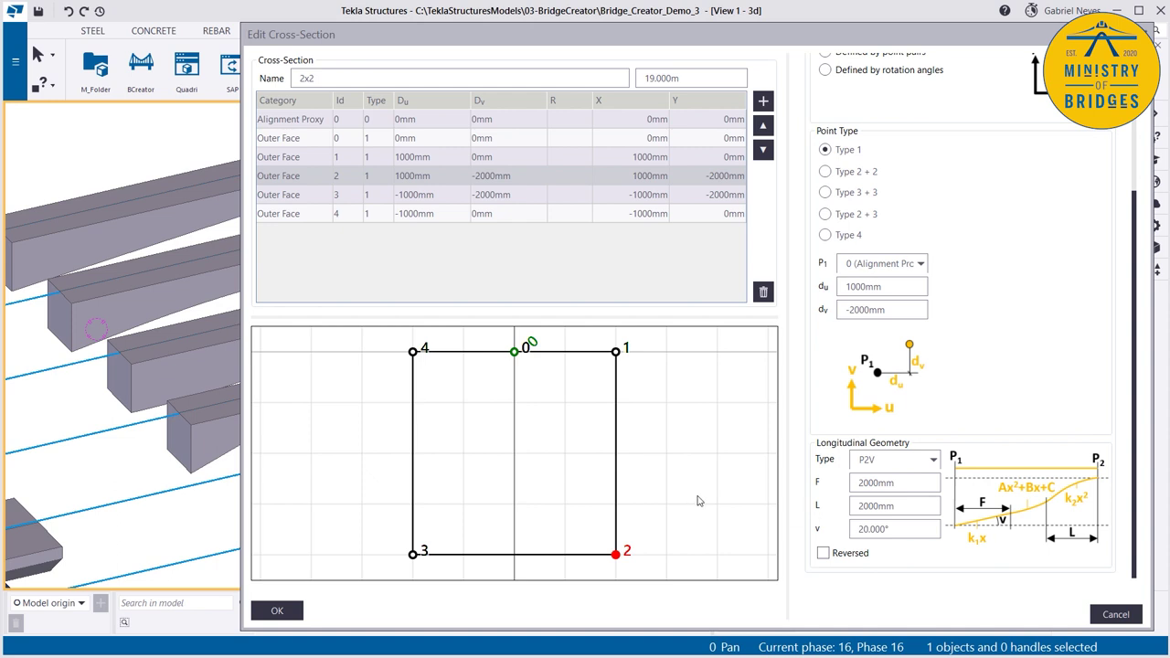
click(1116, 614)
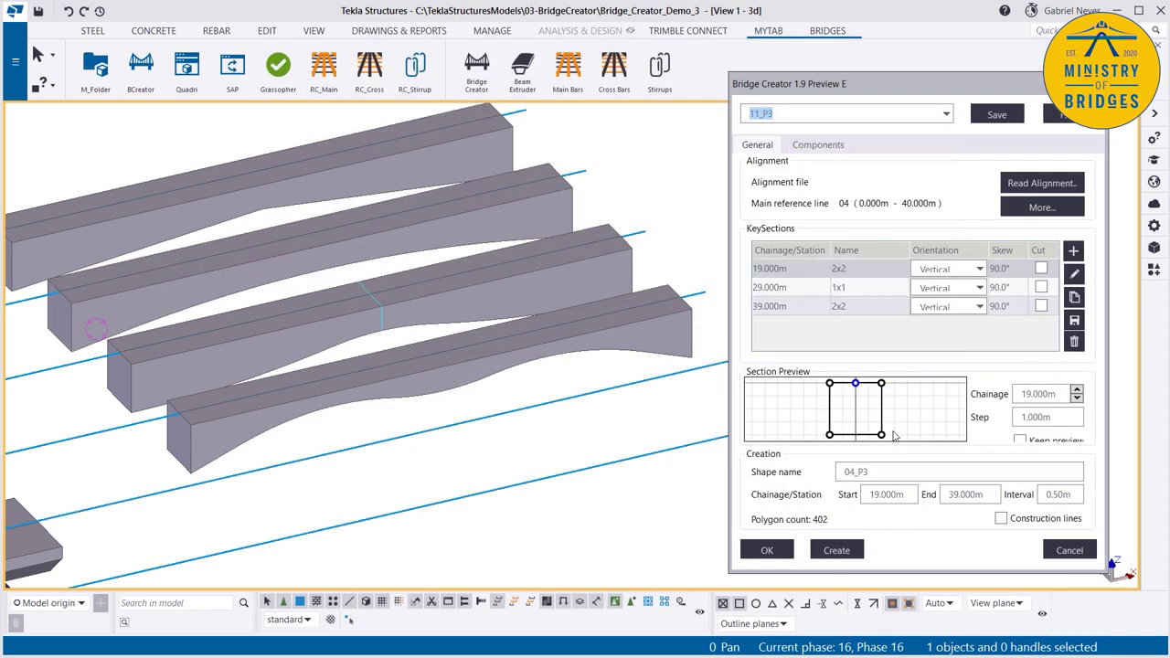
Step: Create the P3-interpolated beam from the 11_P3 preset
click(839, 551)
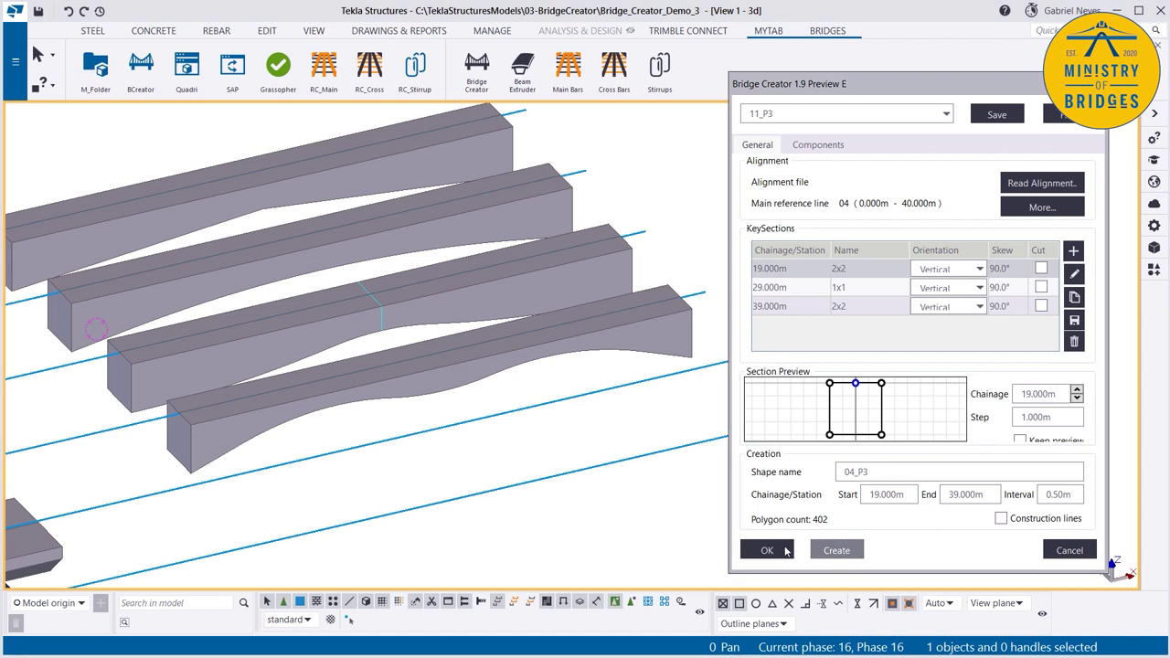
scroll(487, 478, down, 2)
scroll(585, 473, up, 2)
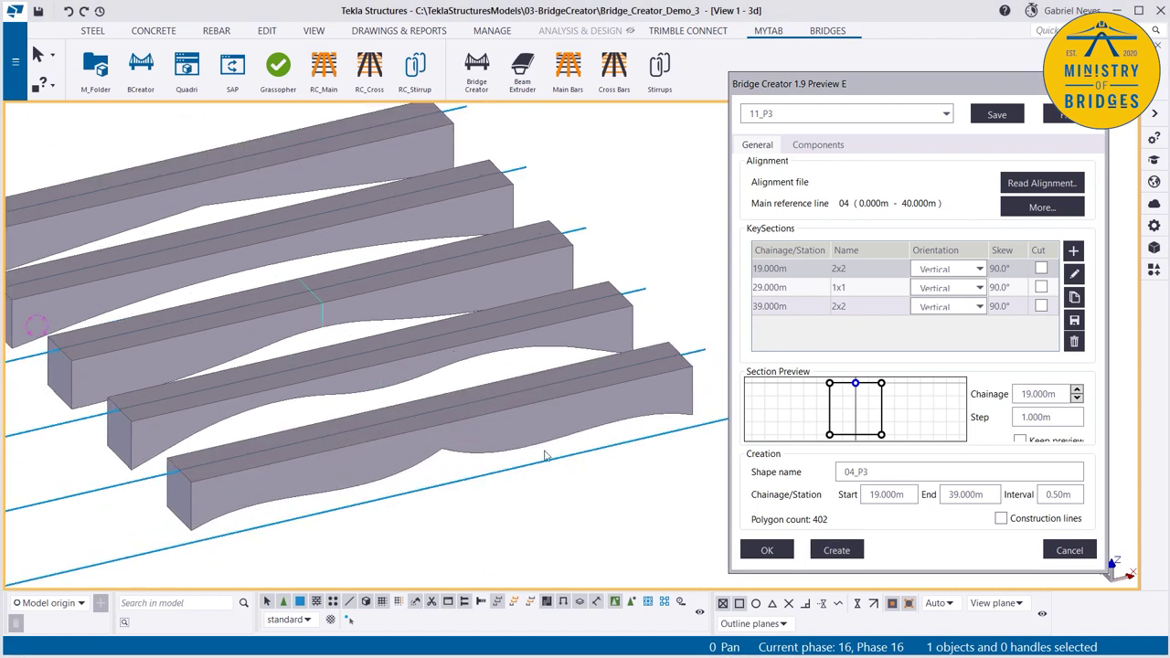
Step: Review point 2's P3 coefficients (a 0.00700, b -0.11100, c 0.00000) in the 2x2 section, then cancel
click(831, 267)
click(1076, 274)
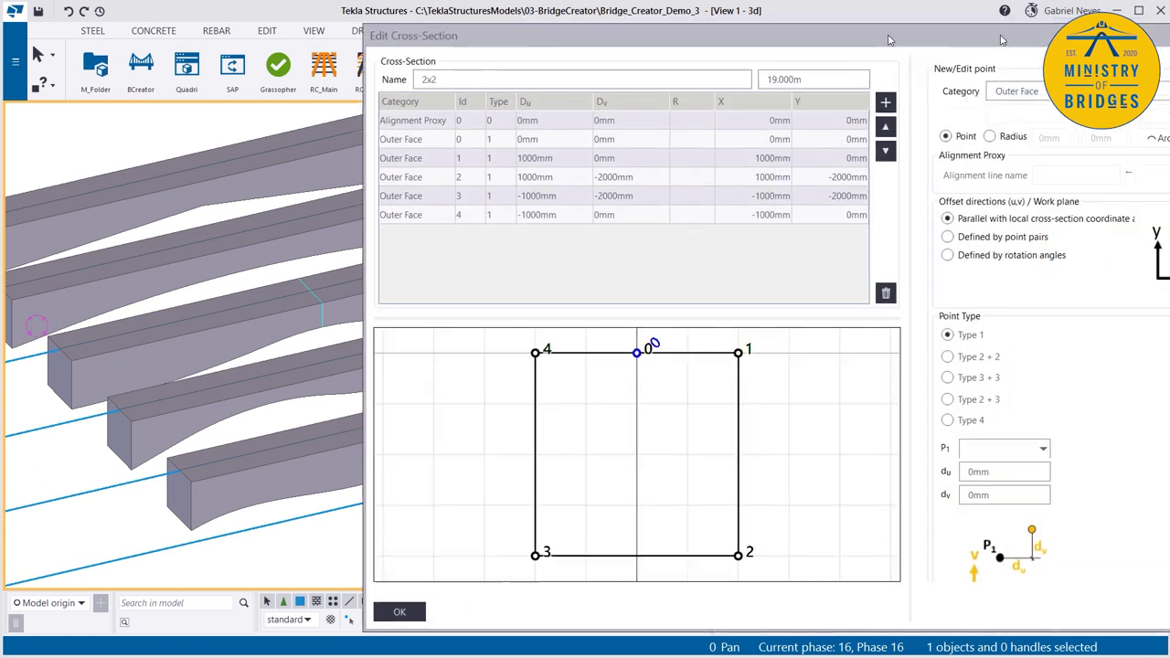
scroll(611, 464, down, 3)
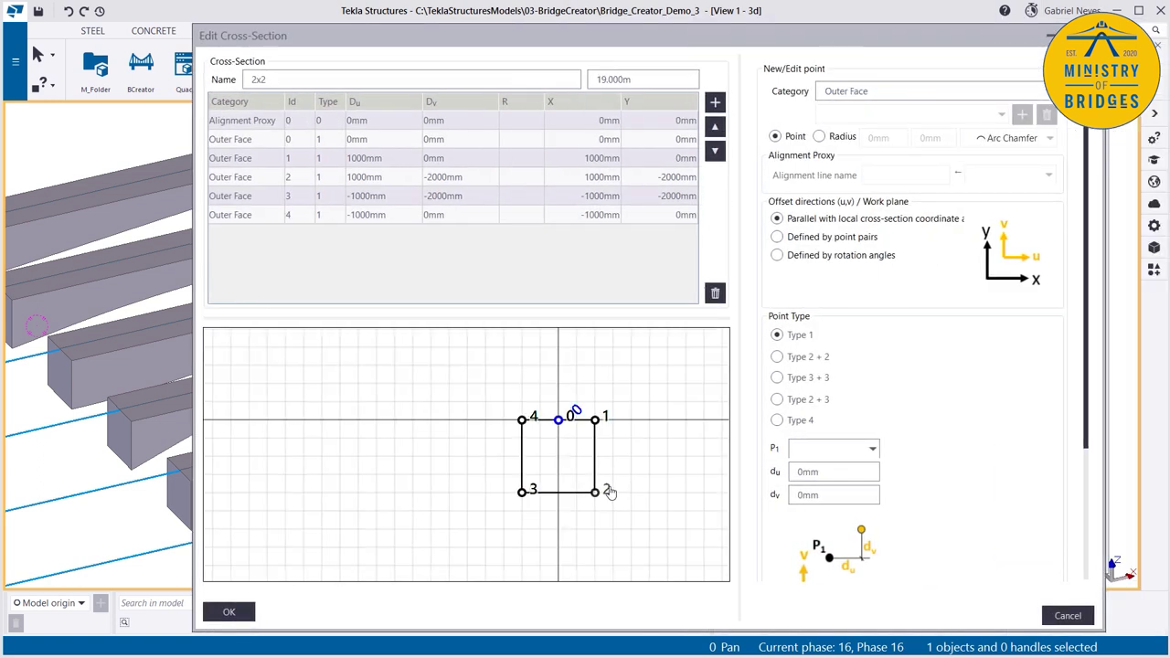
click(597, 491)
scroll(899, 465, down, 2)
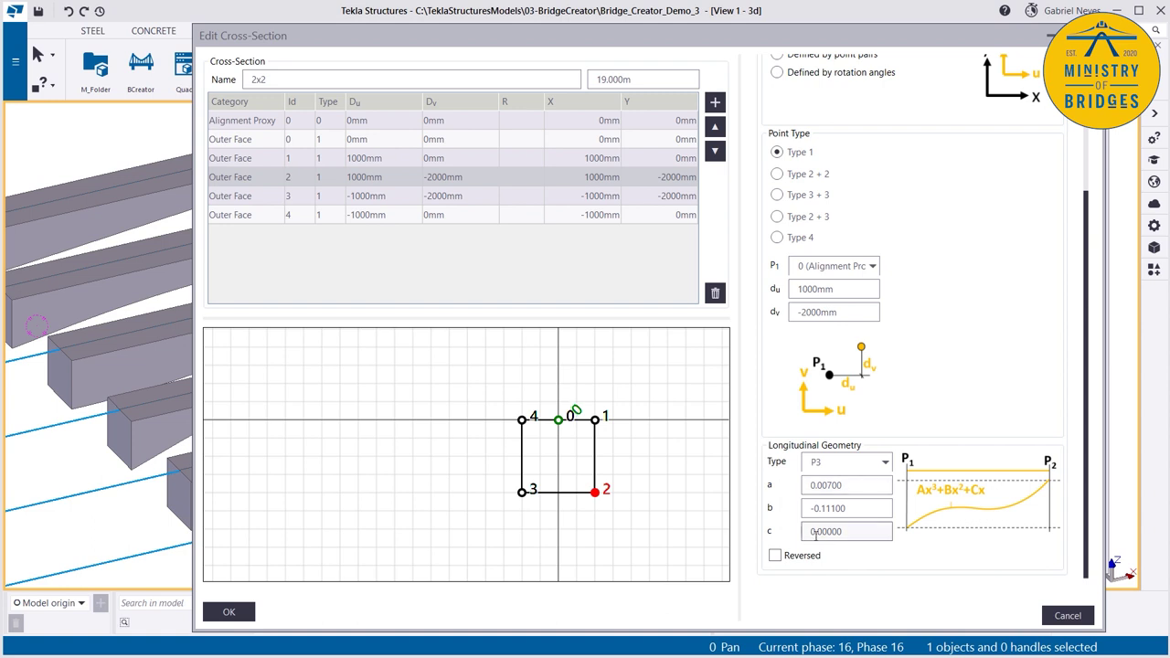
click(1068, 617)
Step: Load the 12_PN preset and create the PN-interpolated beam
click(816, 119)
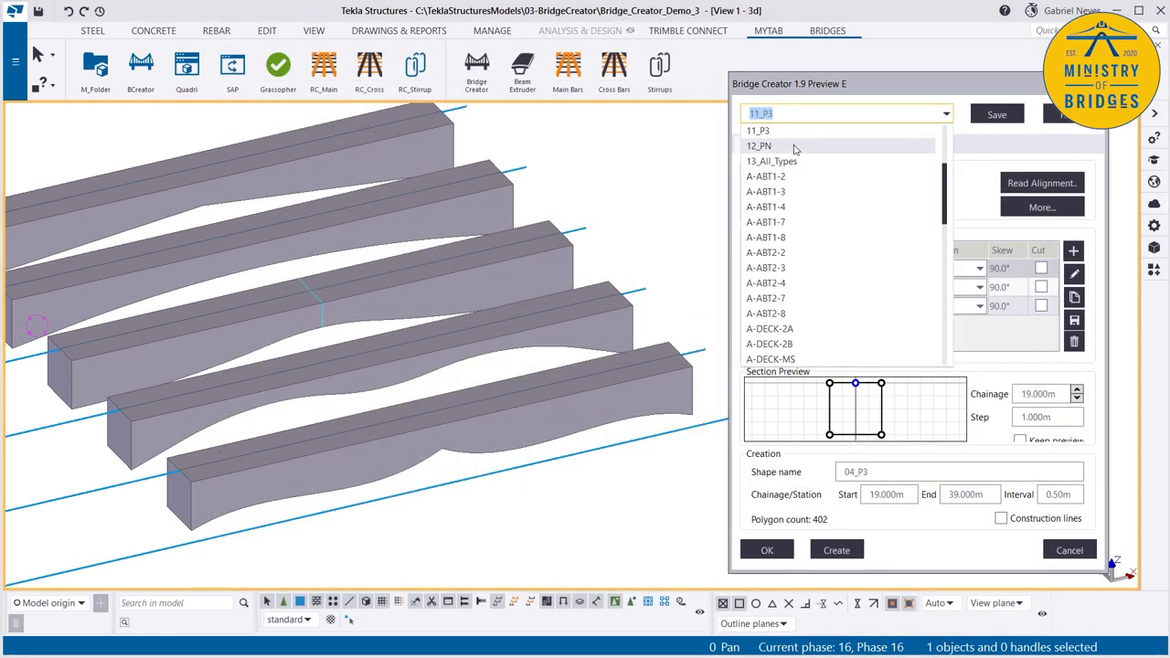
click(793, 146)
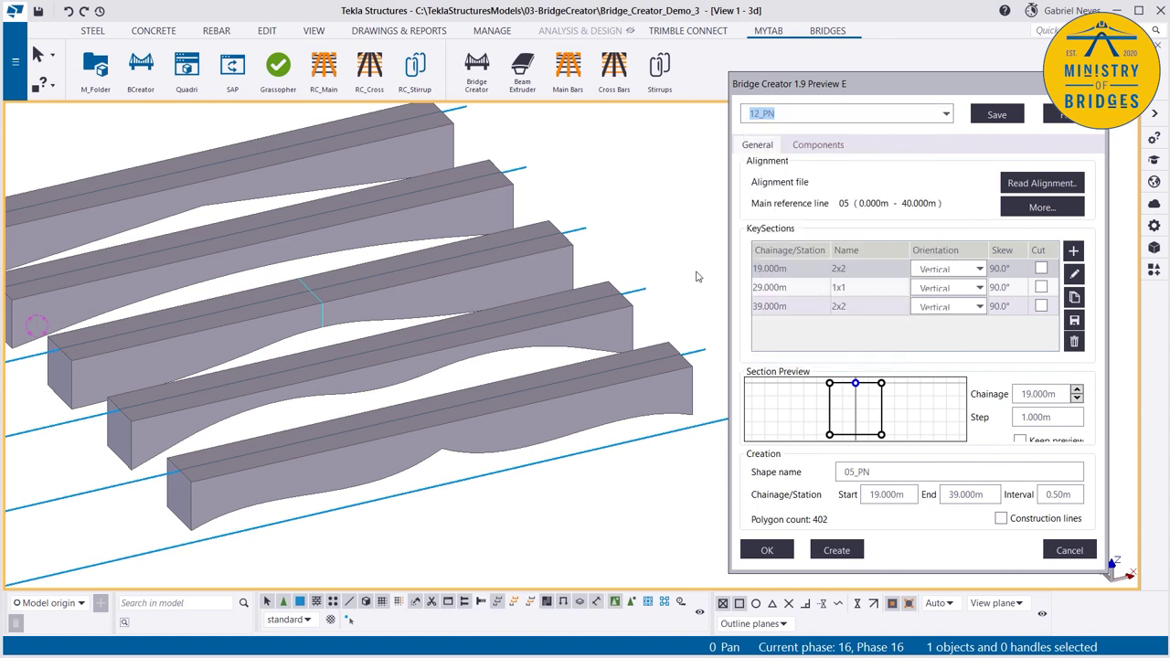
click(836, 550)
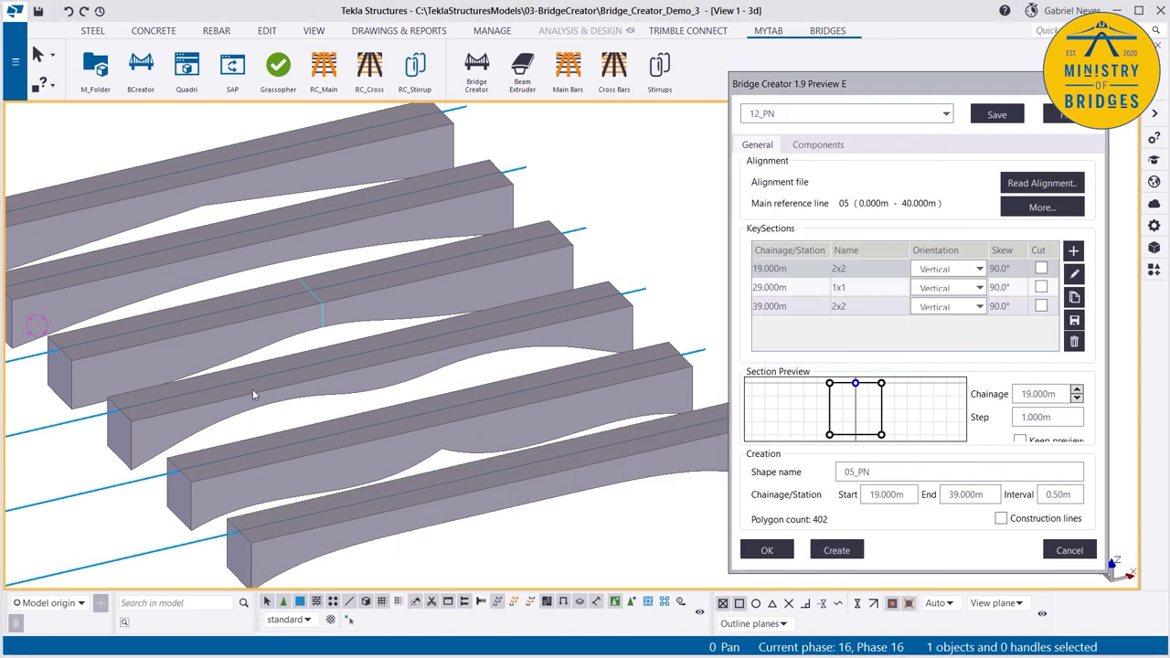
scroll(460, 520, down, 2)
scroll(350, 454, up, 2)
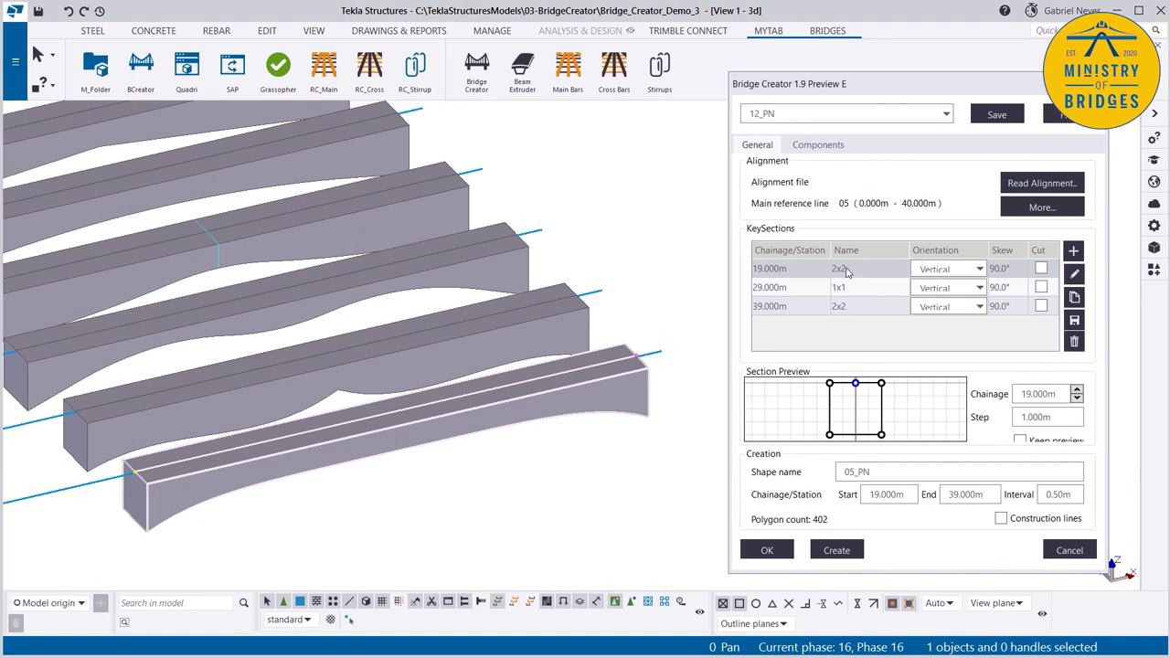
Step: Confirm point 2 of the 2x2 section uses PN exponent b 5.00000, then cancel
click(846, 269)
click(1076, 274)
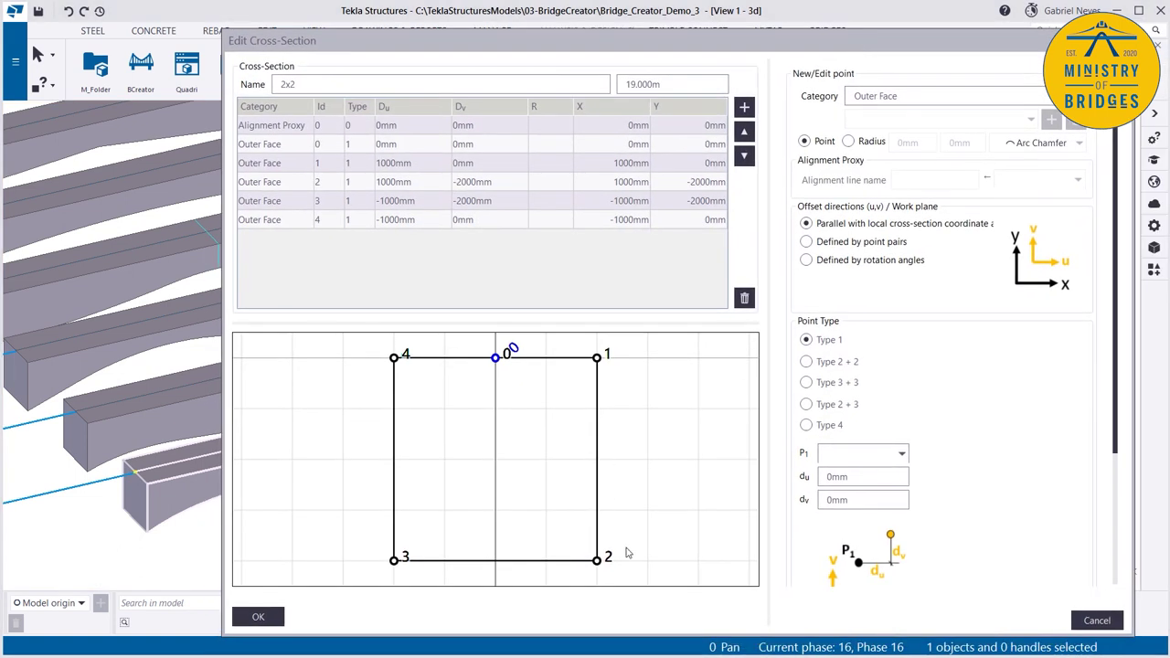
click(596, 560)
scroll(938, 469, down, 3)
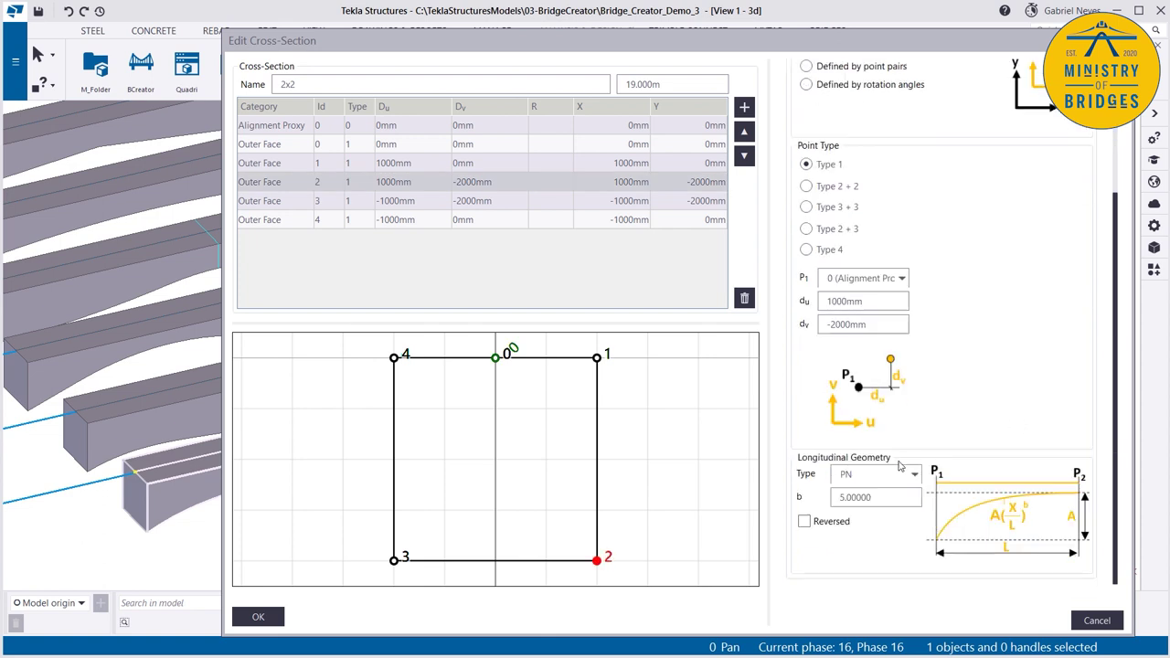
click(1097, 621)
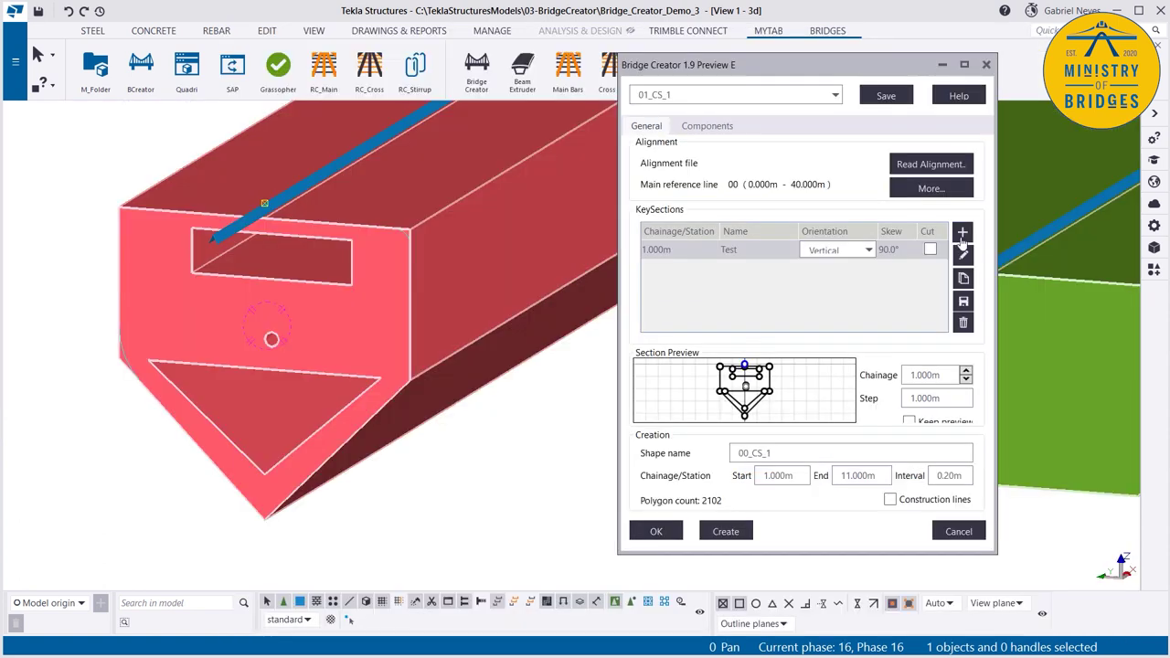
Step: Browse the 01_CS_1 Components list, close Bridge Creator, and zoom out on the beams
click(711, 127)
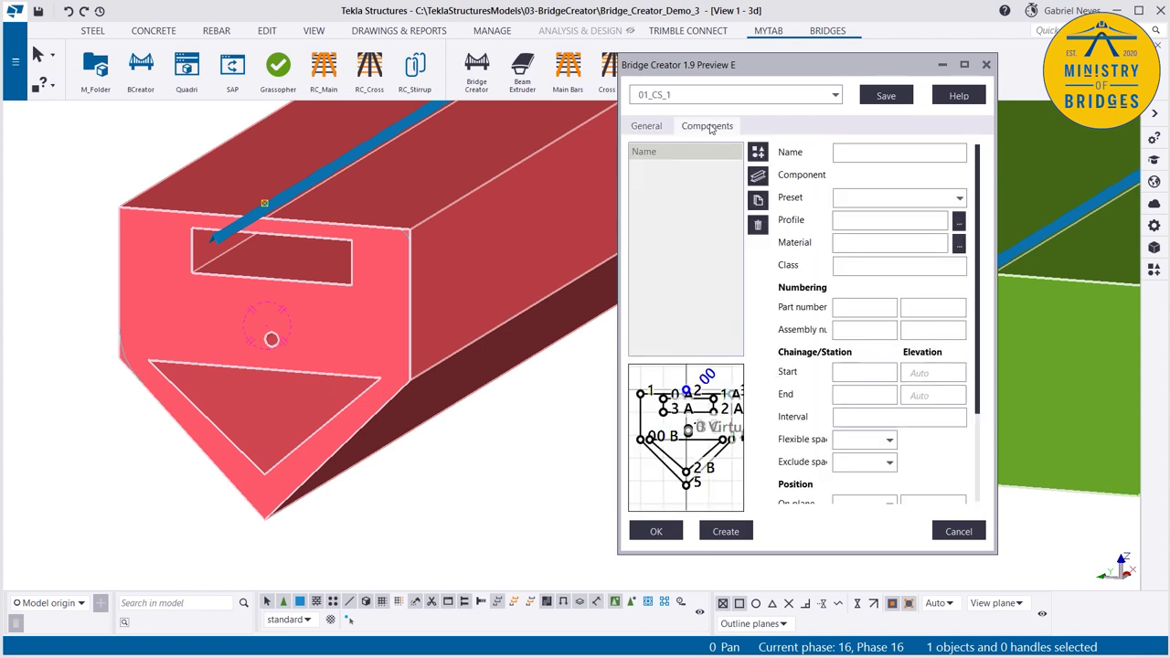
click(649, 128)
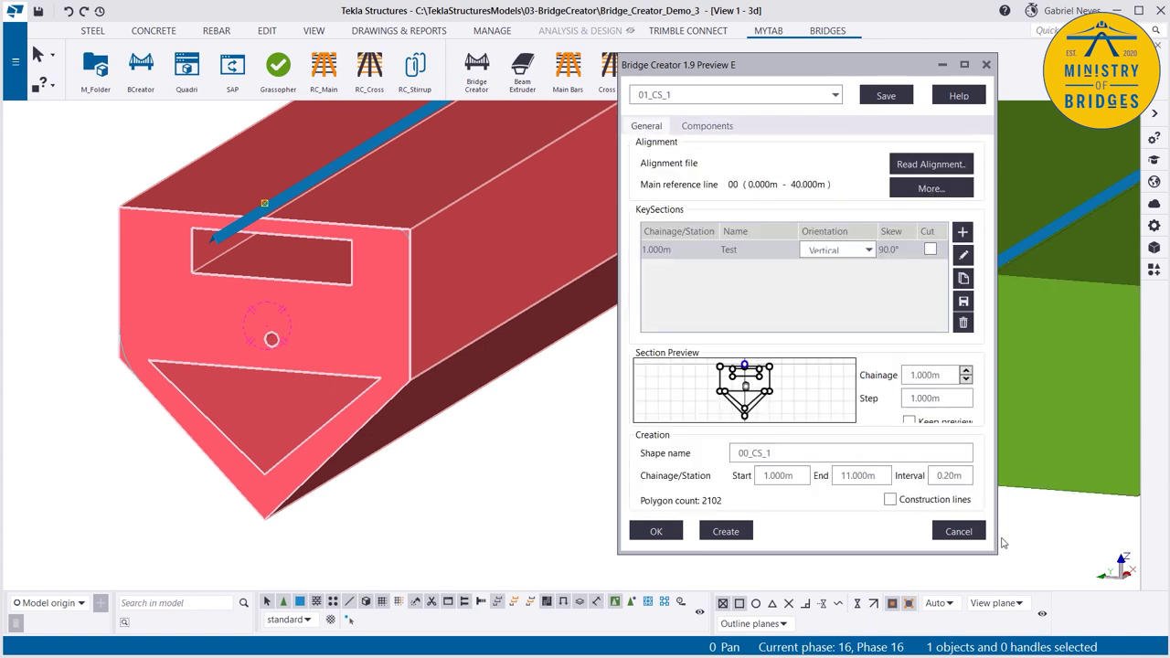
click(956, 532)
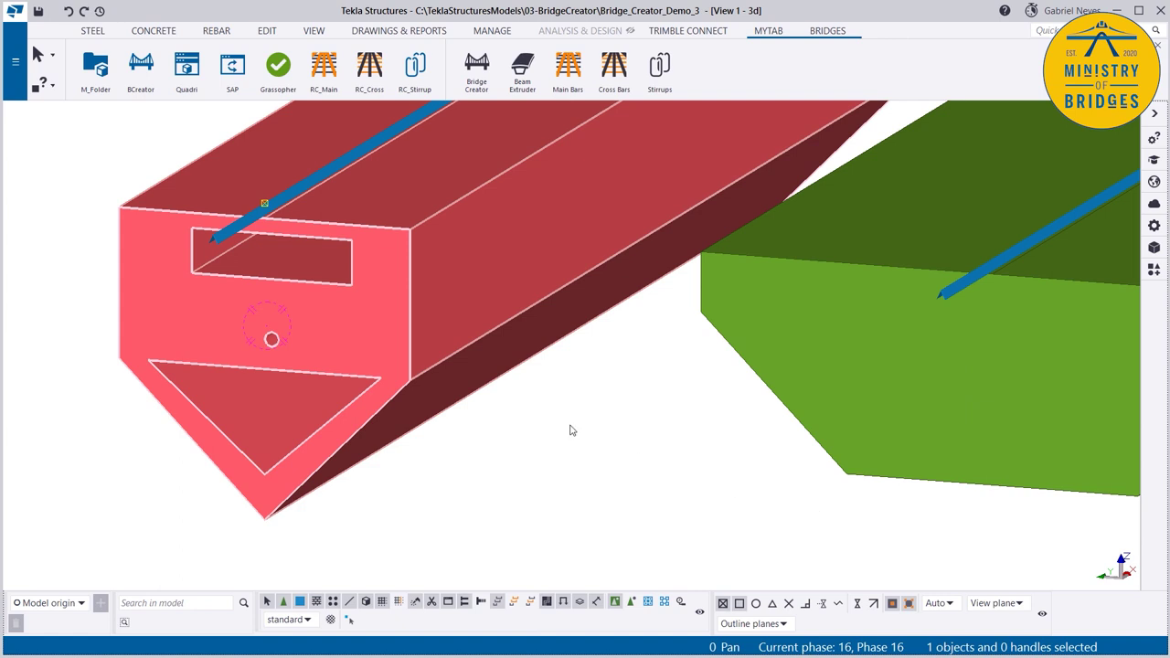
scroll(503, 422, down, 3)
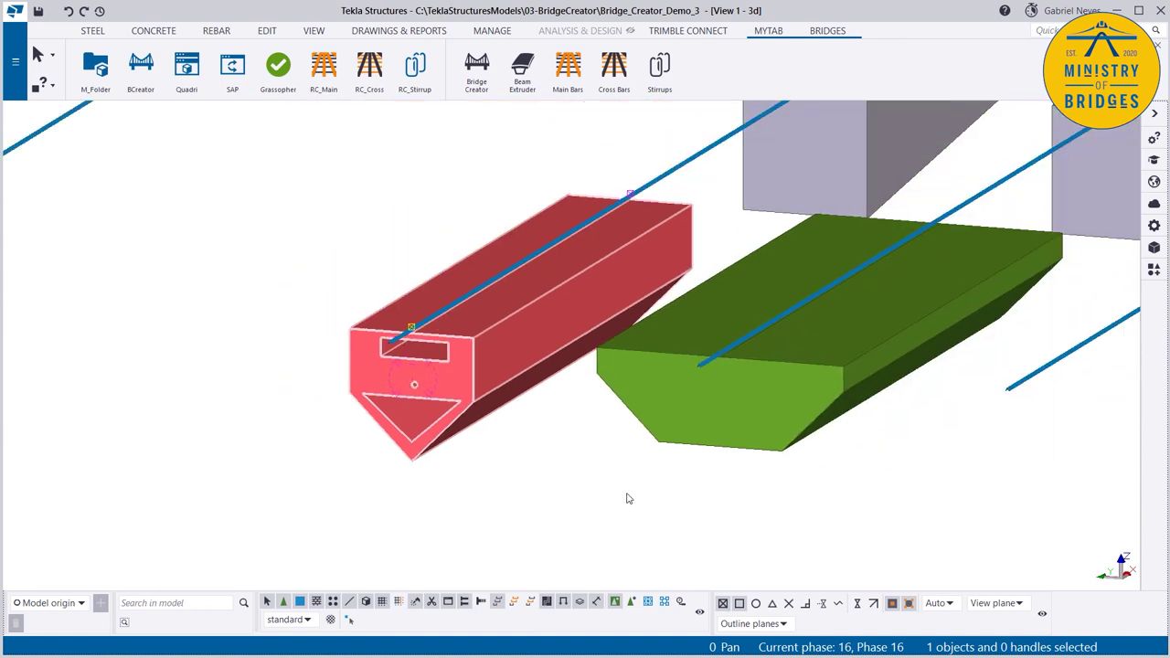